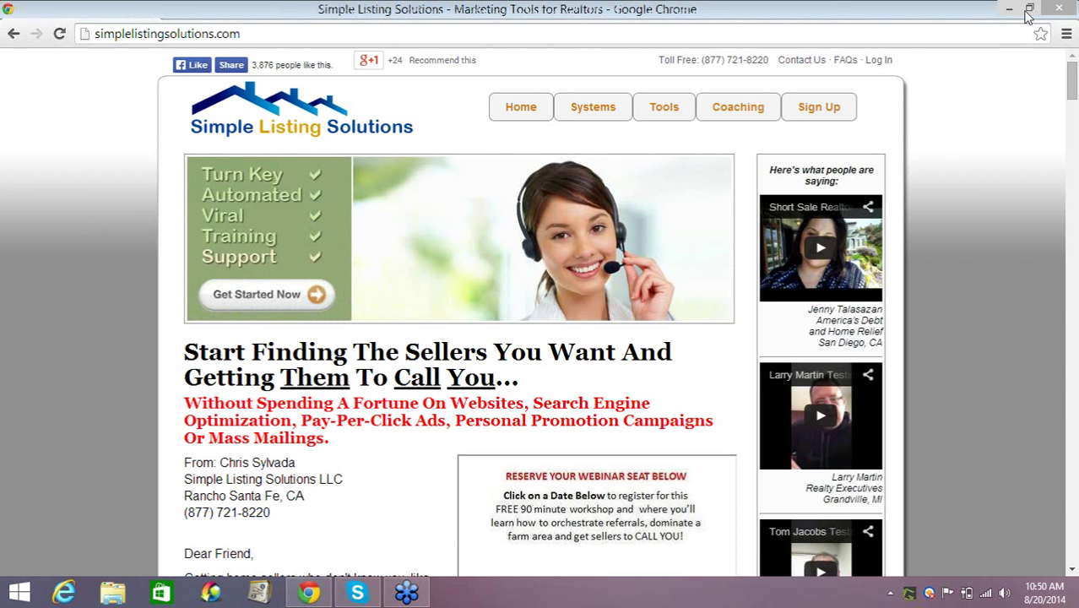
Follow the Log In link at the top right of simplelistingsolutions.com.
click(879, 61)
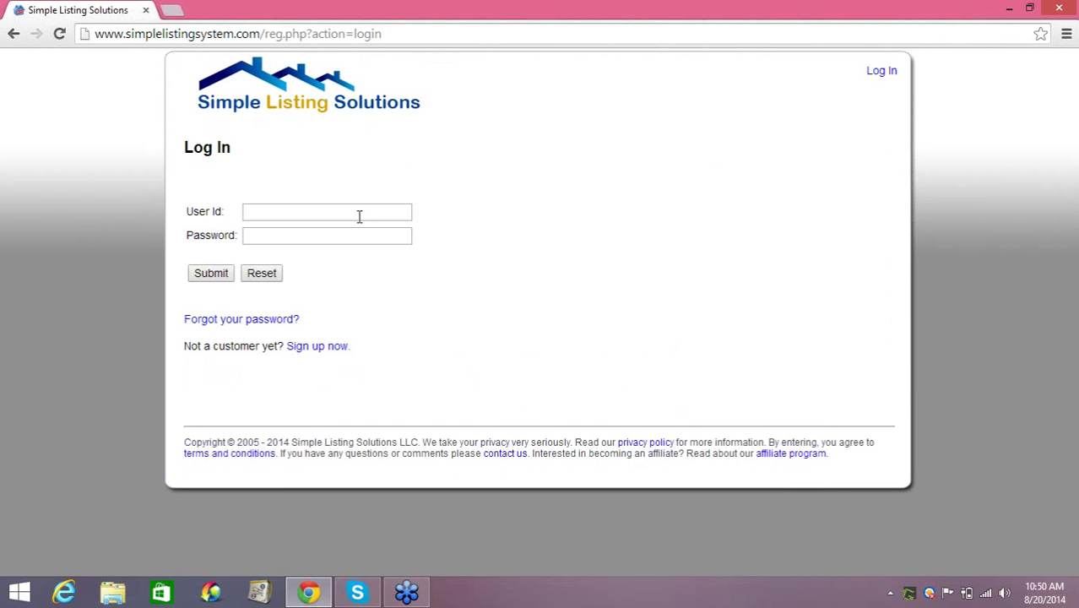
Enter the team account user id and password and submit the login.
click(359, 213)
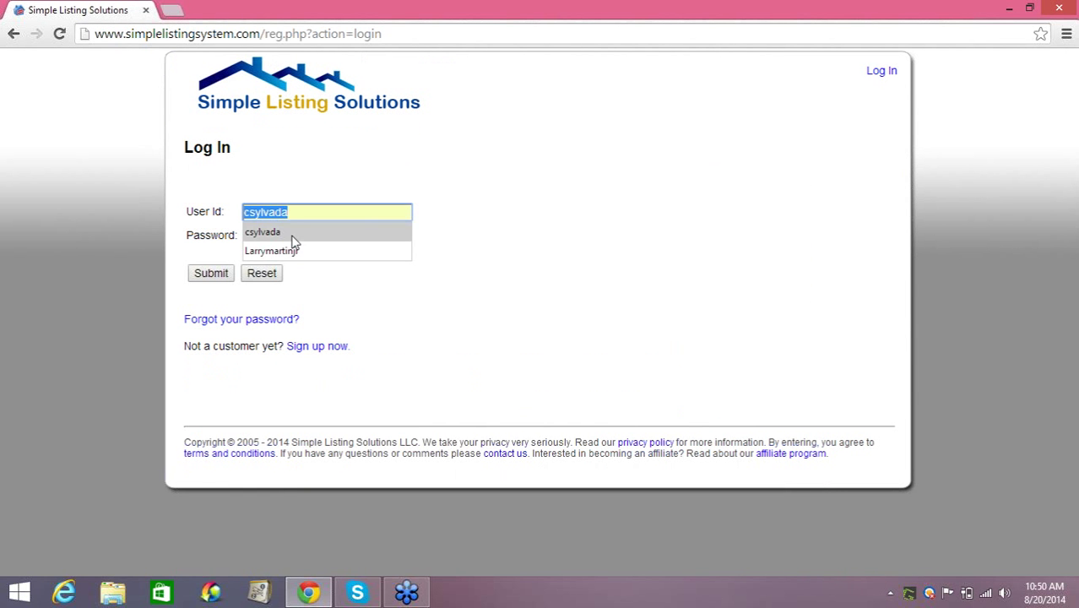
click(294, 233)
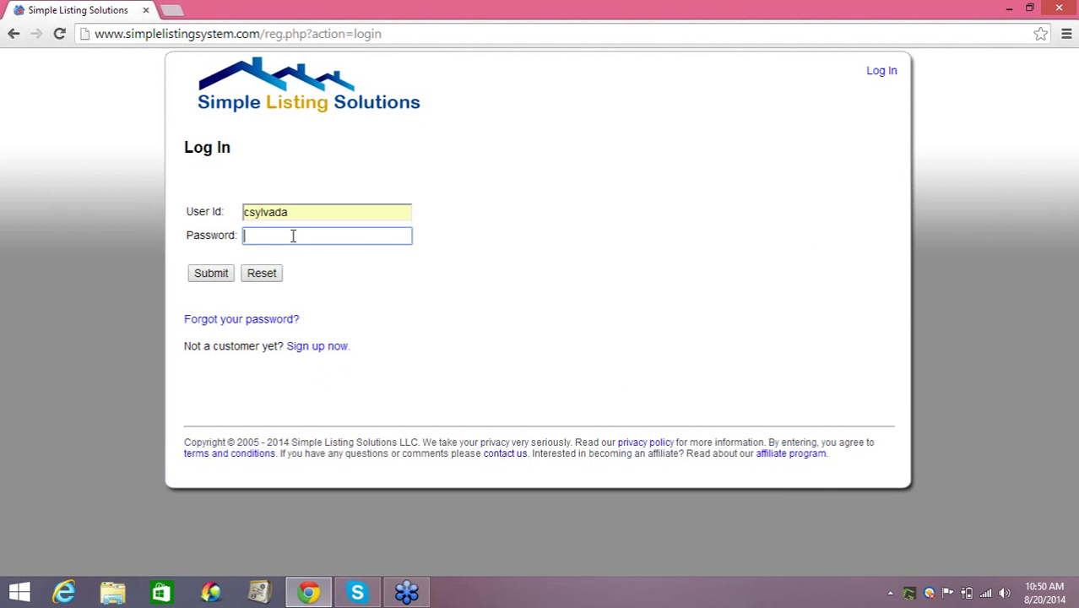
double_click(243, 212)
text(sdhometeam)
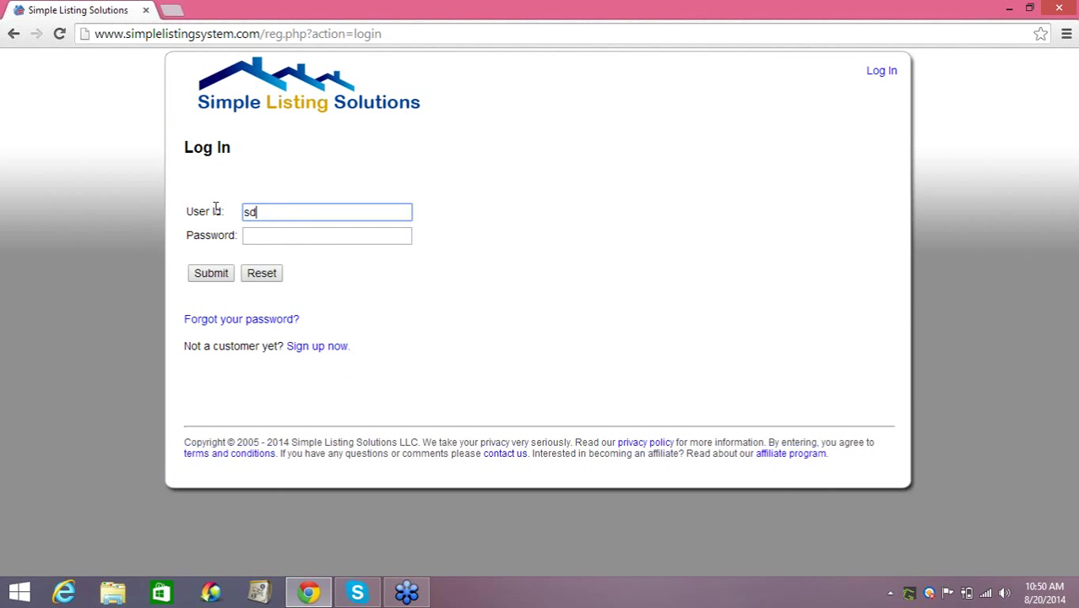
click(288, 238)
text(•••••••)
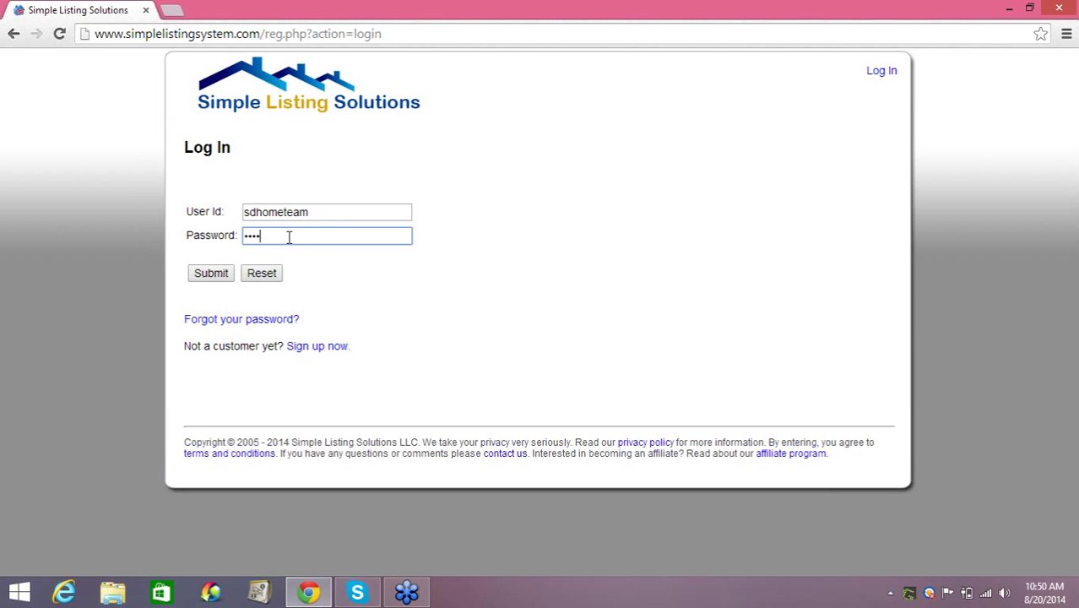
click(212, 274)
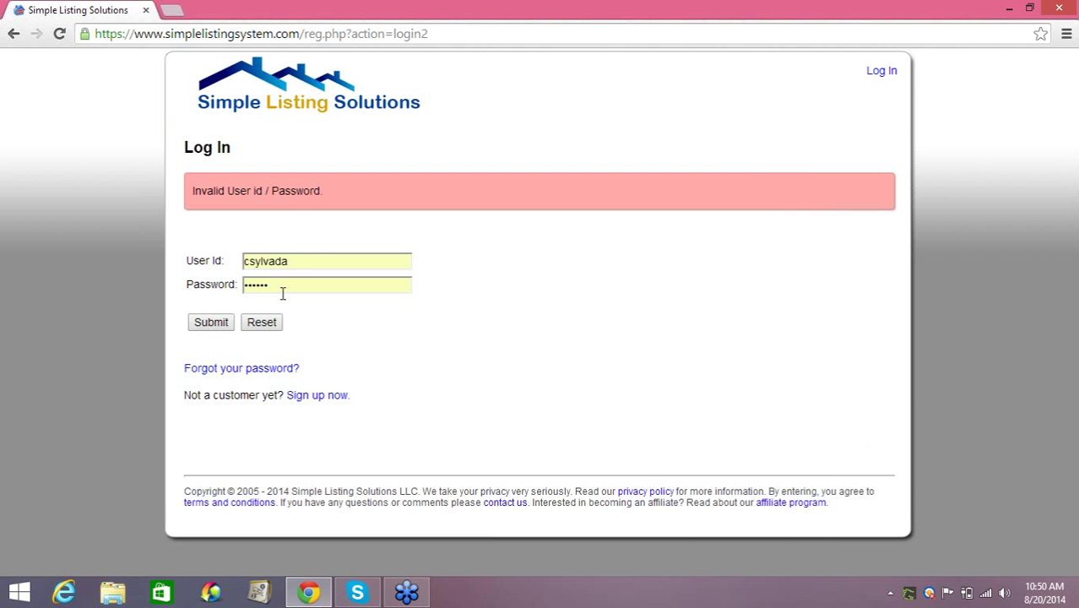
After the rejection, fill in the saved team account login from autofill and submit again.
key(BackSpace)
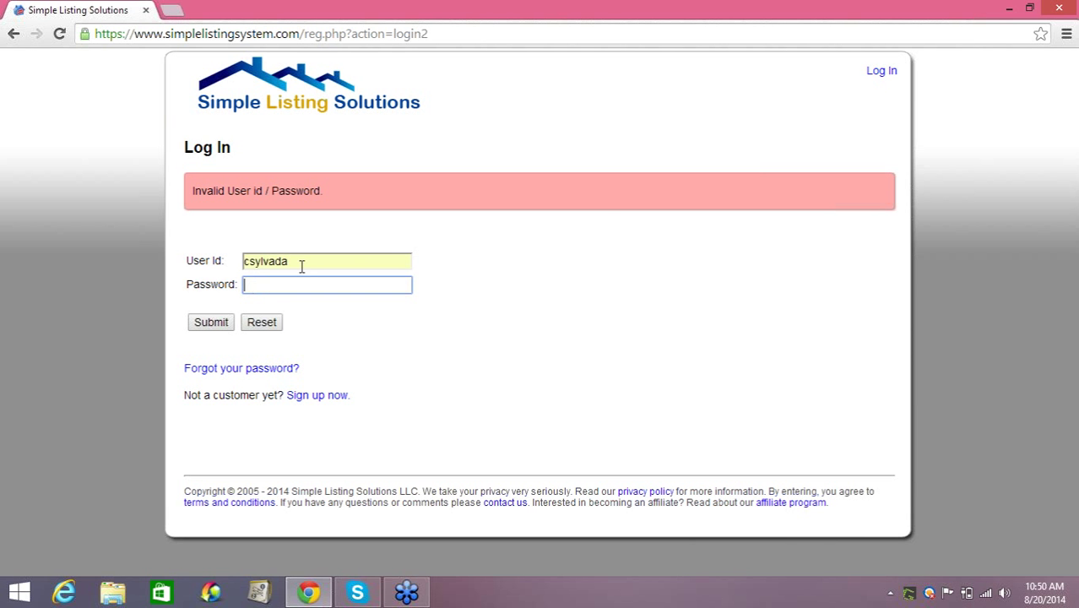
key(shift+Tab)
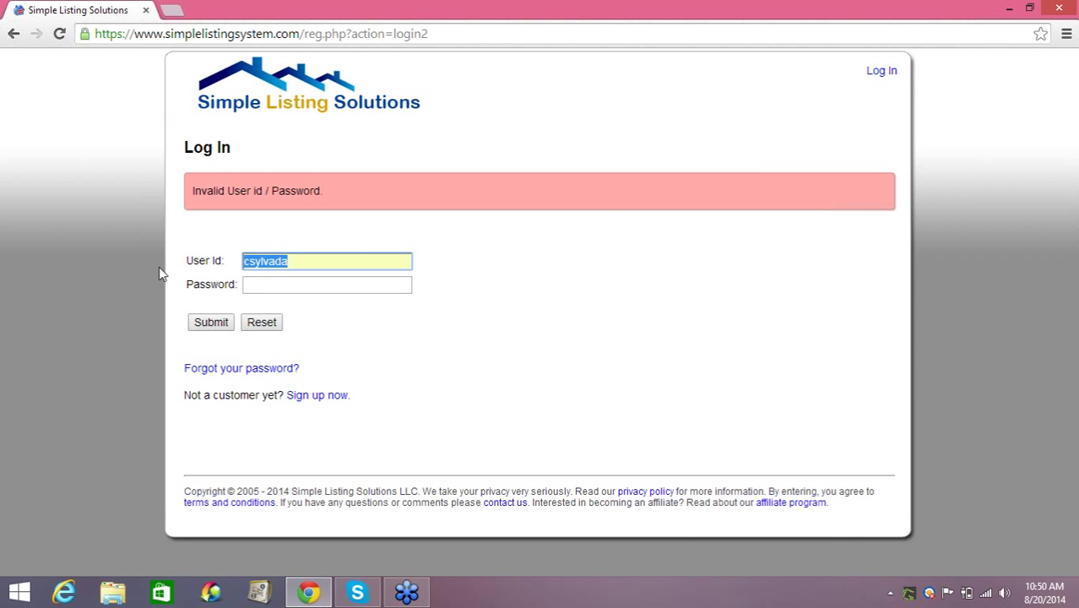
text(sdhometeam)
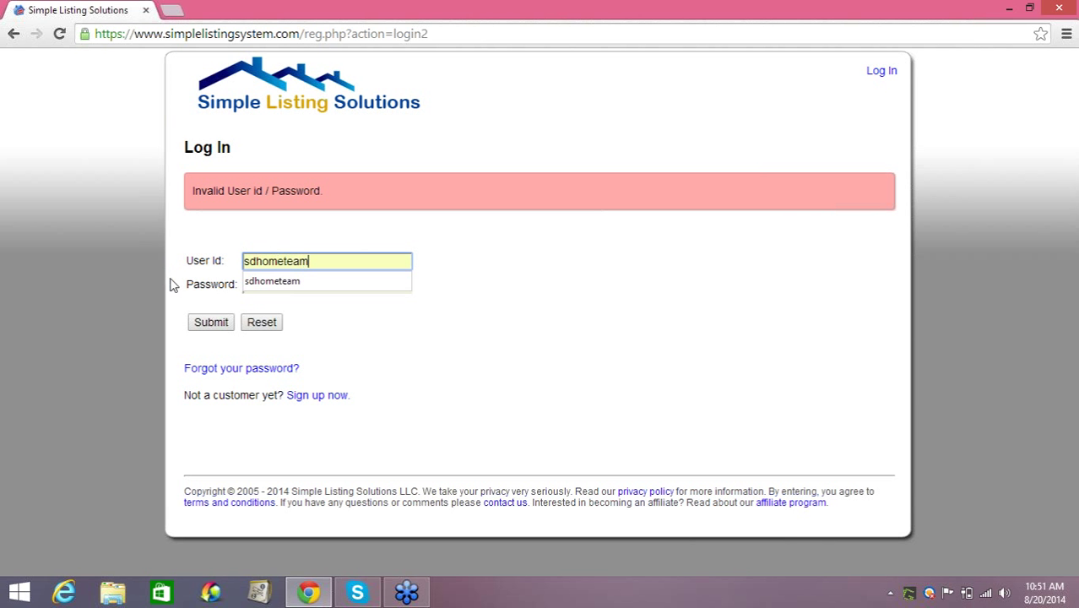
click(272, 282)
click(207, 328)
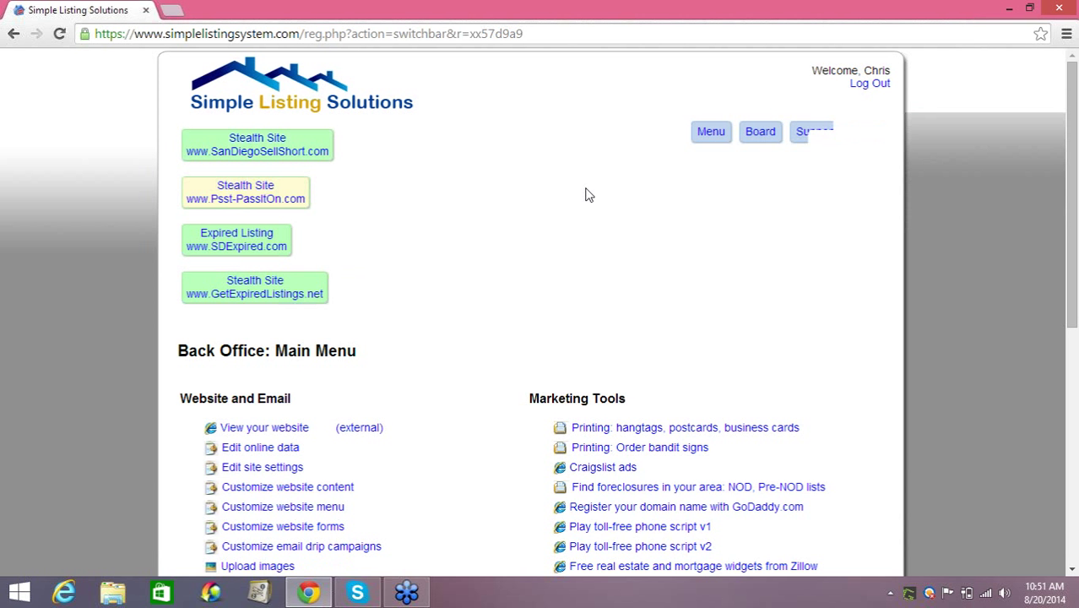
Scroll through the Back Office main menu to the Training and Resources section.
scroll(588, 195, down, 1)
scroll(588, 195, down, 5)
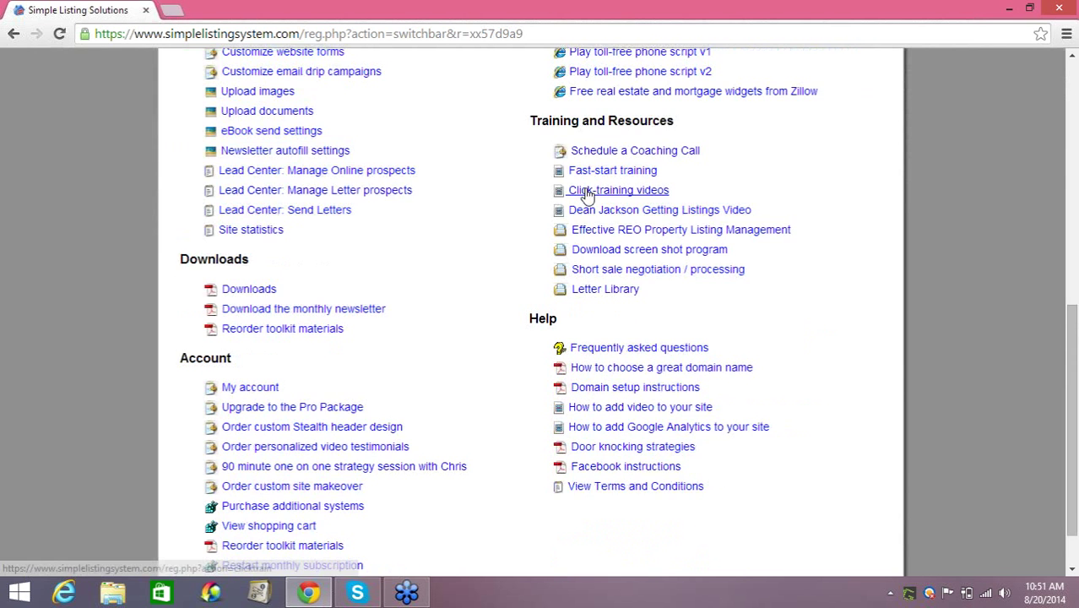
scroll(589, 195, down, 1)
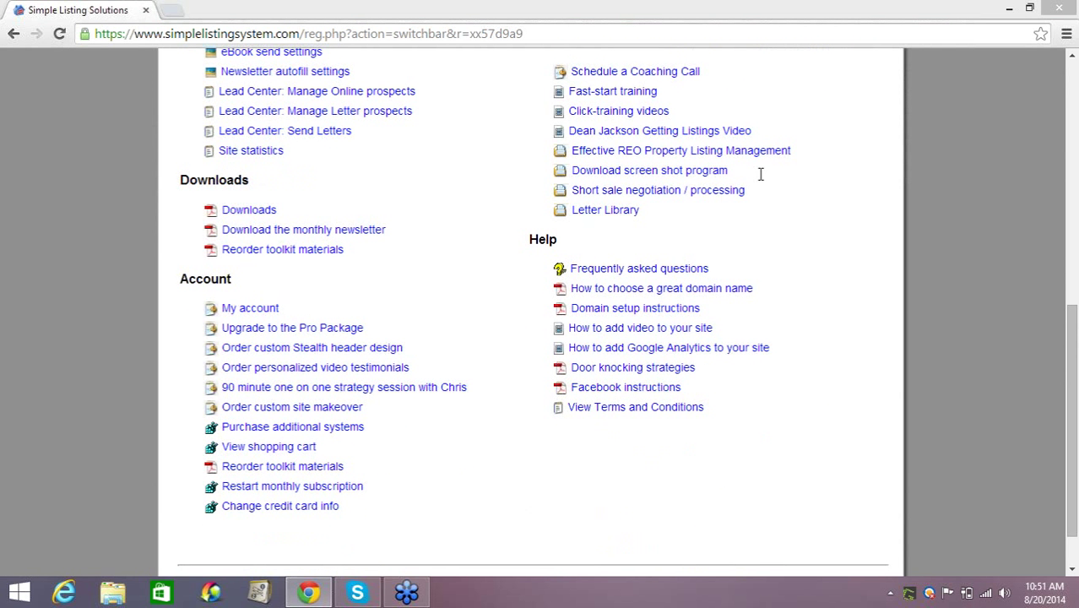
click(825, 121)
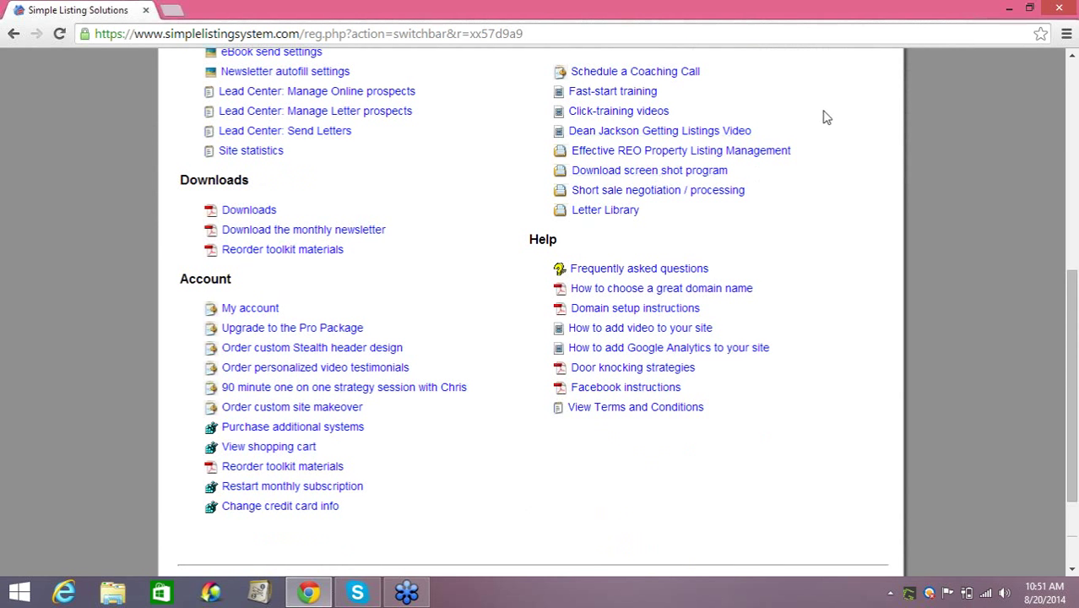
scroll(825, 118, up, 1)
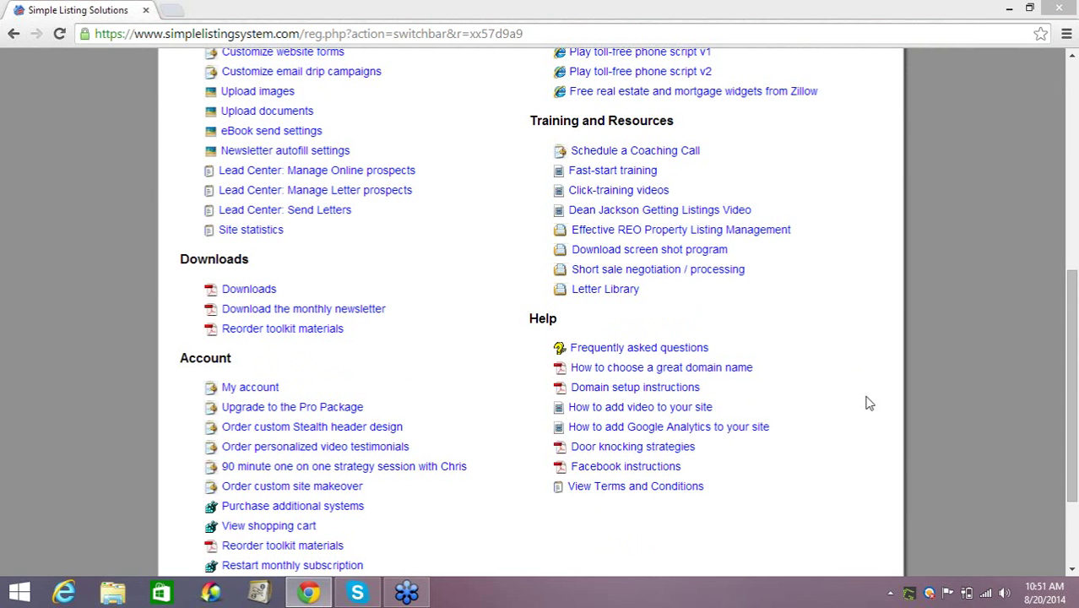
Highlight the Download screen shot program link and the screenshot tool's tray icon, then clear the marks.
click(575, 252)
drag(574, 250, 721, 249)
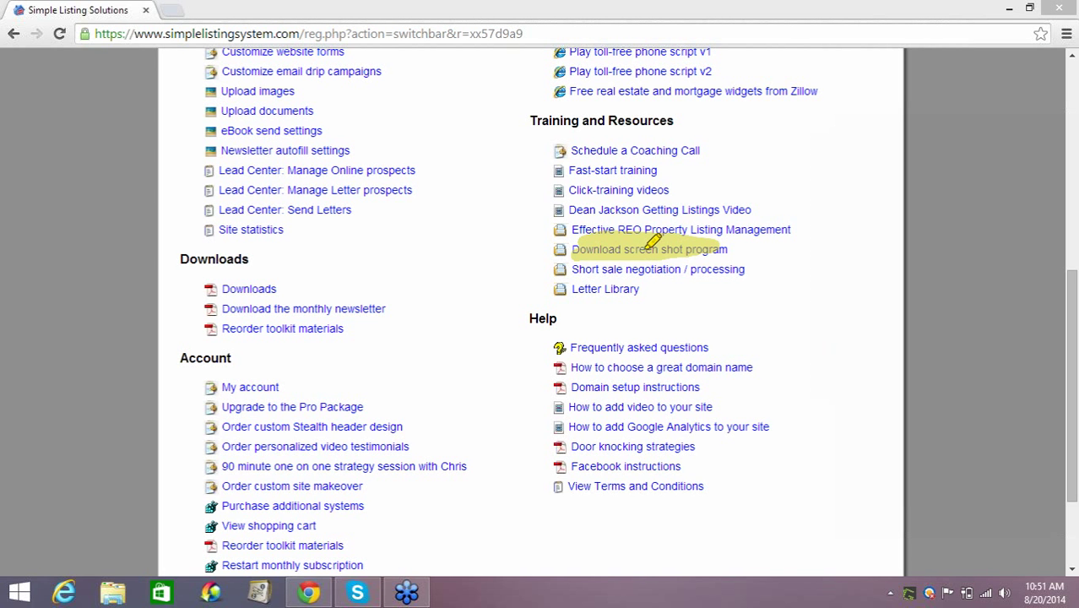
mouse_move(927, 574)
mouse_down()
mouse_move(903, 585)
mouse_move(912, 589)
mouse_up()
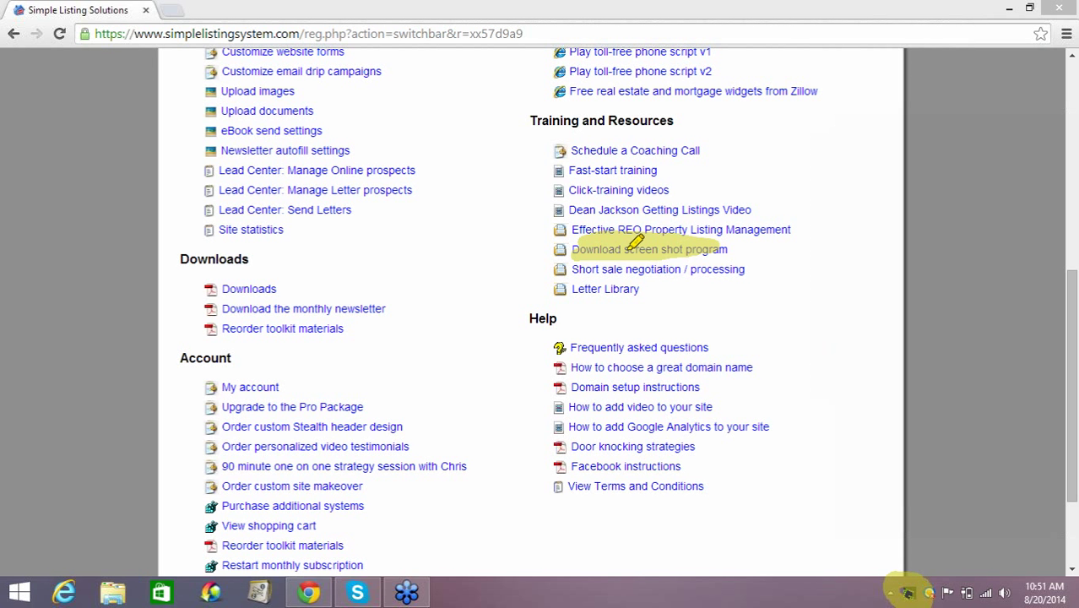
click(71, 170)
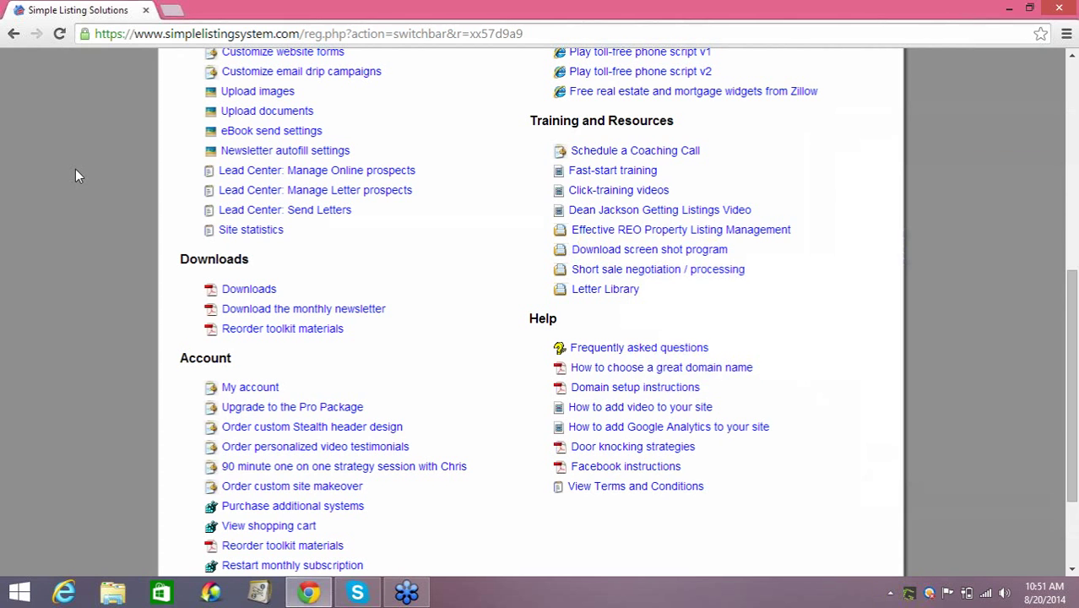
scroll(80, 172, up, 2)
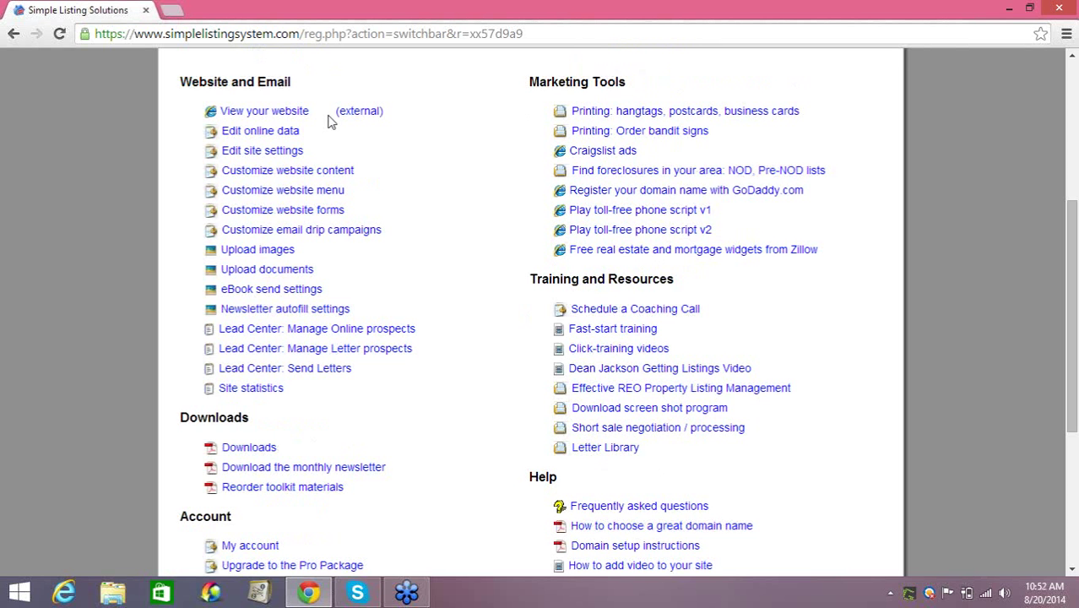
click(1011, 11)
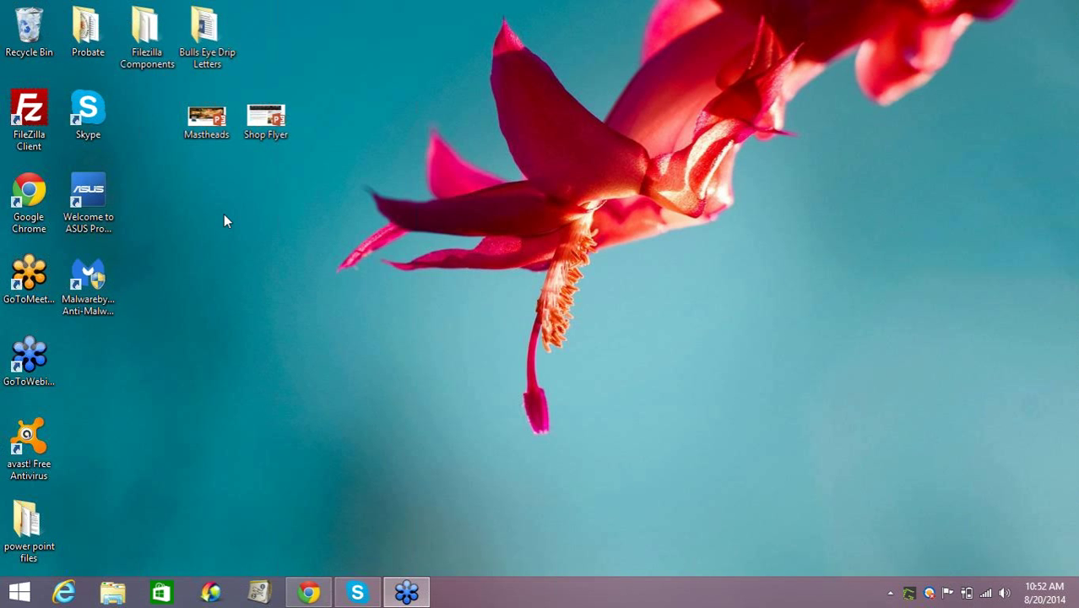
right_click(224, 213)
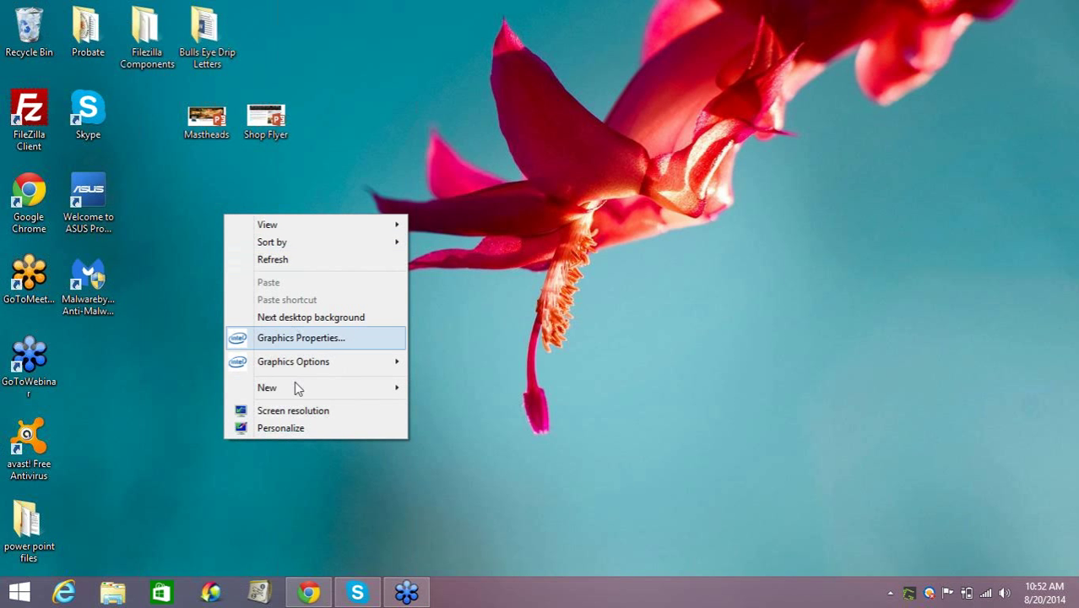
mouse_move(333, 388)
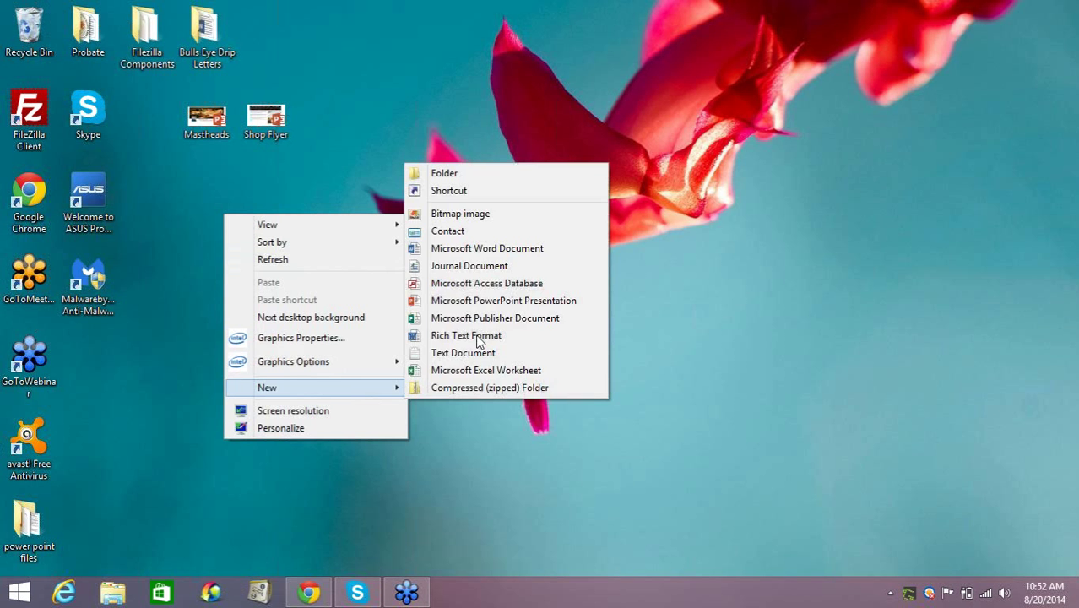
click(483, 301)
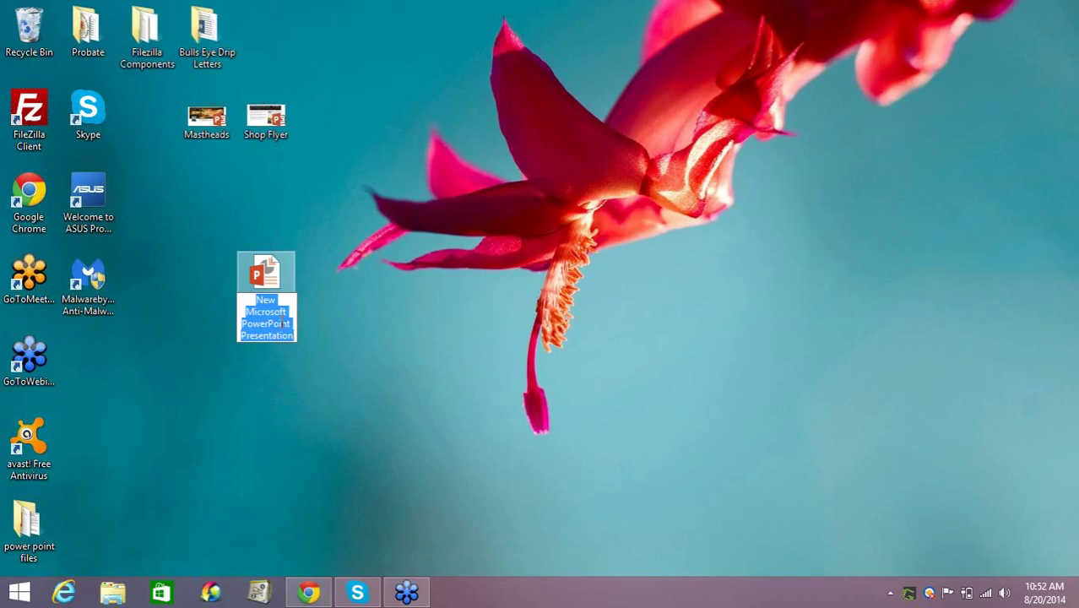
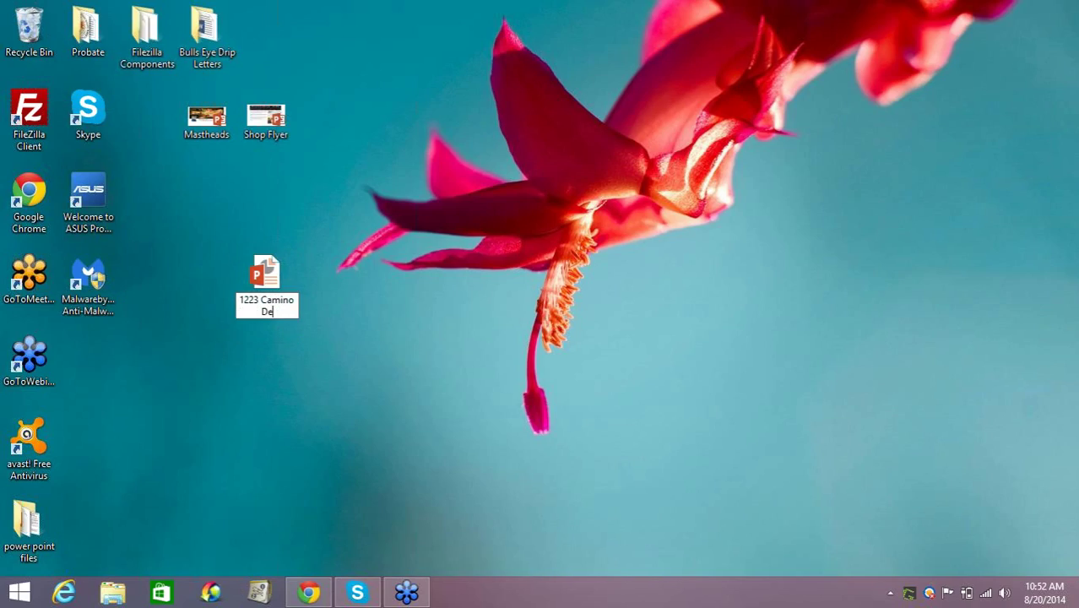
key(Return)
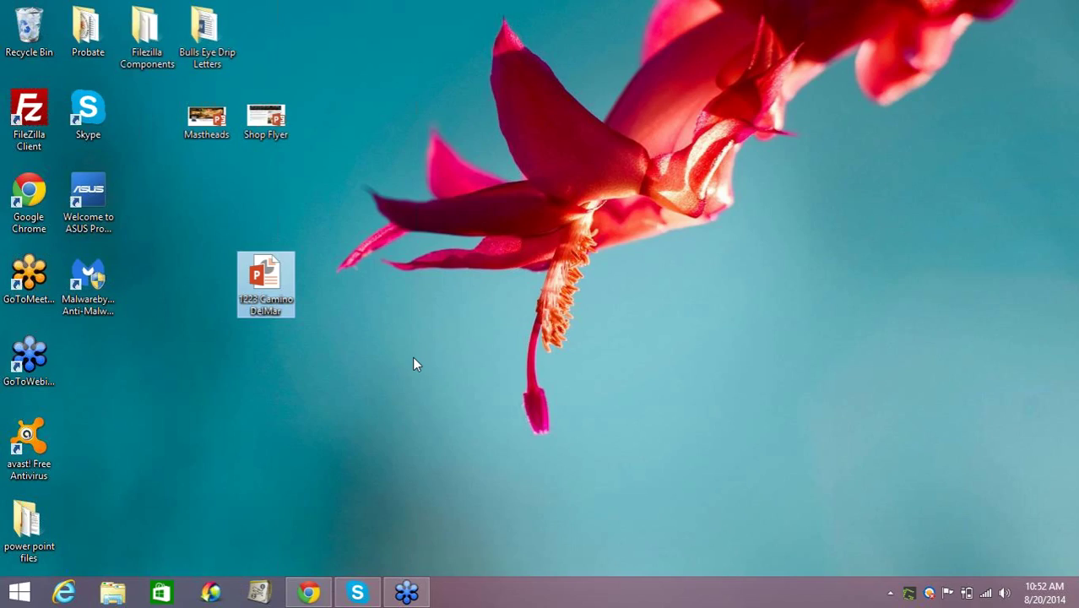
double_click(272, 285)
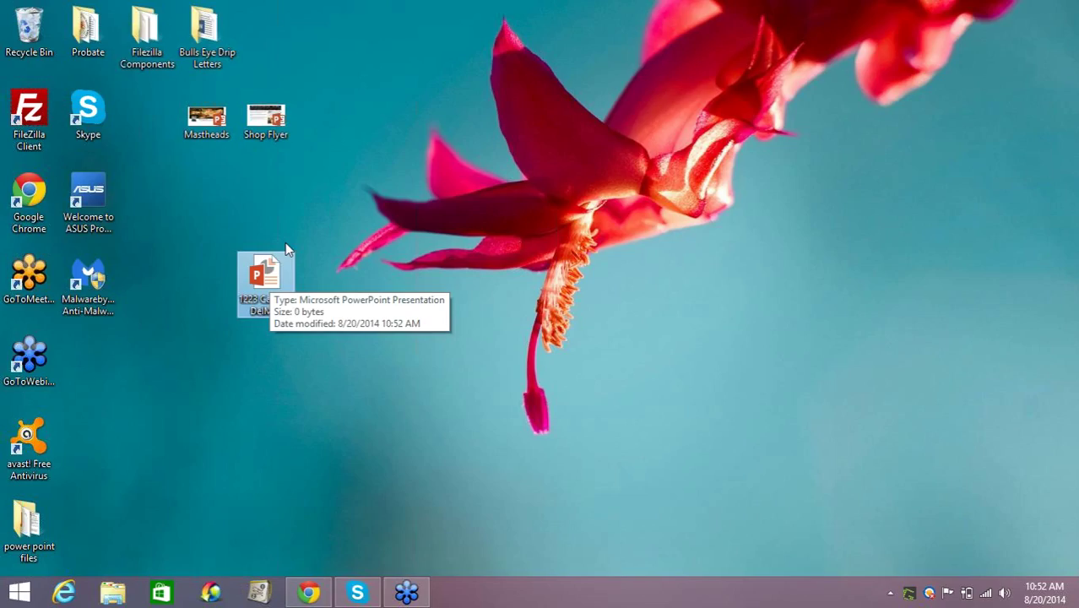
key(Return)
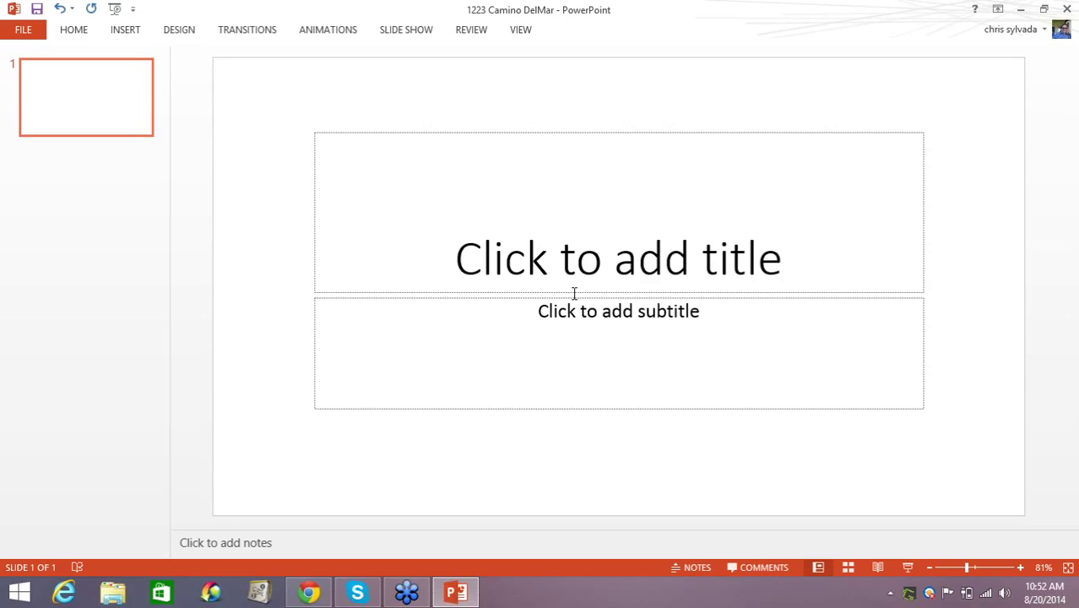
click(182, 34)
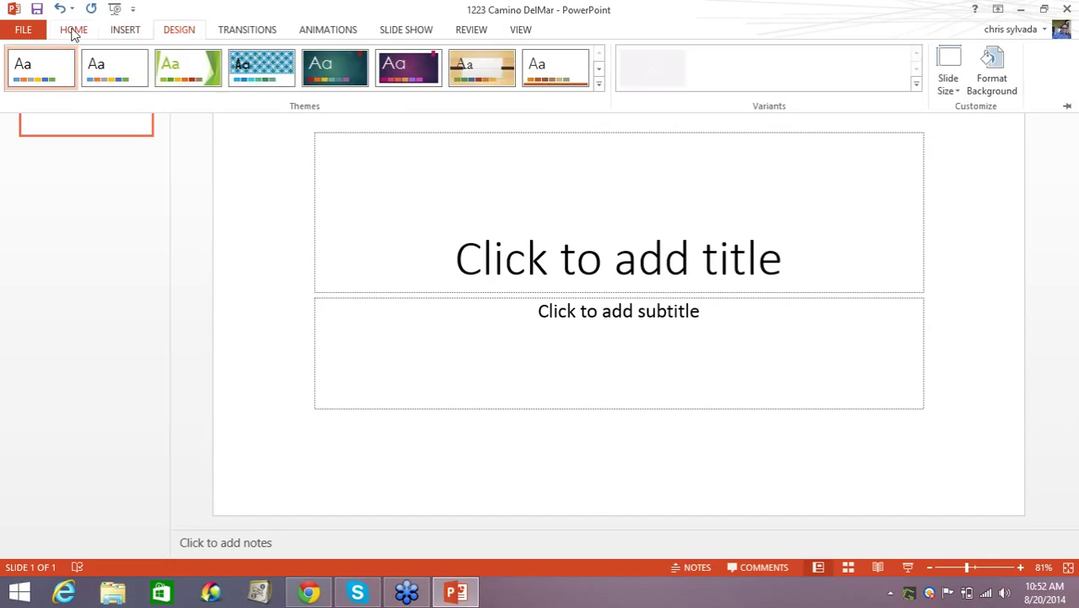
Apply the Blank layout to the slide and bring Chrome back to the front.
click(73, 31)
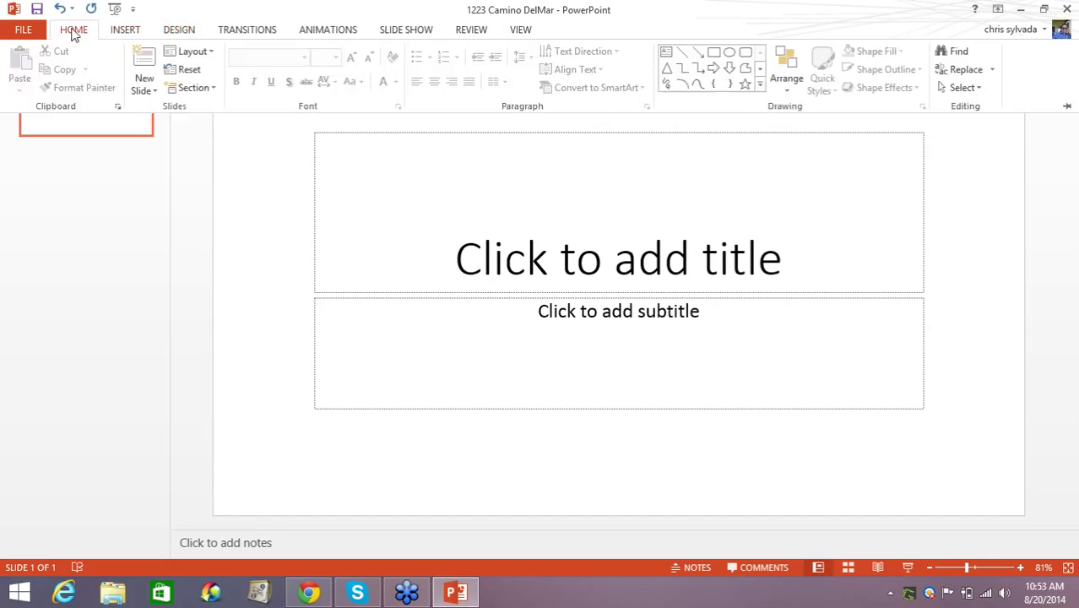
click(201, 53)
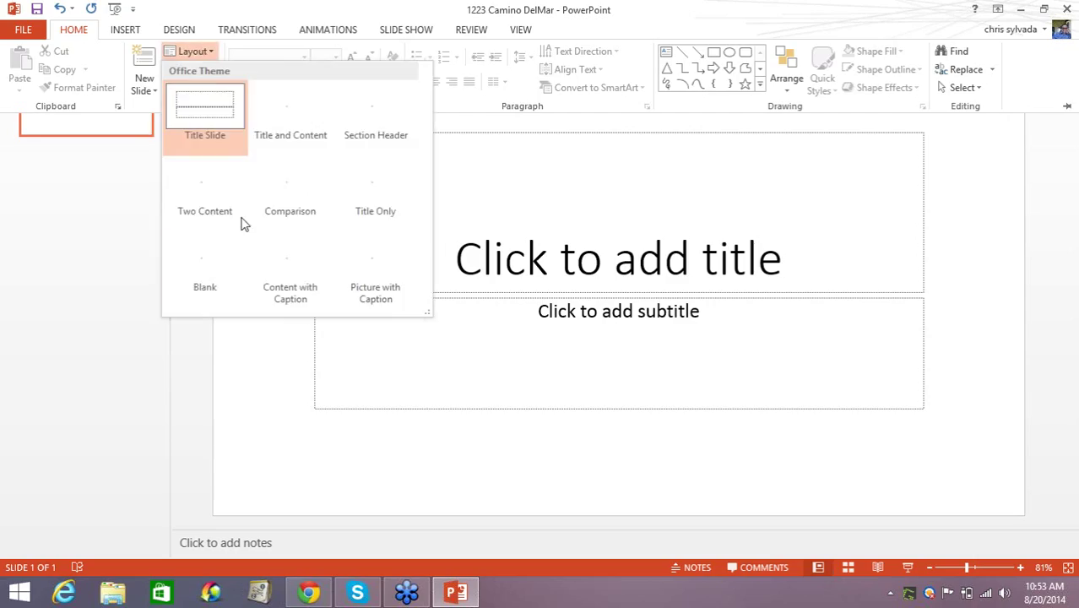
click(215, 262)
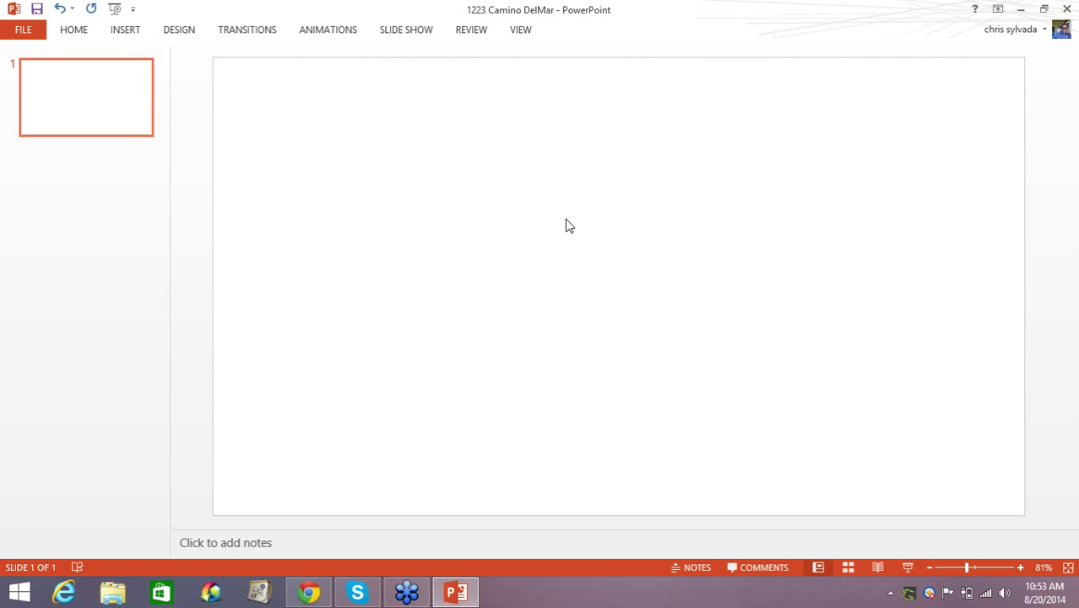
click(310, 594)
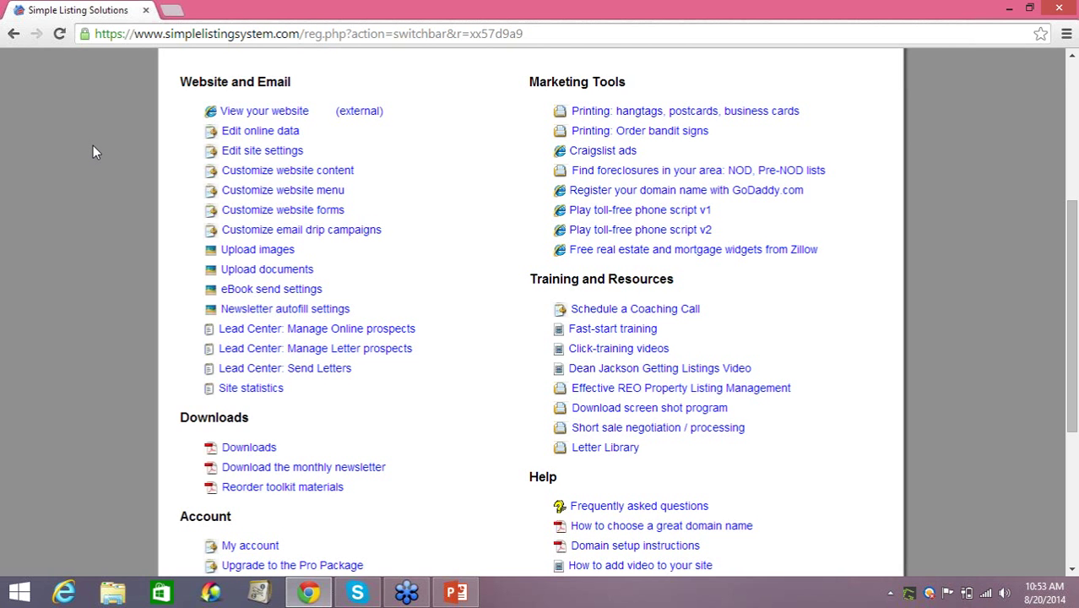
Search the house's Encinitas street address in a new tab and open its Street View photo.
key(ctrl+t)
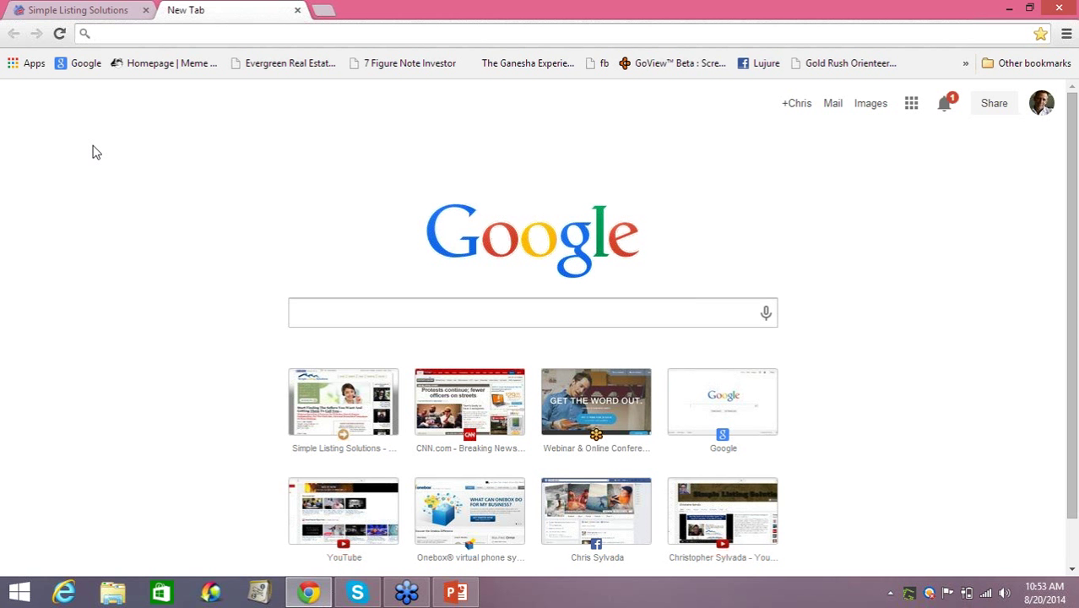
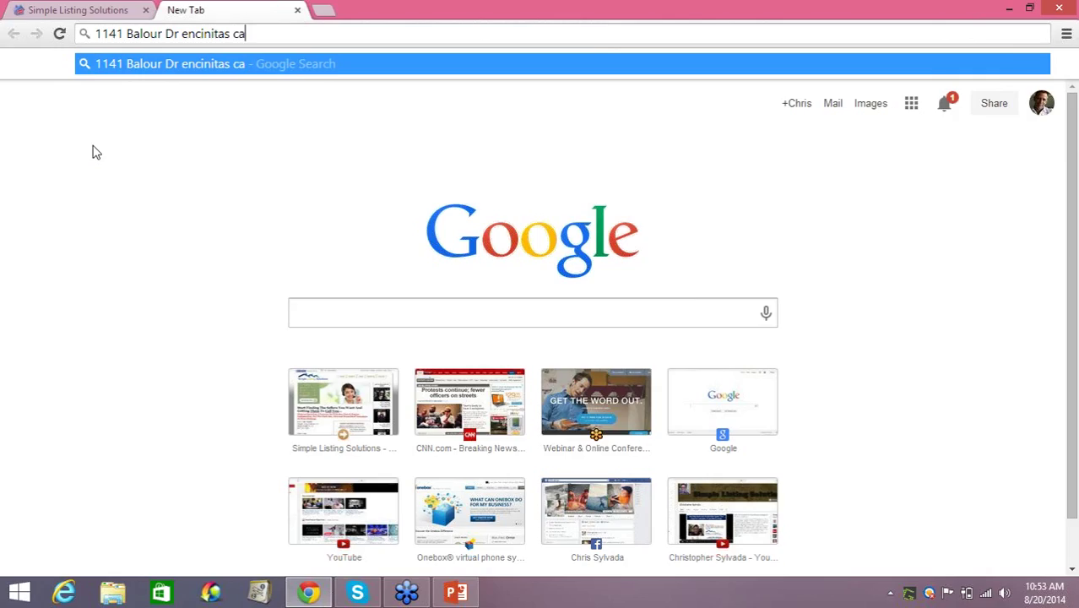
key(Return)
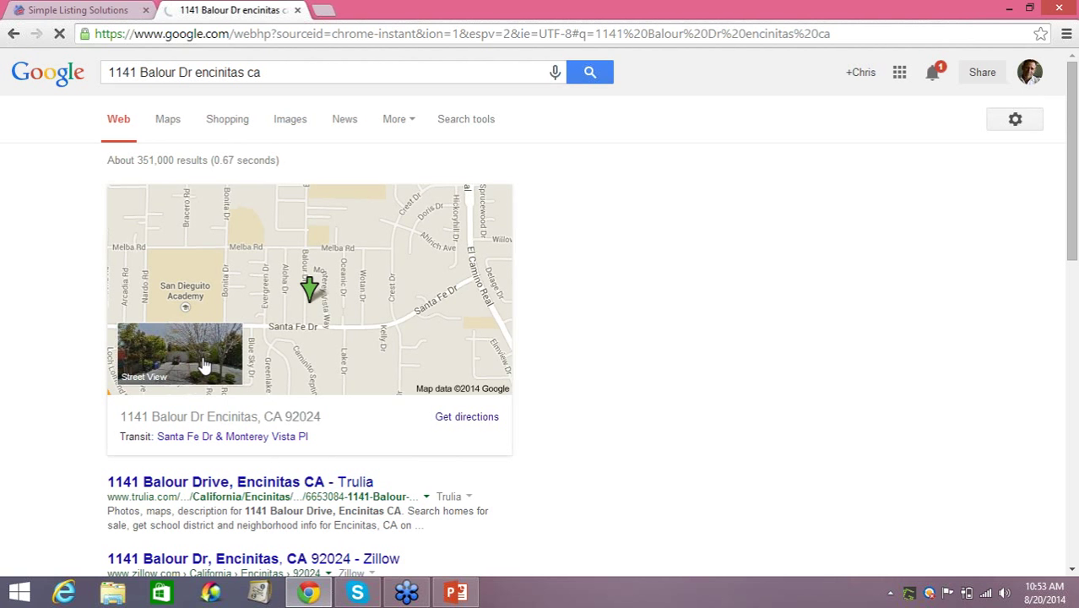
click(203, 359)
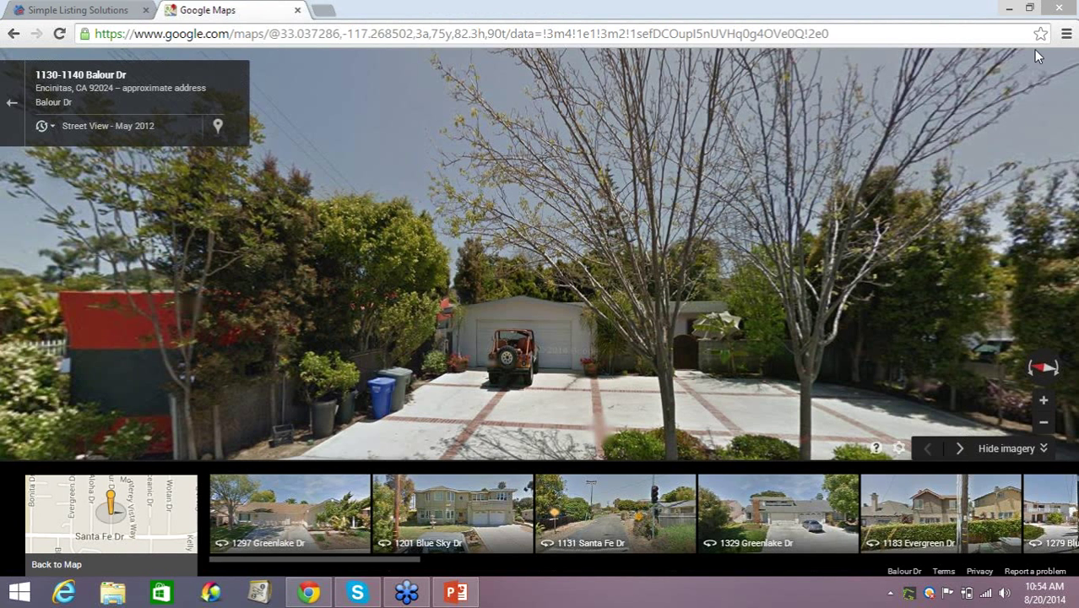
Start a Greenshot region capture and drag around the house in Street View.
right_click(911, 596)
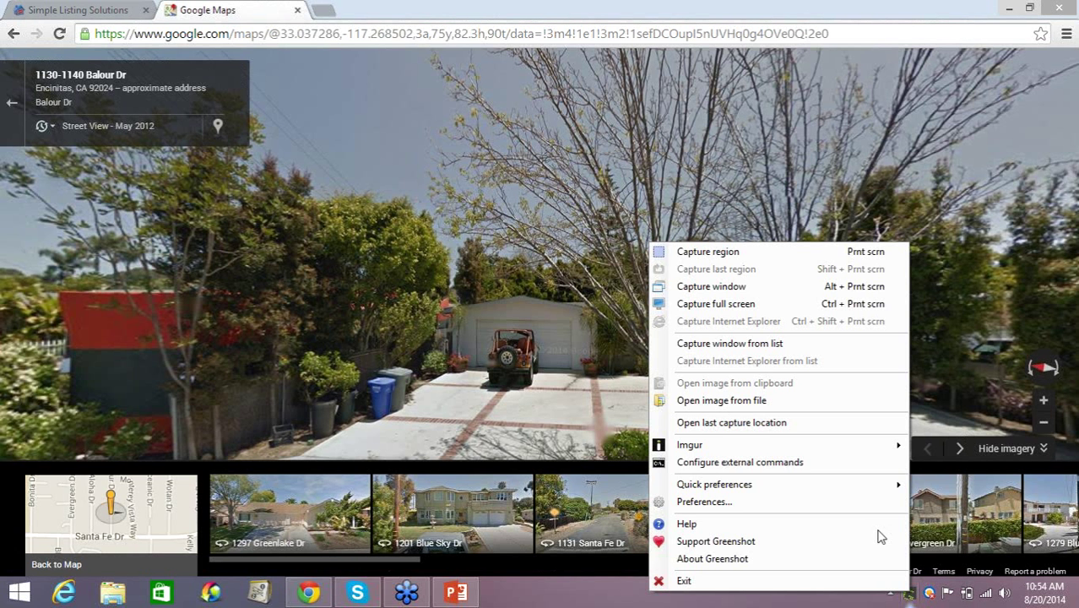
click(733, 253)
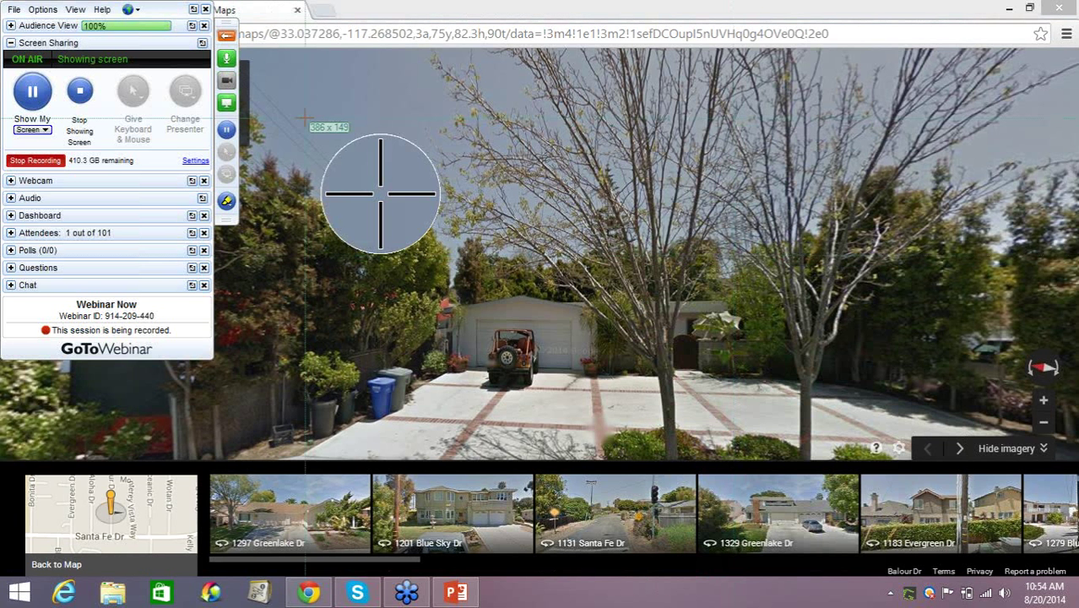
drag(304, 114, 897, 425)
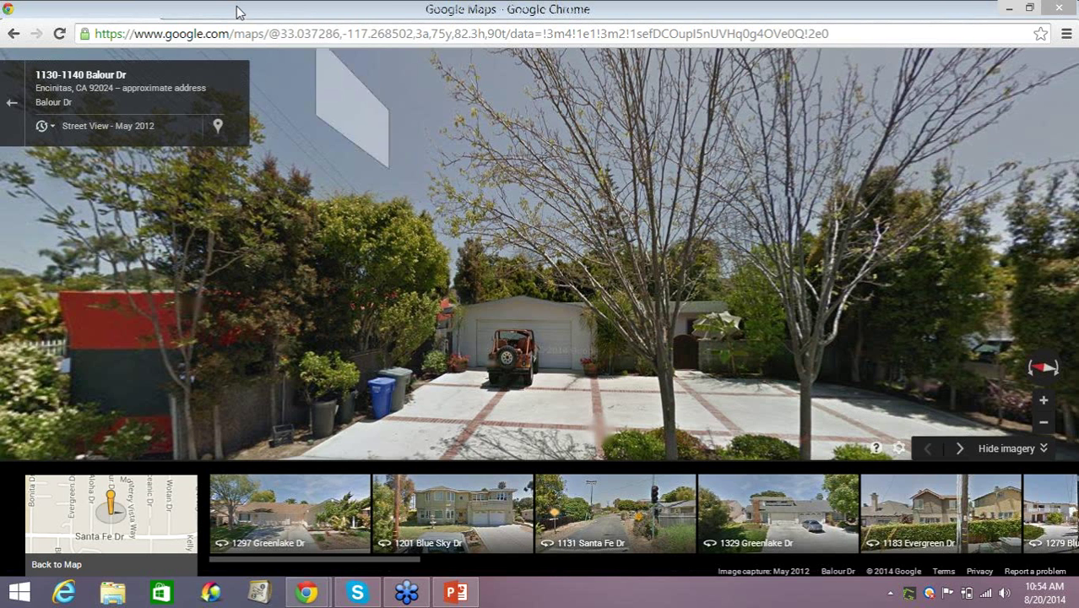
Recapture the 741 × 296 region around the house and choose to save it as a file.
right_click(909, 594)
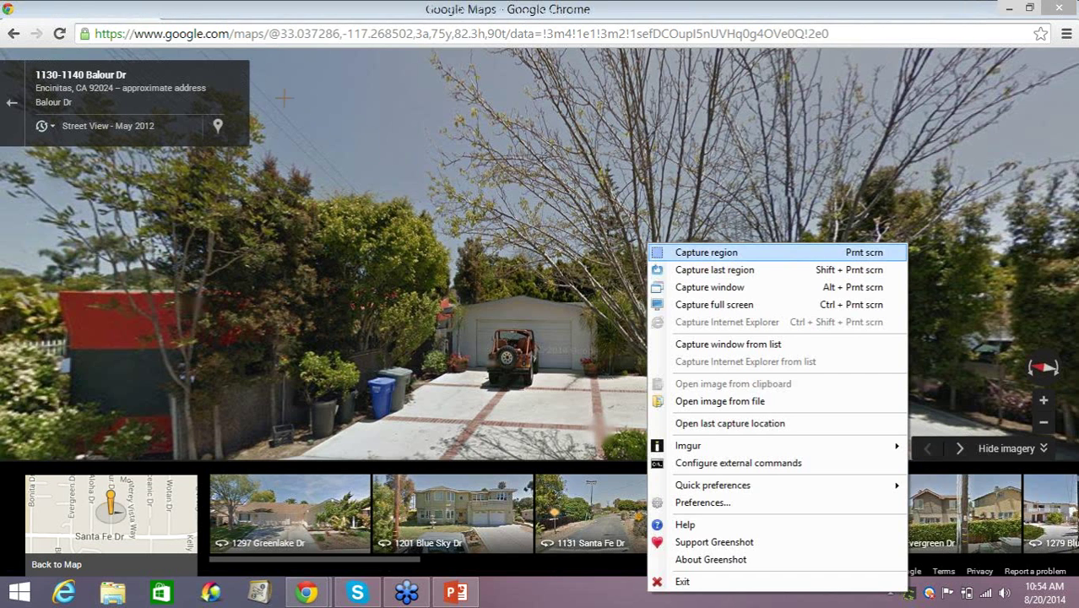
click(706, 253)
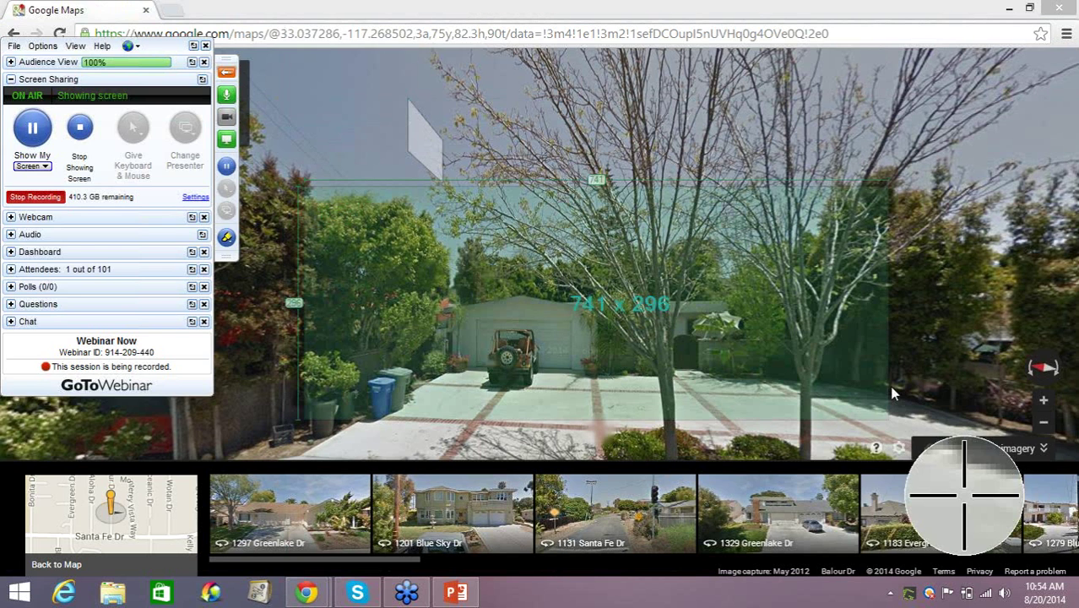
click(894, 394)
click(853, 364)
double_click(292, 321)
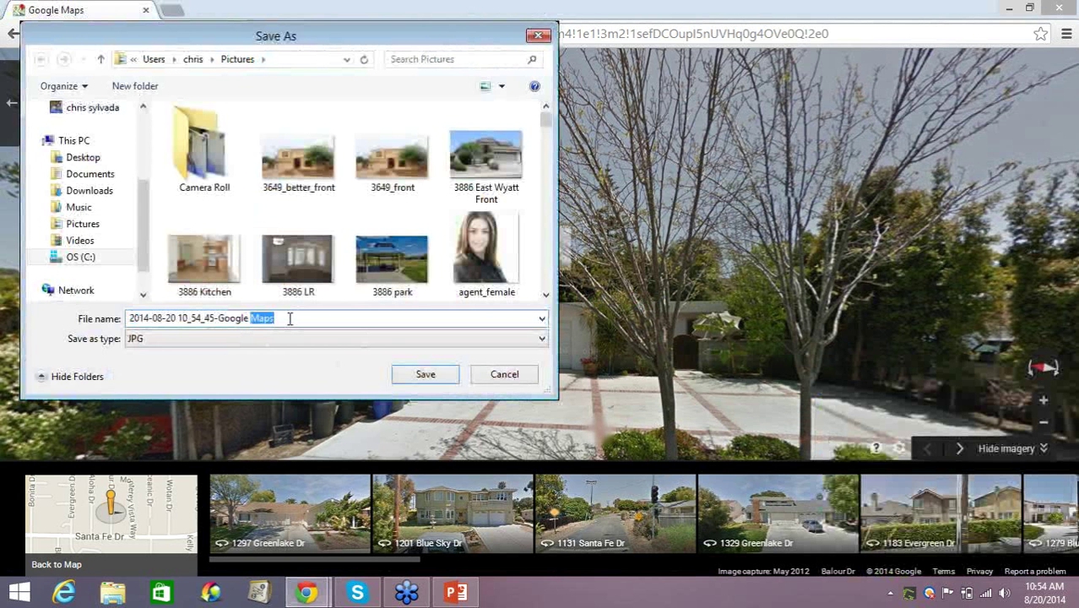
Save the house capture as JPG file '1141' in the Pictures folder.
key(BackSpace)
key(BackSpace)
key(BackSpace)
key(BackSpace)
key(BackSpace)
key(BackSpace)
key(BackSpace)
key(BackSpace)
key(BackSpace)
key(BackSpace)
key(BackSpace)
key(BackSpace)
key(BackSpace)
key(BackSpace)
key(BackSpace)
key(BackSpace)
key(BackSpace)
key(BackSpace)
key(BackSpace)
key(BackSpace)
key(BackSpace)
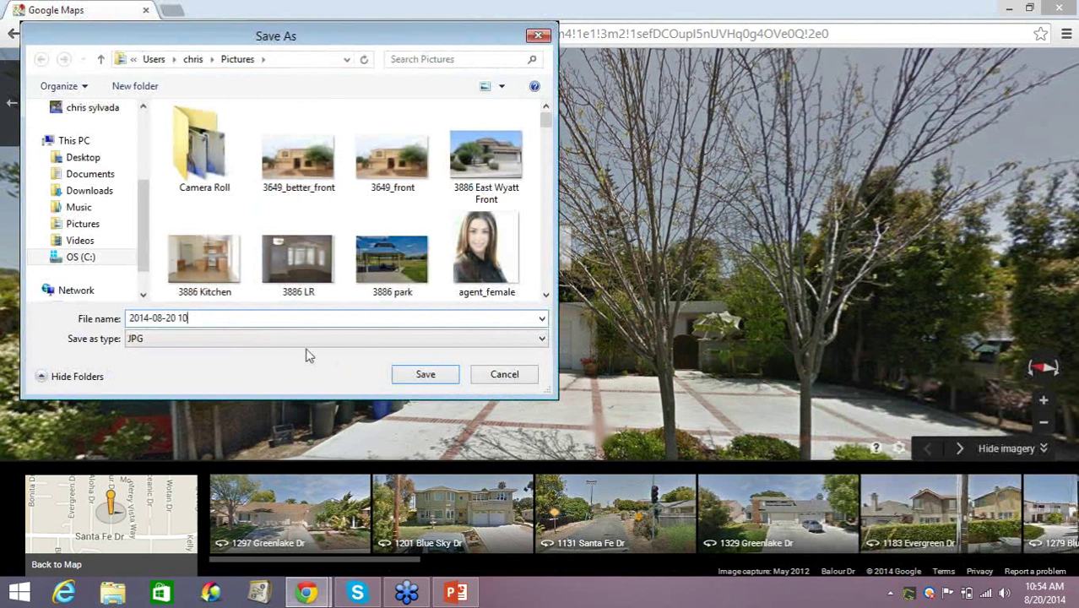
text(1141)
click(419, 374)
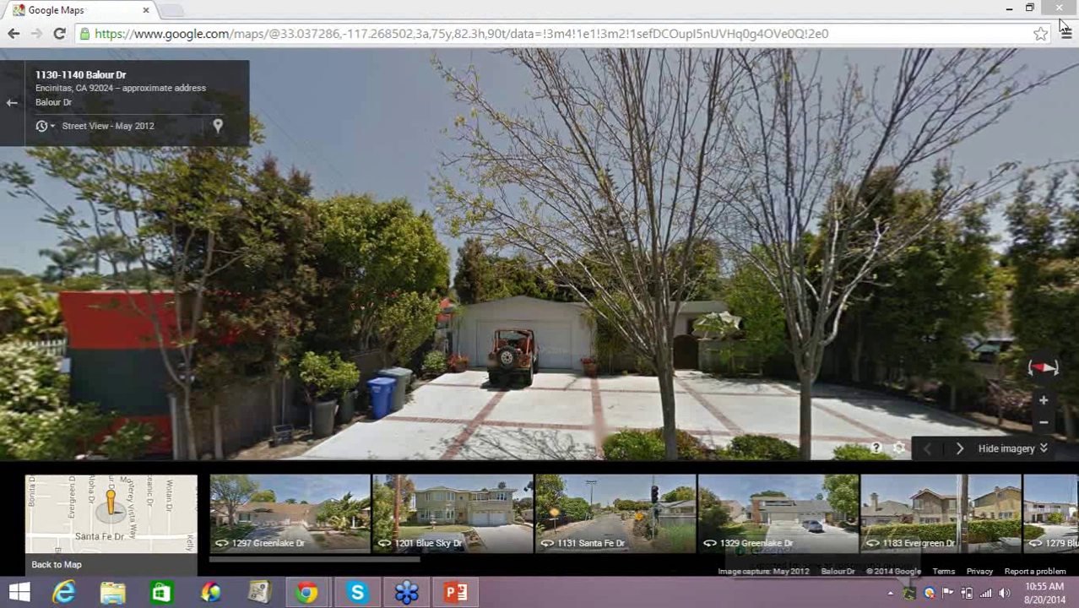
Close the Google Maps tab and switch back to the PowerPoint presentation.
click(147, 11)
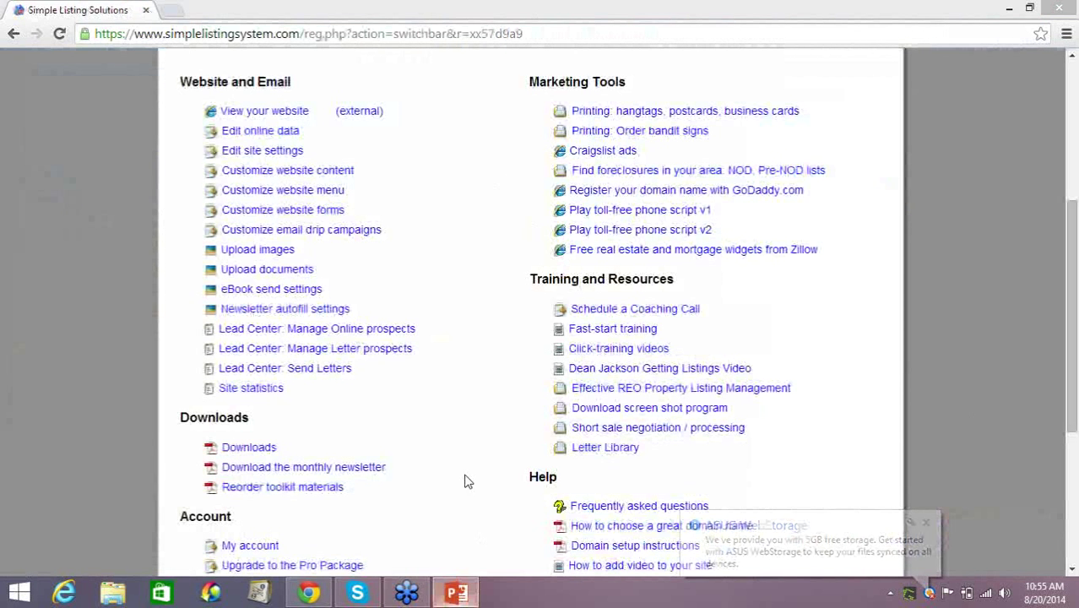
key(alt+Tab)
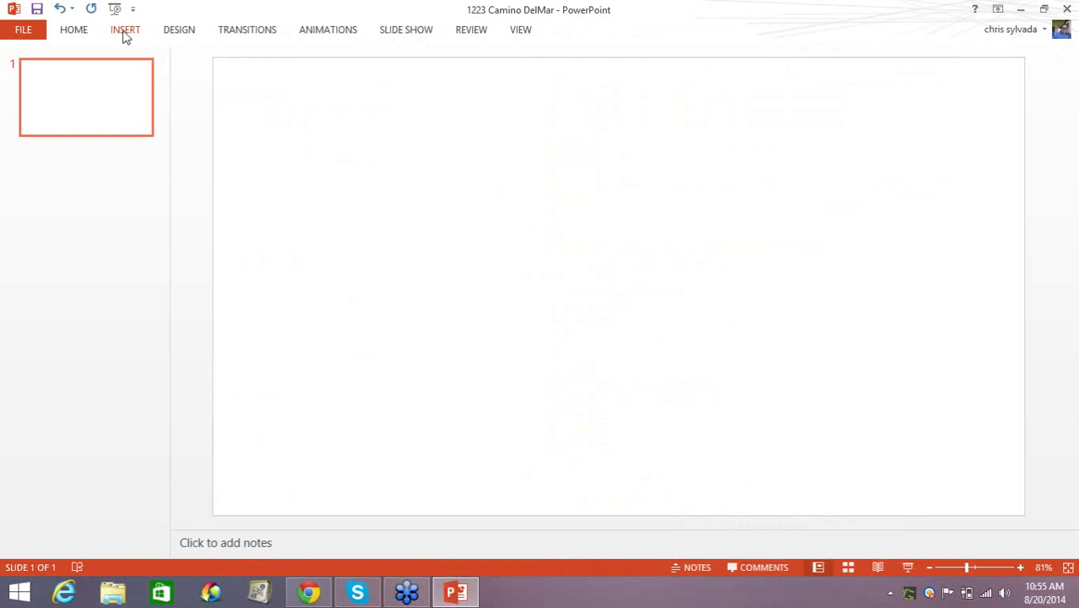
click(125, 30)
Insert the 1141.jpg house photo from Pictures onto the blank slide, then deselect it.
click(103, 68)
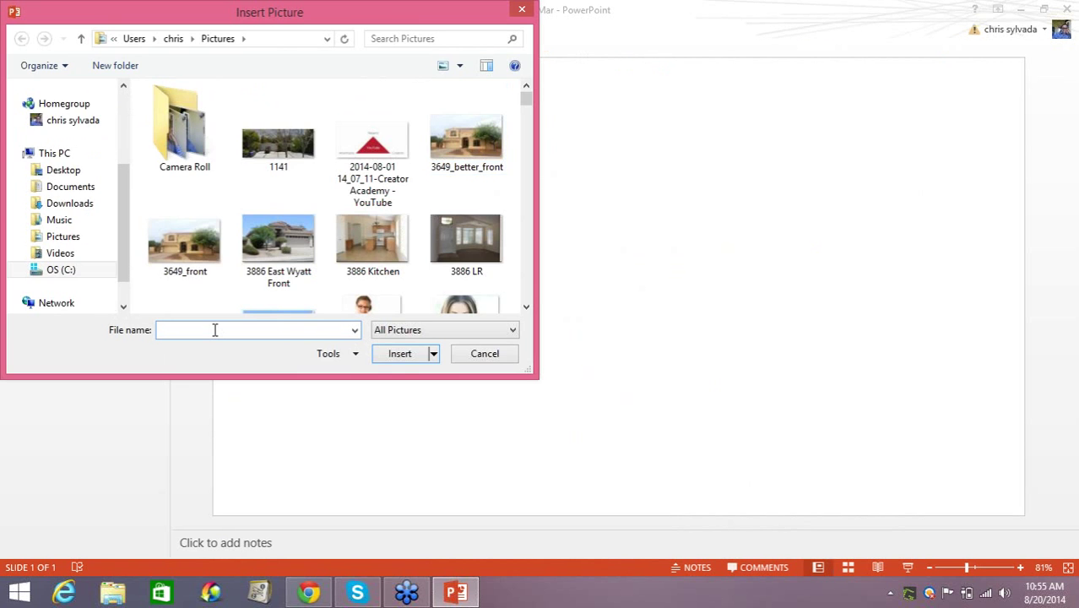
text(11)
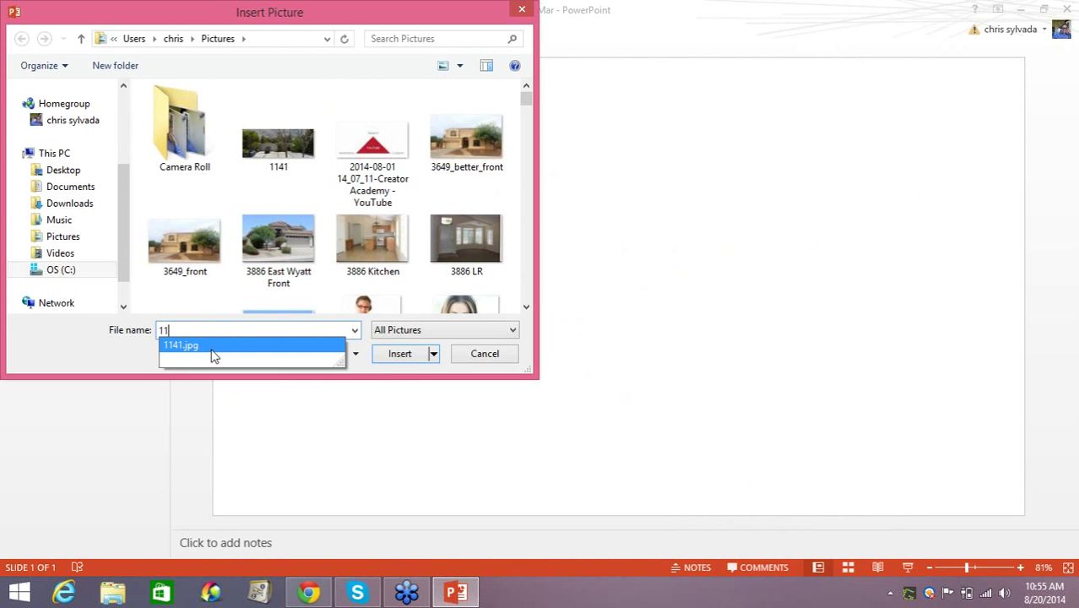
click(211, 348)
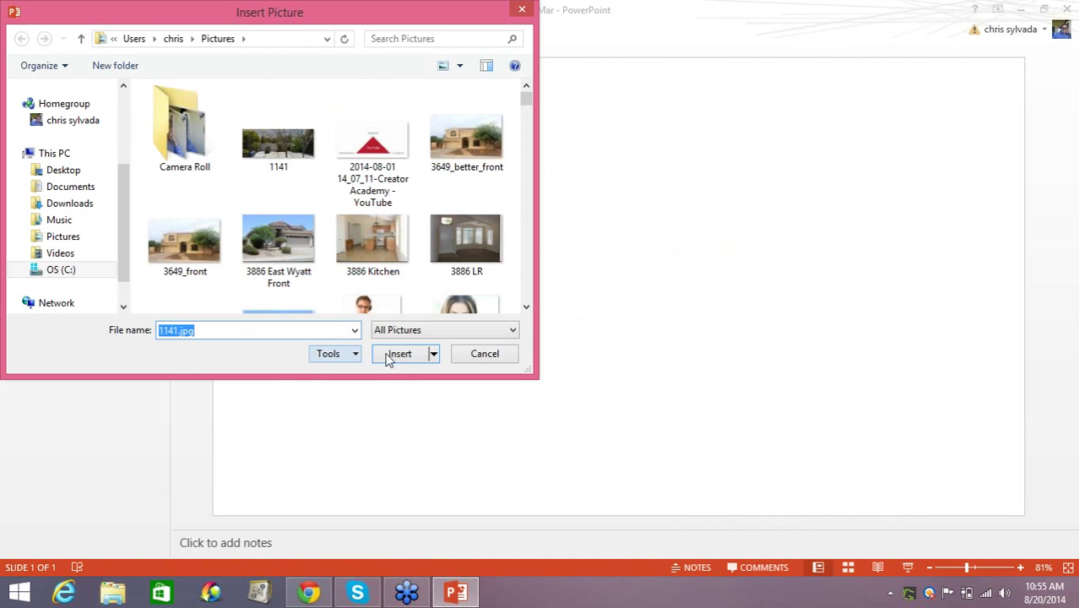
click(397, 353)
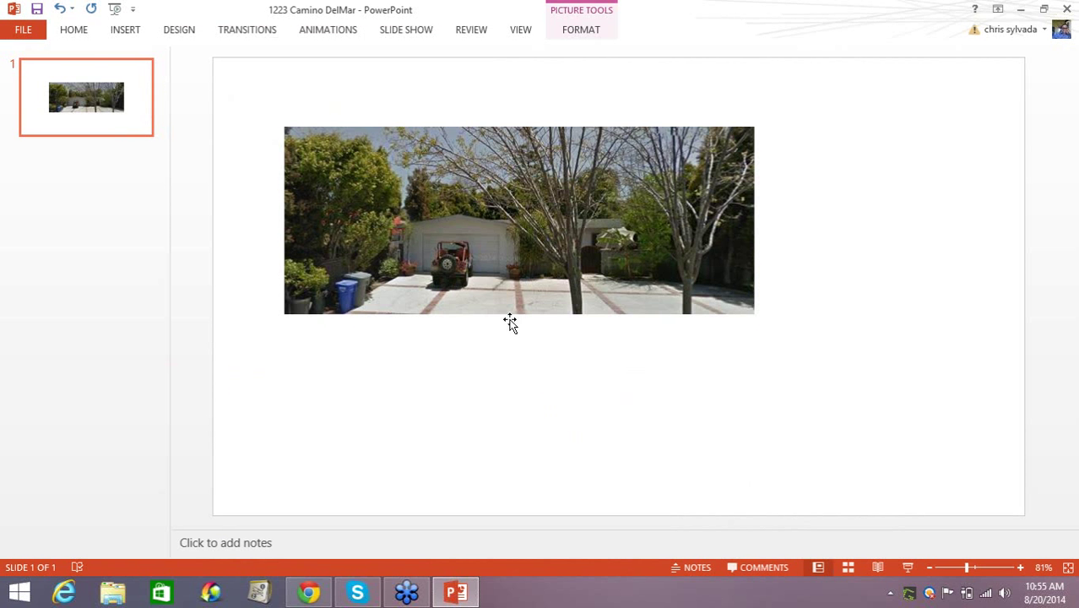
click(583, 314)
click(559, 418)
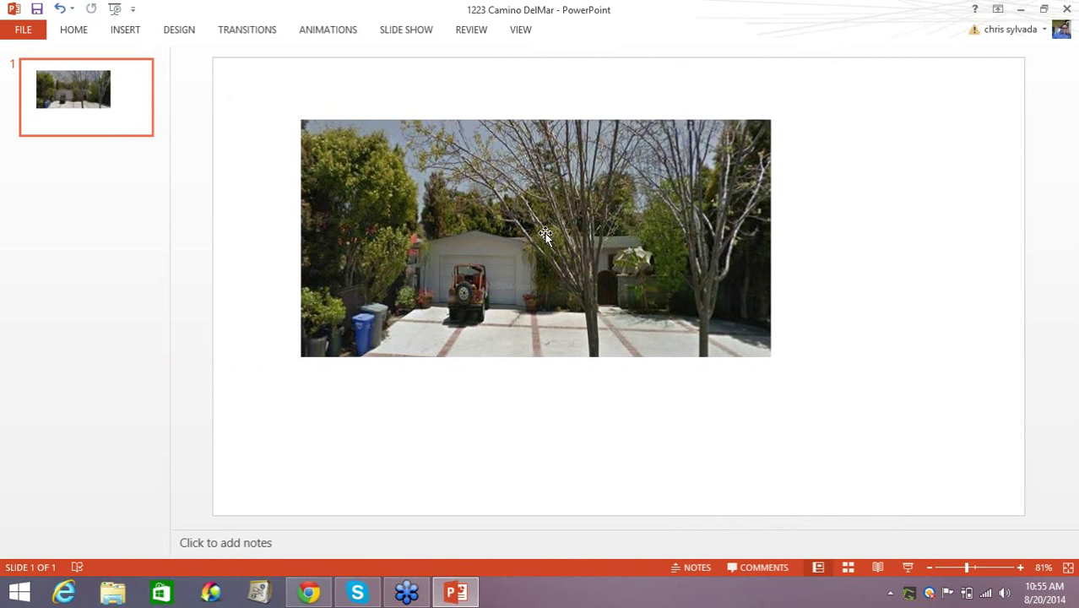
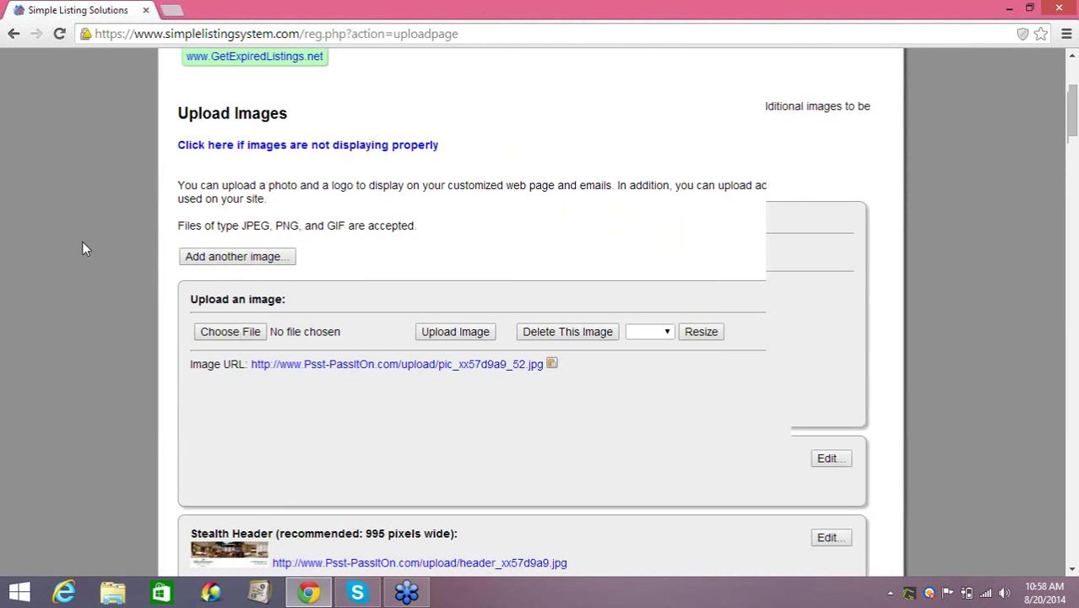
Scroll down the Upload Images page to the image upload section.
scroll(197, 206, down, 1)
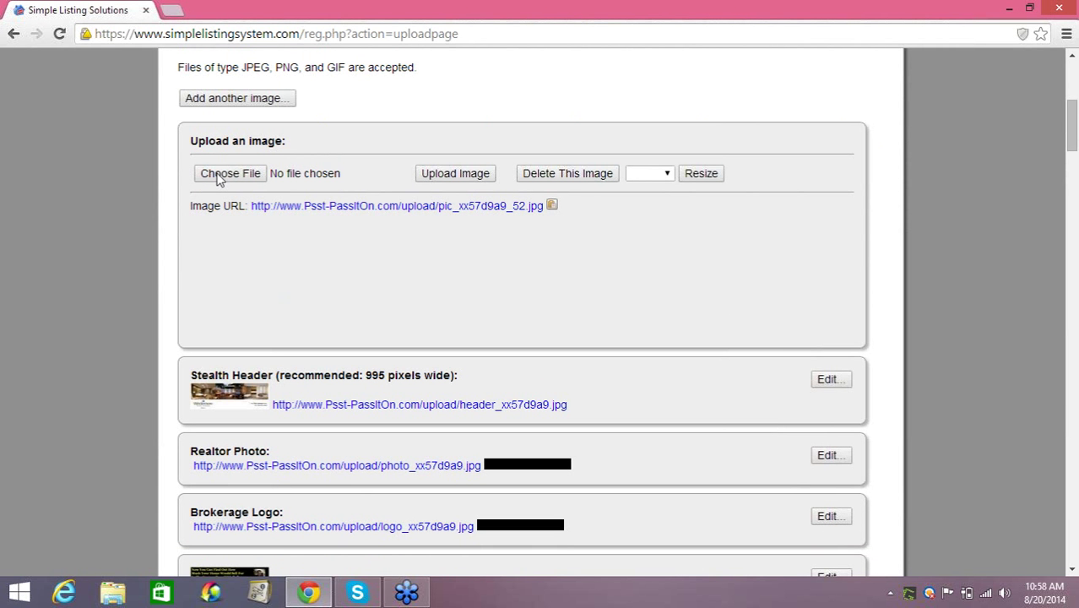
Upload my_property_pic.jpg from the Pictures folder to the site.
click(219, 177)
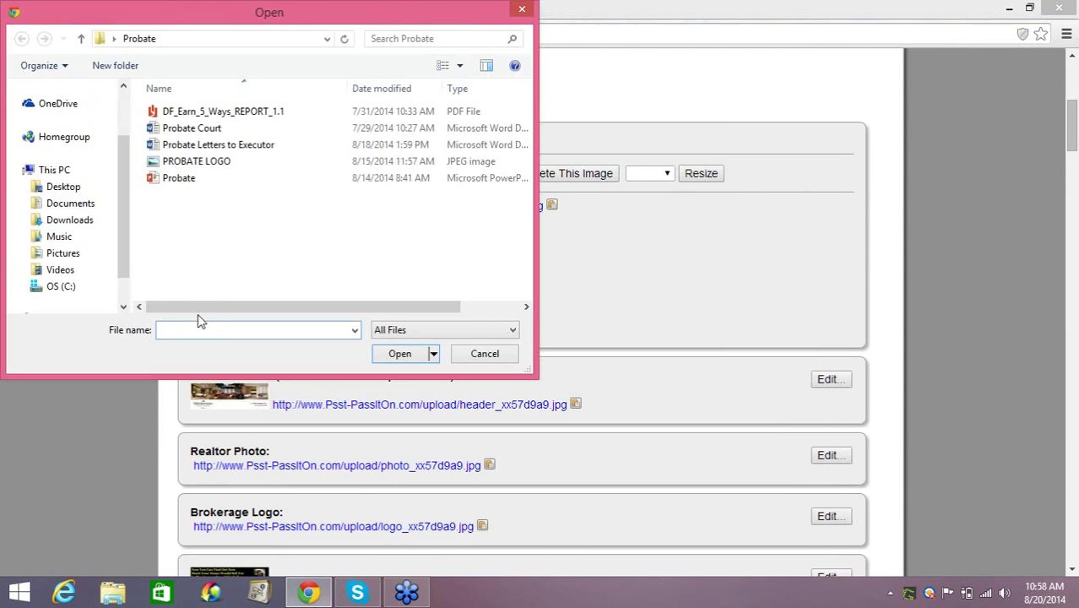
text(m)
key(BackSpace)
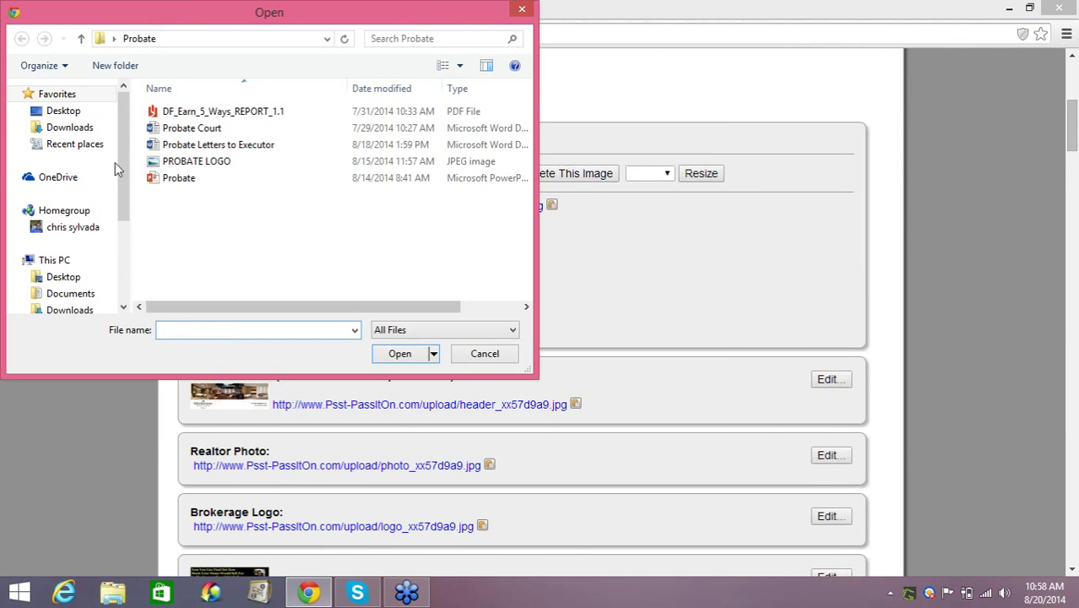
drag(121, 179, 126, 226)
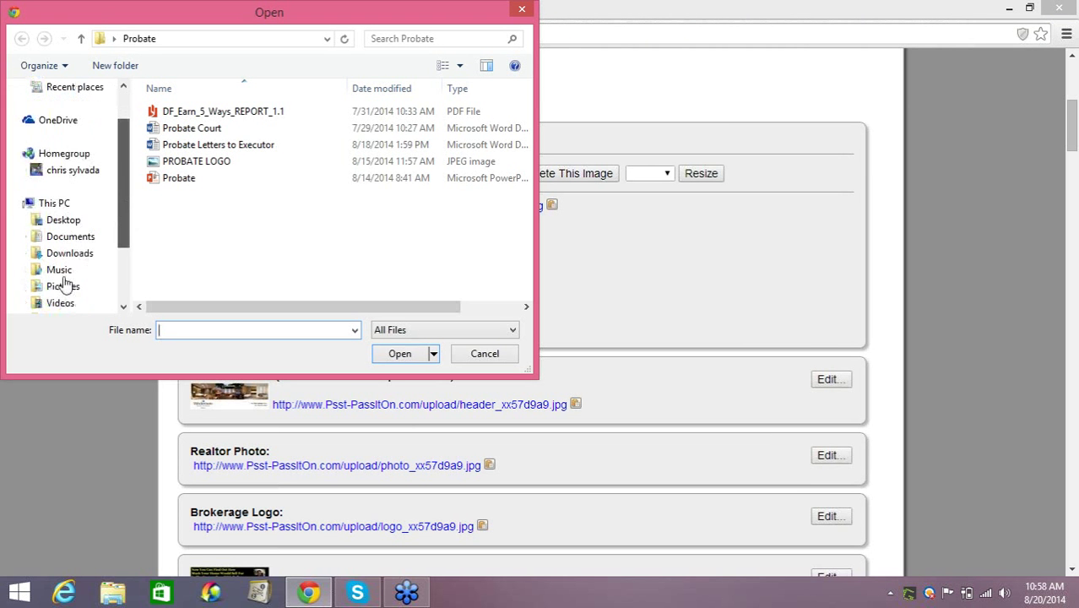
click(63, 286)
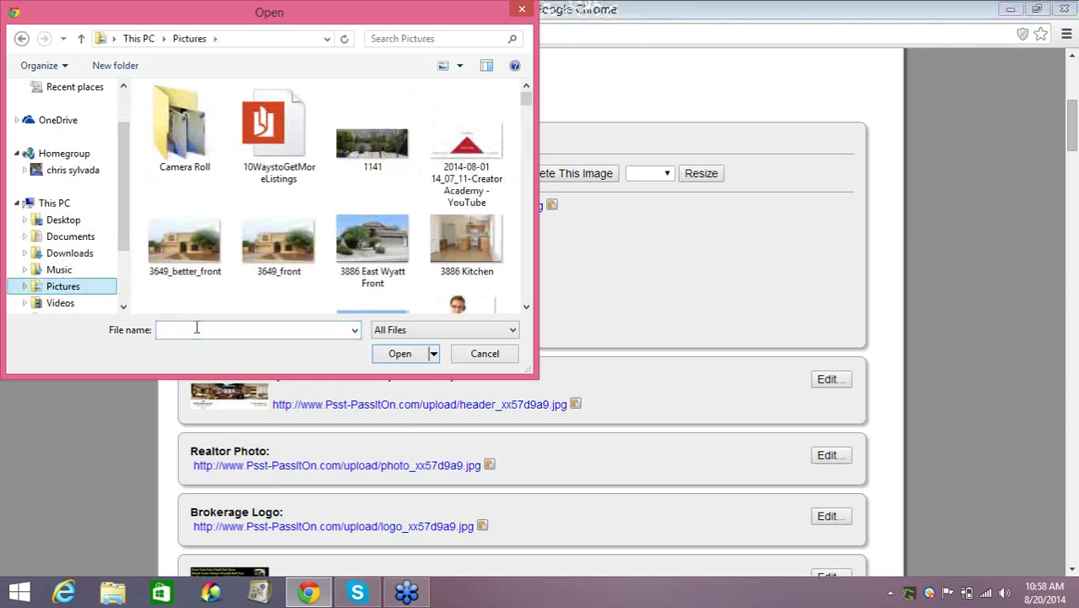
text(my)
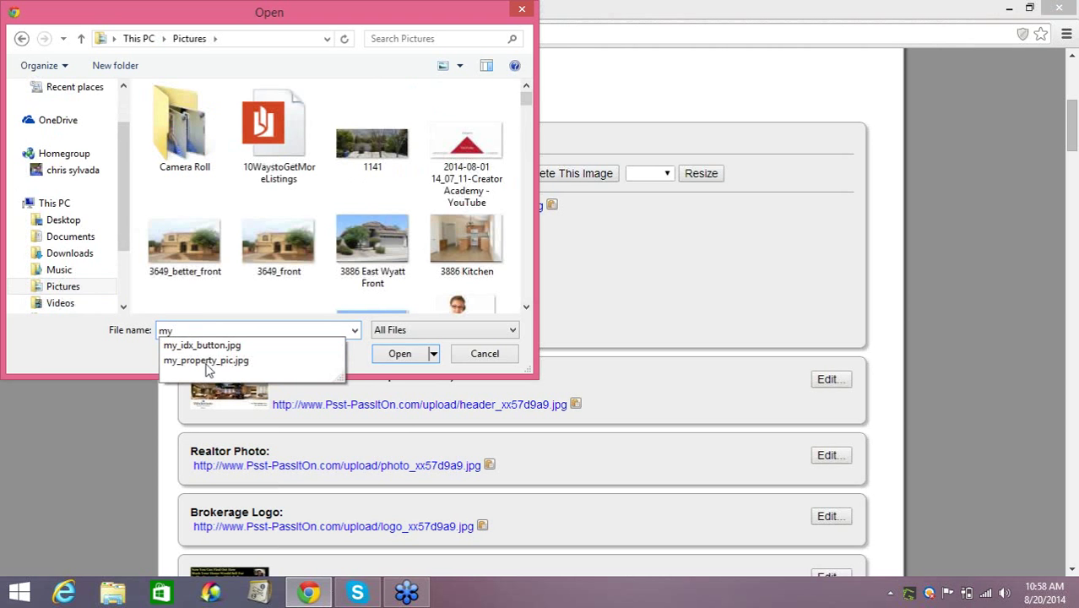
click(209, 361)
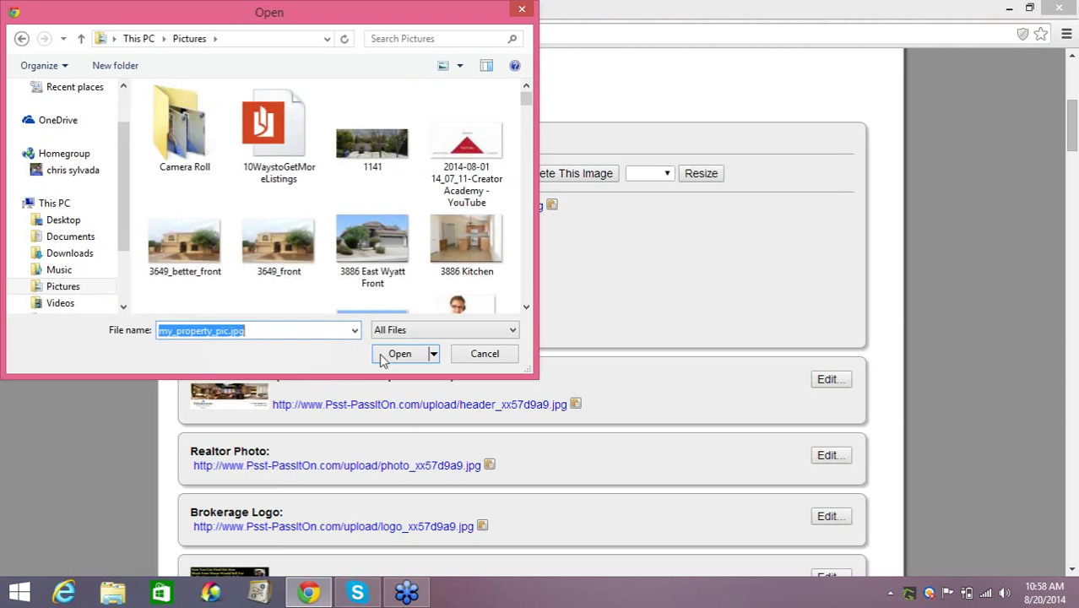
click(386, 354)
click(456, 173)
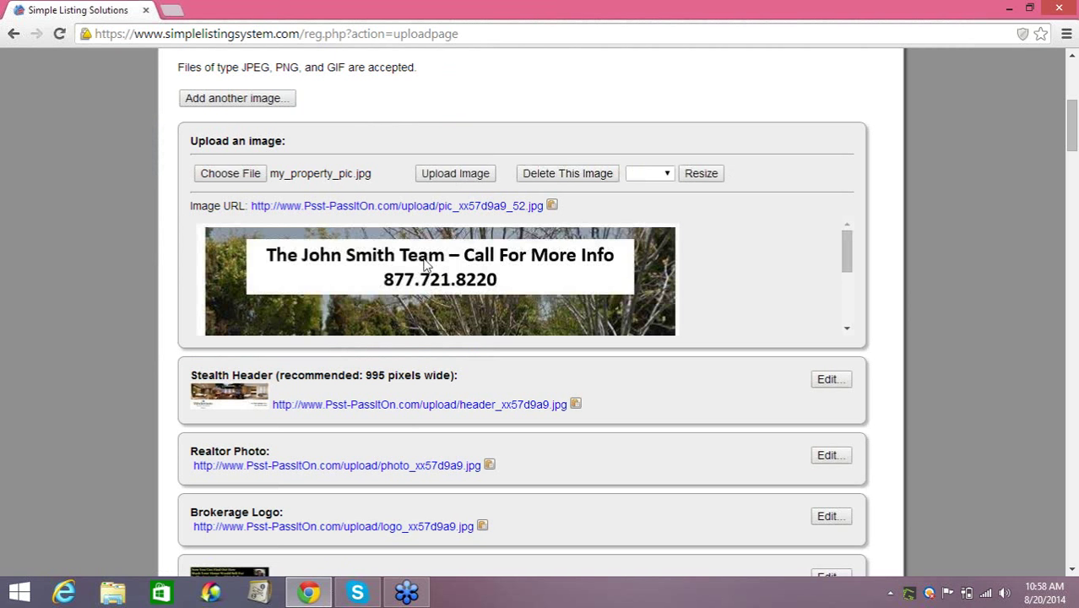
Copy the uploaded image's link address and return to the back-office menu.
scroll(714, 275, down, 2)
scroll(728, 279, up, 2)
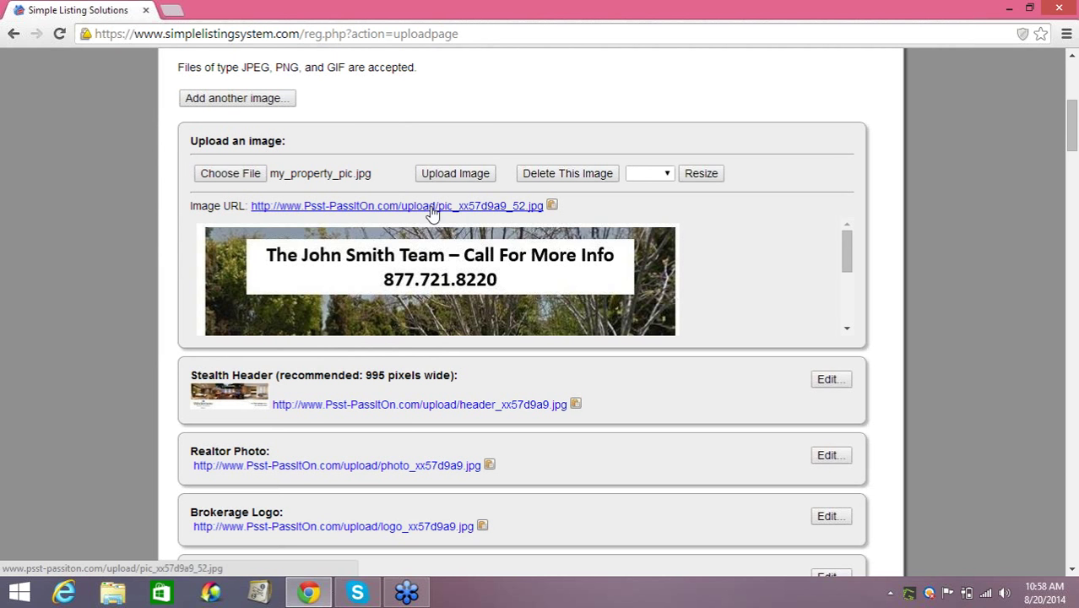
right_click(365, 211)
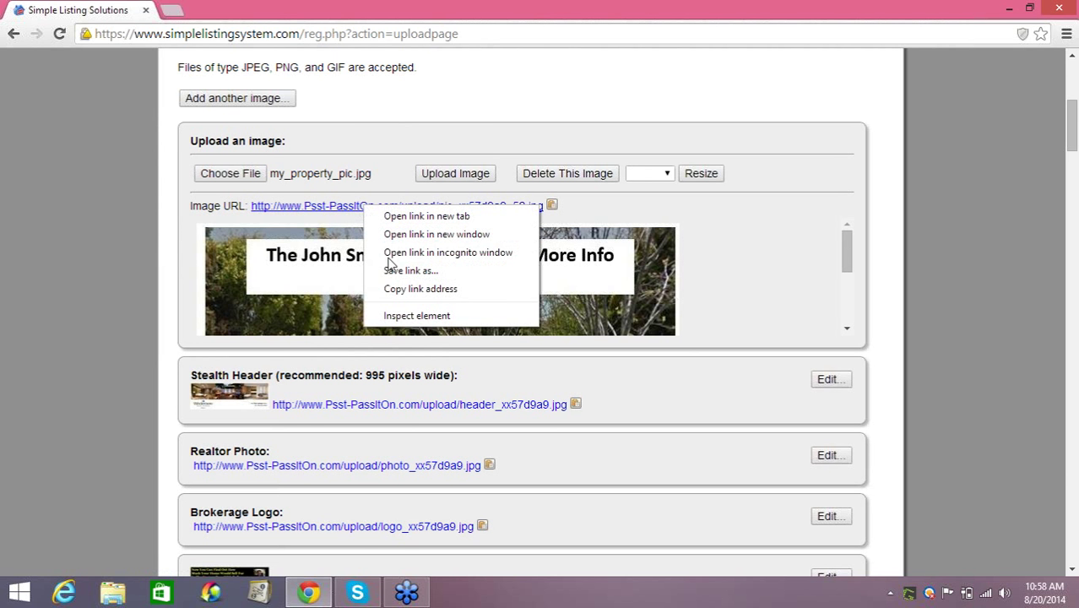
click(401, 290)
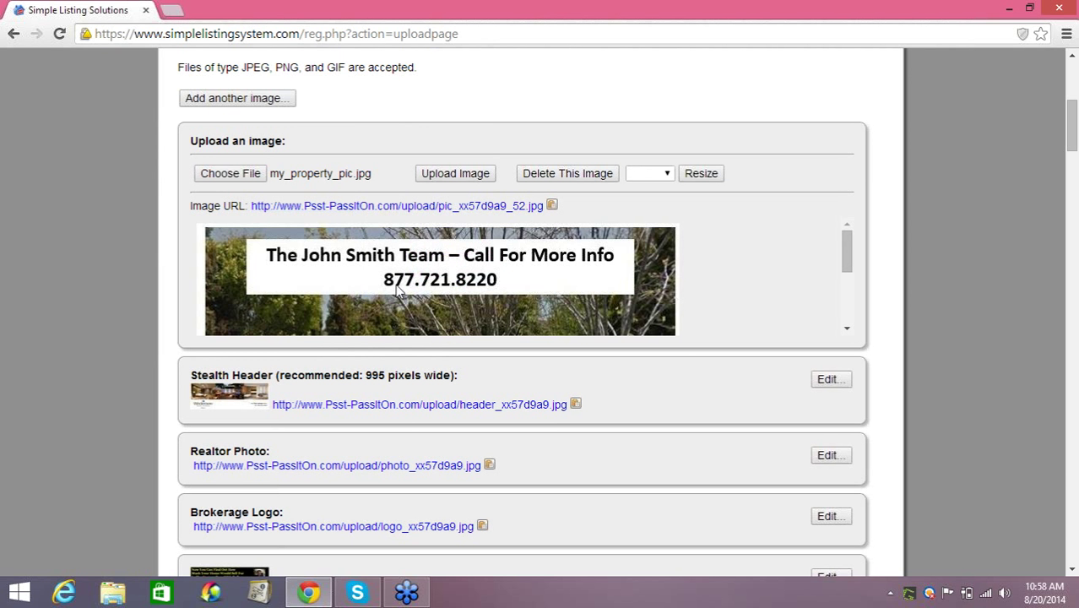
scroll(57, 212, up, 5)
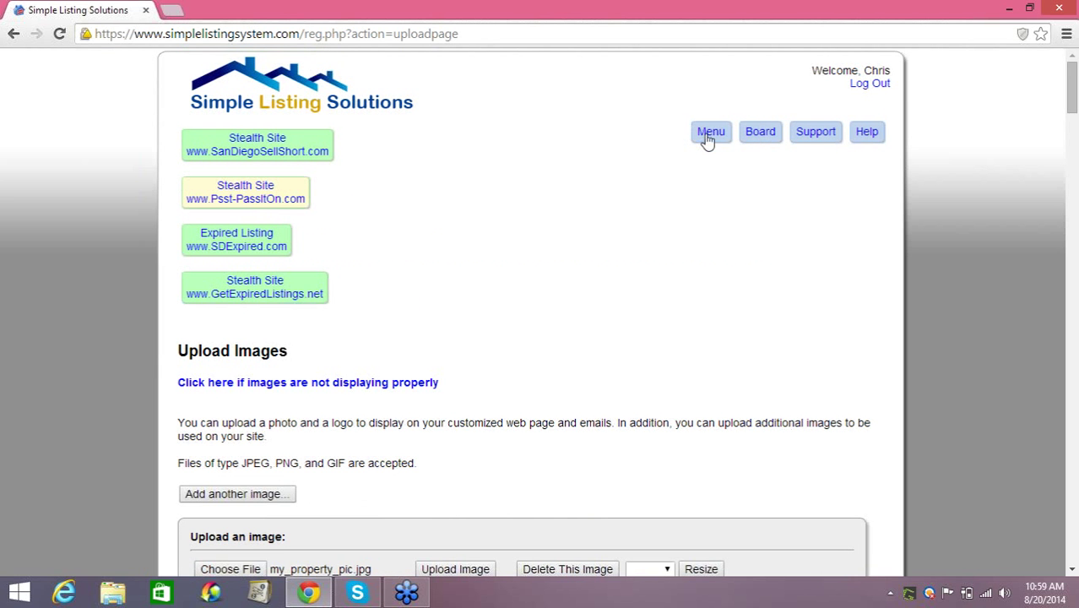
click(707, 137)
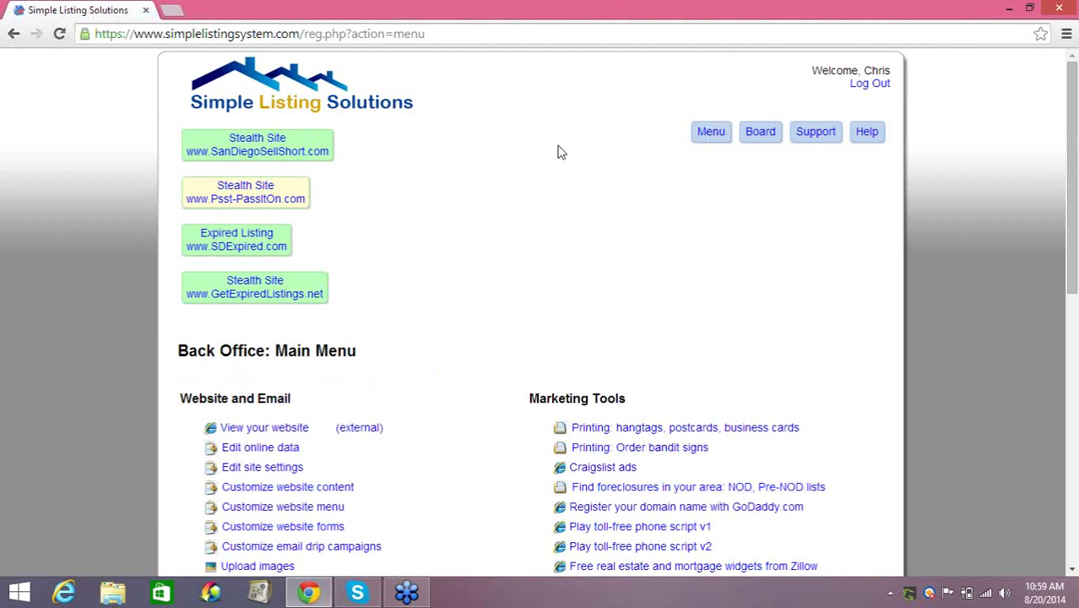
Open the Customize website content page list and scroll to single_property_demo.
scroll(123, 184, down, 2)
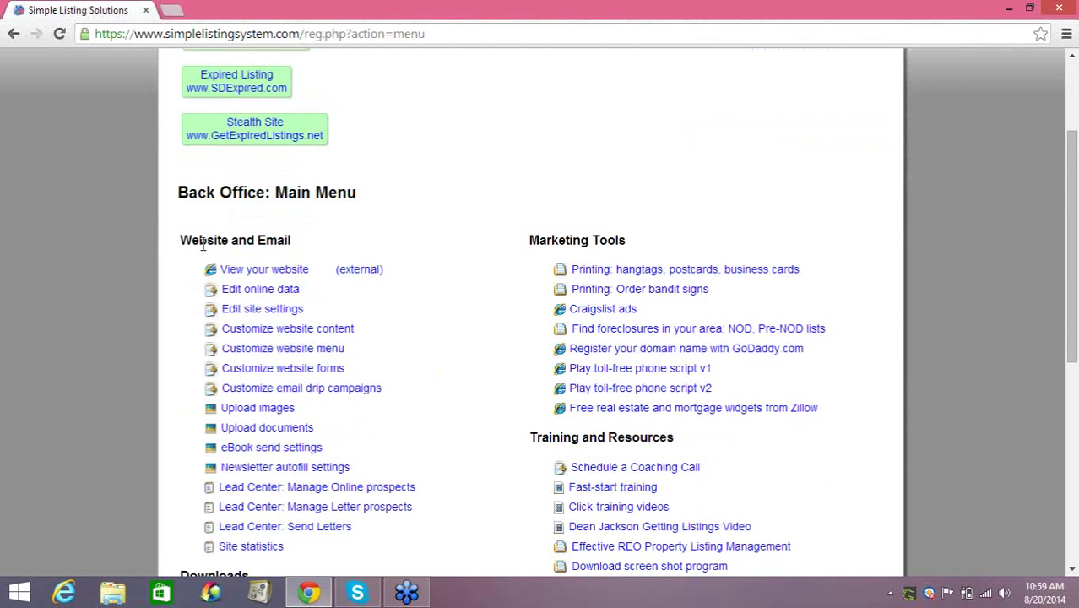
click(262, 332)
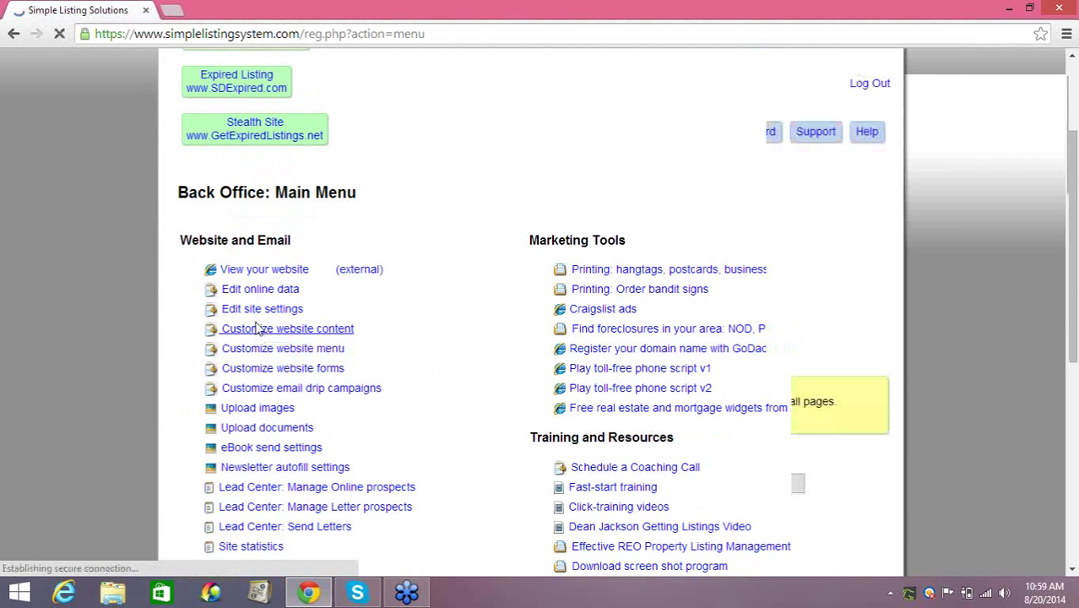
scroll(111, 241, down, 4)
scroll(205, 242, down, 15)
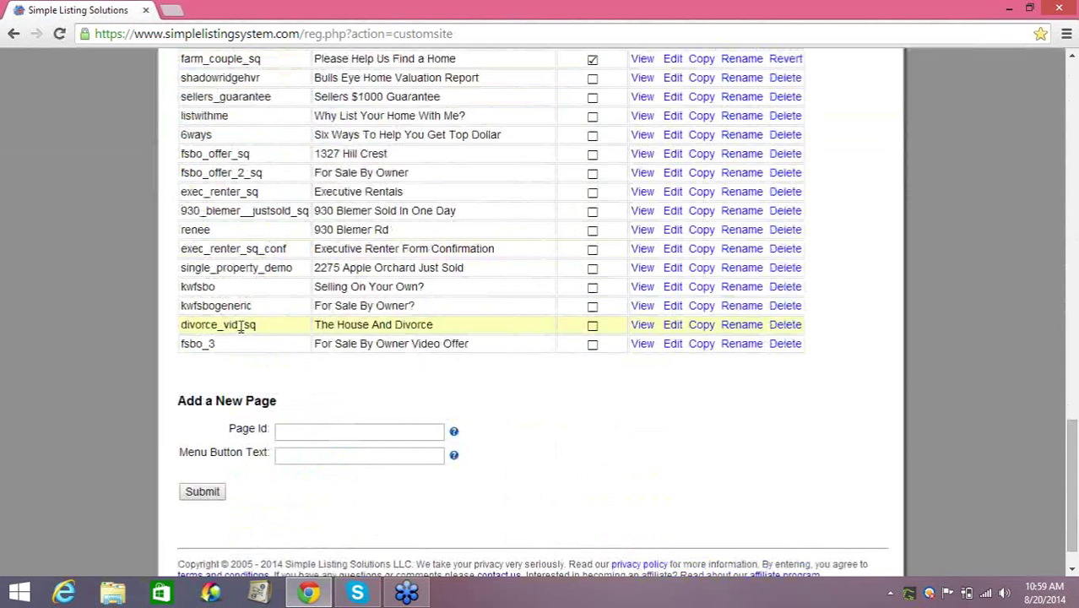
scroll(236, 189, up, 1)
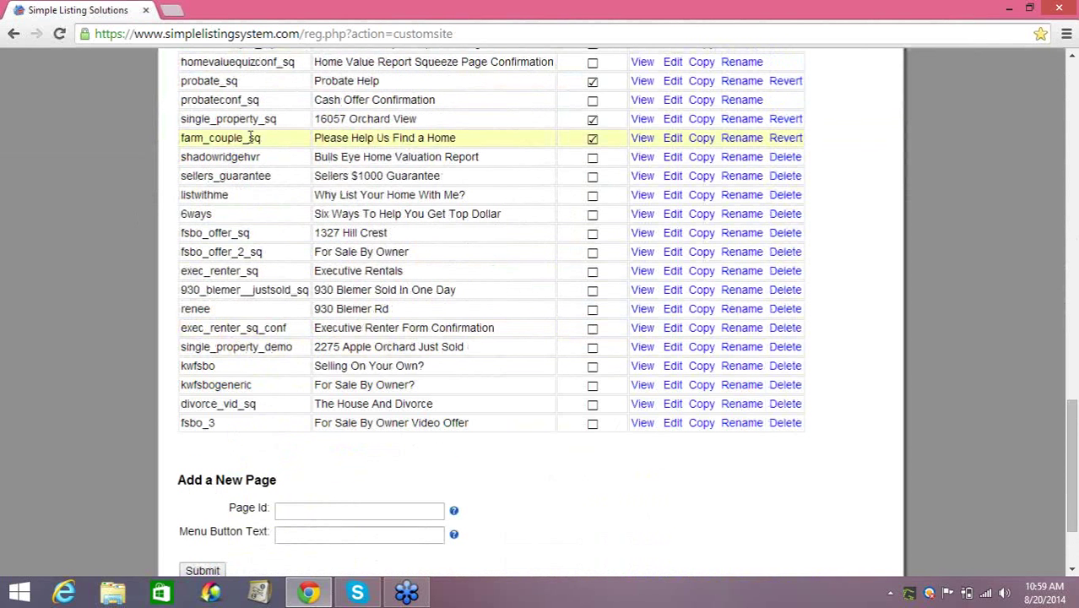
drag(263, 138, 250, 138)
click(75, 196)
scroll(104, 157, up, 5)
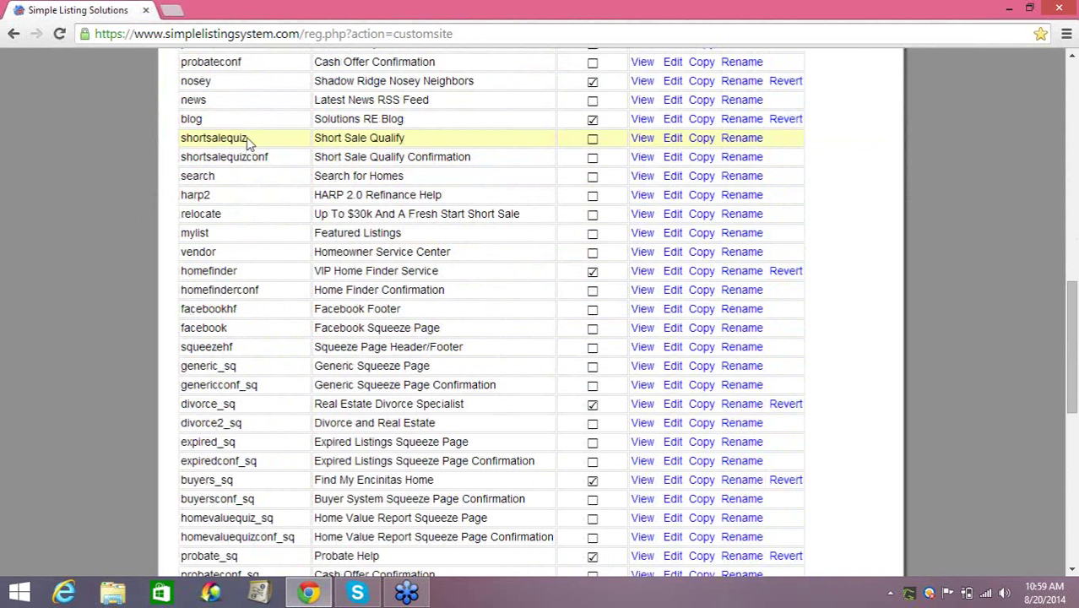
scroll(50, 229, down, 3)
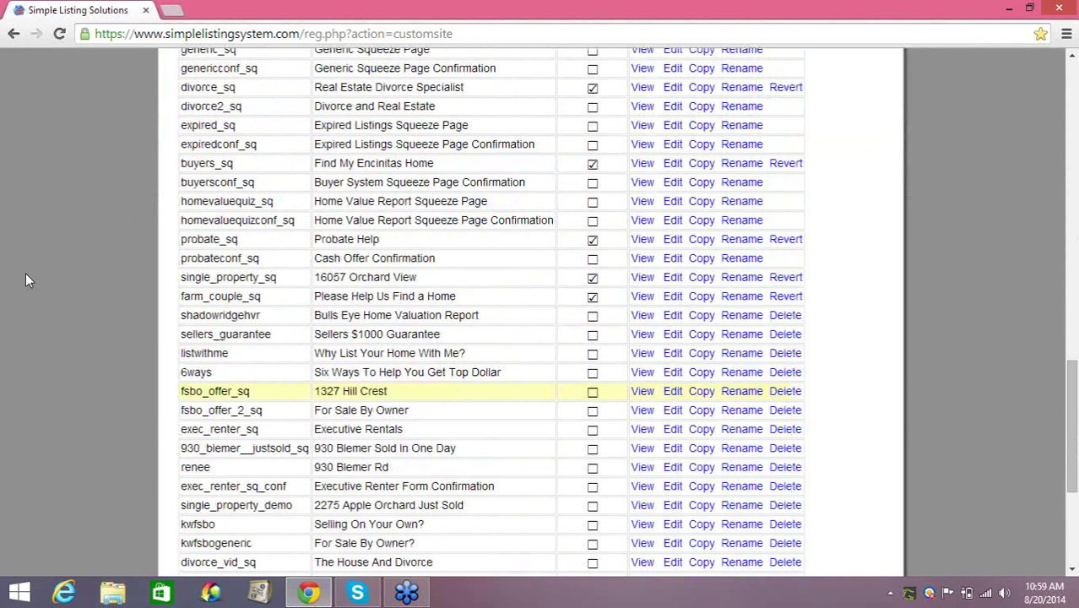
scroll(44, 251, down, 2)
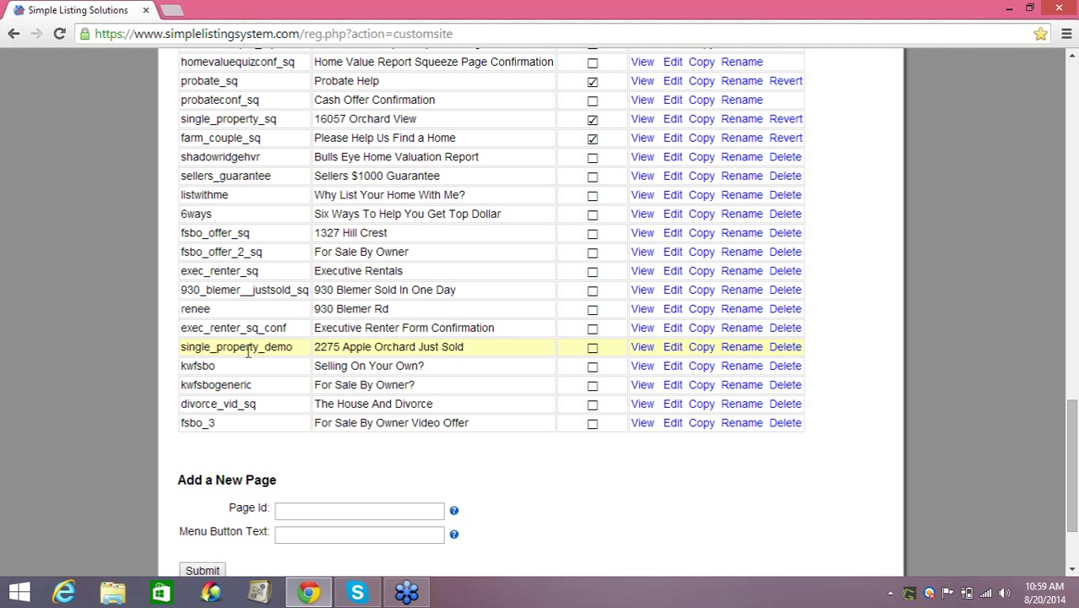
click(642, 347)
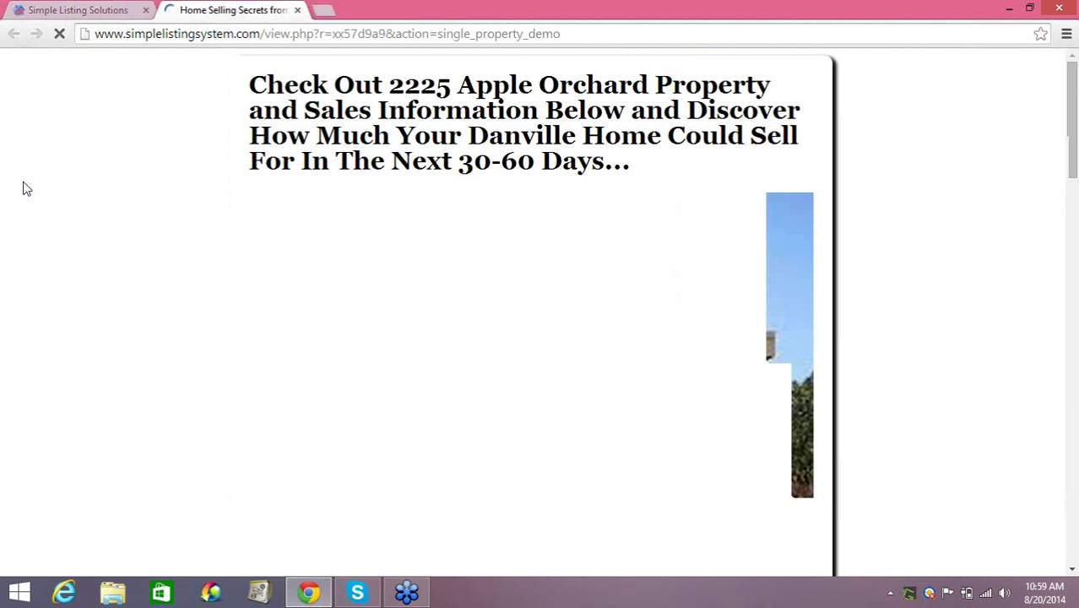
scroll(48, 194, down, 2)
scroll(46, 193, down, 2)
scroll(44, 193, up, 5)
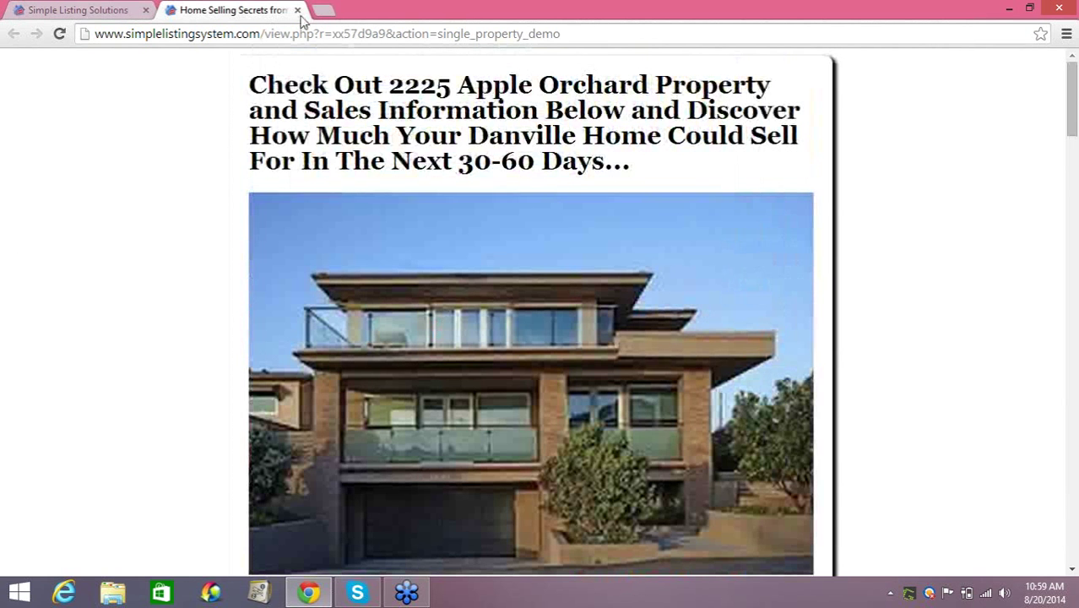
click(120, 12)
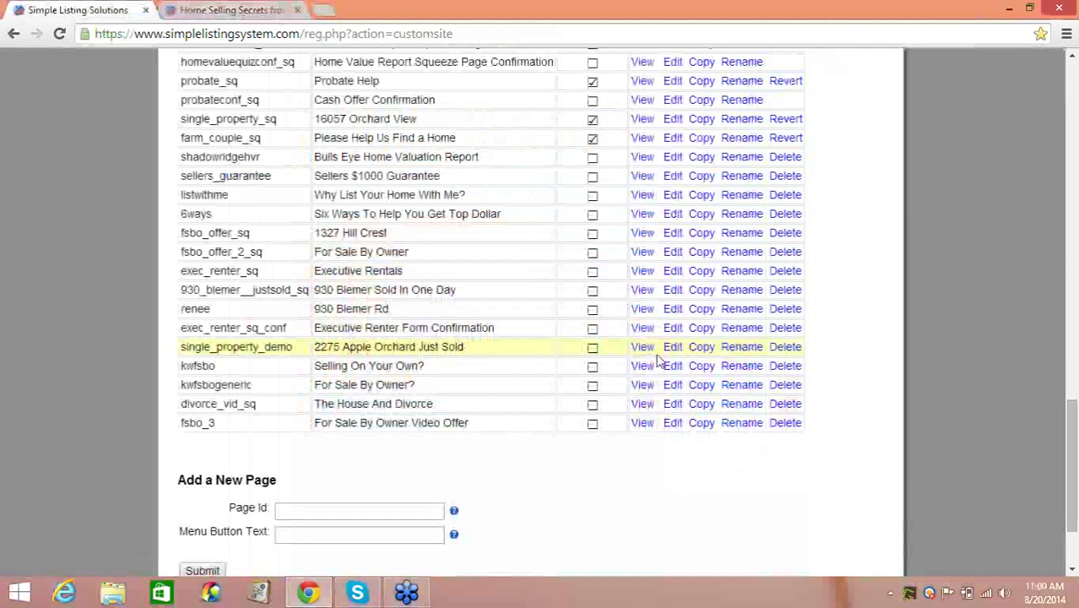
click(702, 347)
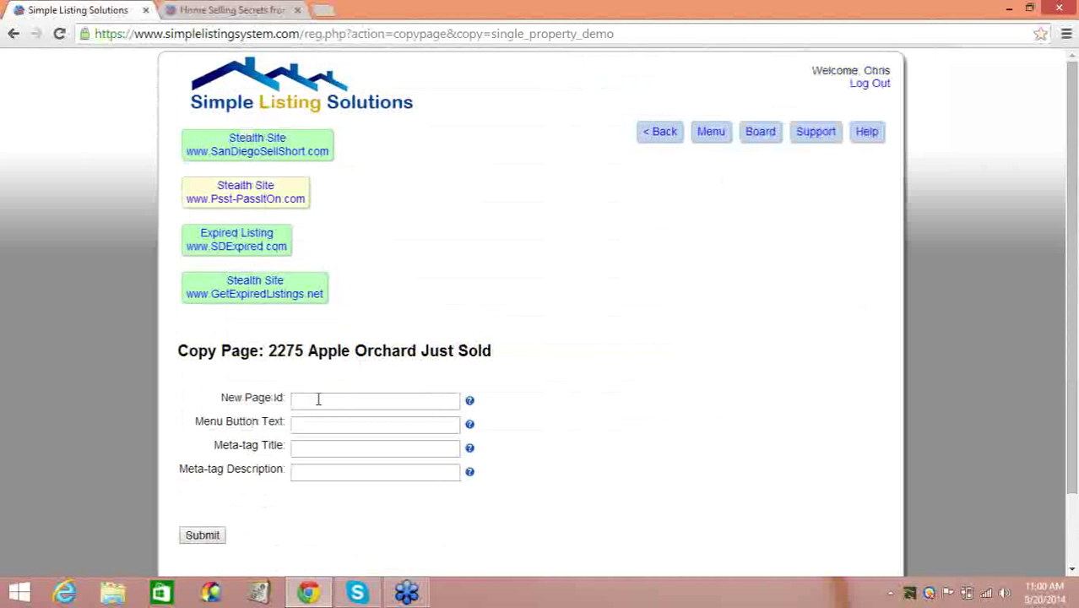
click(317, 401)
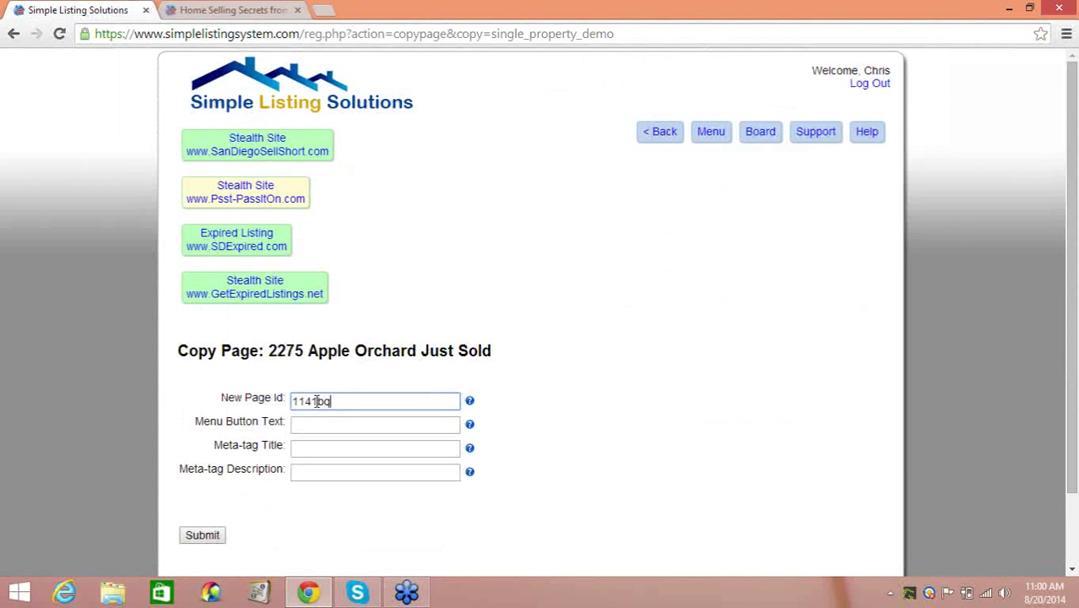
key(BackSpace)
key(BackSpace)
key(BackSpace)
key(BackSpace)
key(BackSpace)
key(BackSpace)
key(BackSpace)
key(BackSpace)
key(BackSpace)
click(314, 427)
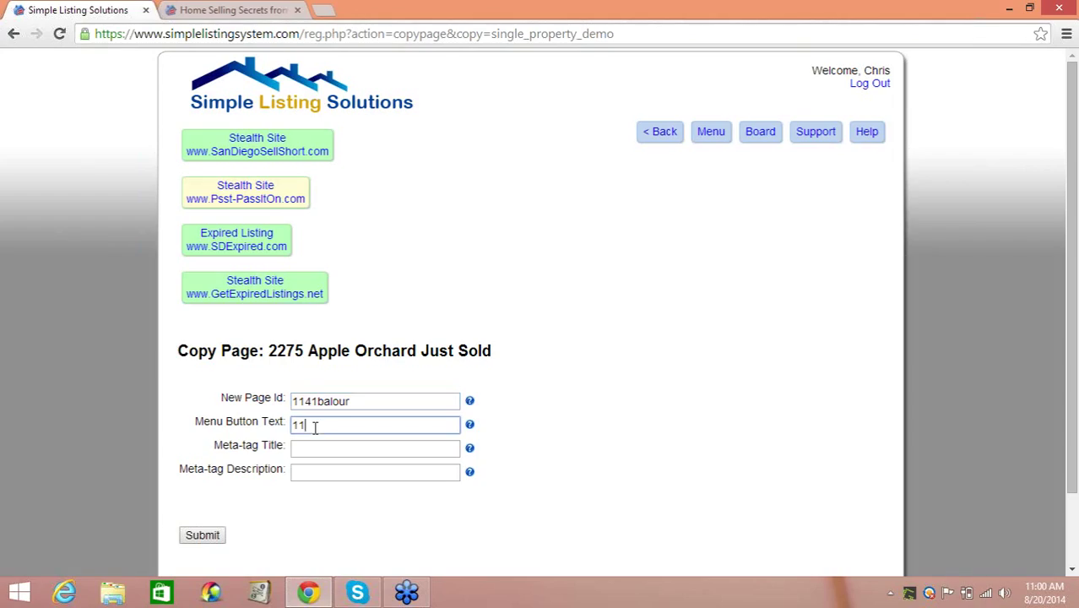
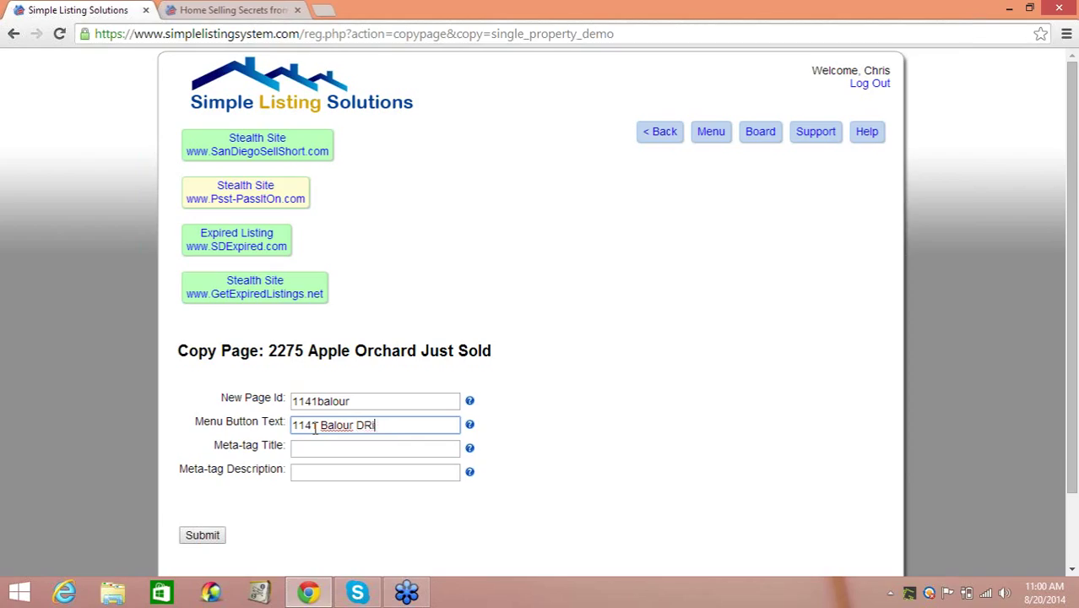
text(rive Just Sold)
key(BackSpace)
key(BackSpace)
key(BackSpace)
key(BackSpace)
key(BackSpace)
key(BackSpace)
key(BackSpace)
key(BackSpace)
key(BackSpace)
text(For Sale)
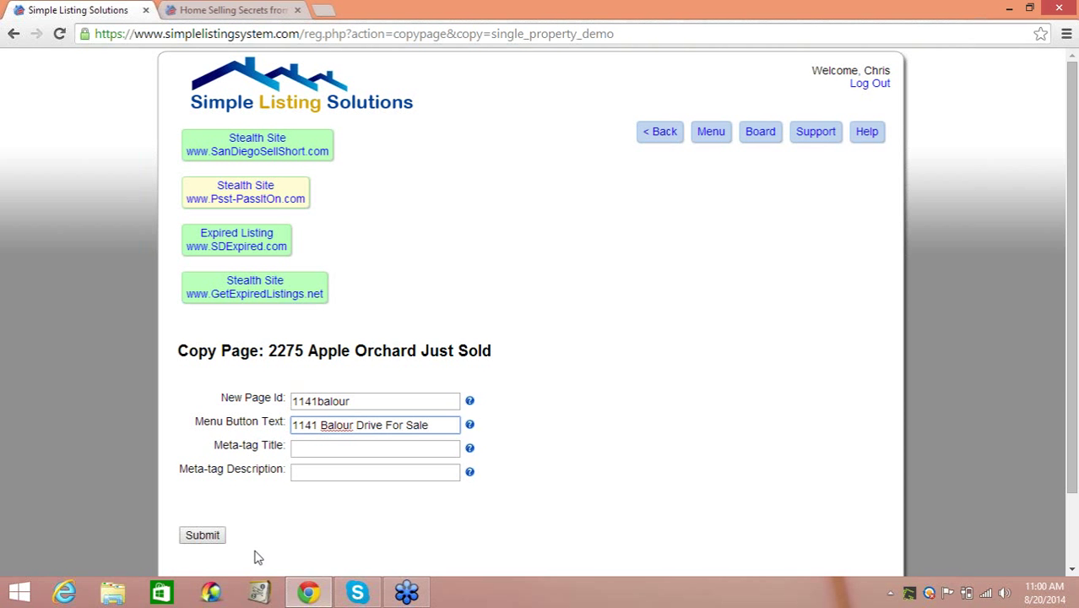
click(203, 537)
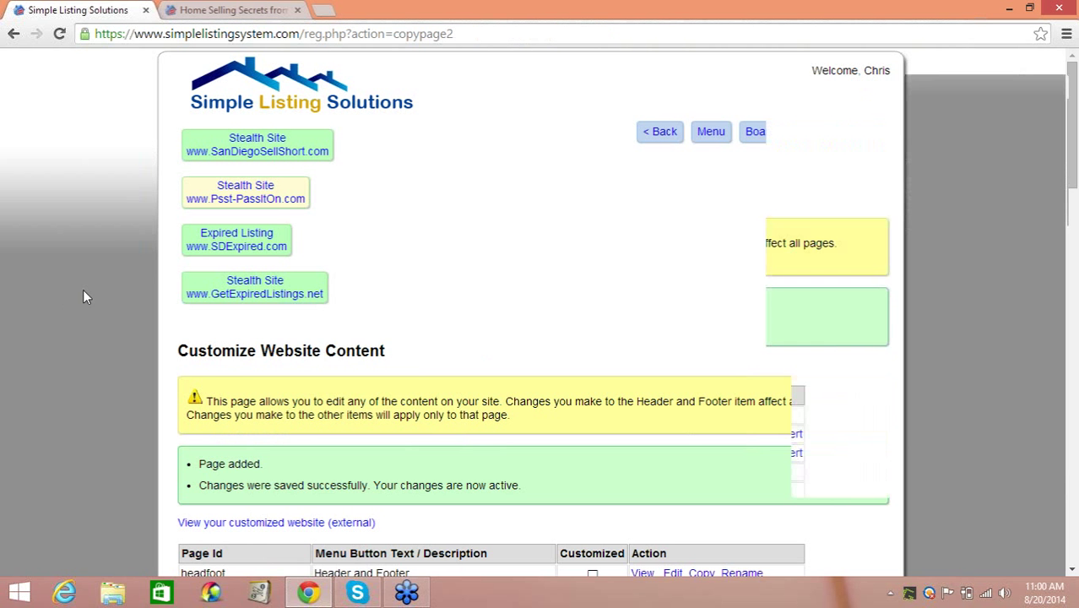
scroll(83, 291, down, 5)
scroll(82, 291, down, 13)
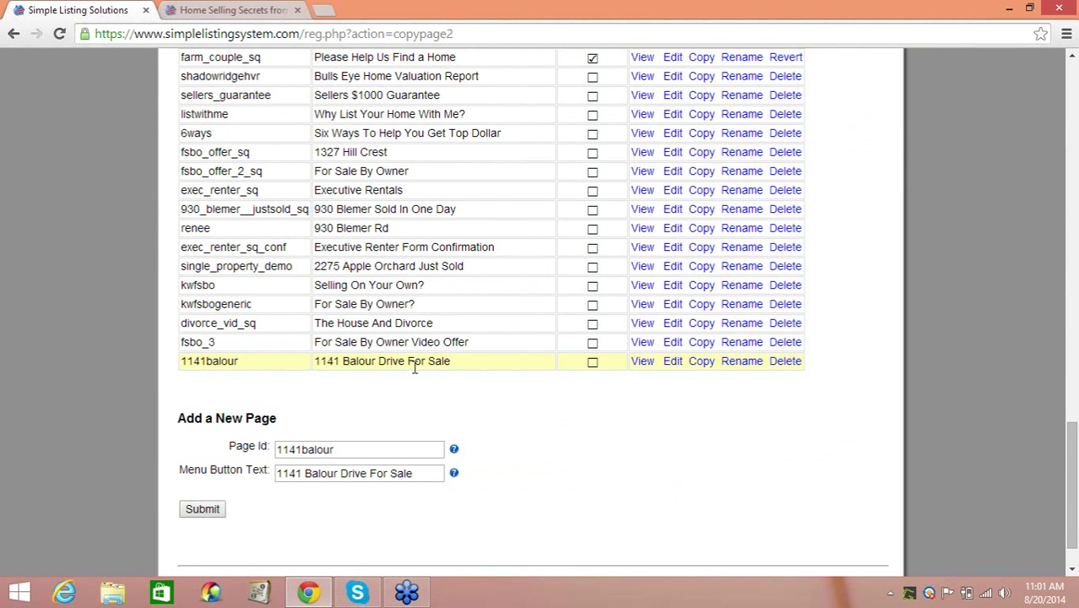
click(642, 363)
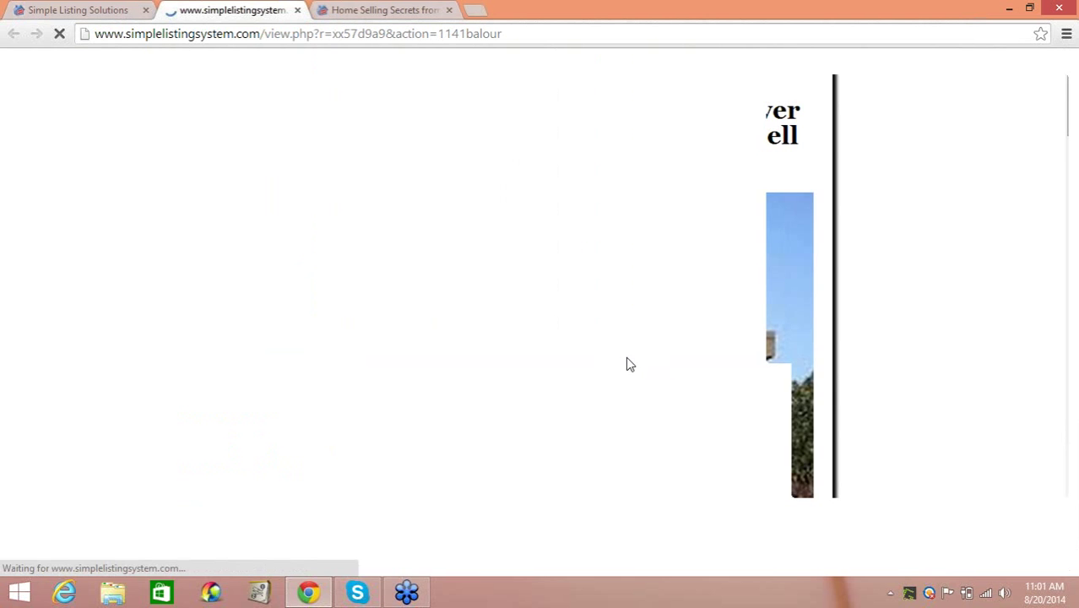
scroll(521, 324, down, 3)
scroll(521, 325, up, 1)
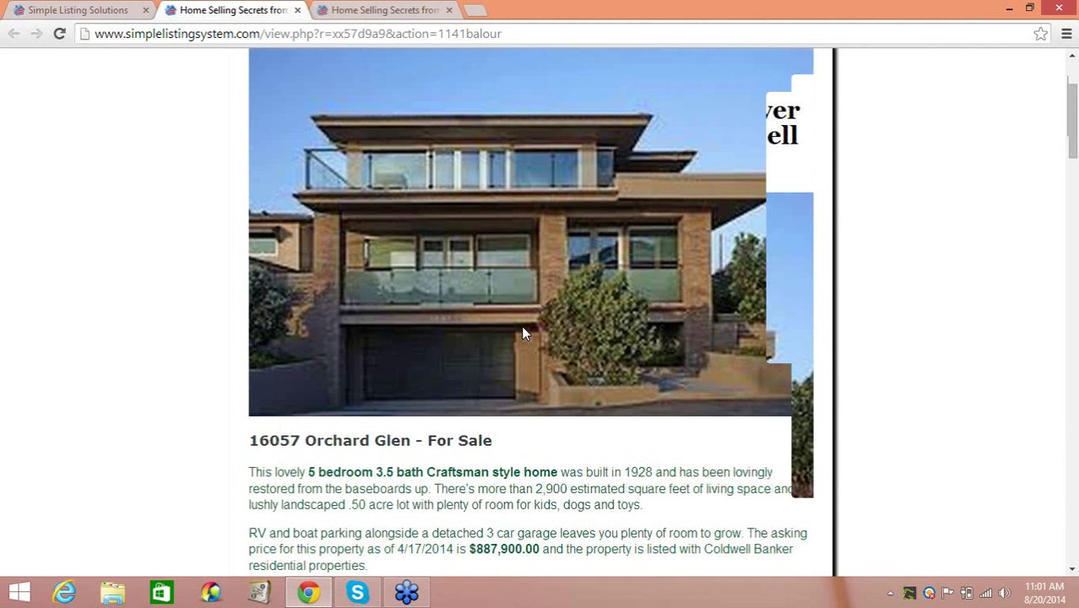
scroll(521, 325, up, 2)
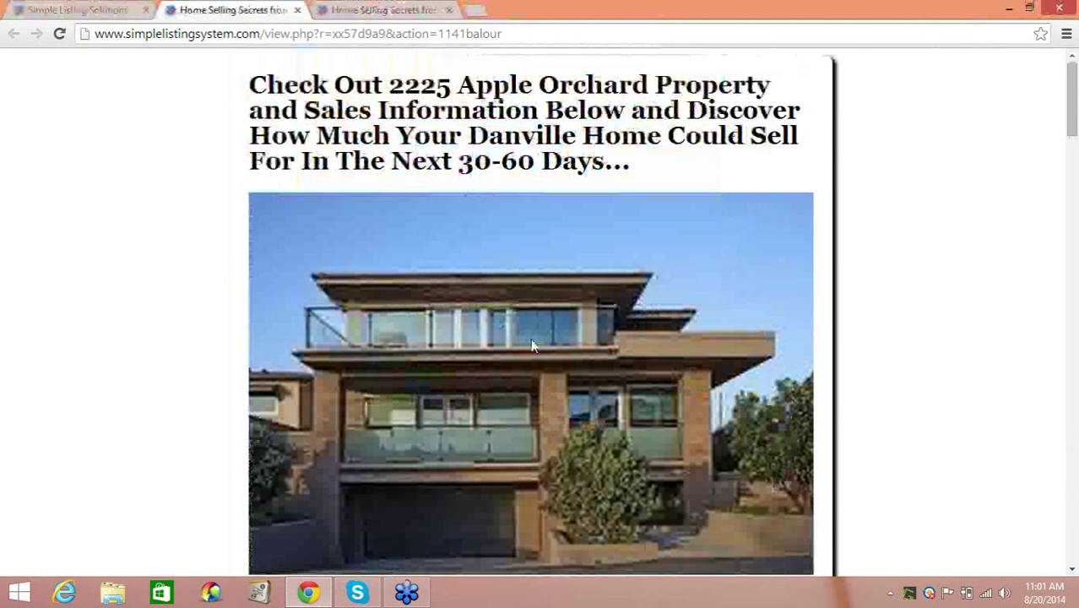
click(298, 10)
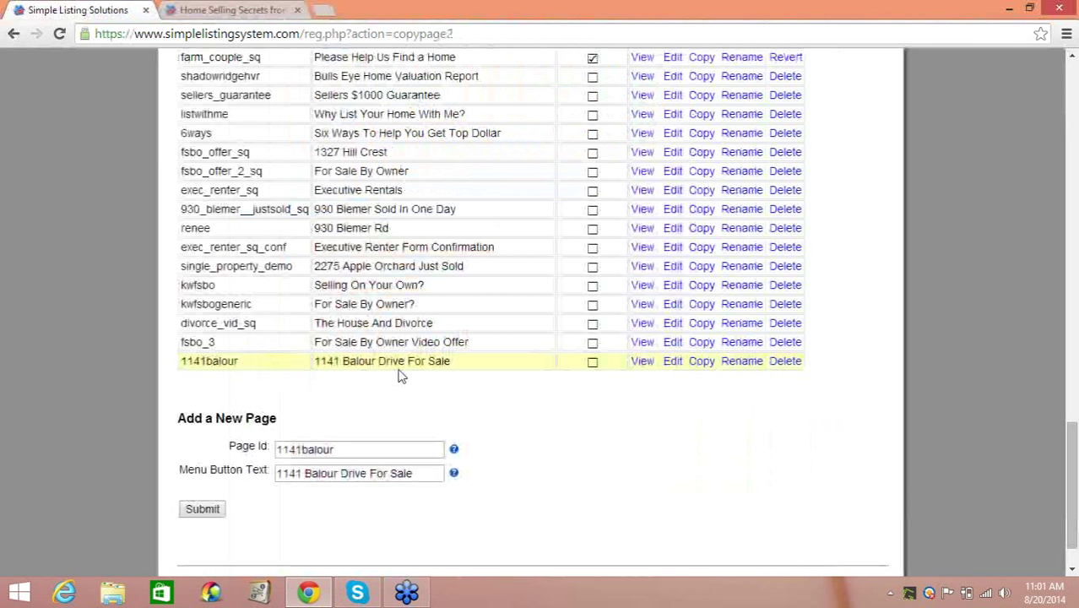
click(673, 363)
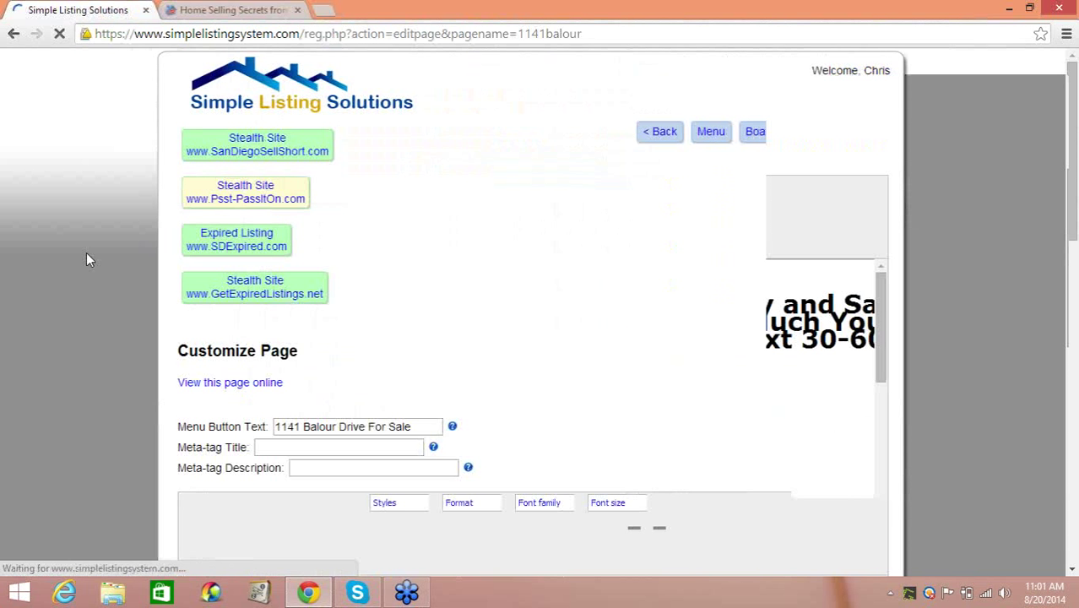
scroll(80, 250, down, 3)
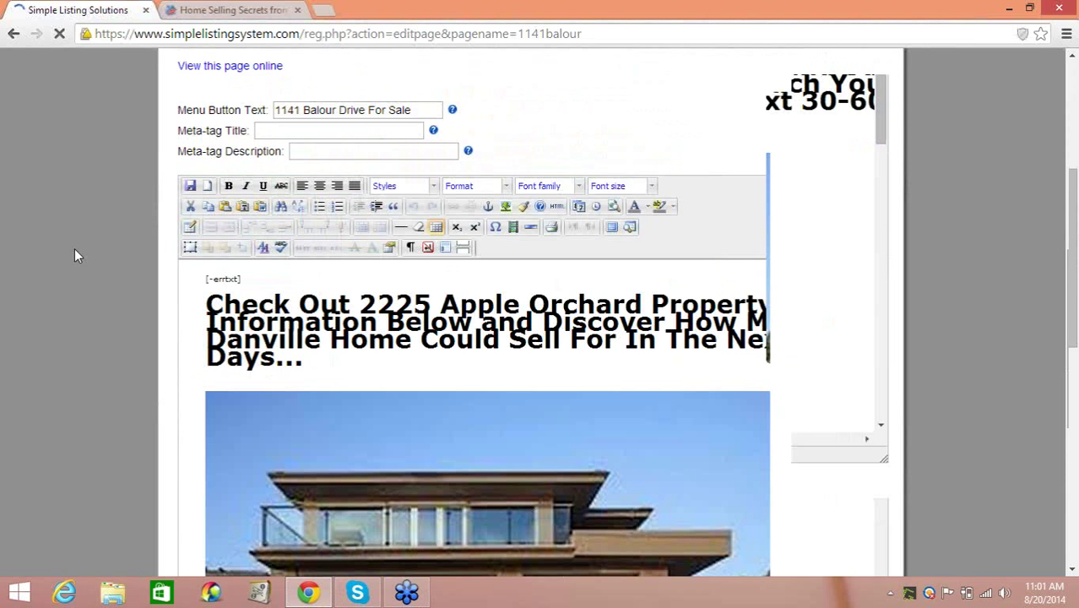
scroll(74, 251, down, 2)
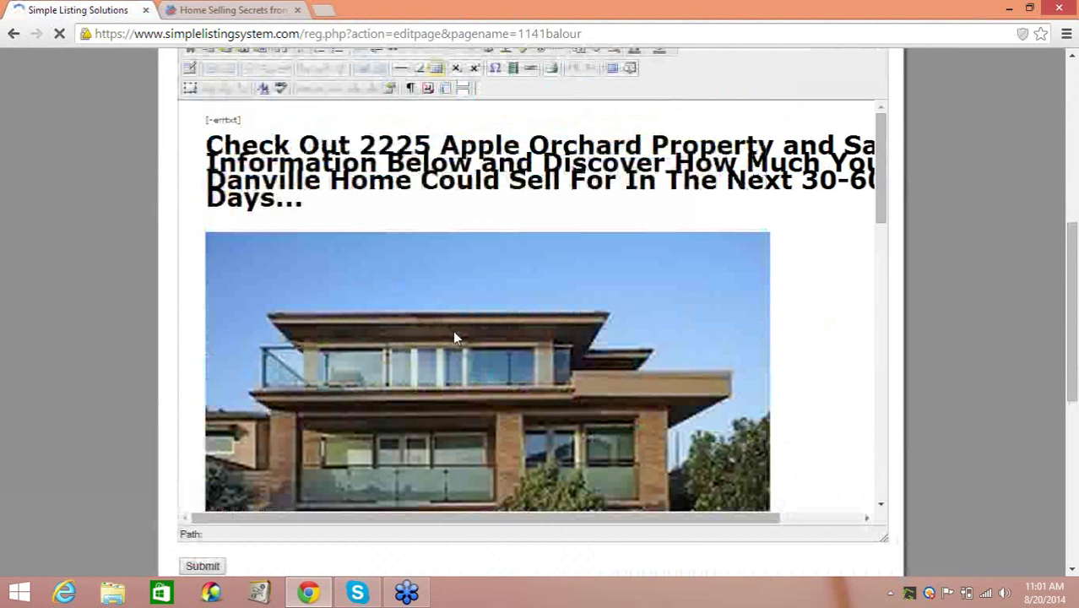
click(454, 332)
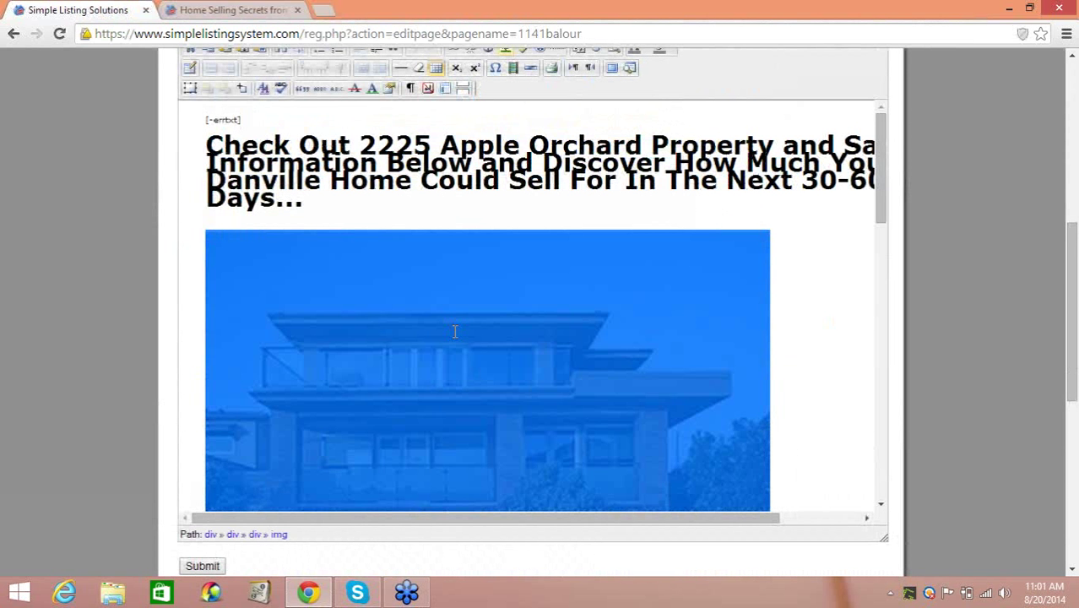
key(Delete)
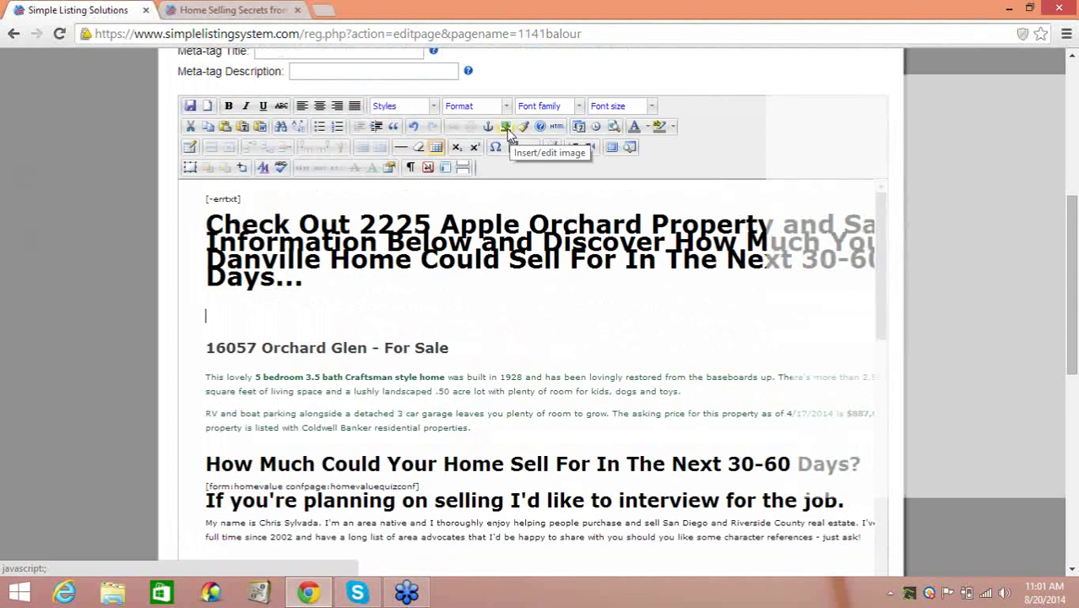
click(506, 129)
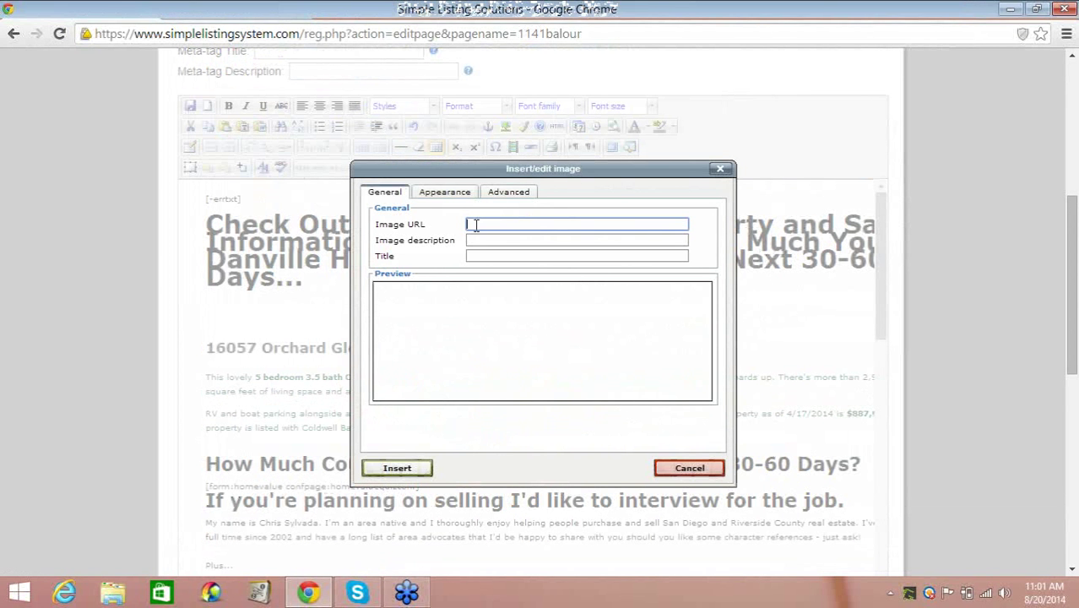
Insert the uploaded my_property_pic.jpg by pasting its copied URL, skipping the image description.
right_click(475, 224)
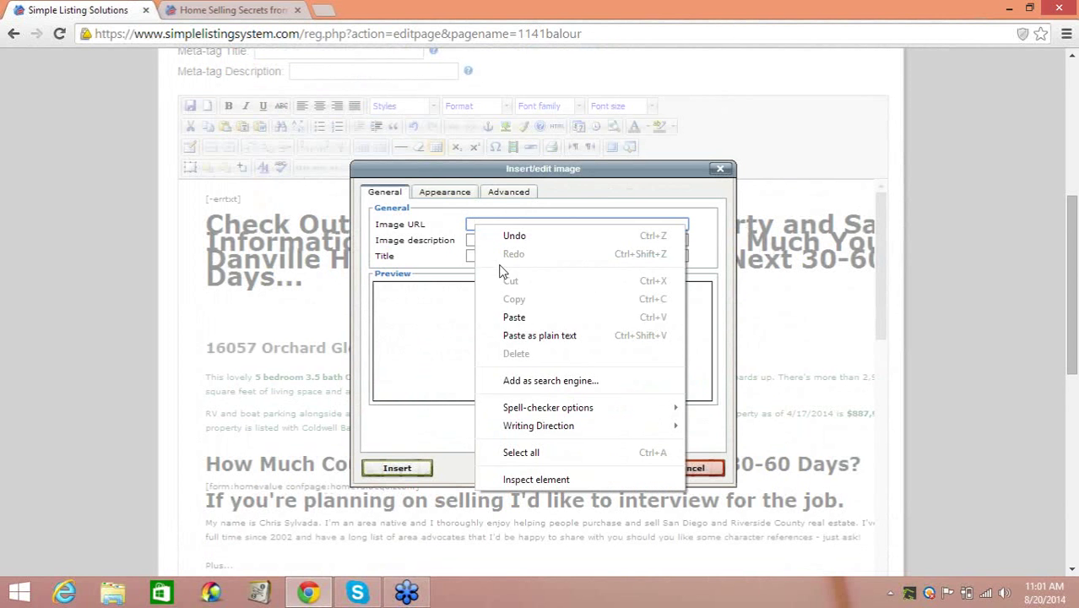
click(513, 318)
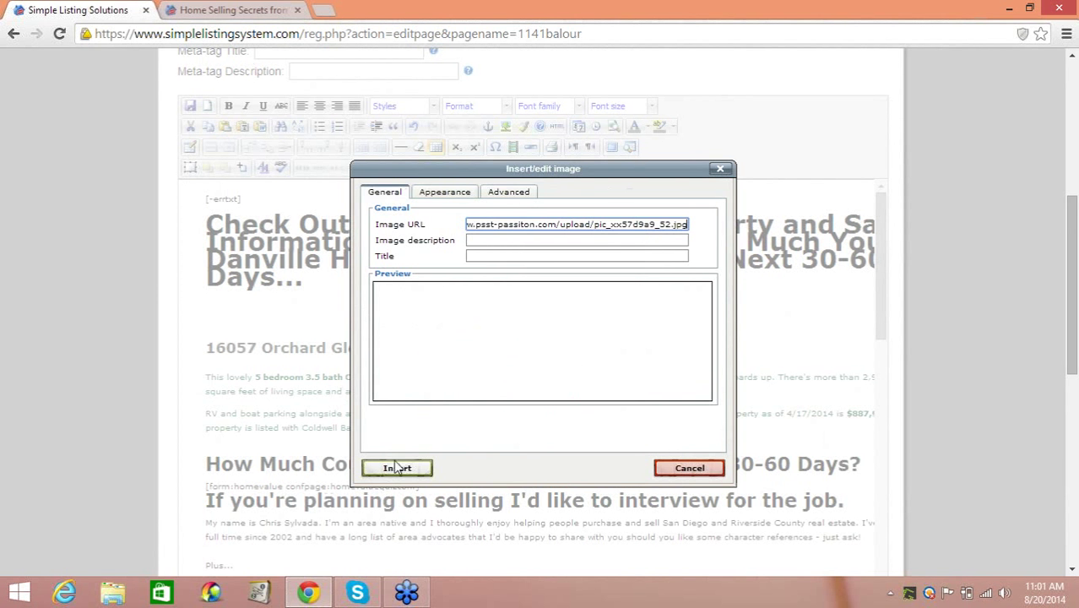
click(397, 467)
click(499, 344)
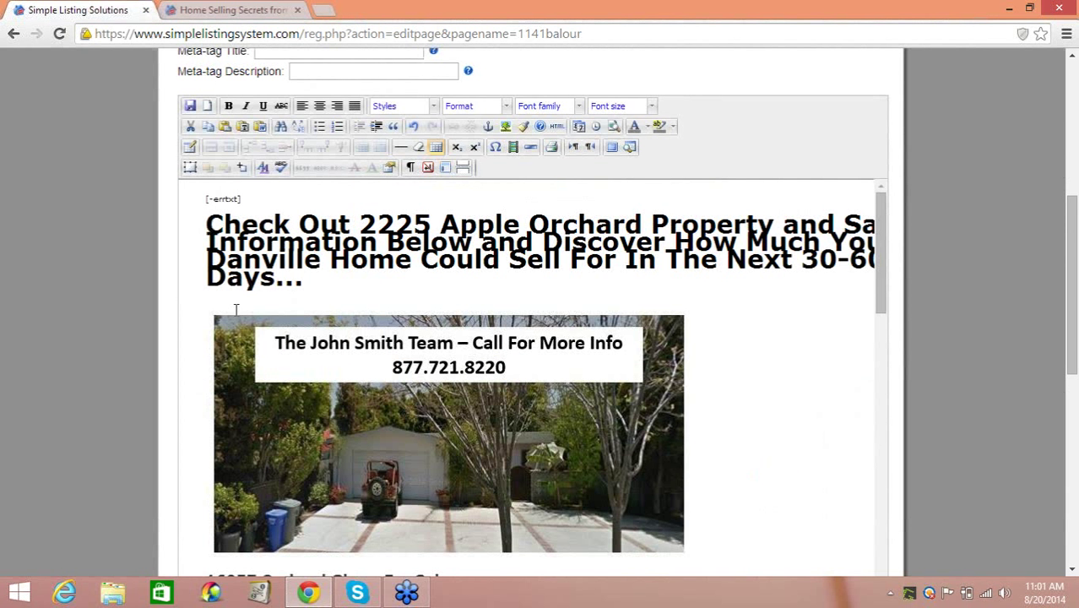
scroll(167, 292, down, 1)
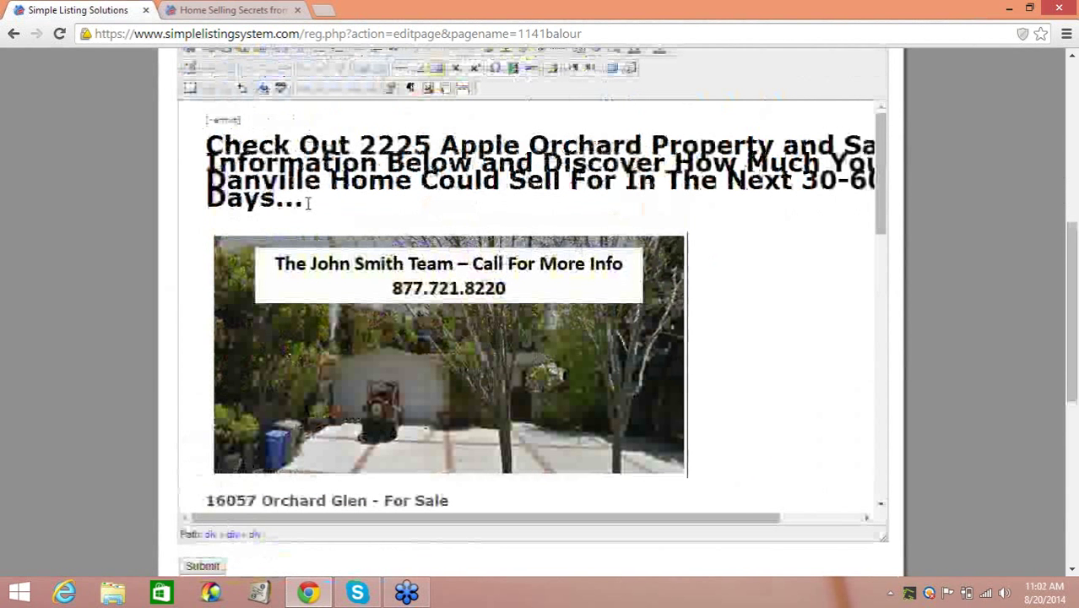
Erase the old headline text from the page.
click(350, 186)
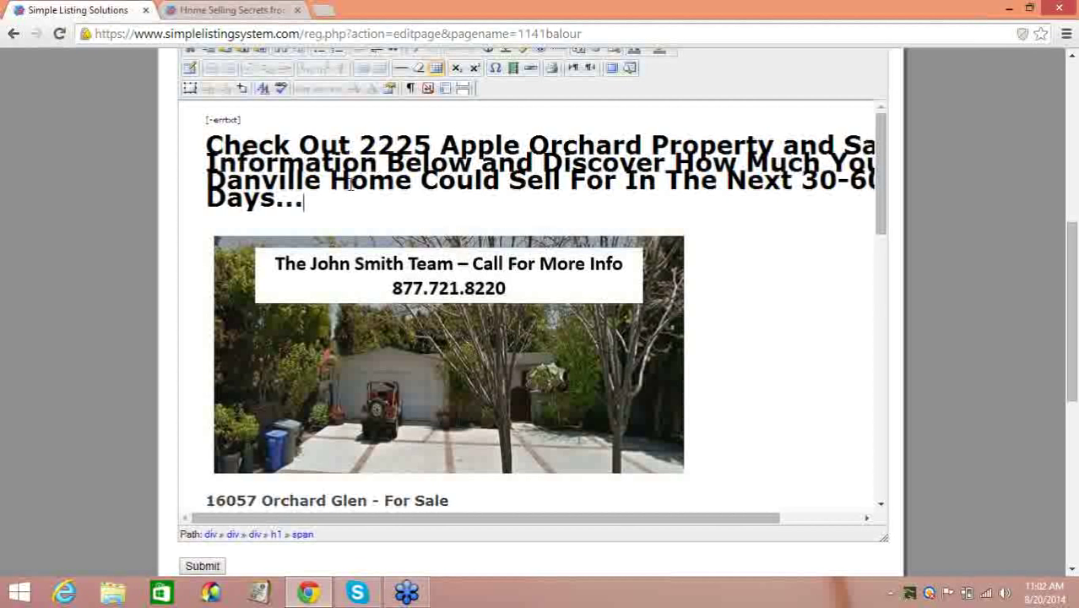
key(BackSpace)
key(BackSpace)
key(BackSpace)
key(BackSpace)
key(BackSpace)
key(BackSpace)
key(BackSpace)
key(BackSpace)
key(BackSpace)
key(BackSpace)
key(BackSpace)
key(BackSpace)
key(BackSpace)
key(BackSpace)
key(BackSpace)
key(BackSpace)
key(BackSpace)
key(BackSpace)
key(BackSpace)
key(BackSpace)
key(BackSpace)
key(BackSpace)
key(BackSpace)
key(BackSpace)
key(BackSpace)
key(BackSpace)
key(BackSpace)
key(BackSpace)
key(BackSpace)
key(BackSpace)
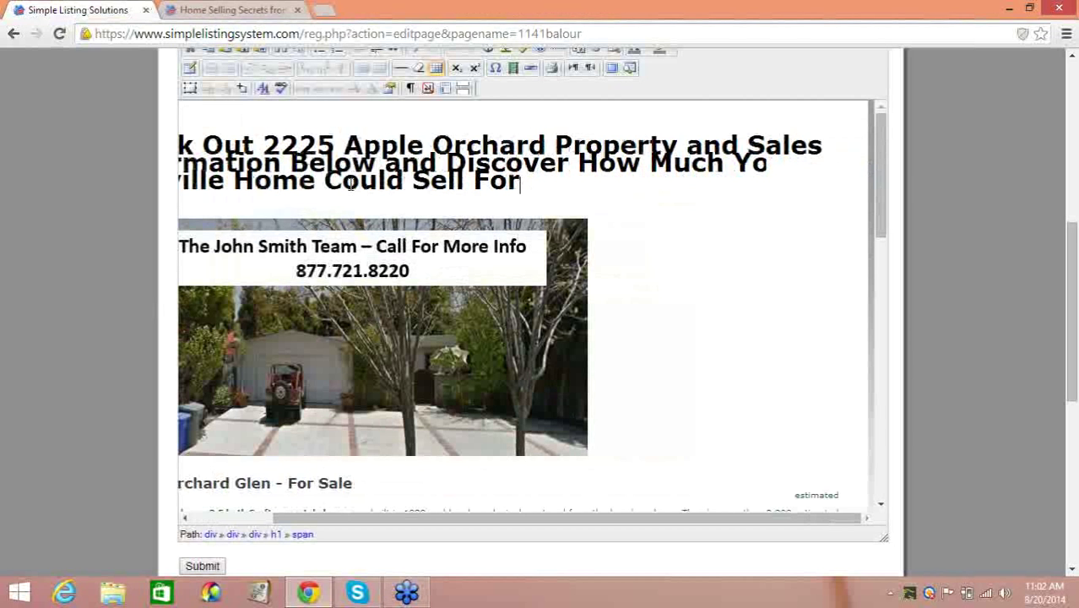
key(BackSpace)
key(BackSpace)
key(BackSpace)
key(BackSpace)
key(BackSpace)
key(BackSpace)
key(BackSpace)
key(BackSpace)
key(BackSpace)
key(BackSpace)
key(BackSpace)
key(BackSpace)
key(BackSpace)
key(BackSpace)
key(BackSpace)
key(BackSpace)
key(BackSpace)
key(BackSpace)
key(BackSpace)
key(BackSpace)
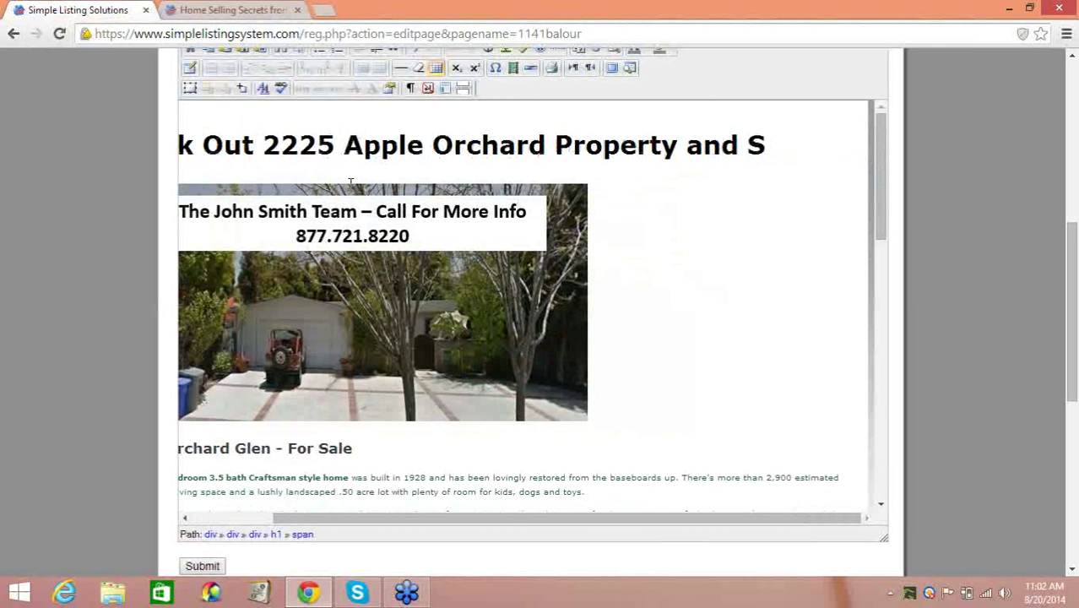
key(BackSpace)
key(BackSpace)
key(BackSpace)
key(BackSpace)
key(BackSpace)
key(BackSpace)
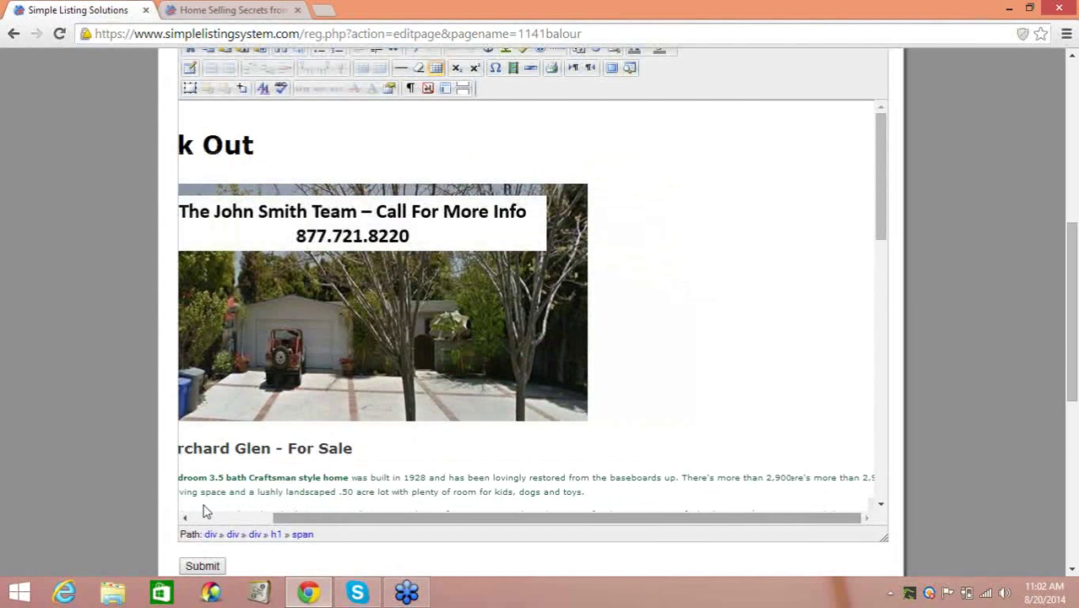
click(202, 515)
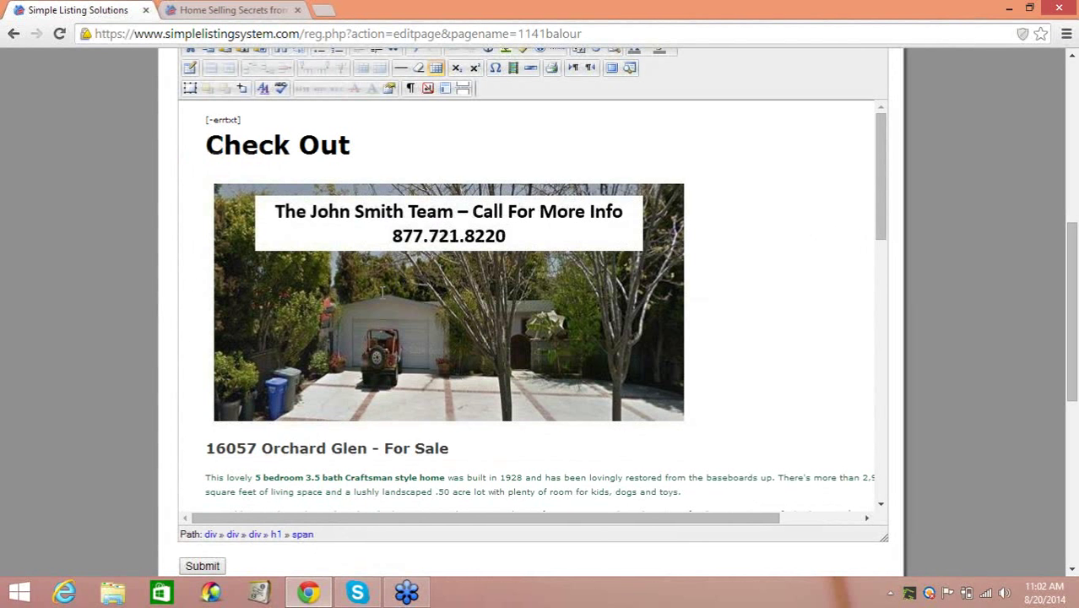
key(BackSpace)
key(BackSpace)
key(BackSpace)
key(BackSpace)
key(BackSpace)
key(BackSpace)
key(BackSpace)
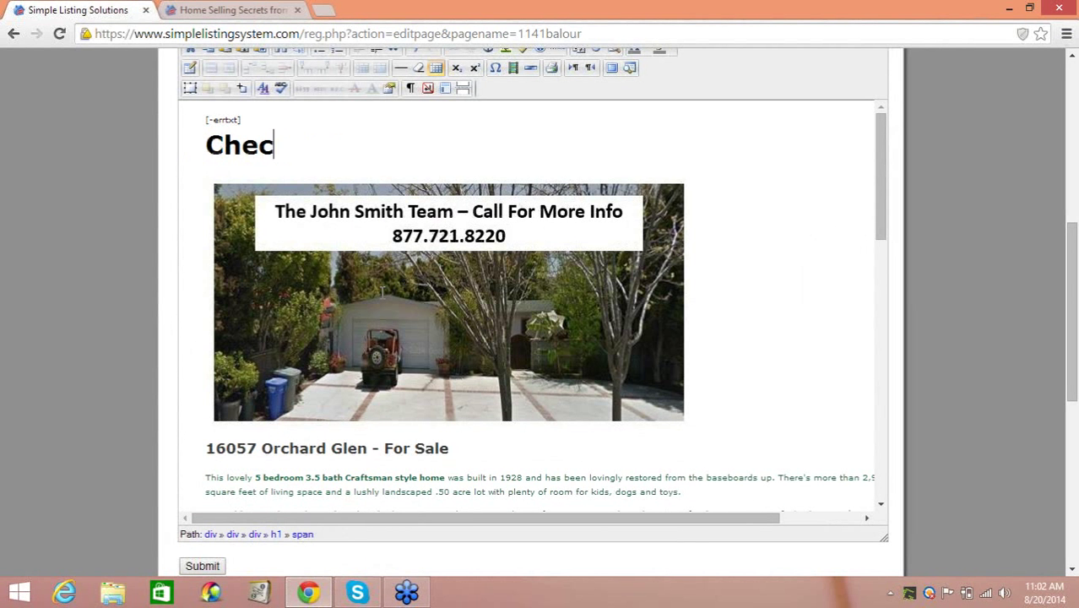
key(BackSpace)
key(BackSpace)
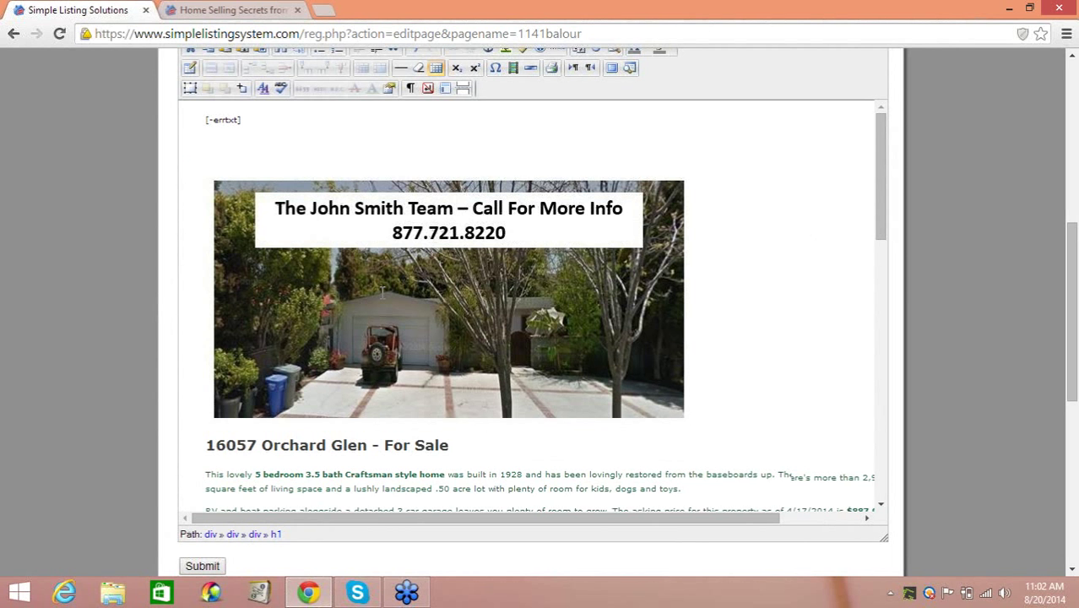
text(Your Neighbor)
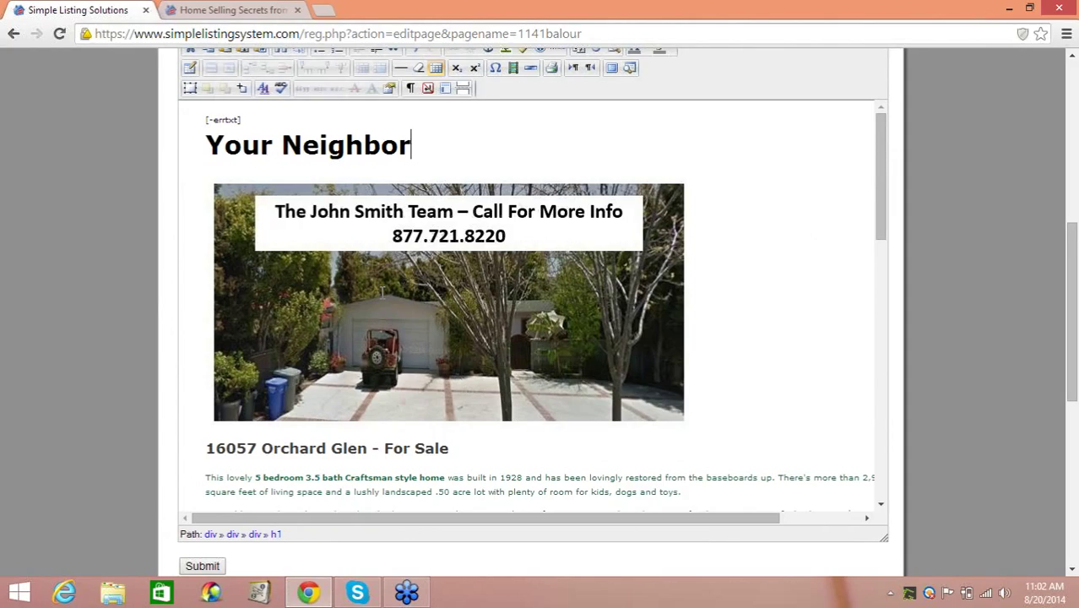
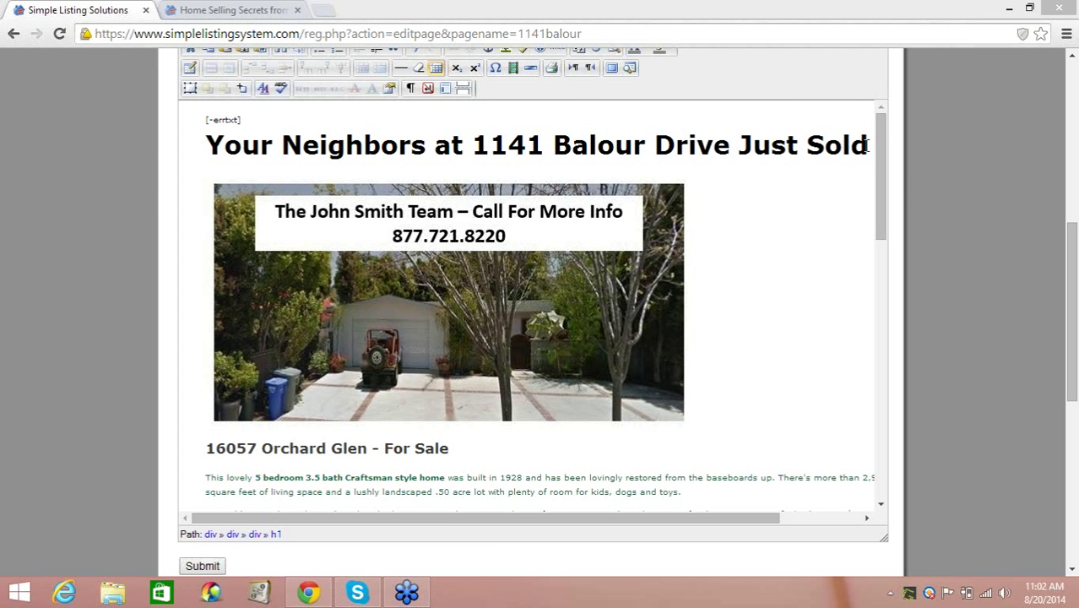
drag(489, 523, 616, 514)
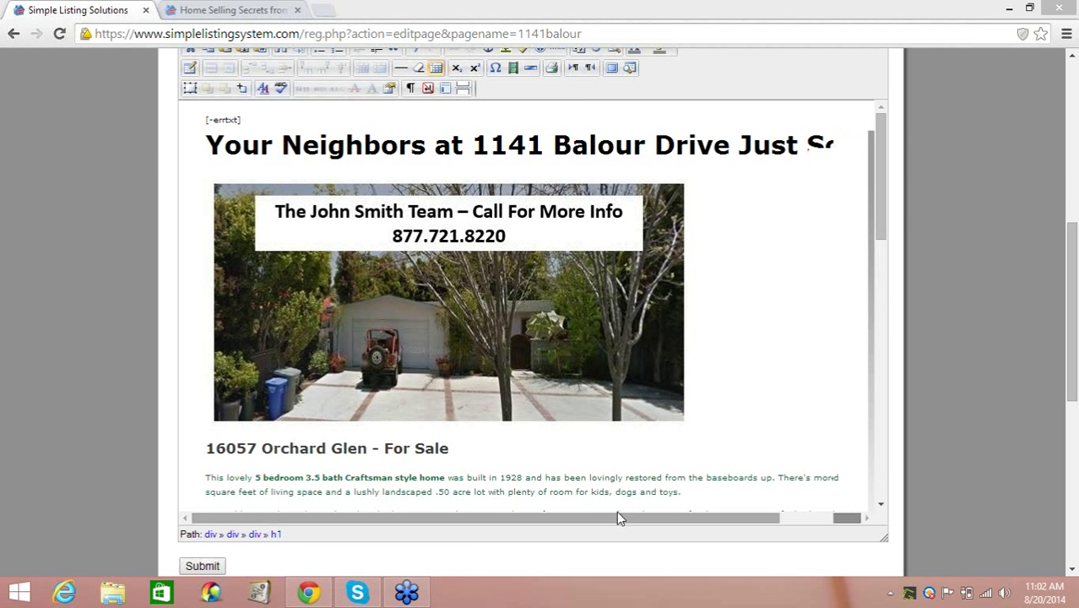
text(For)
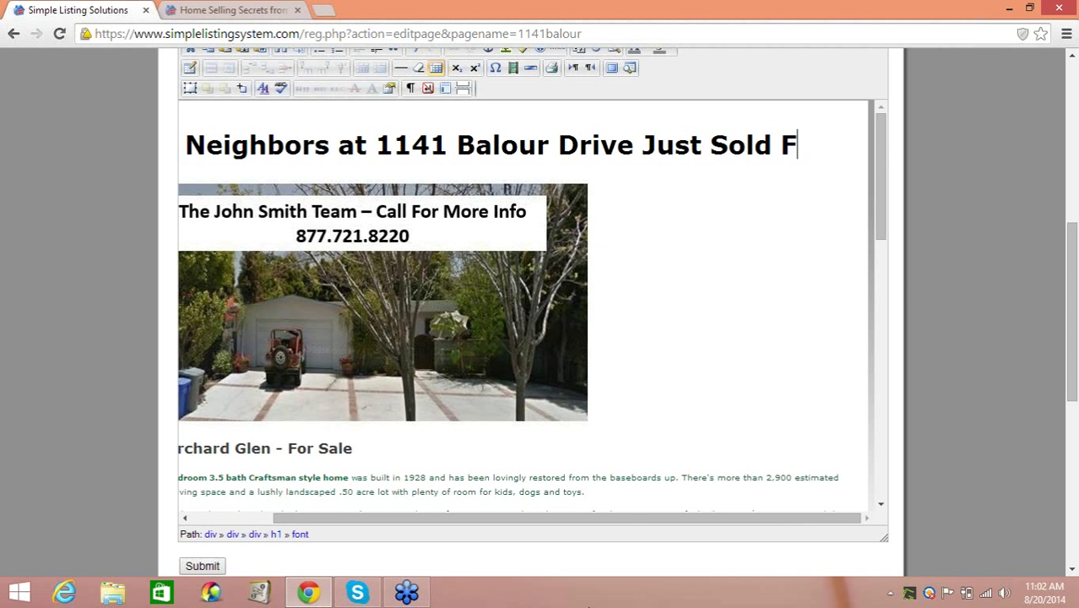
key(BackSpace)
key(BackSpace)
key(BackSpace)
key(BackSpace)
text($30,)
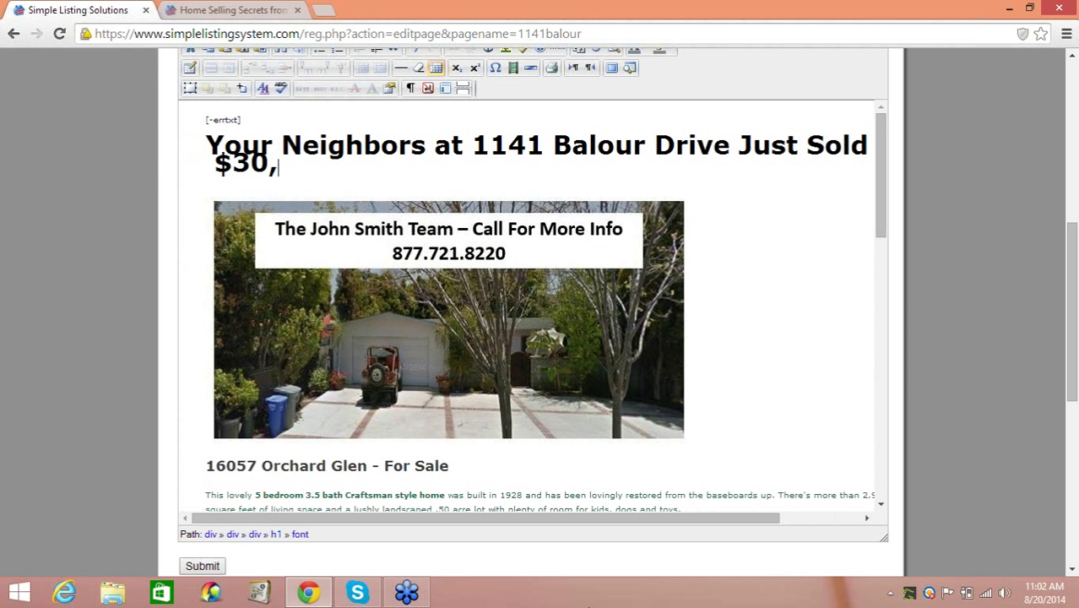
text(000 Over )
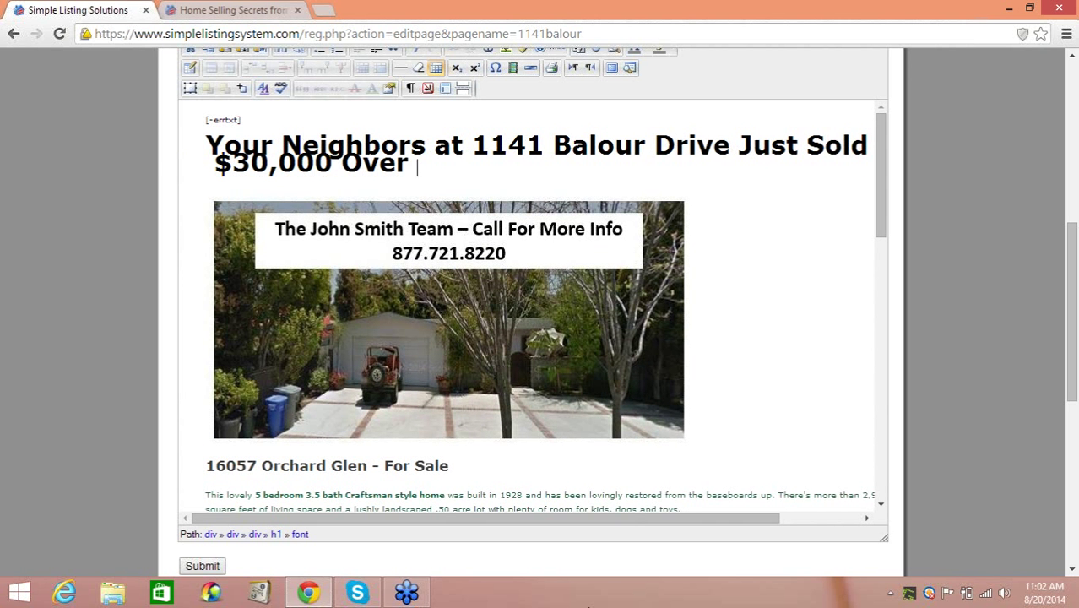
text(Asking Price In Only 6 Days)
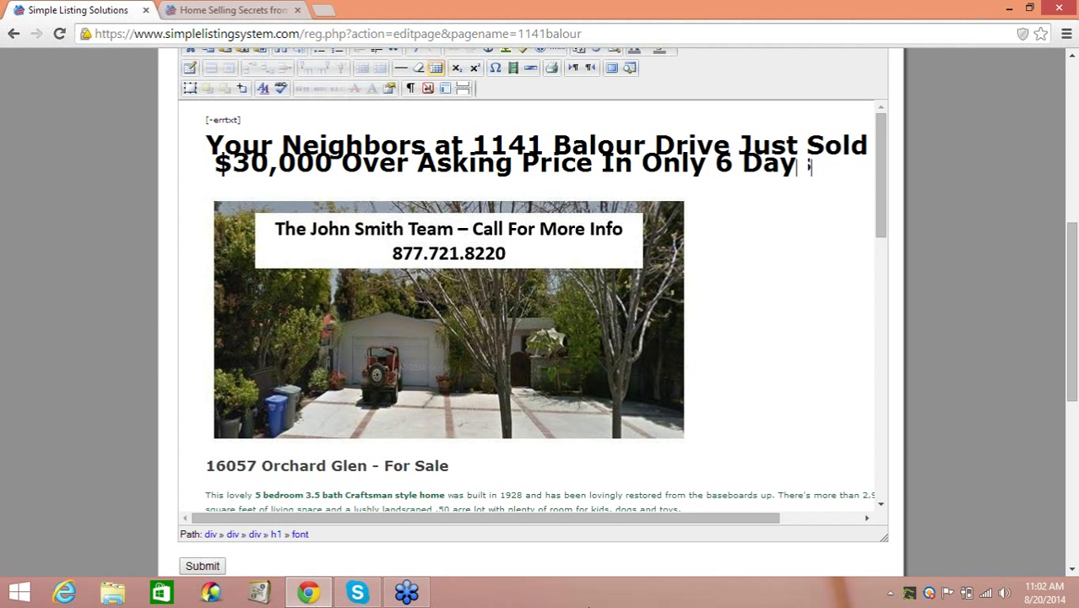
text(. Check Ou)
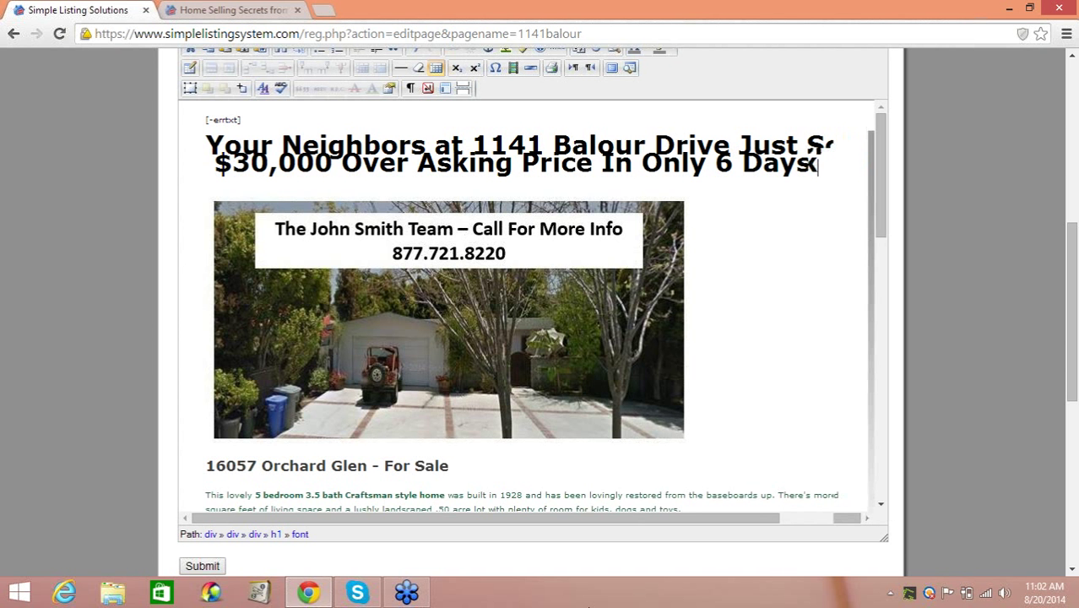
text(t The )
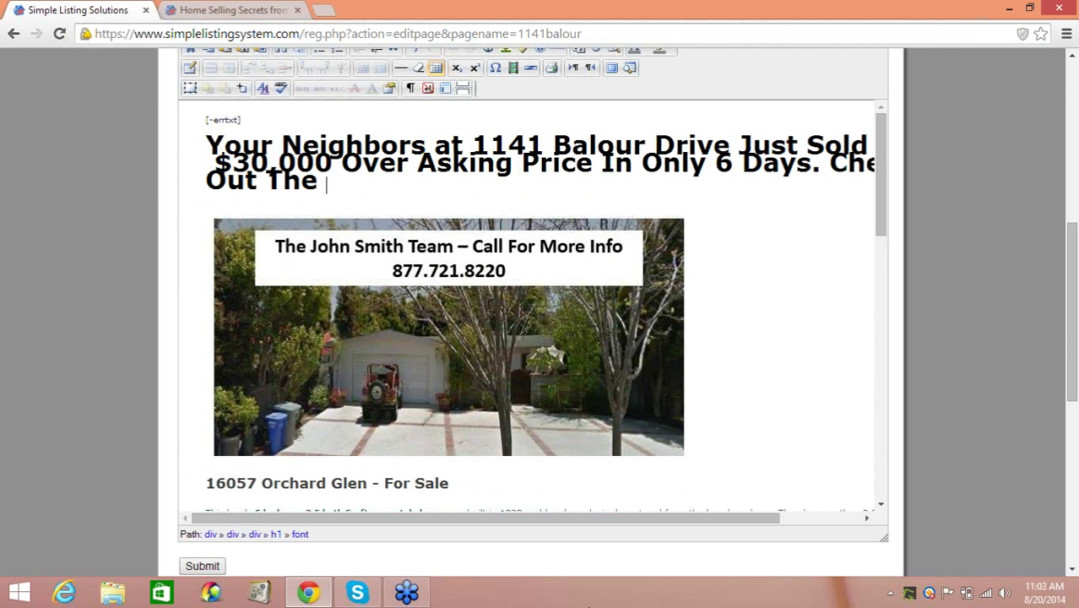
text(Details )
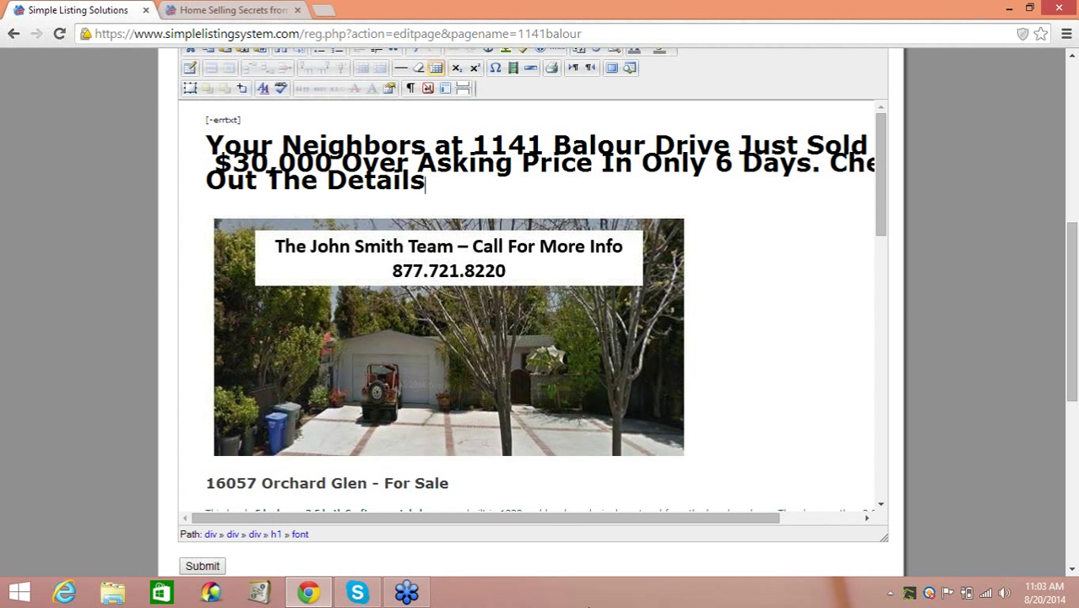
text(Below.)
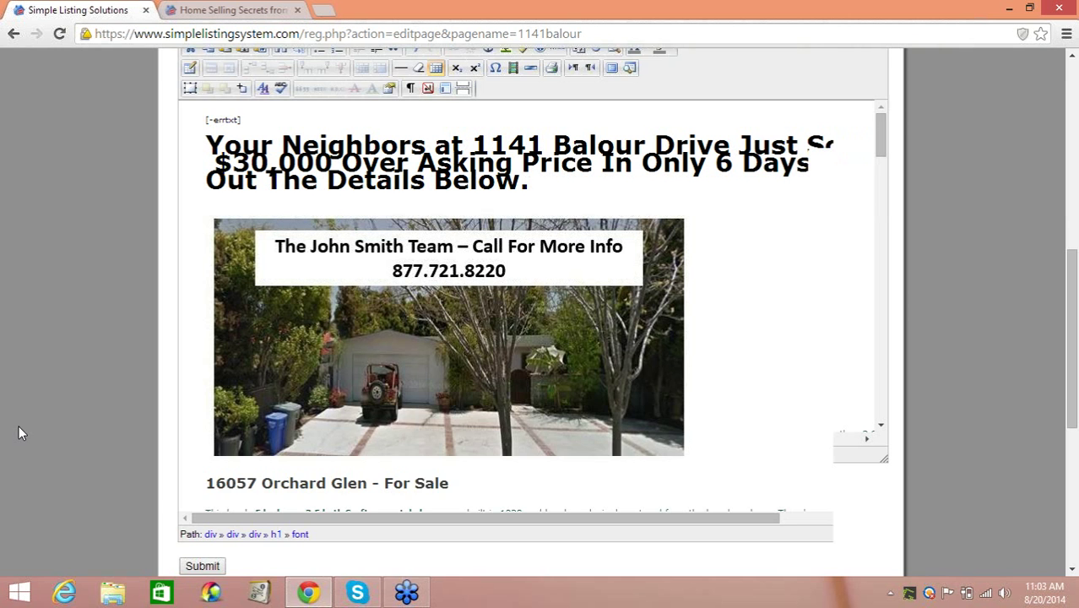
scroll(18, 426, down, 1)
drag(215, 403, 460, 403)
click(460, 403)
drag(349, 404, 197, 395)
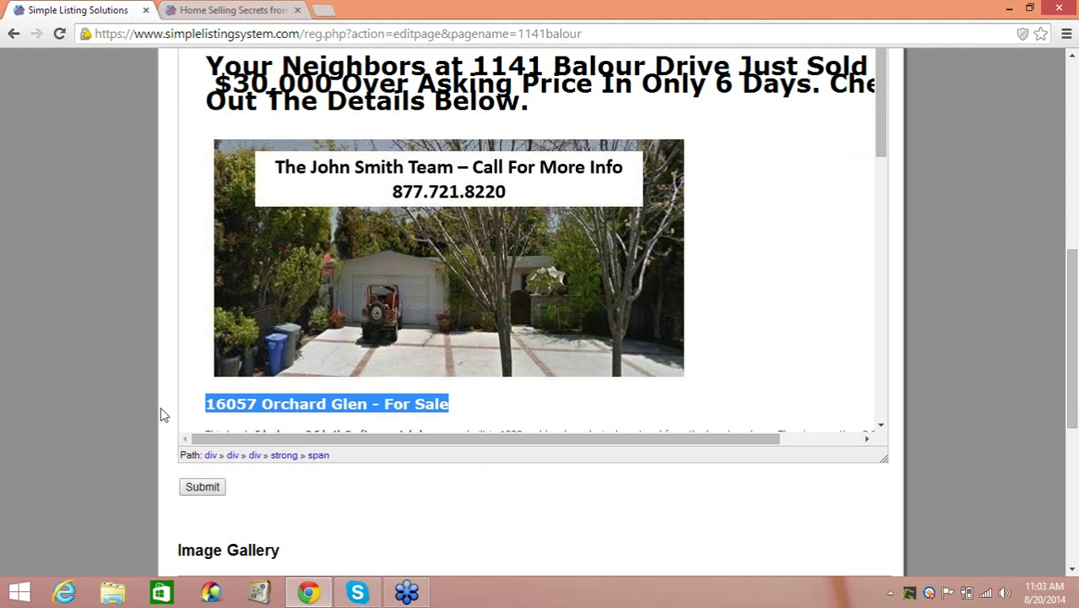
text(1114)
key(BackSpace)
key(BackSpace)
key(BackSpace)
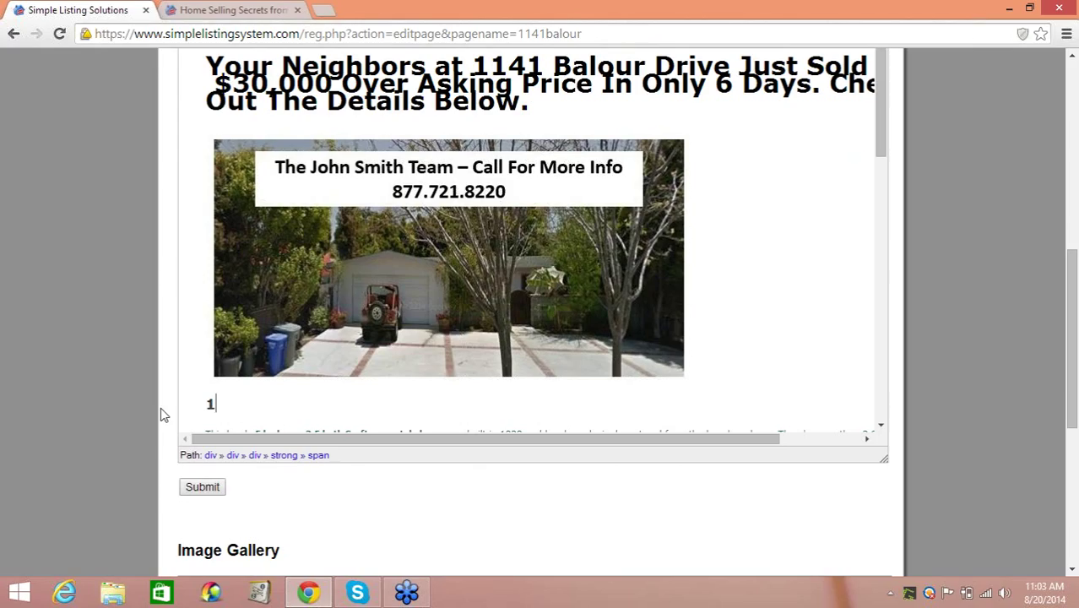
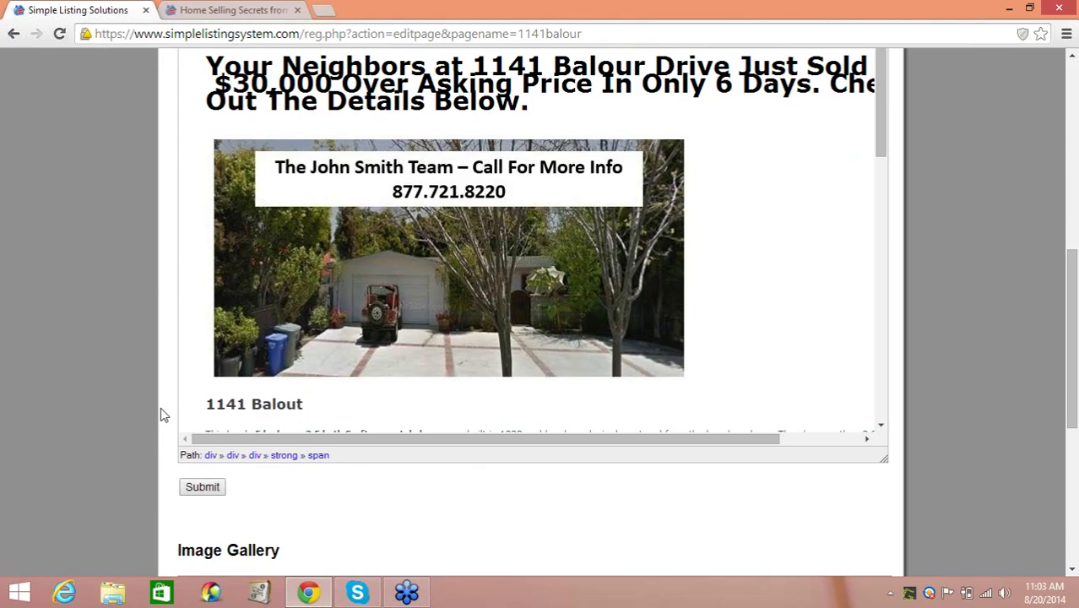
text(ST SOLD F)
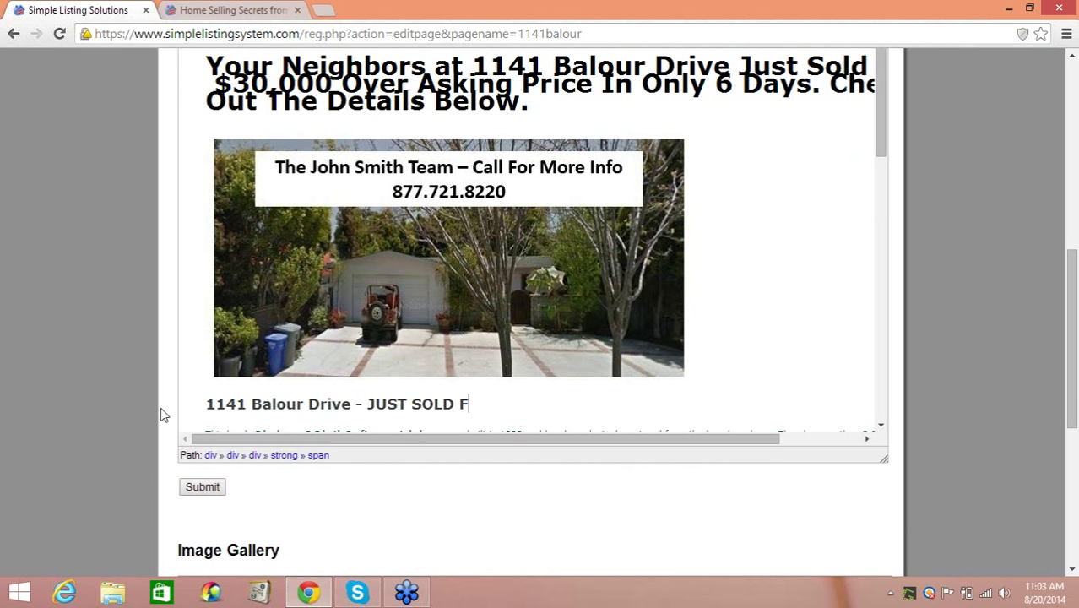
text(or $938,)
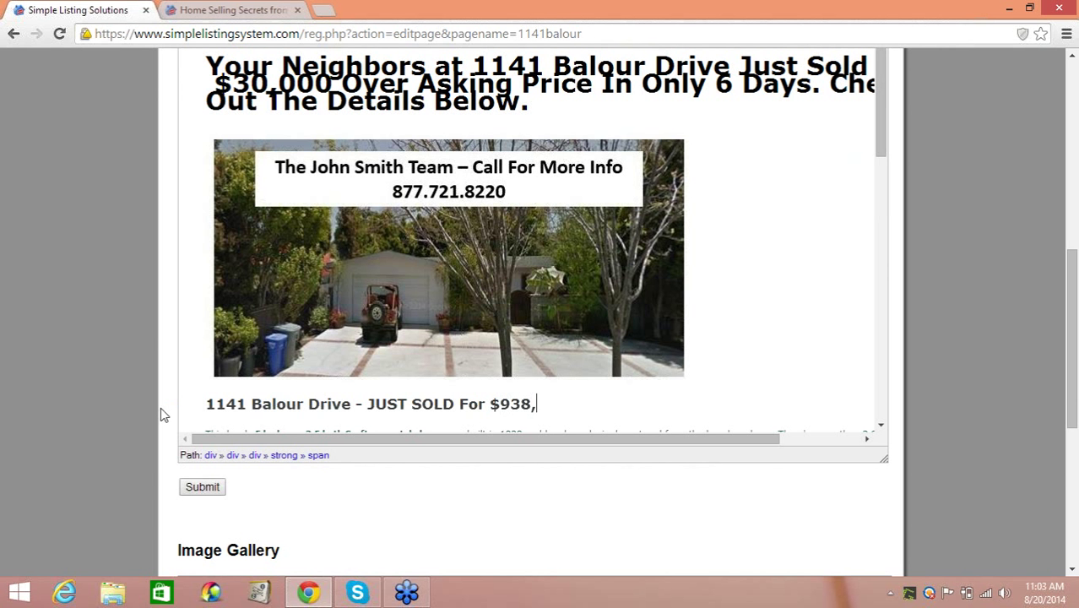
text(000.00)
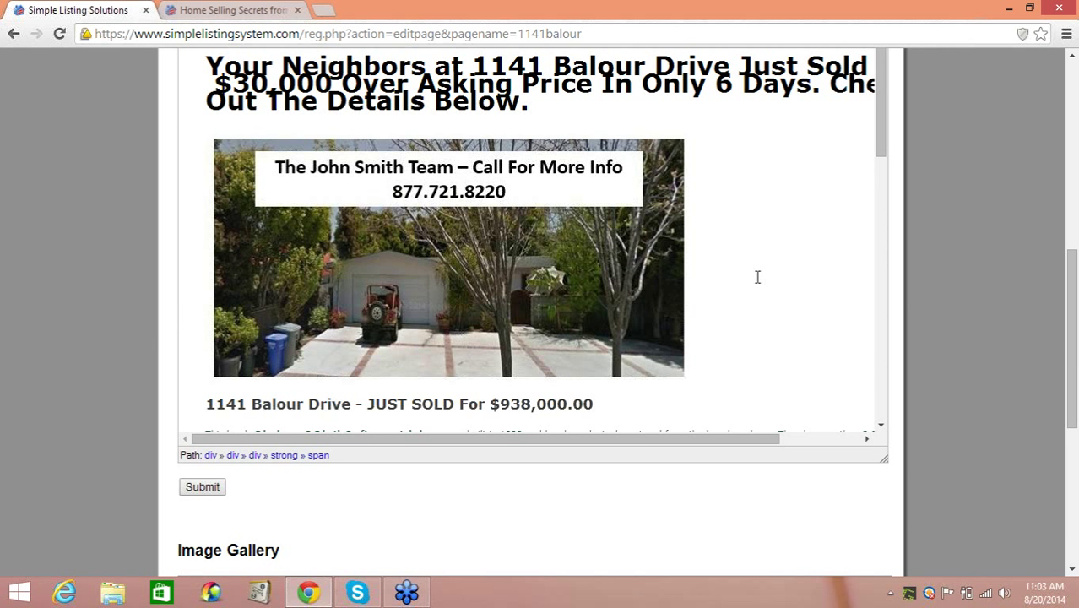
scroll(756, 277, down, 2)
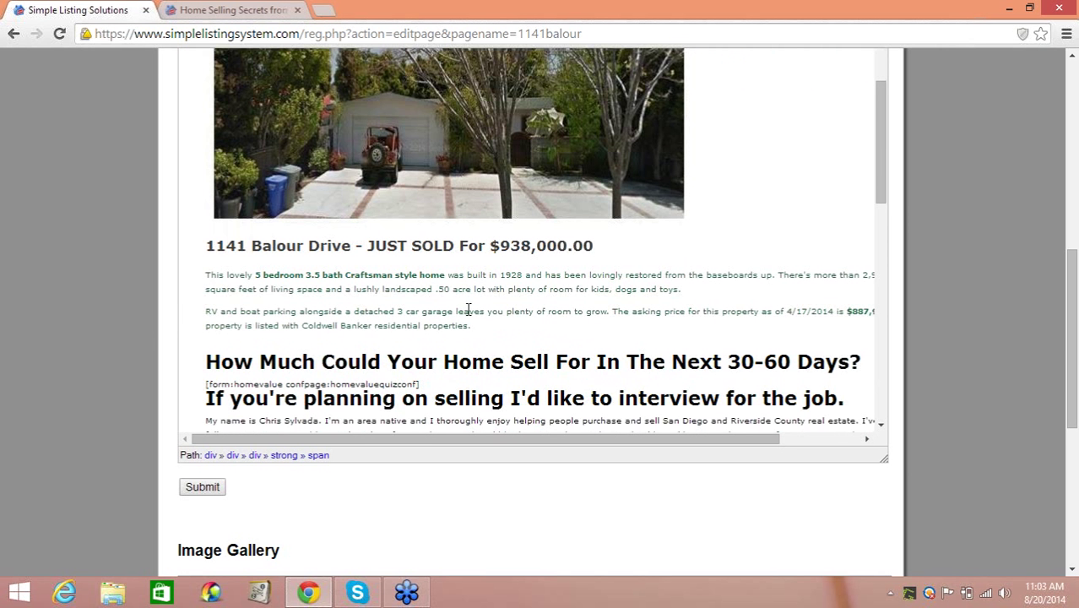
Replace the text after 'Craftsman style home' with: listed $908,000.00, sold in 6 days for $938,000.
drag(470, 326, 206, 274)
drag(283, 272, 433, 289)
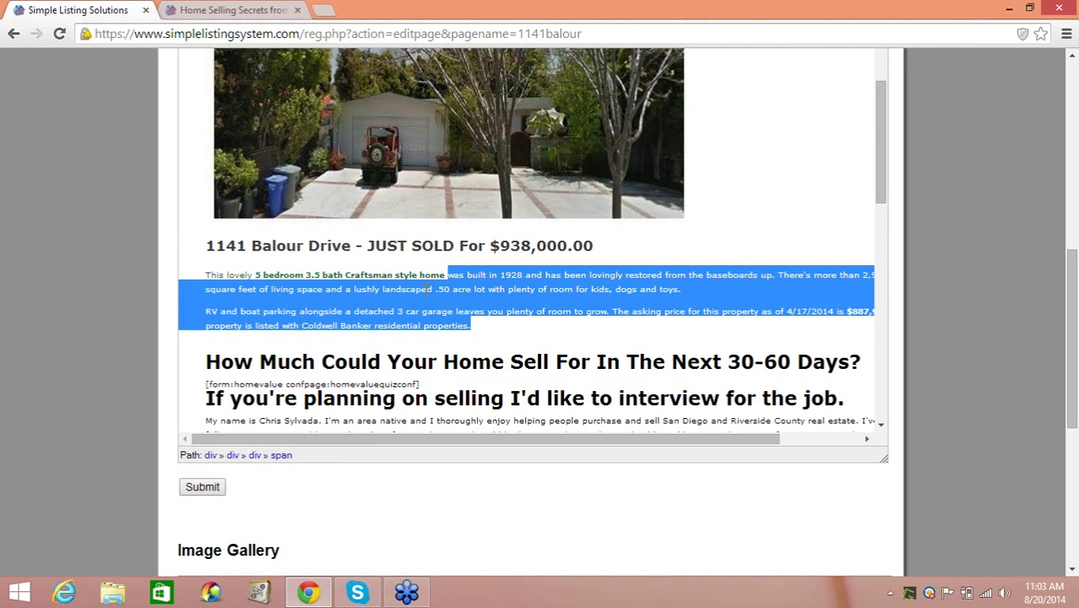
key(Delete)
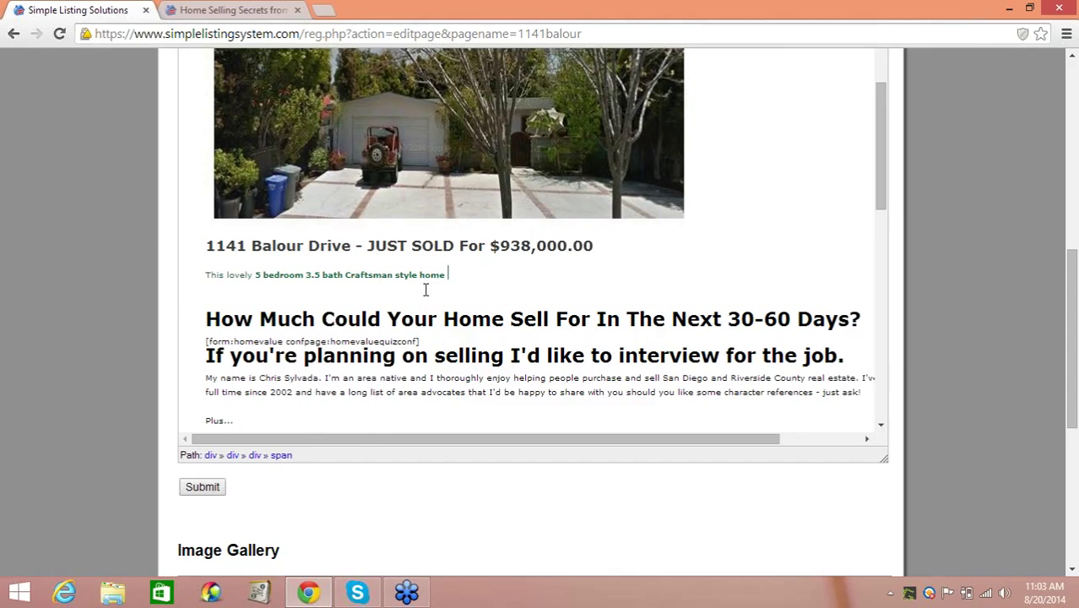
text(was listed for $908,000.00 and )
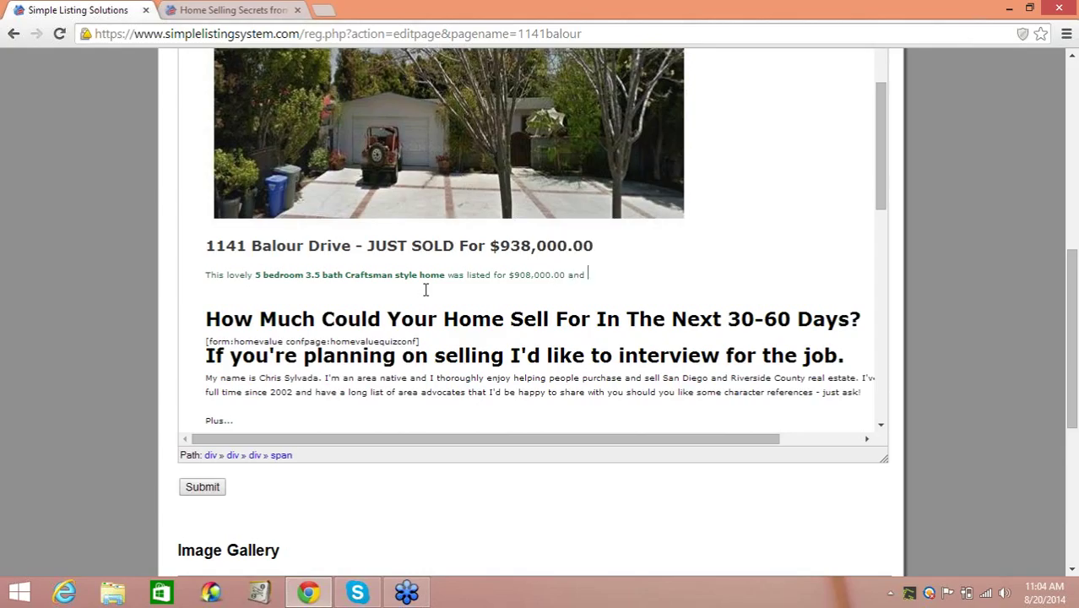
text(sold in 6 days for $938,000.)
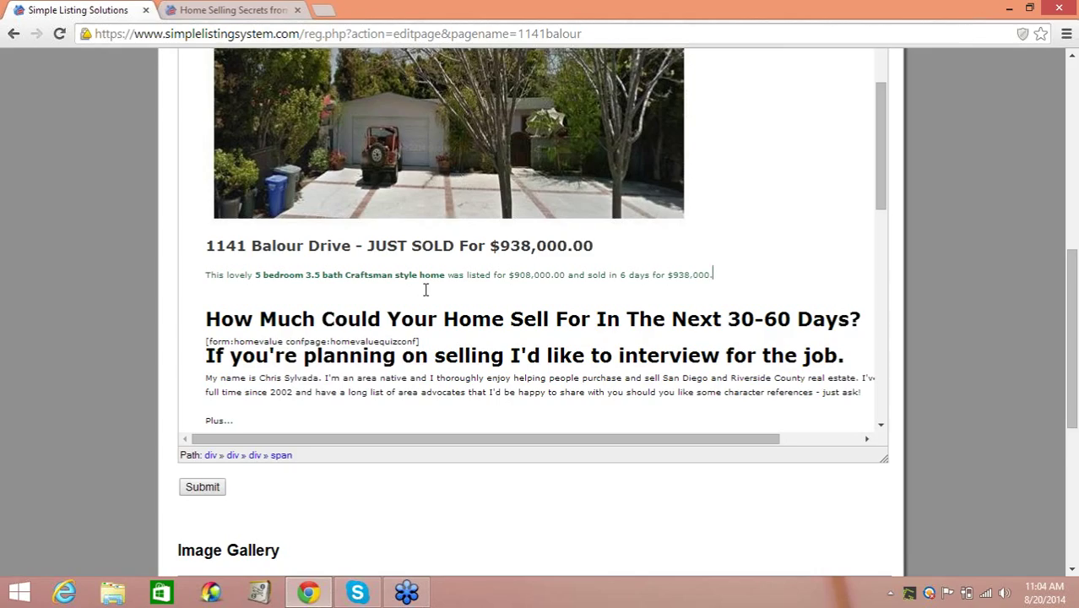
text( Upgraded)
text( throughout)
text(. lovely co)
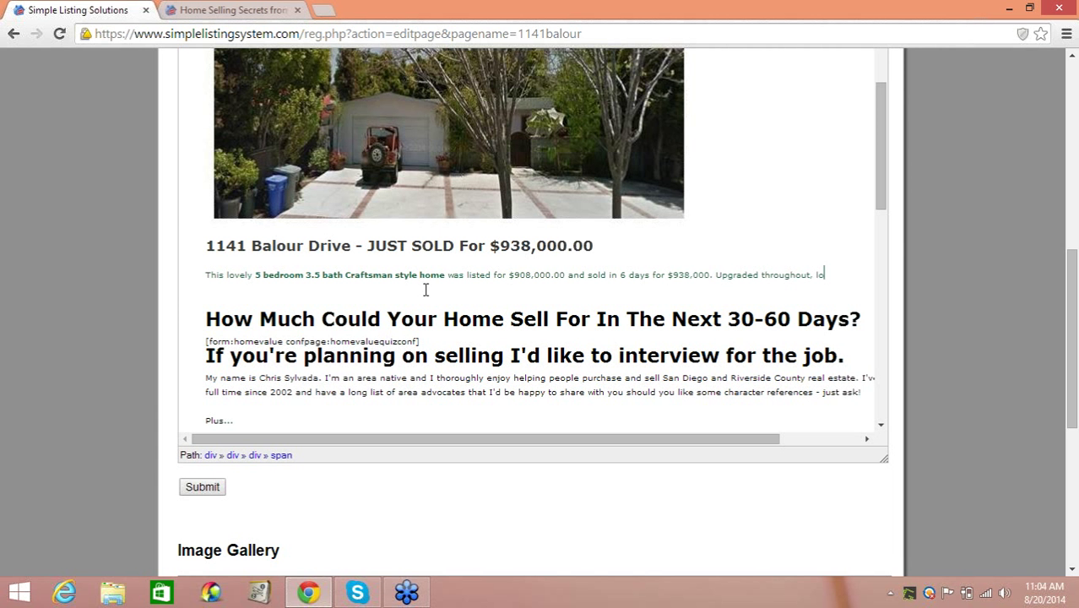
text(rner with )
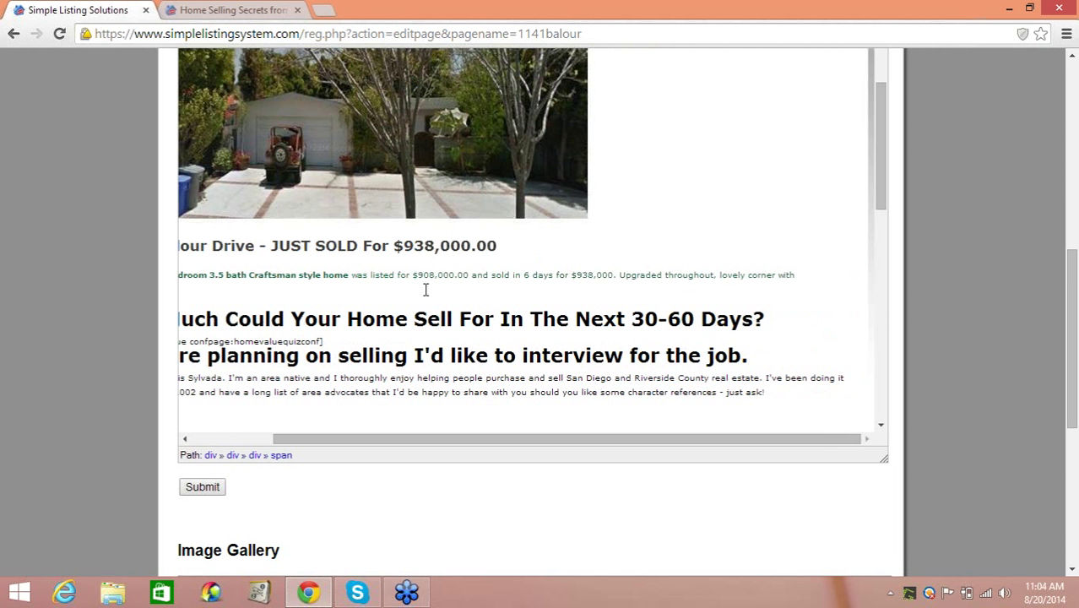
text(views)
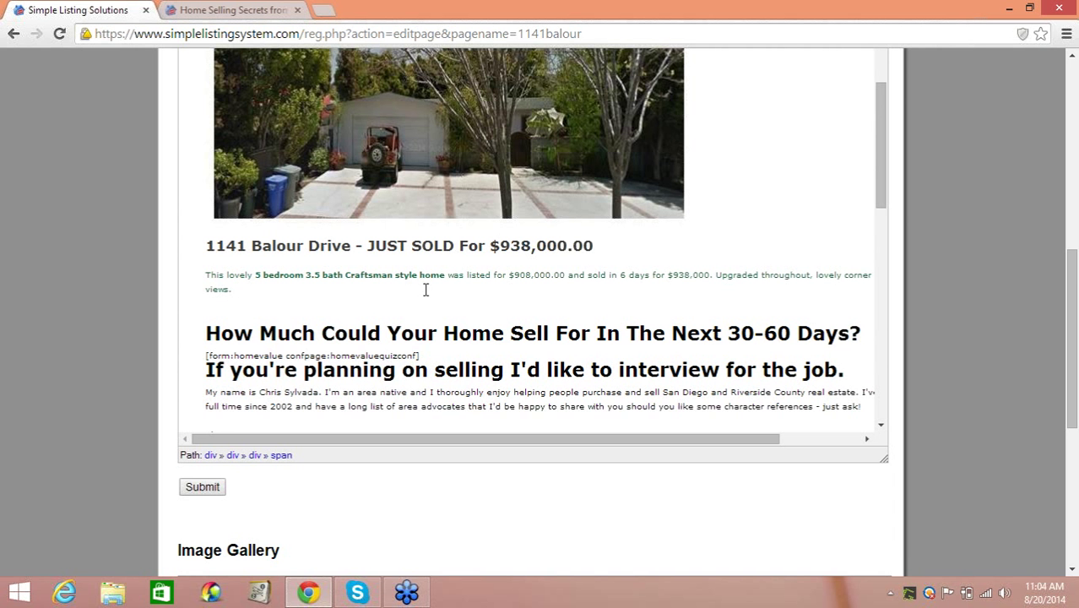
text(. This home is the perfect home for )
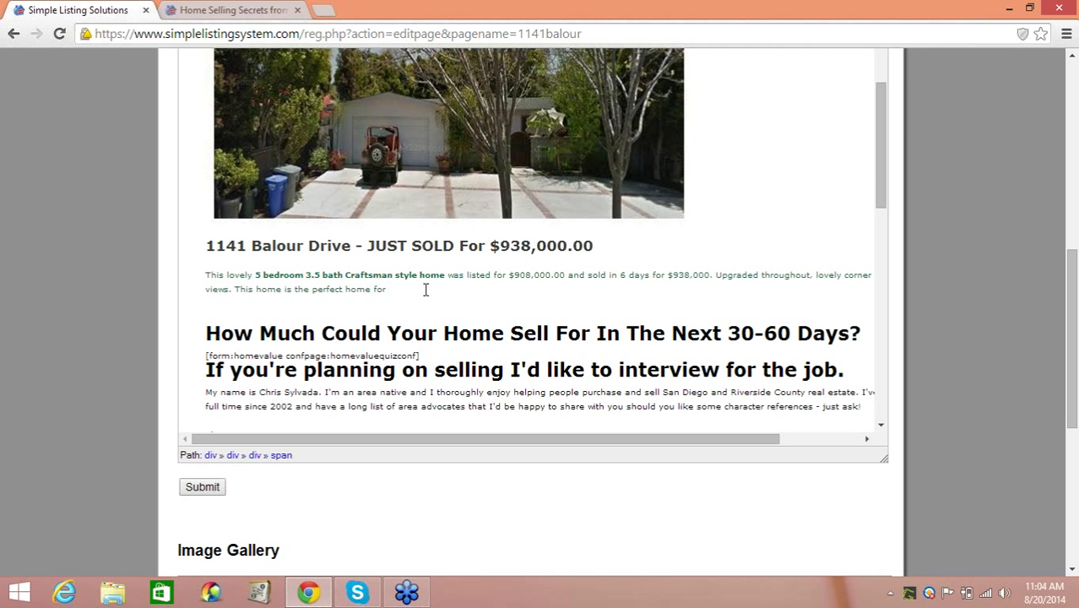
text(any family with kids......)
scroll(193, 297, down, 2)
click(211, 330)
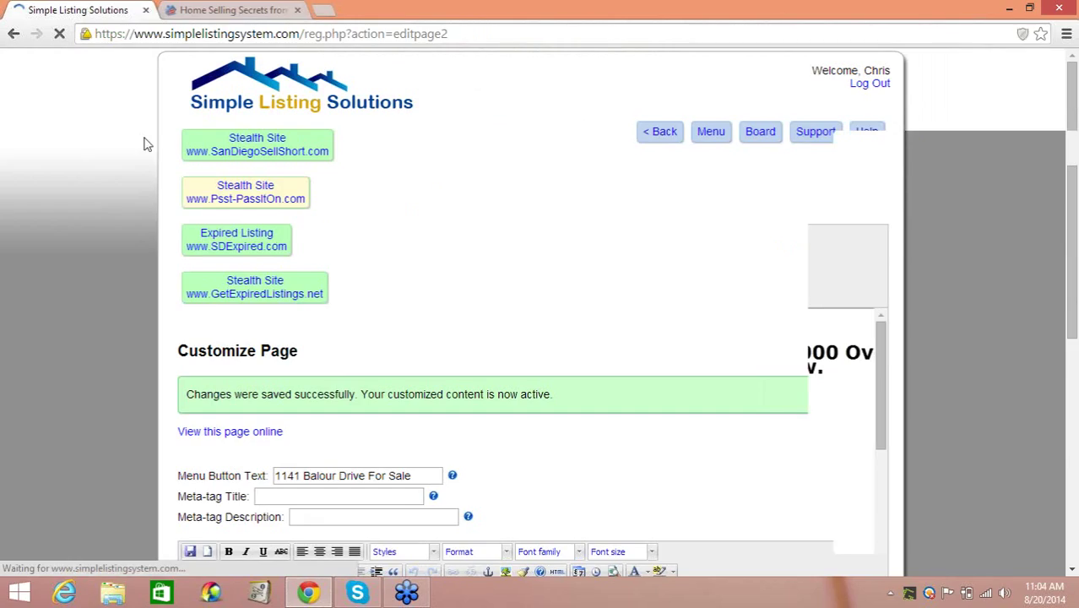
scroll(123, 133, down, 4)
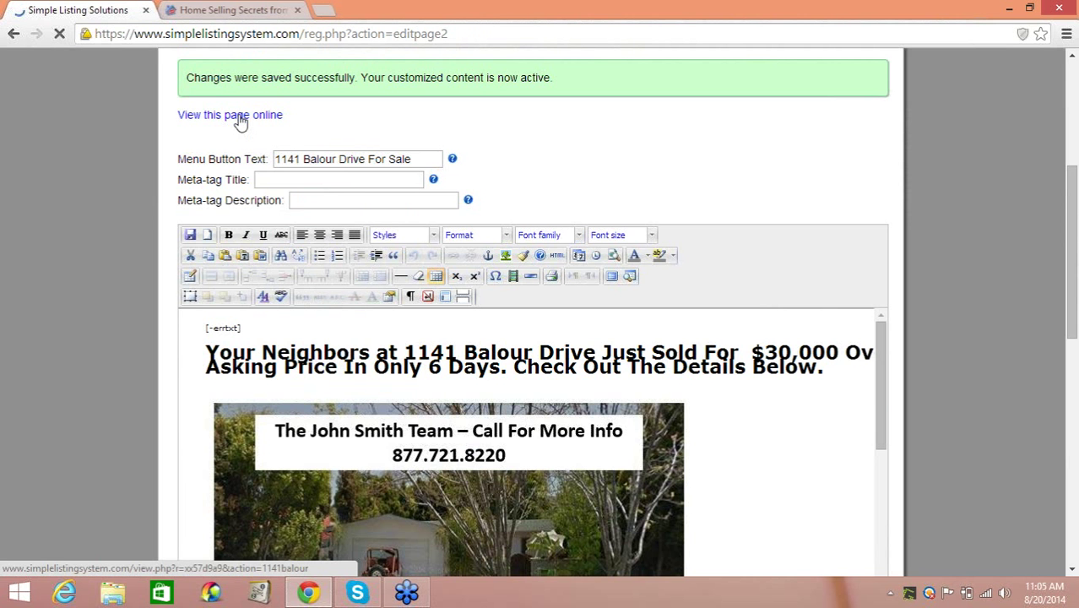
click(241, 116)
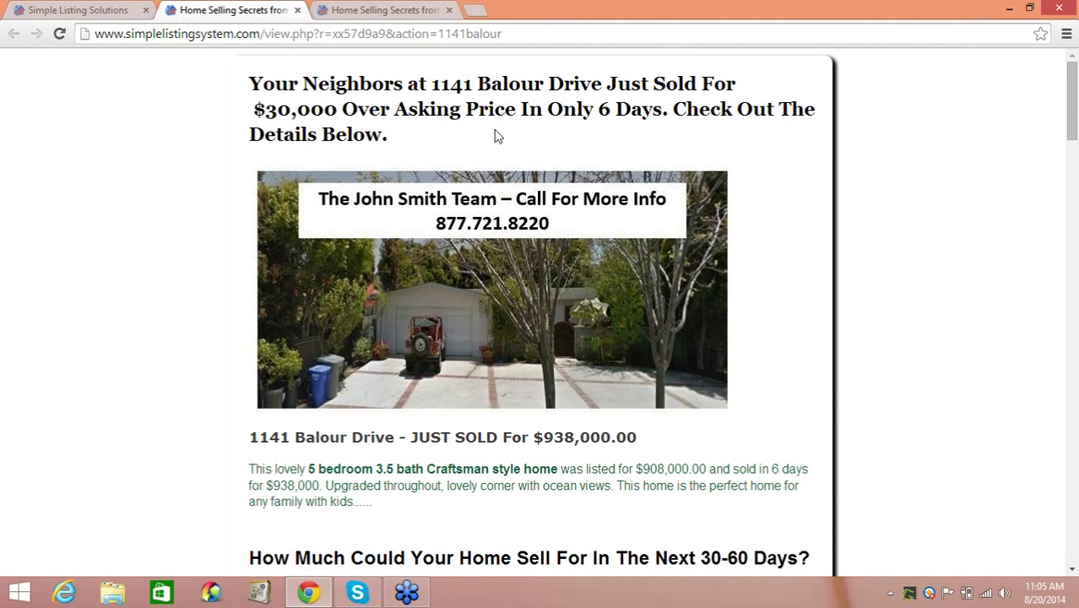
scroll(345, 306, down, 2)
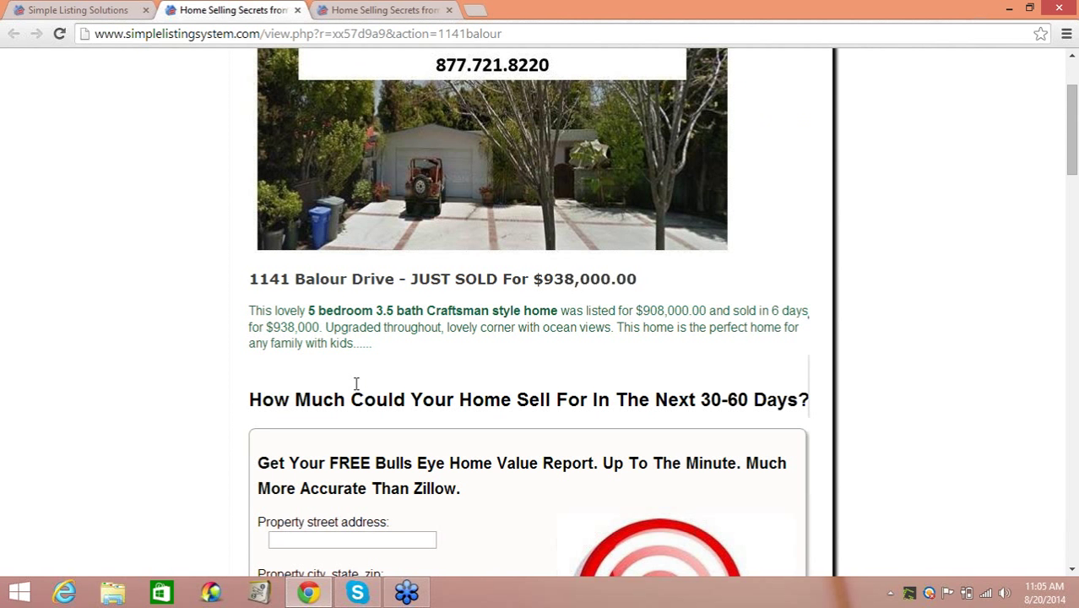
scroll(356, 384, down, 2)
scroll(659, 252, down, 2)
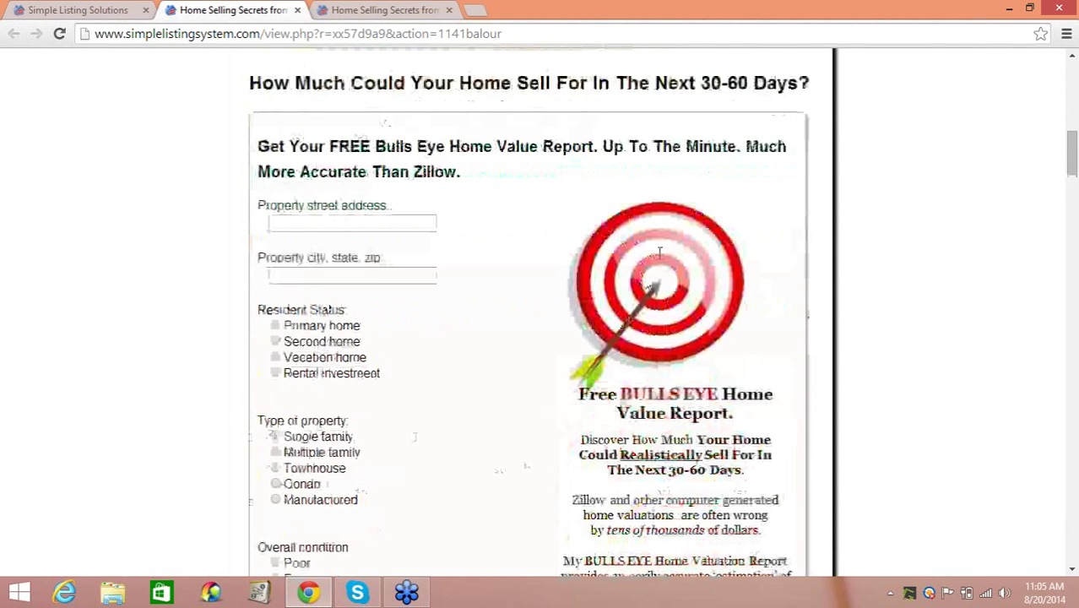
scroll(659, 251, up, 6)
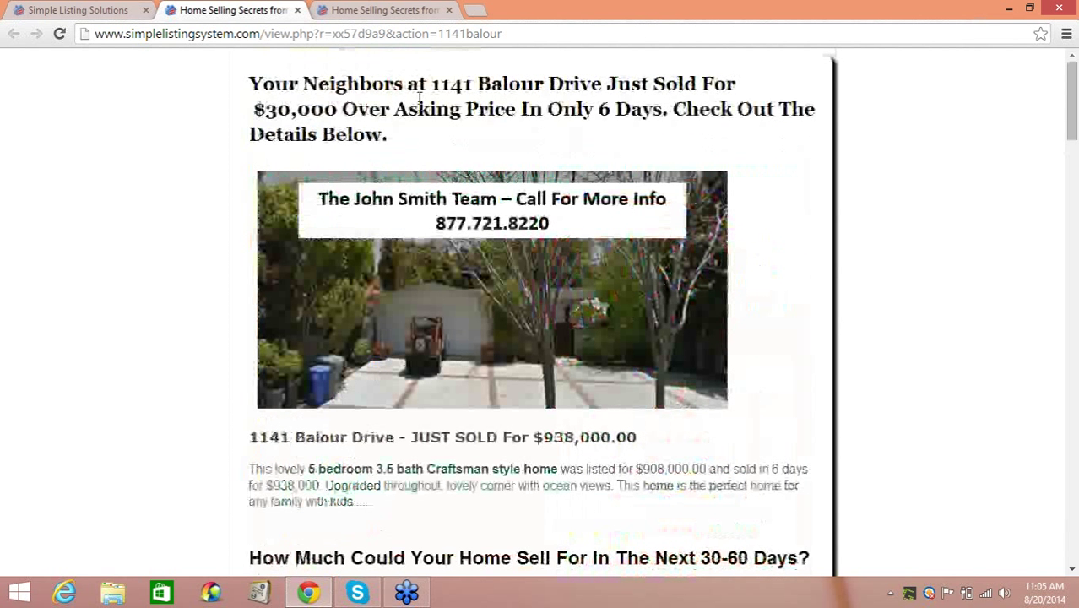
Back in the editor, set the whole headline to font size 36pt.
click(103, 15)
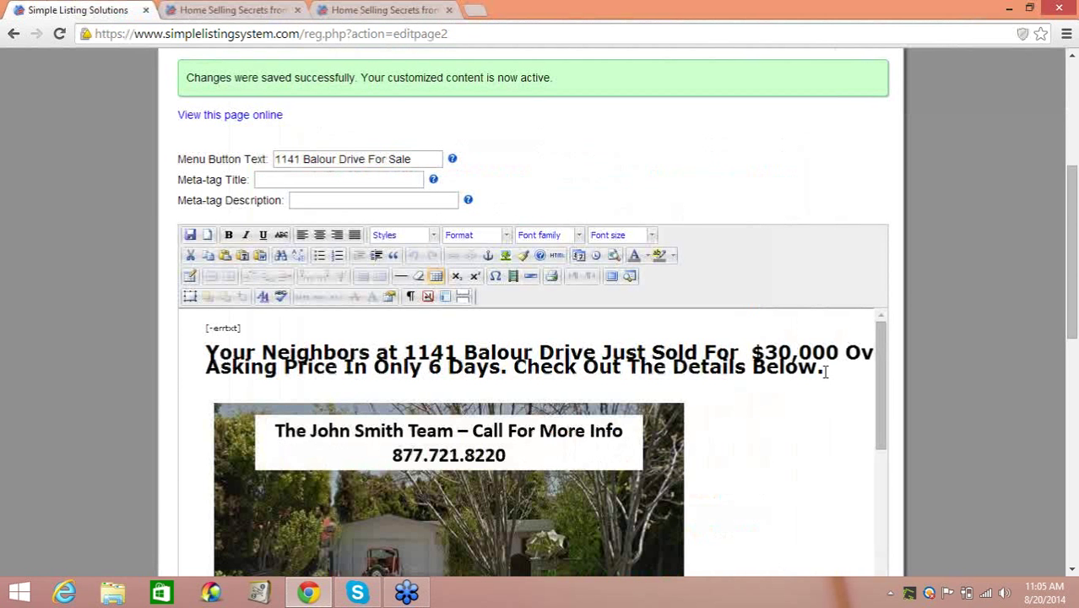
drag(811, 366, 207, 338)
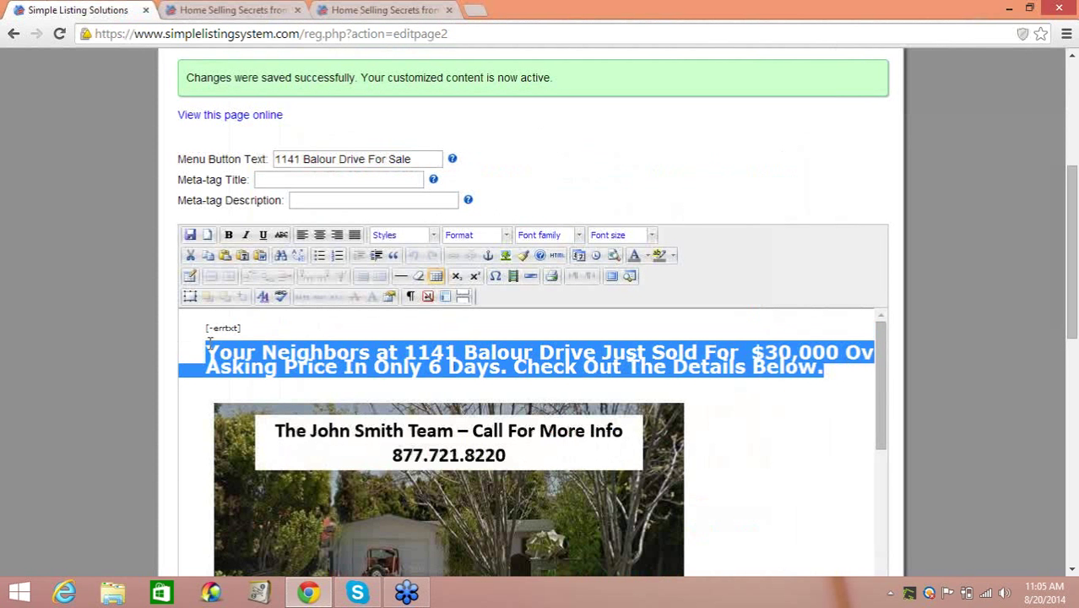
click(642, 235)
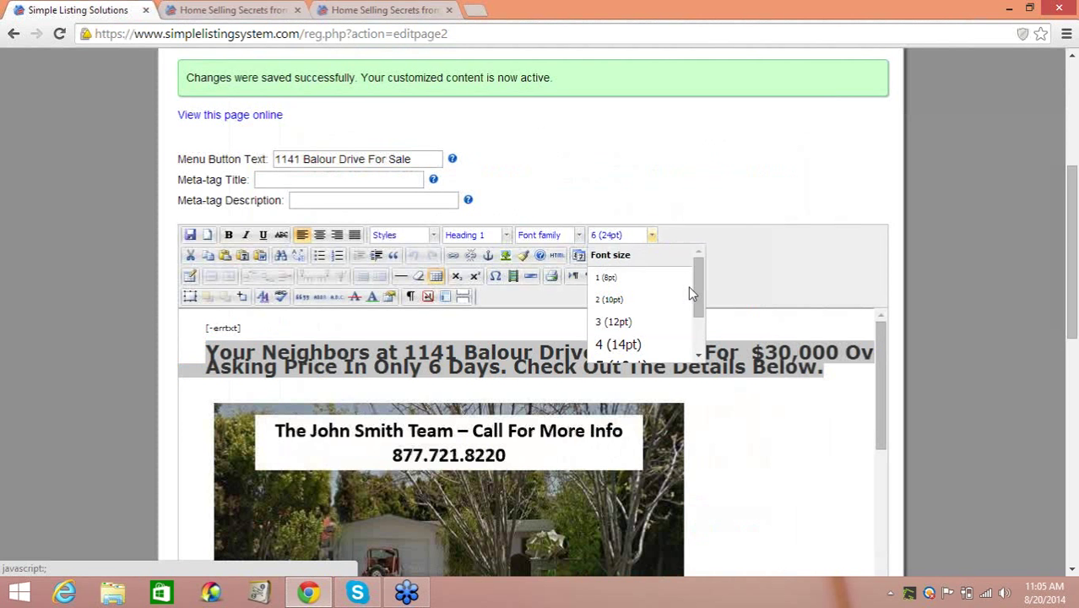
scroll(698, 298, down, 2)
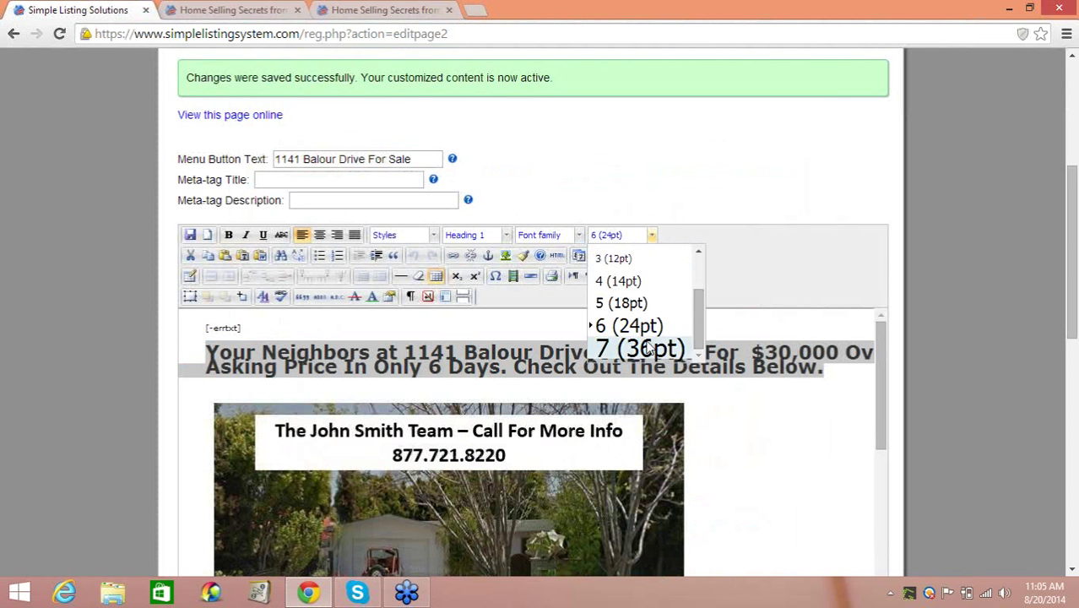
click(629, 321)
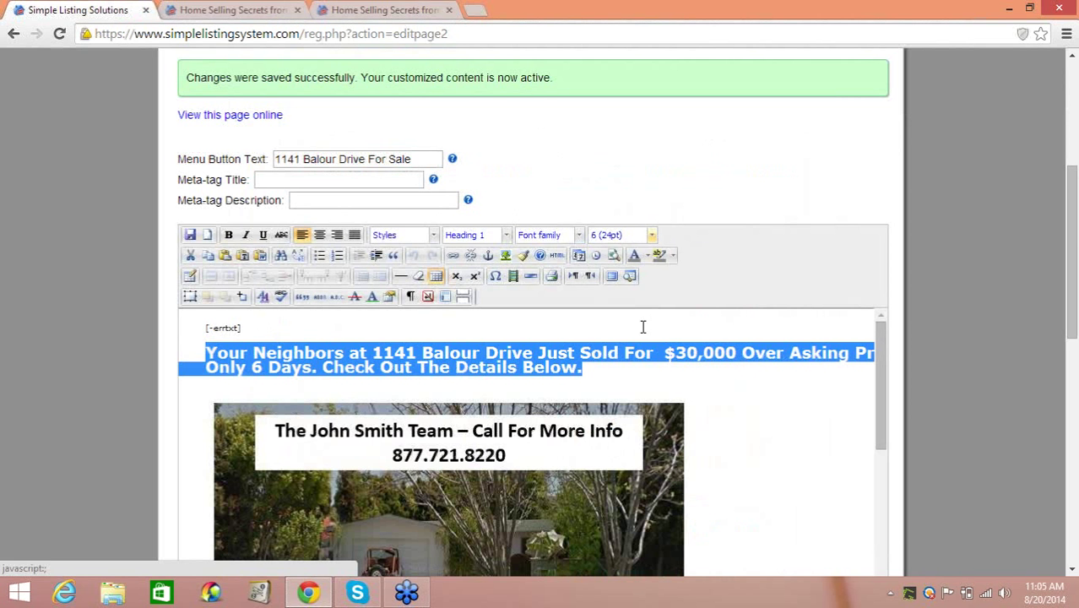
click(651, 236)
scroll(700, 299, down, 2)
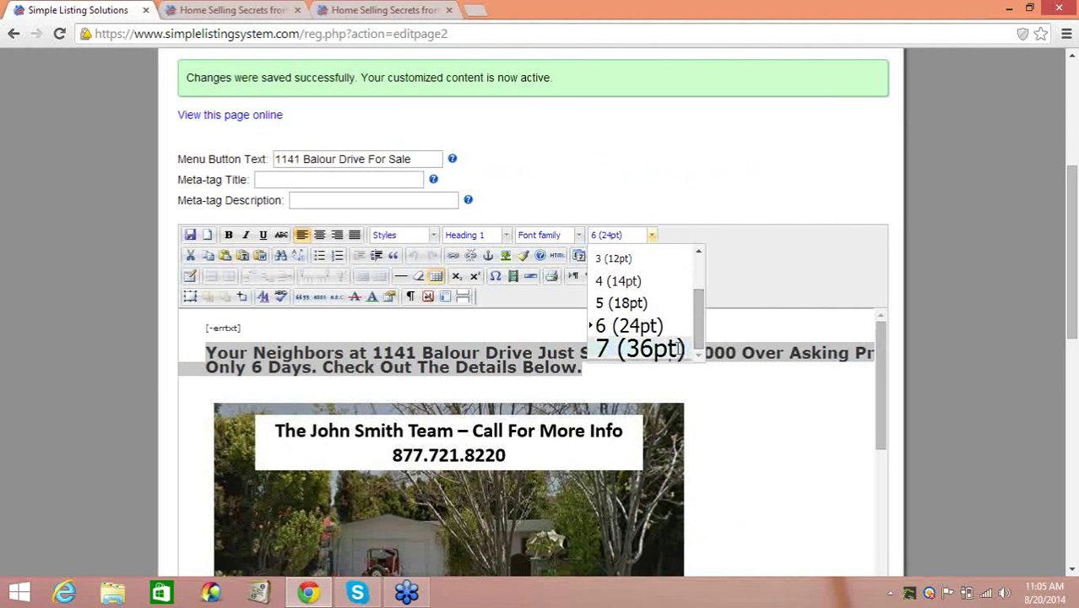
click(620, 412)
Submit the page to save the larger headline.
click(211, 414)
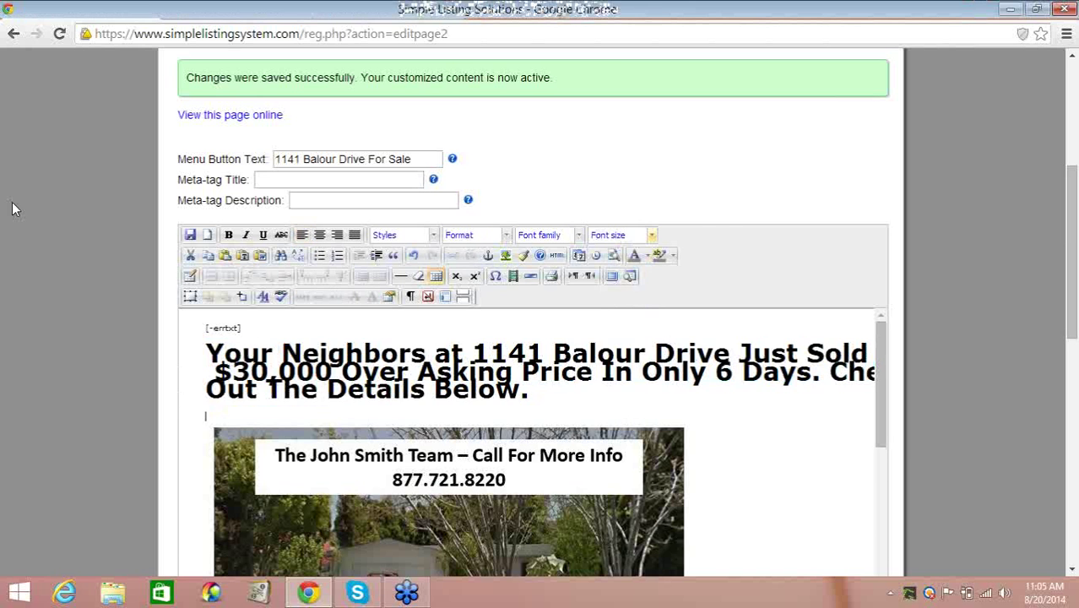
scroll(26, 216, down, 2)
scroll(26, 217, down, 1)
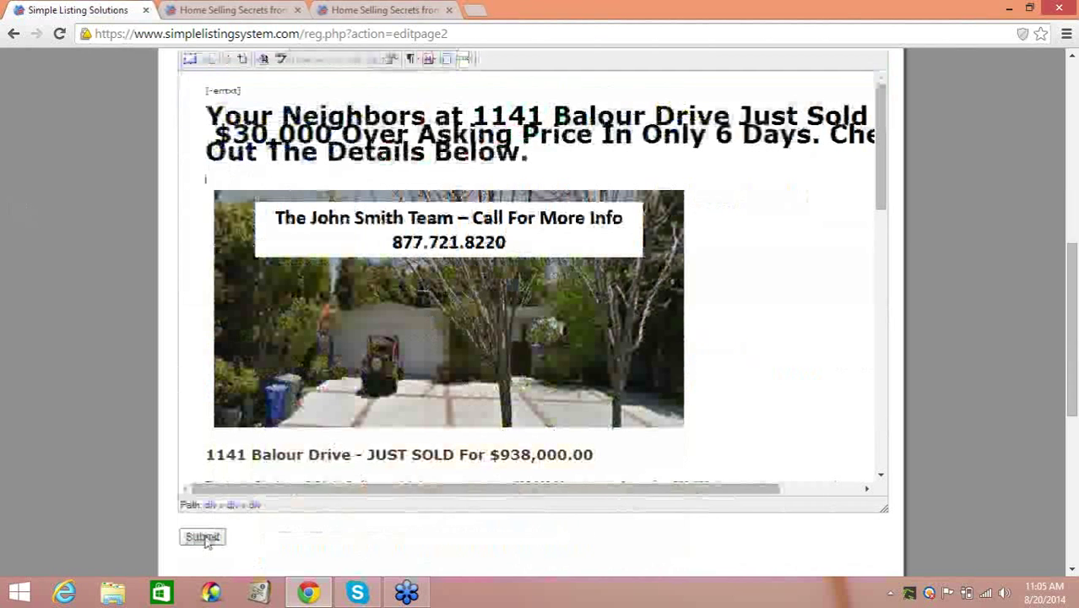
click(203, 537)
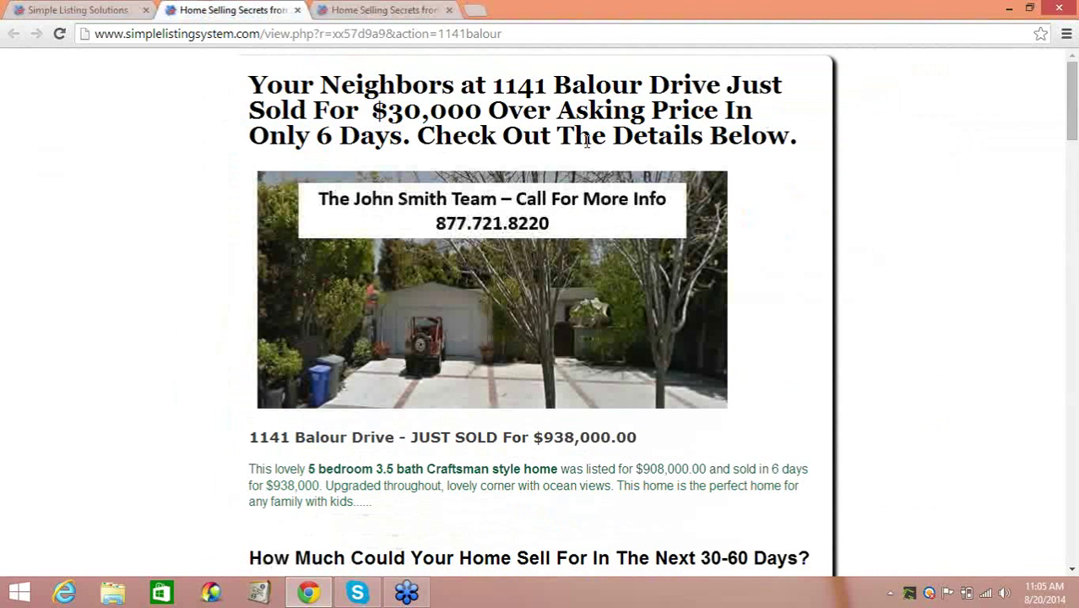
scroll(191, 192, down, 3)
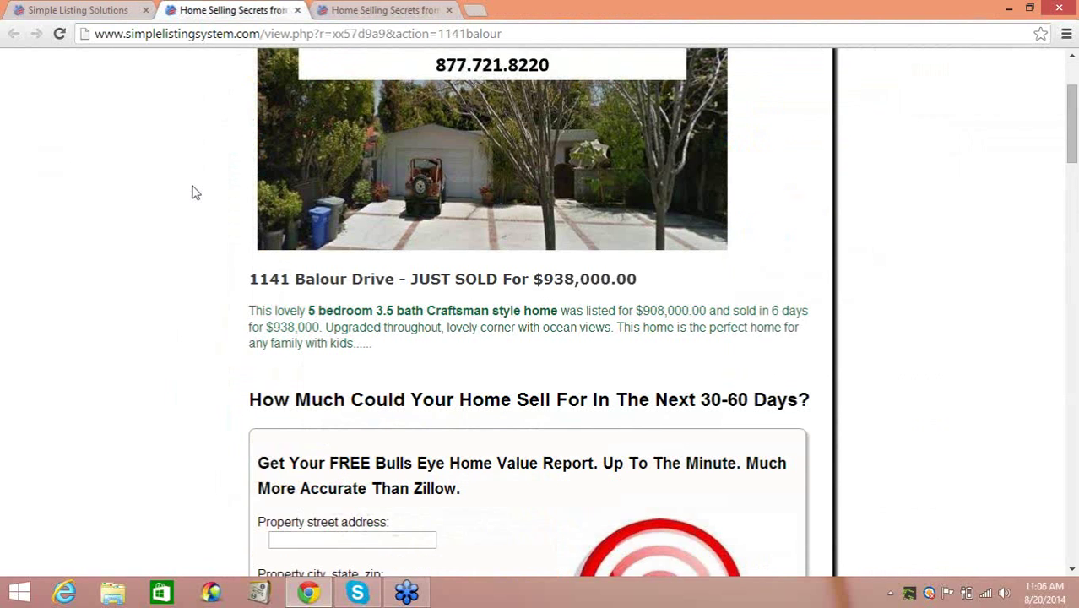
scroll(191, 193, down, 3)
scroll(192, 192, down, 2)
scroll(192, 190, up, 7)
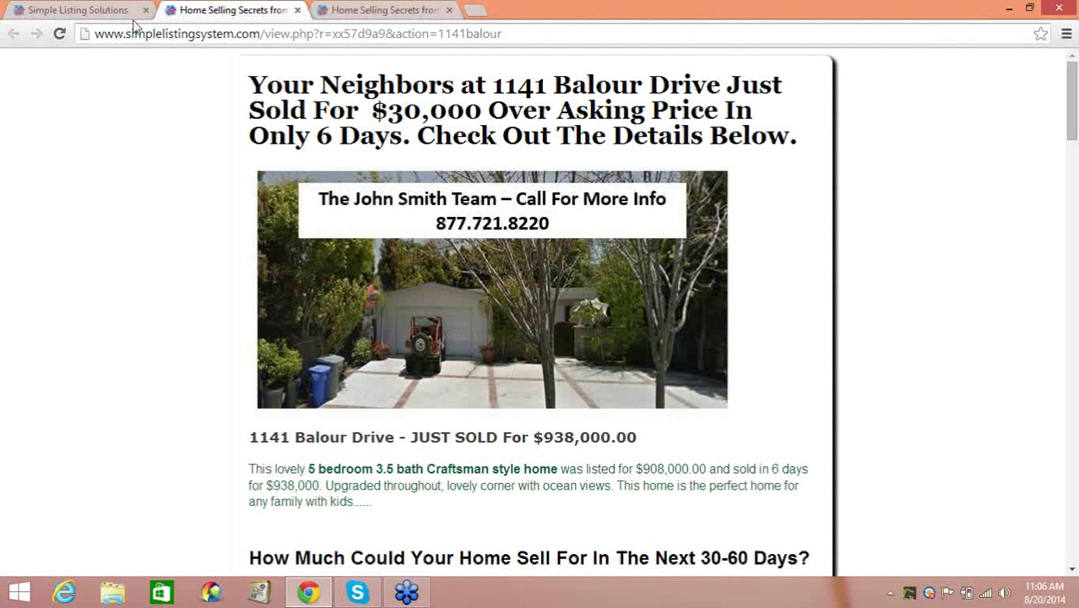
click(102, 12)
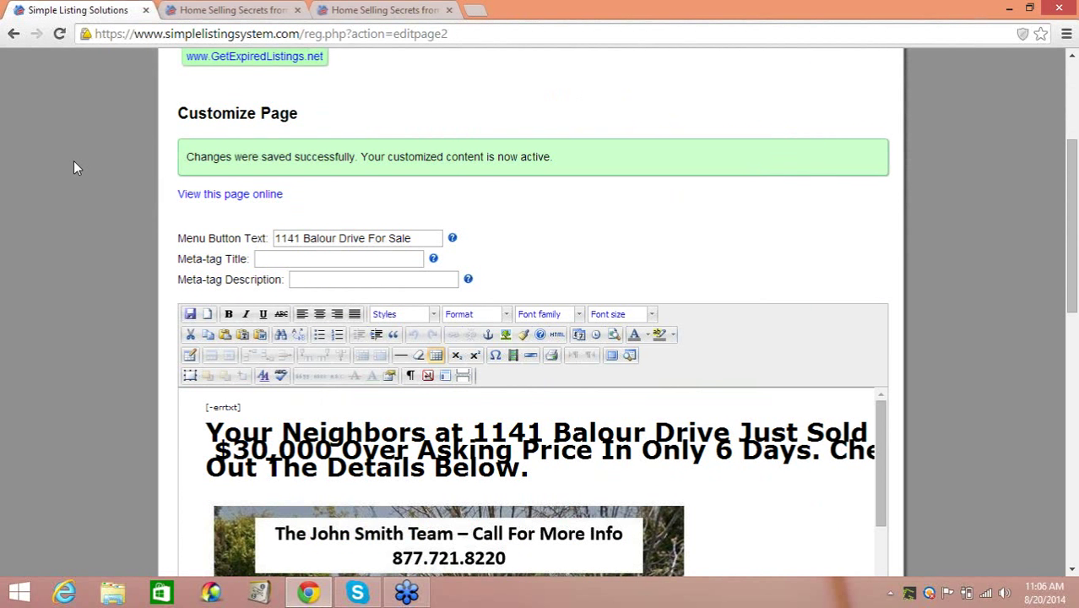
scroll(74, 160, up, 3)
click(711, 135)
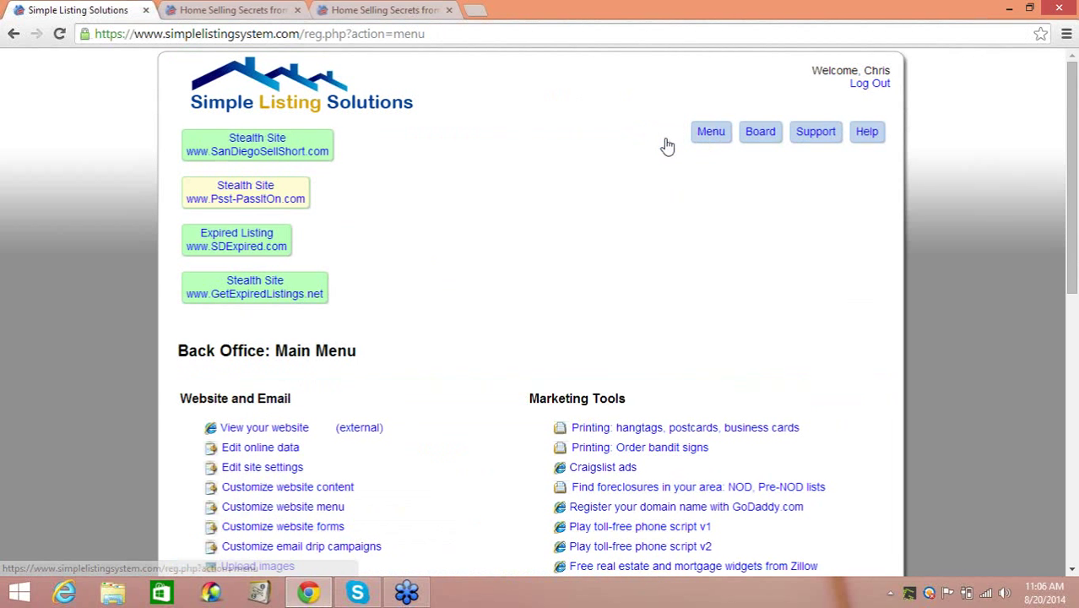
click(262, 17)
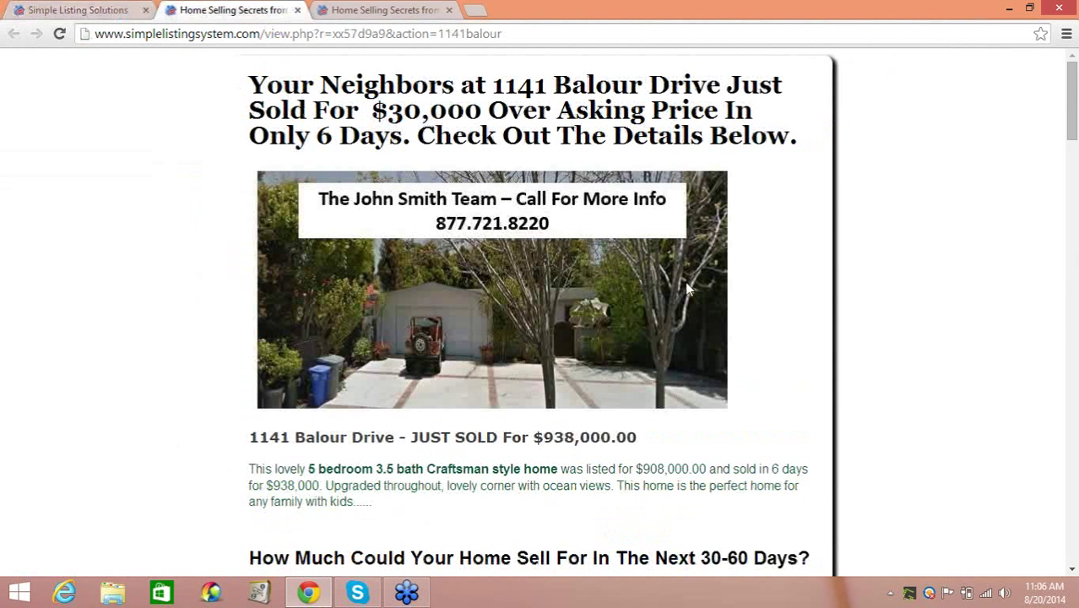
click(72, 10)
scroll(457, 260, down, 3)
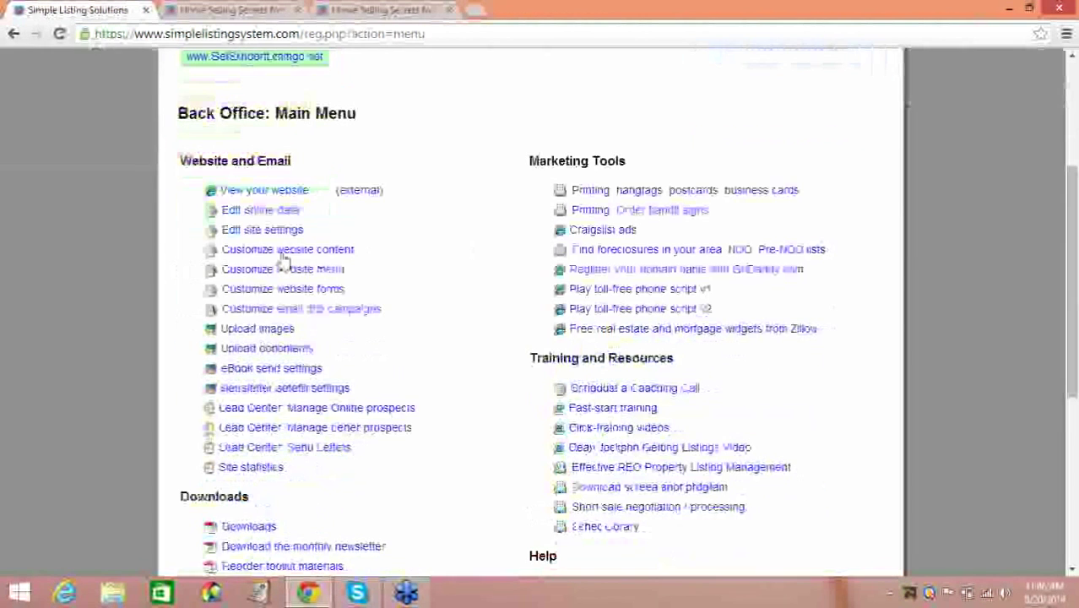
click(284, 257)
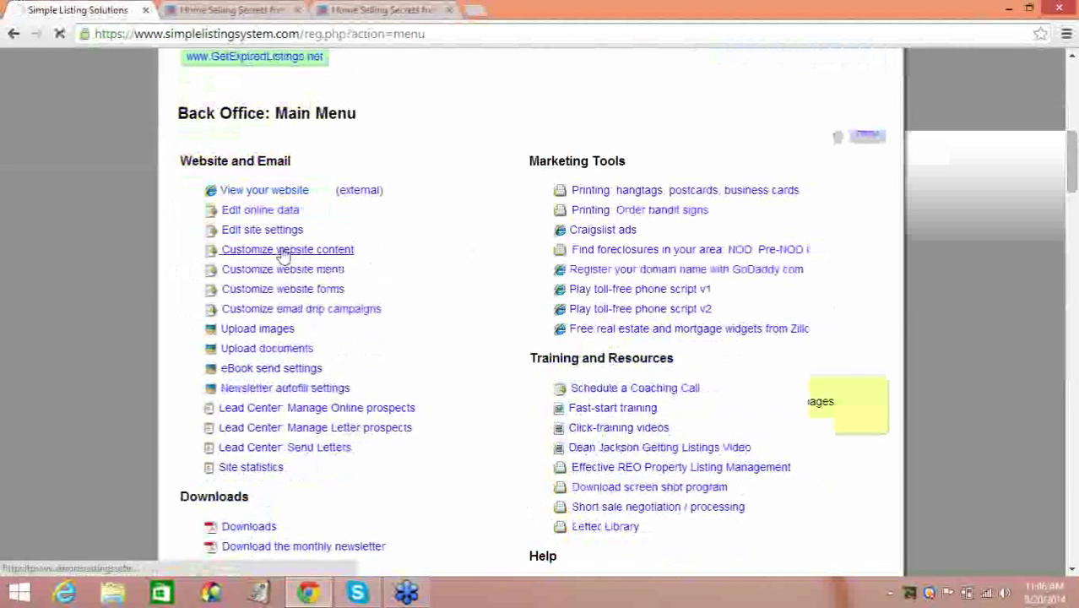
scroll(86, 258, down, 2)
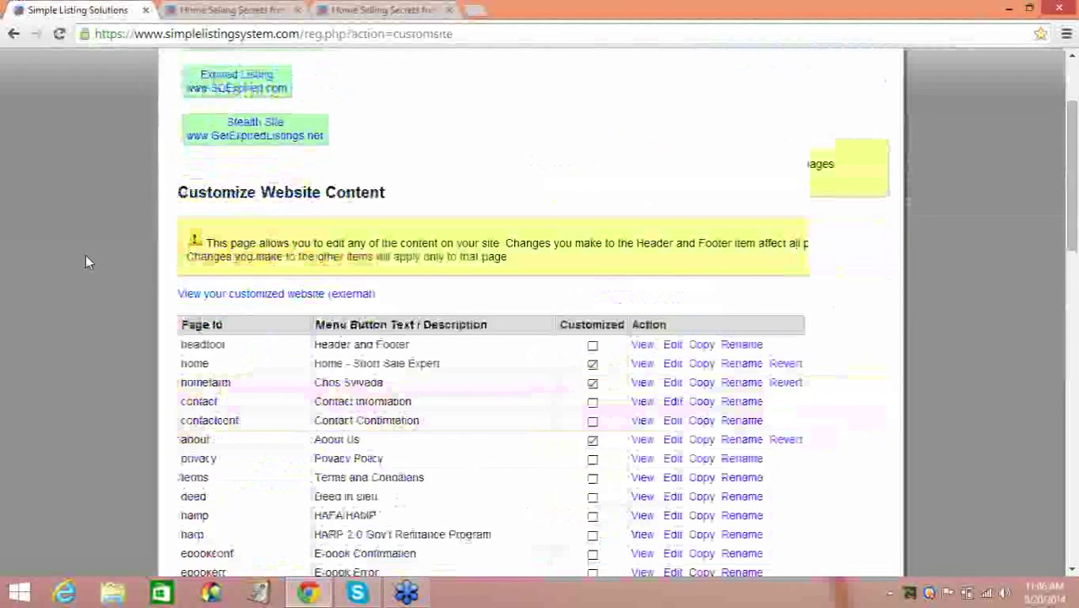
scroll(85, 255, down, 15)
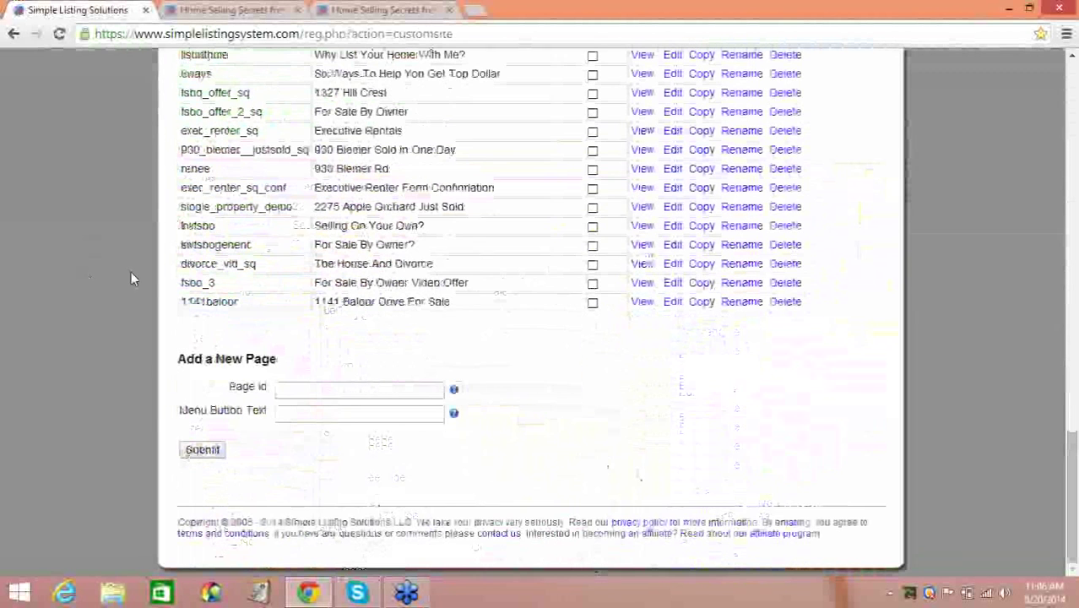
click(672, 303)
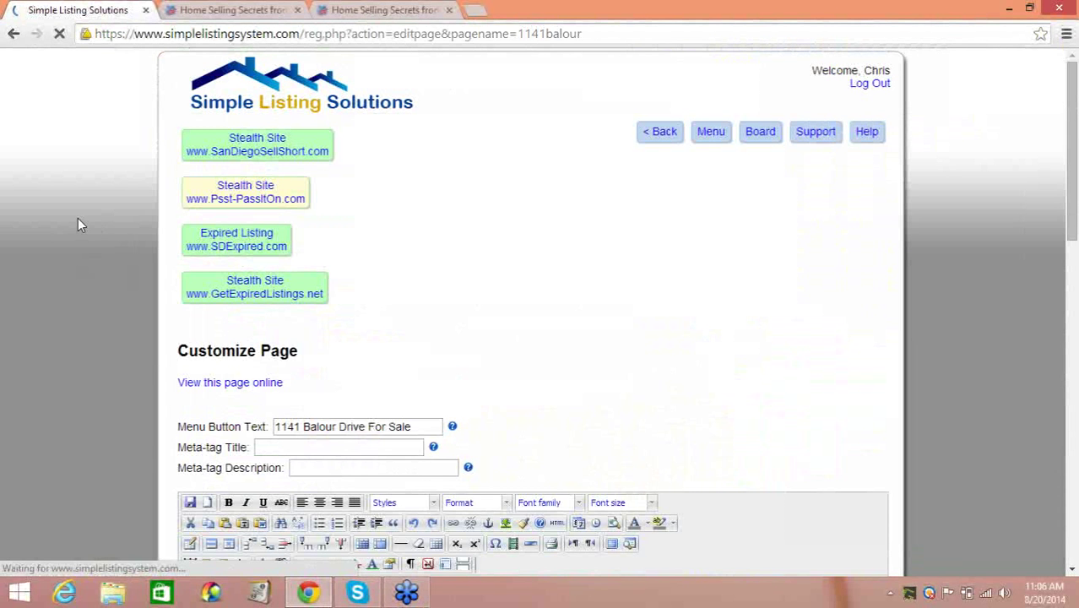
Change the house photo's width from 611 to 625 px in its image properties.
scroll(476, 279, down, 1)
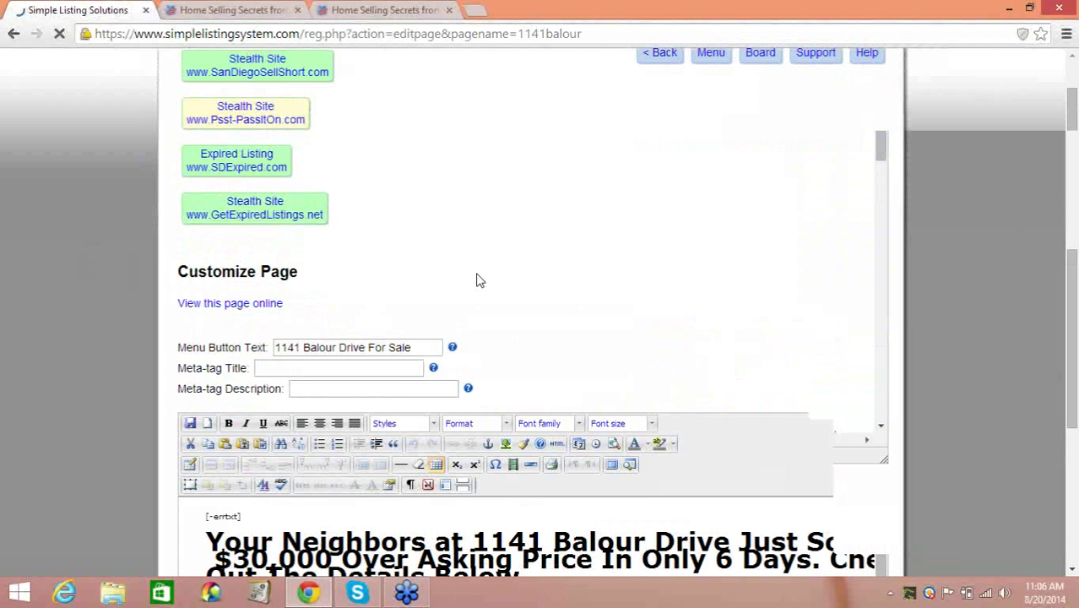
scroll(476, 279, down, 6)
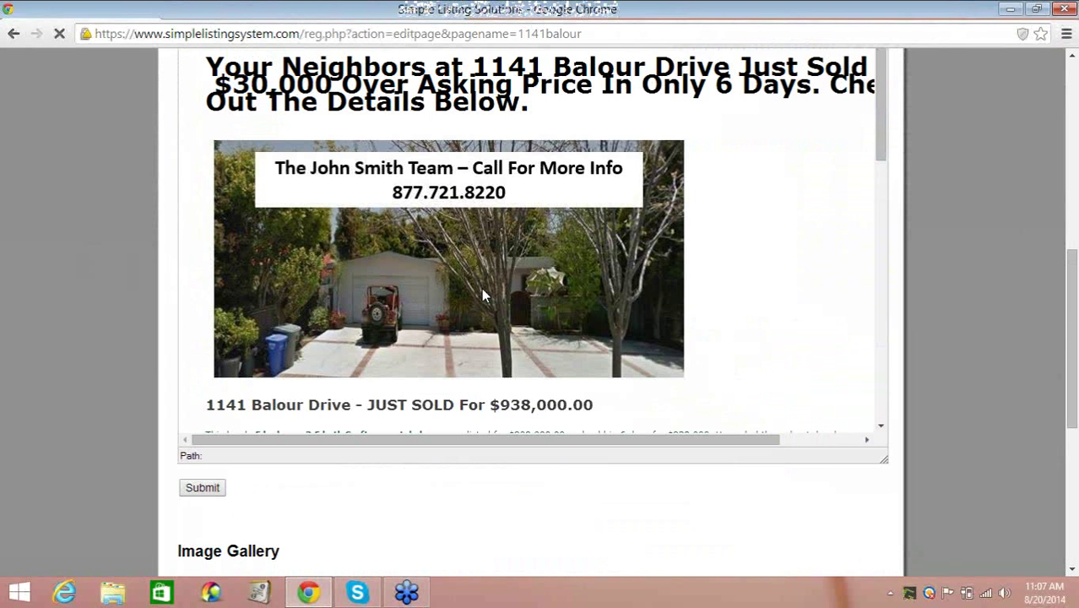
click(482, 291)
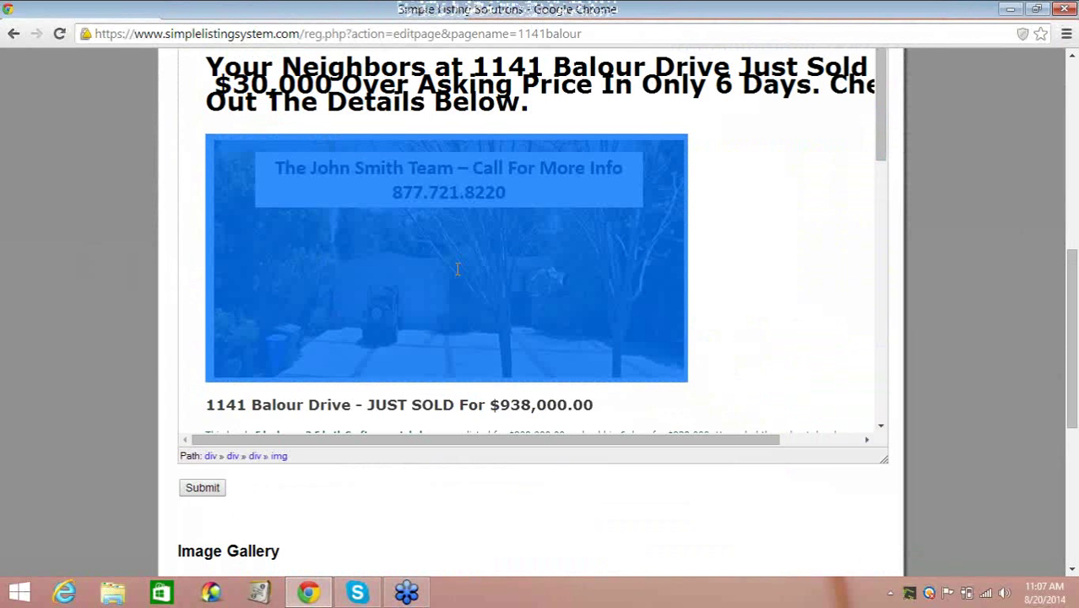
scroll(56, 252, up, 2)
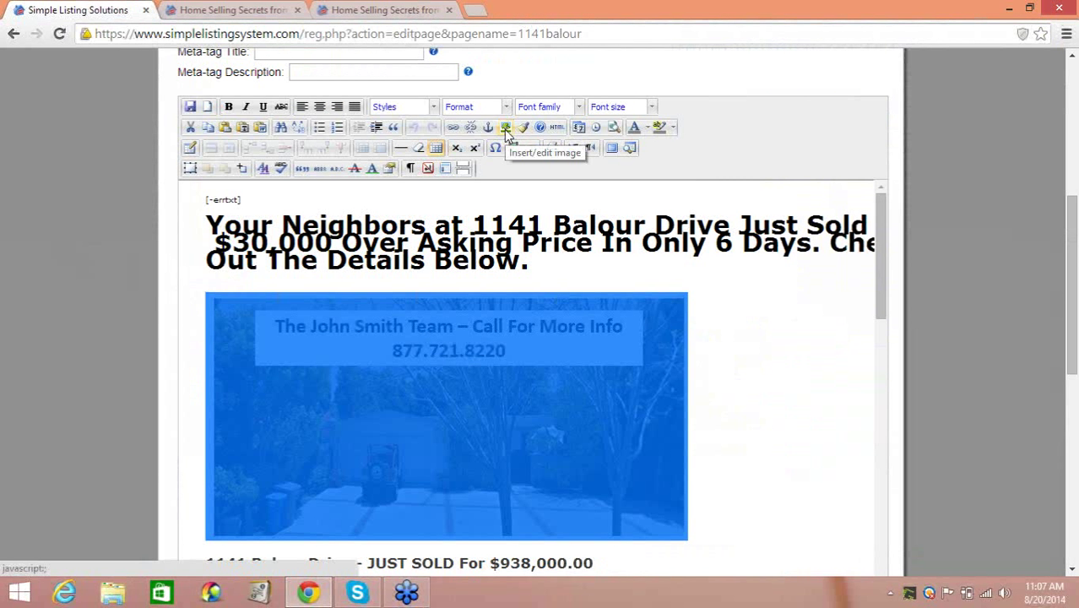
click(505, 128)
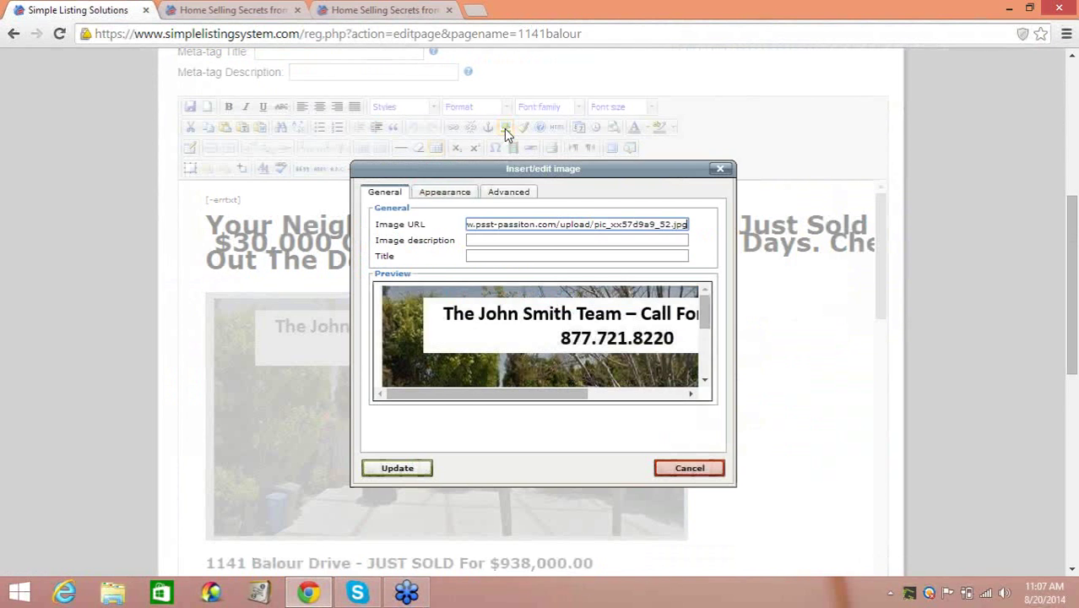
click(447, 193)
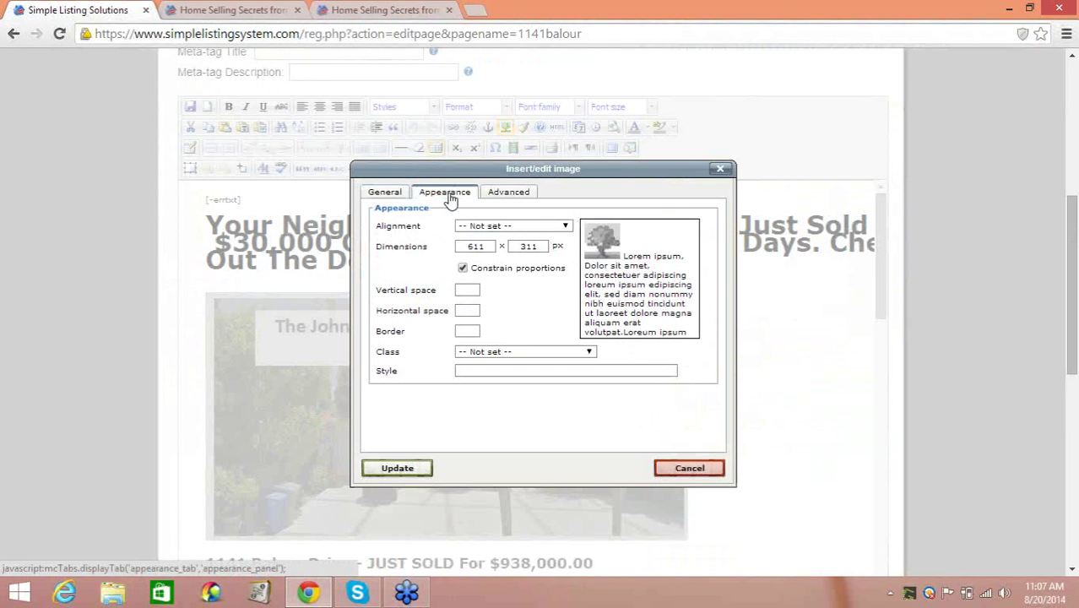
drag(456, 247, 515, 247)
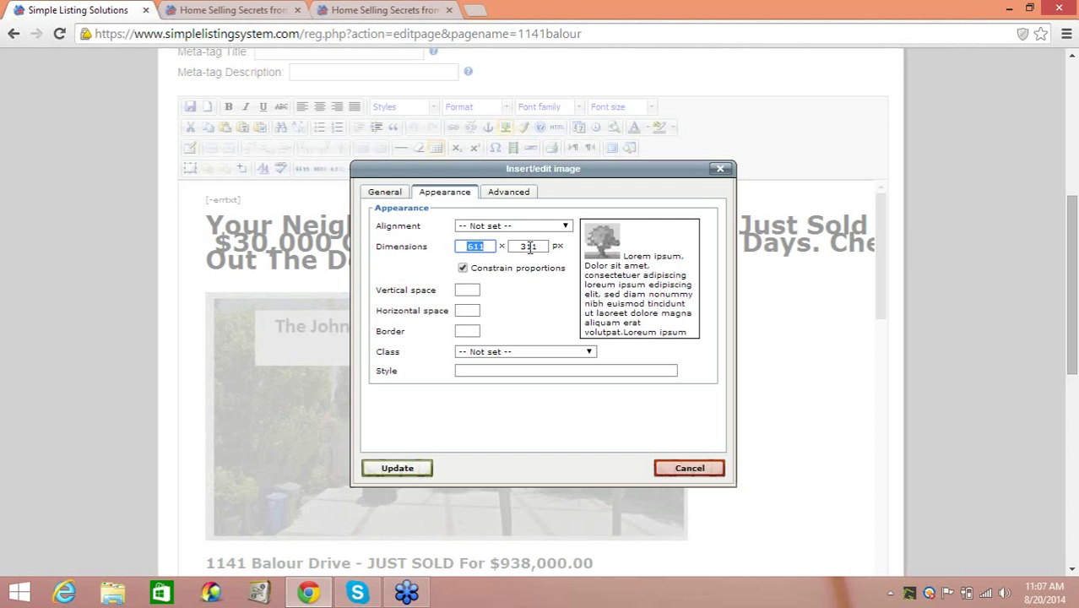
click(491, 246)
key(BackSpace)
key(BackSpace)
text(25)
click(397, 468)
click(493, 345)
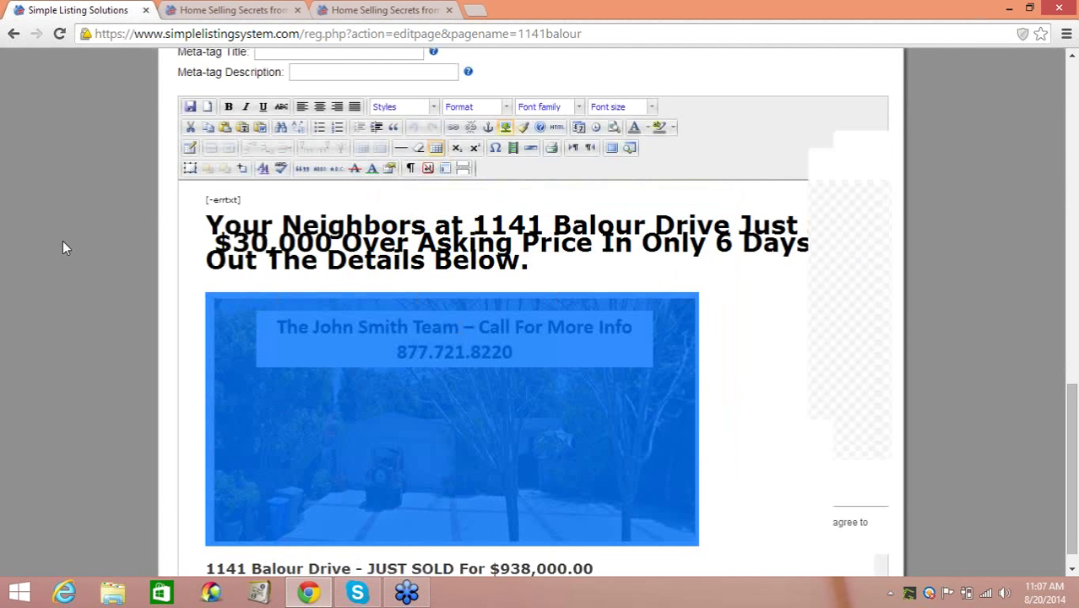
scroll(62, 241, down, 7)
scroll(202, 190, up, 1)
click(207, 171)
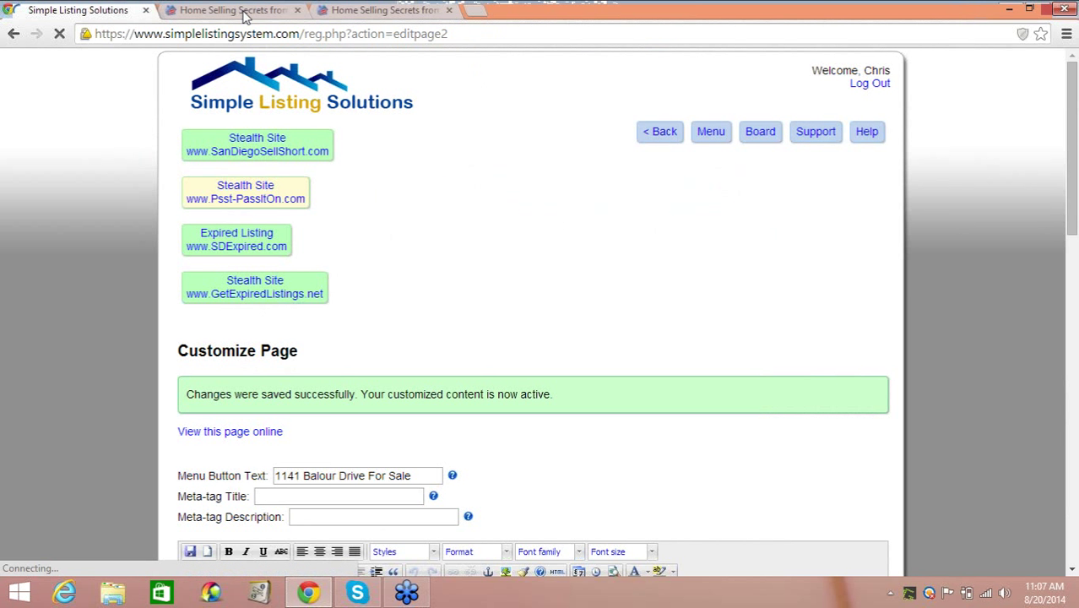
drag(244, 17, 313, 17)
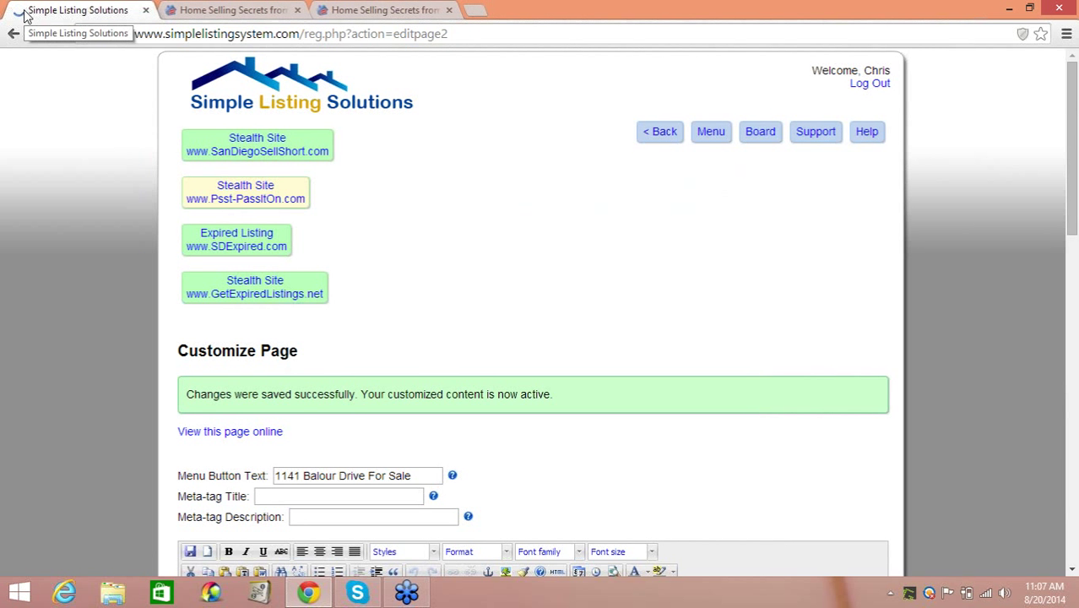
click(221, 11)
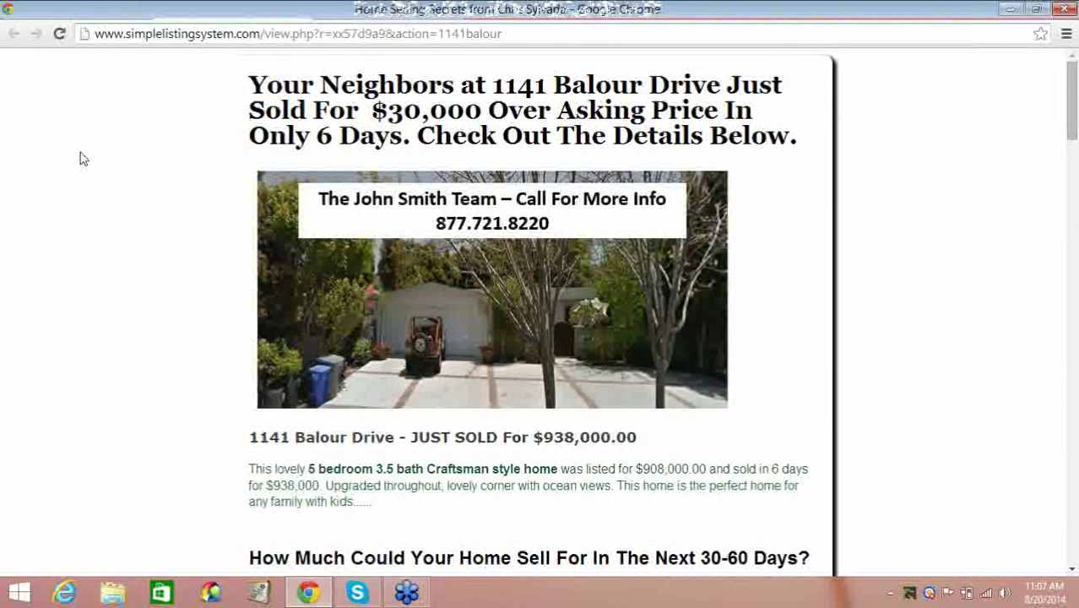
click(115, 204)
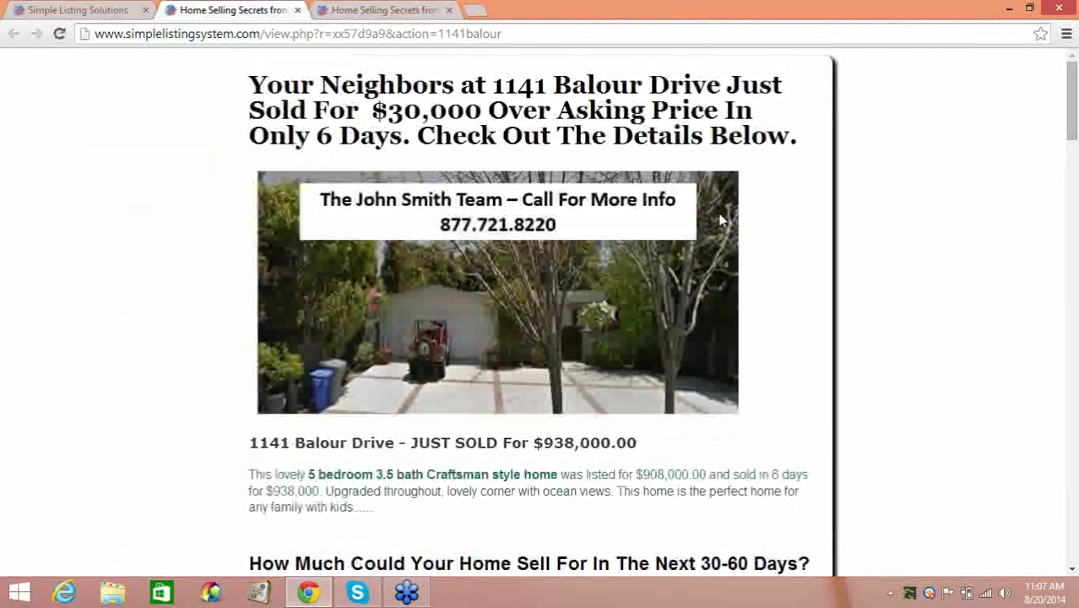
scroll(185, 253, down, 2)
scroll(187, 254, up, 2)
scroll(186, 253, down, 2)
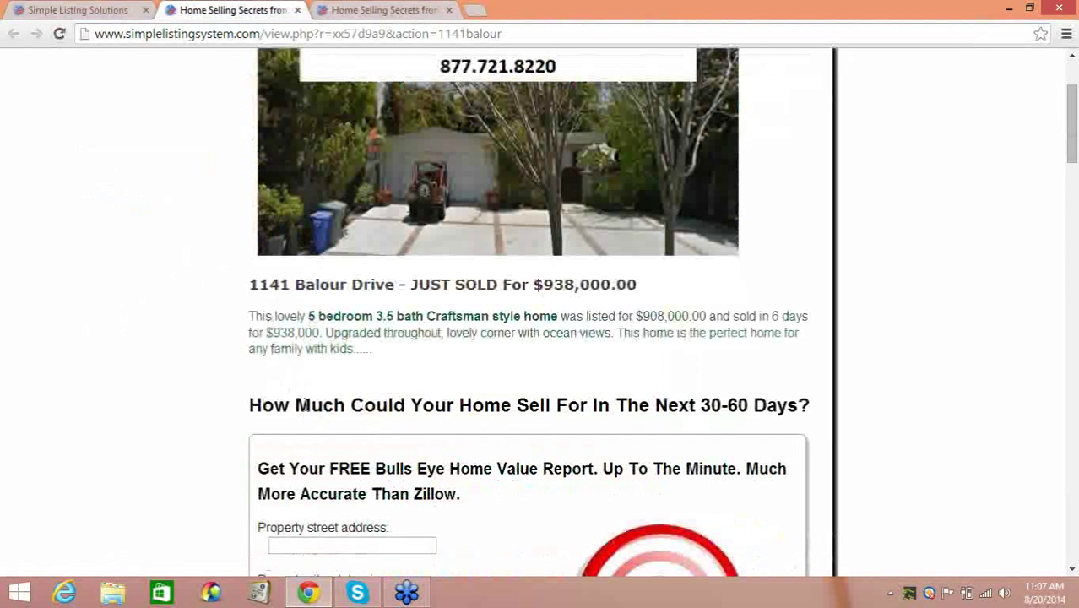
Delete the empty line above the 'How Much Could Your Home Sell For' heading and submit the page.
click(100, 15)
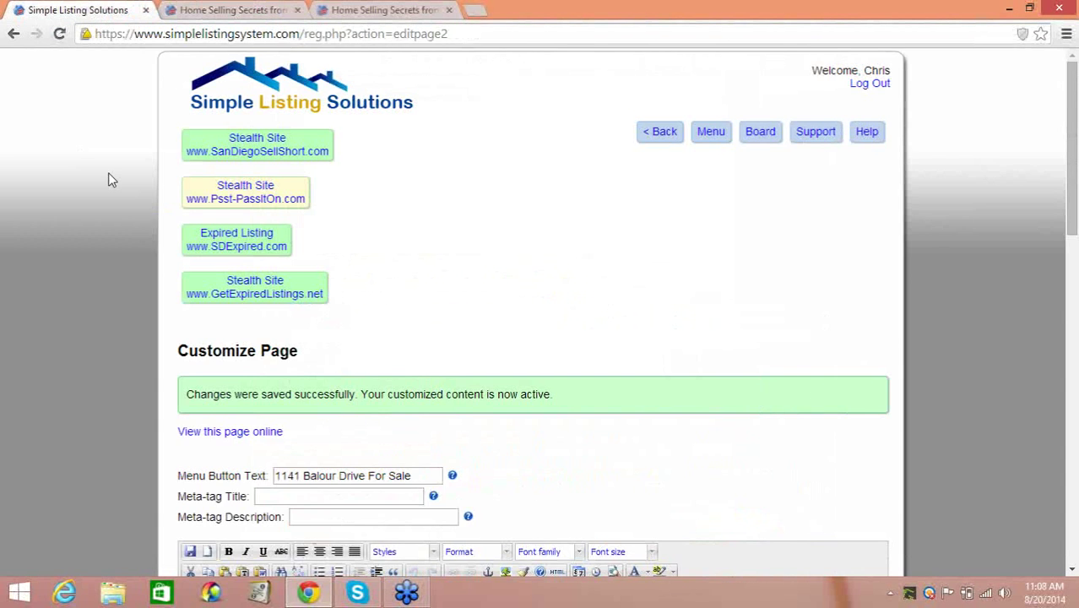
scroll(108, 173, down, 3)
scroll(108, 181, down, 5)
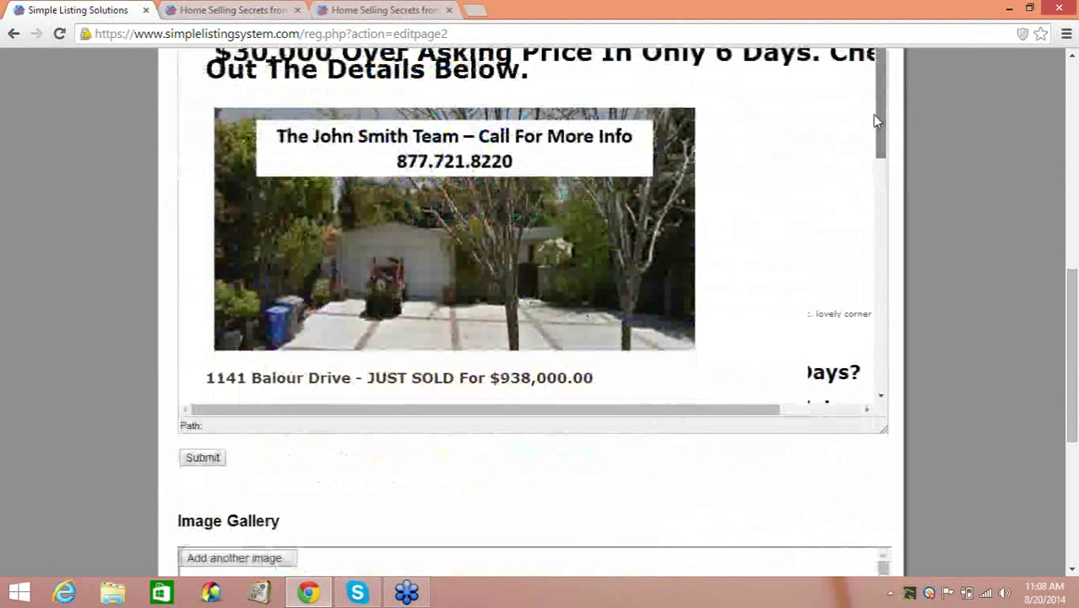
scroll(269, 281, down, 2)
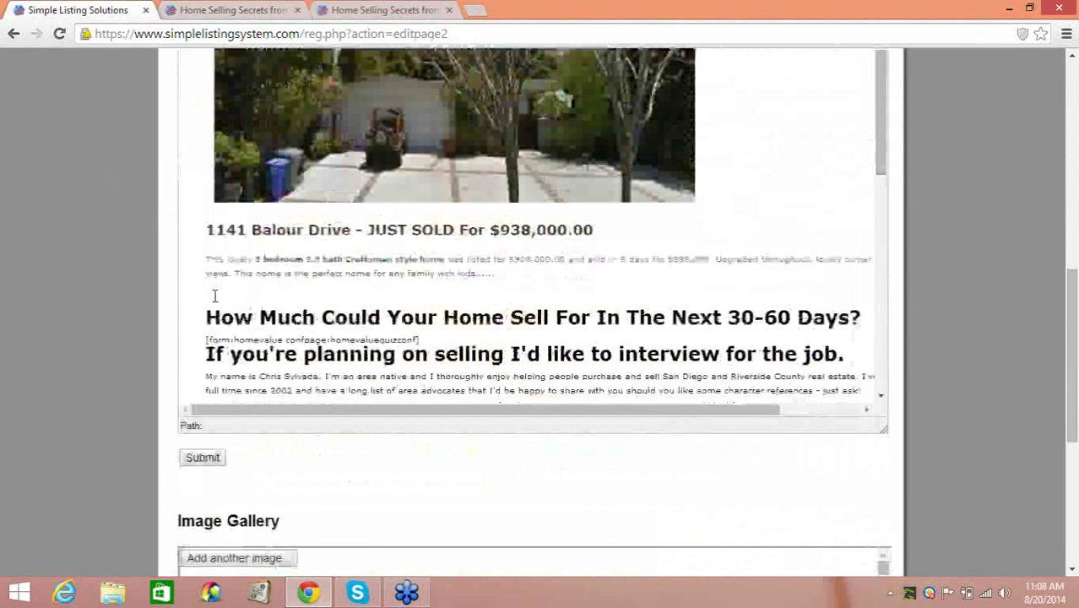
click(351, 295)
key(Delete)
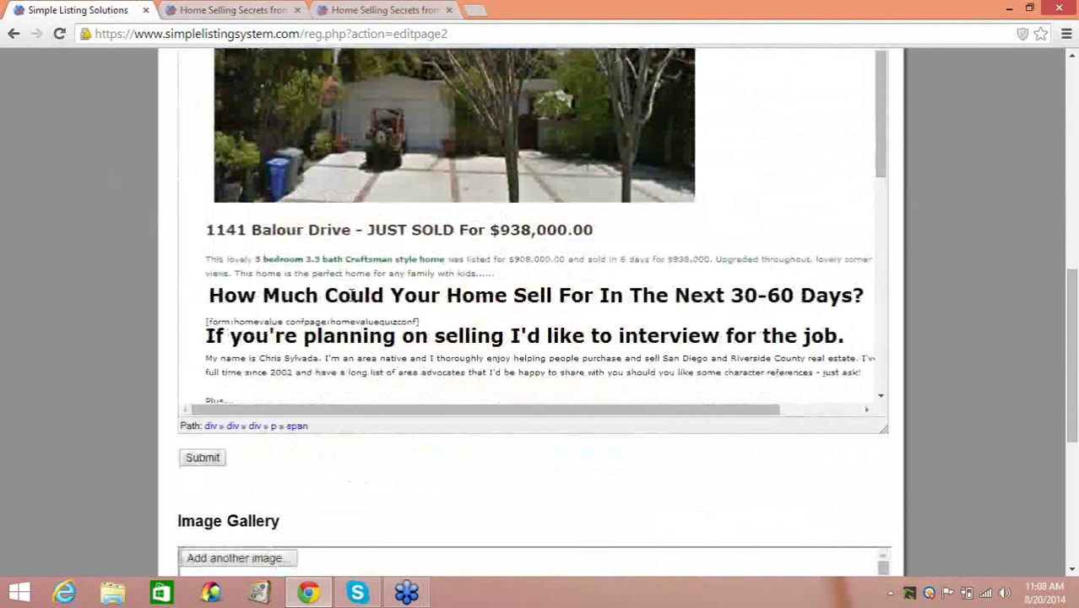
click(209, 463)
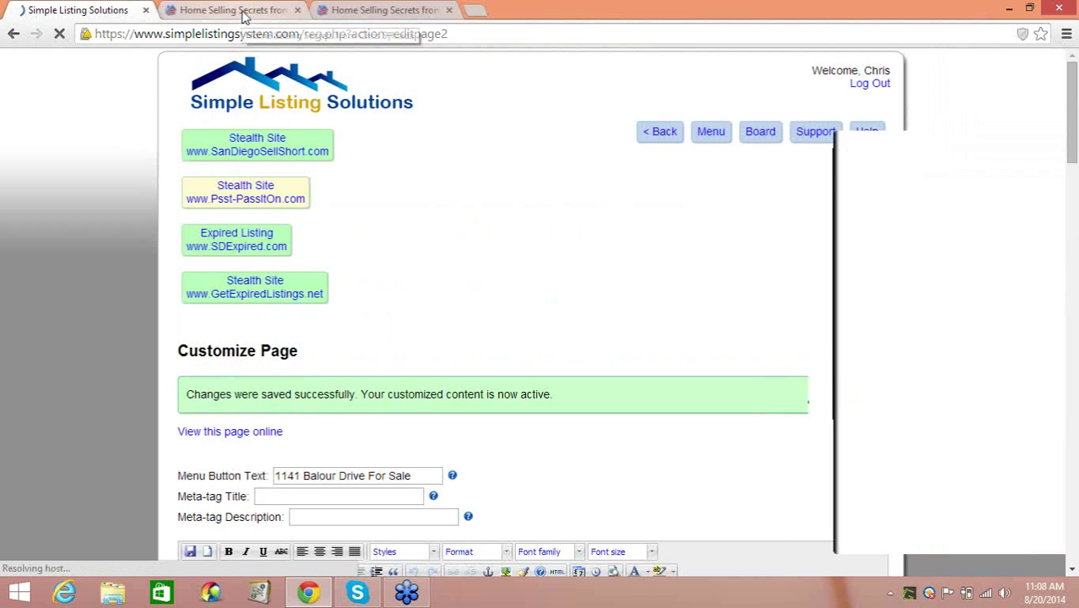
Switch to the live page and reload it to check the removed blank line.
key(alt+Tab)
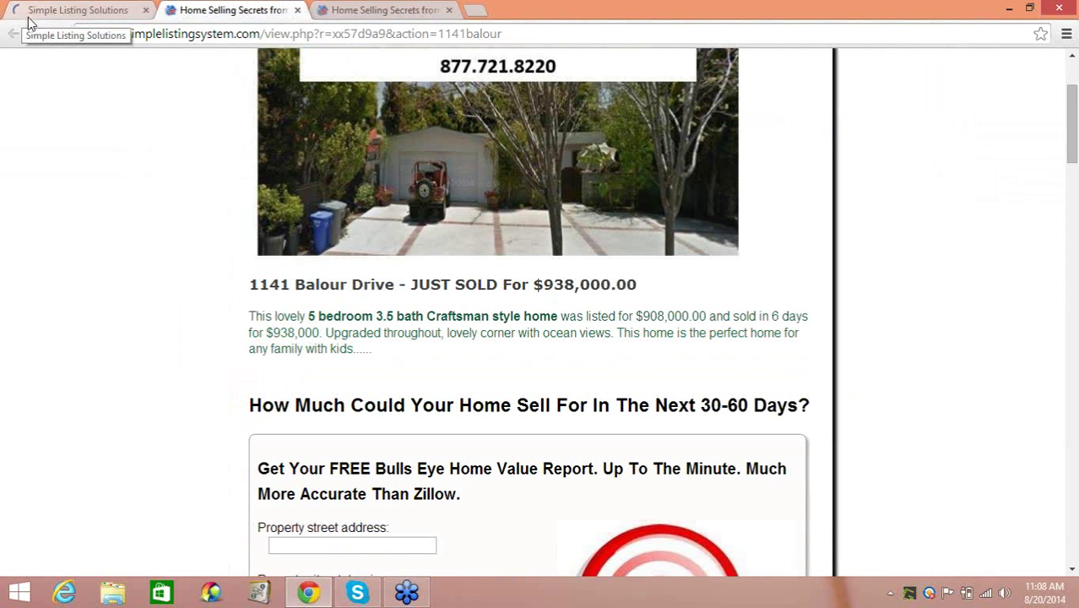
right_click(157, 168)
click(189, 216)
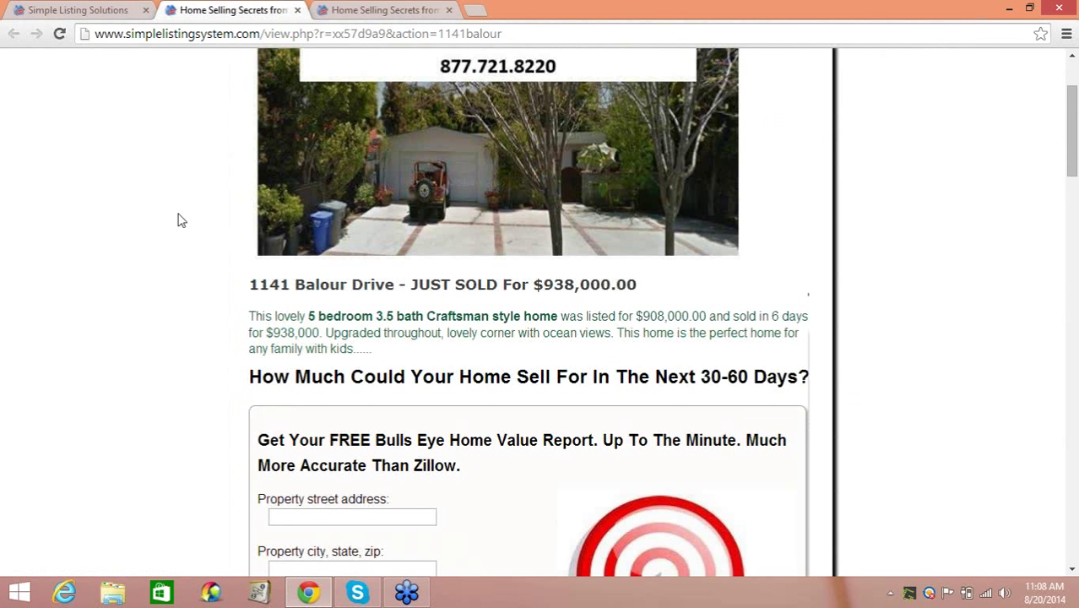
Review the live page's closing signature, logo and PS note, then return to the editor.
scroll(99, 212, down, 2)
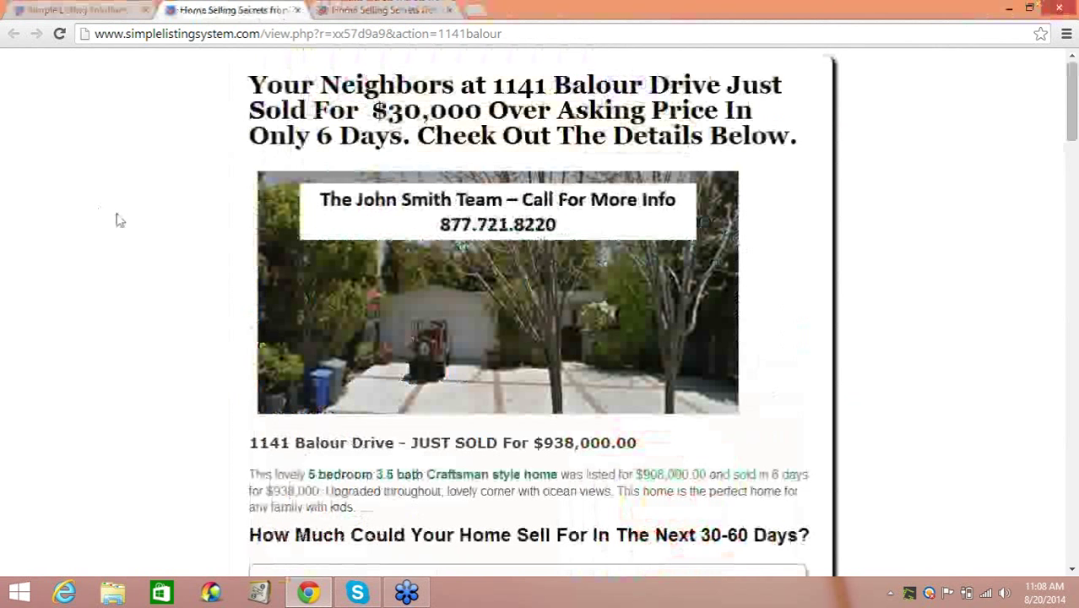
scroll(119, 220, down, 3)
scroll(119, 221, down, 9)
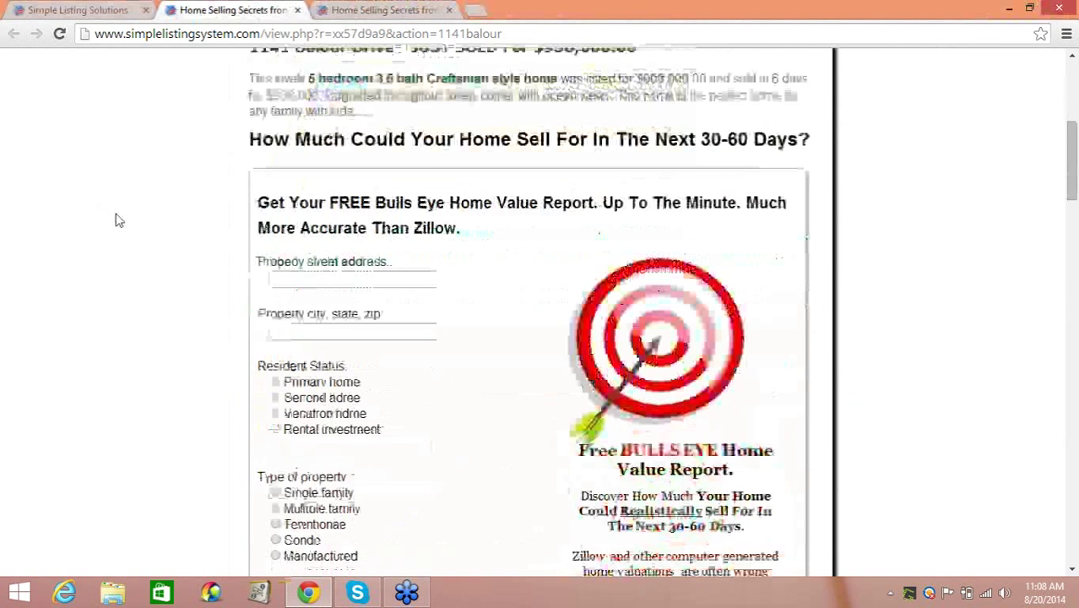
scroll(119, 220, down, 7)
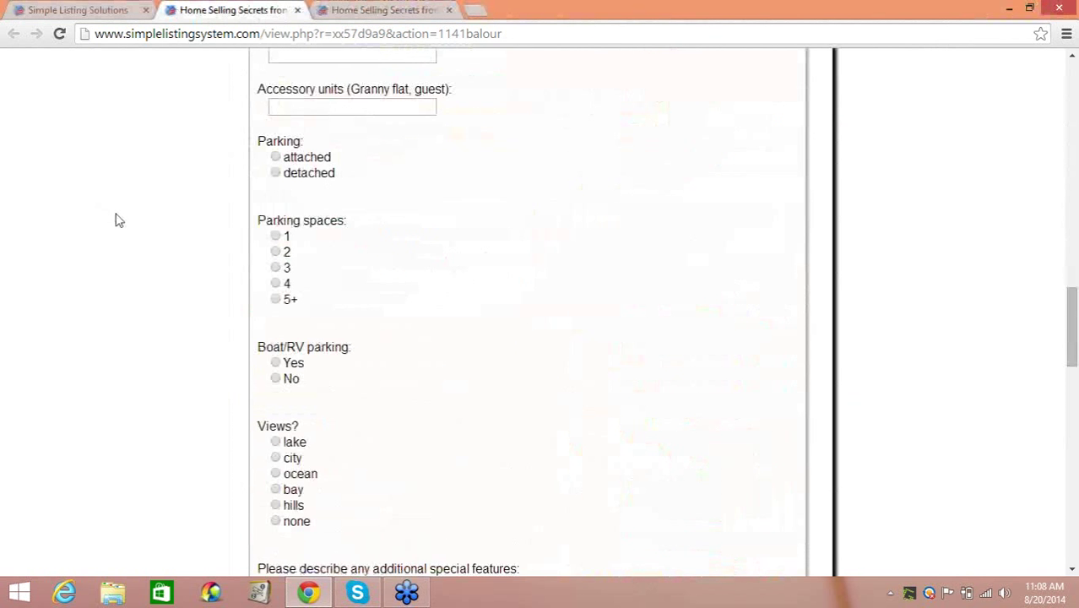
scroll(119, 220, down, 8)
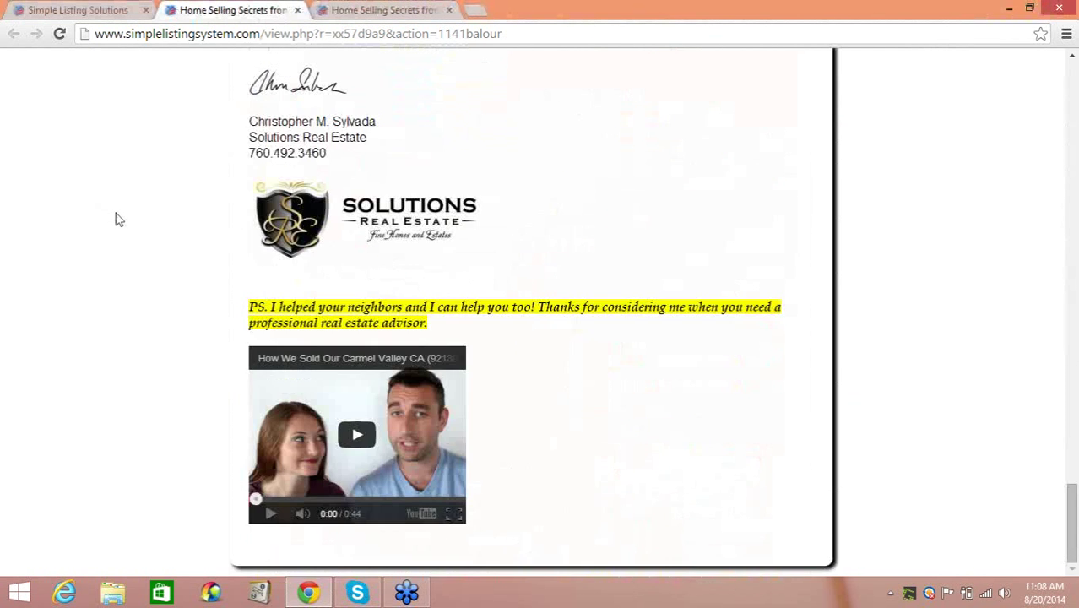
scroll(116, 217, up, 3)
scroll(121, 212, up, 1)
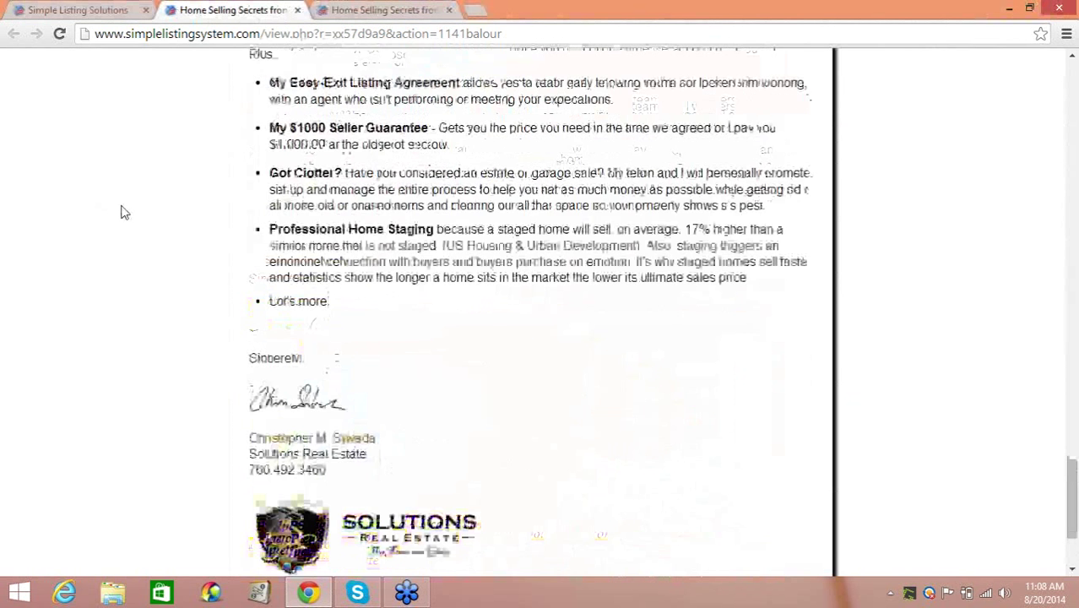
scroll(120, 212, down, 2)
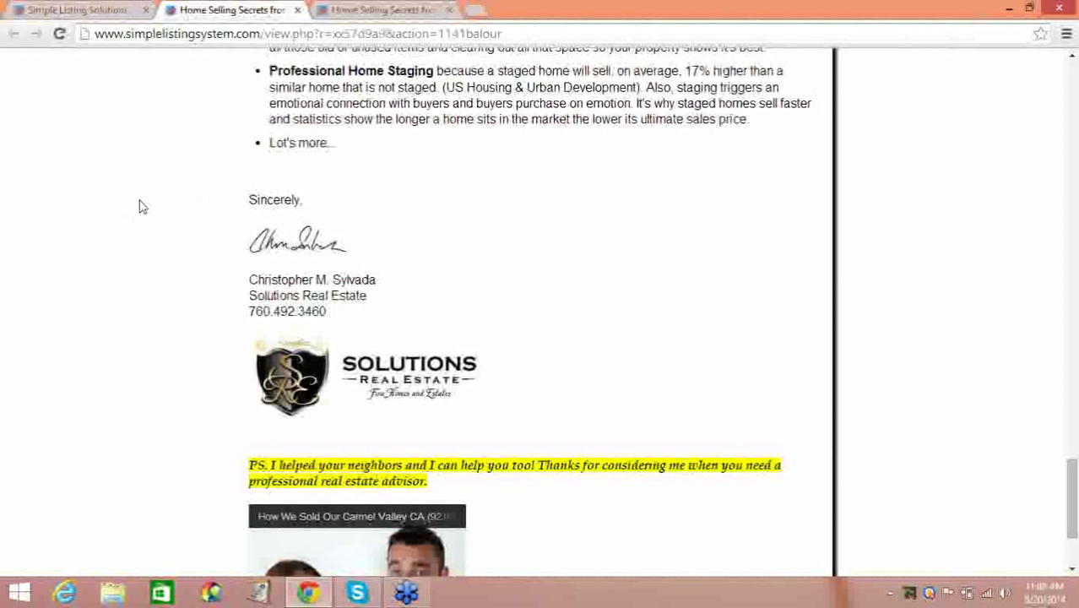
scroll(143, 207, up, 3)
scroll(143, 207, up, 10)
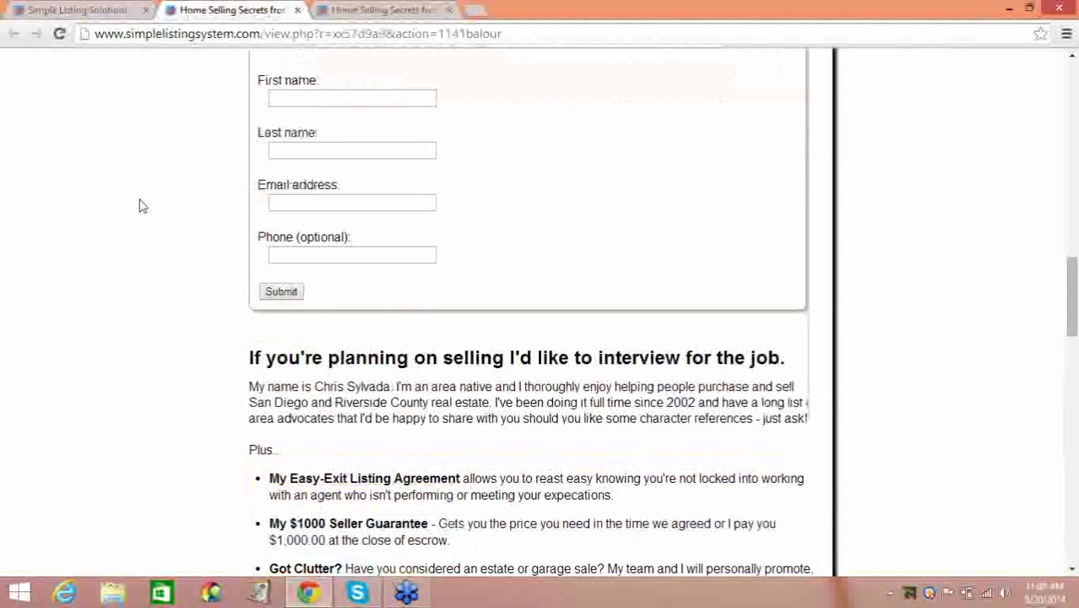
scroll(143, 207, down, 2)
scroll(141, 206, down, 15)
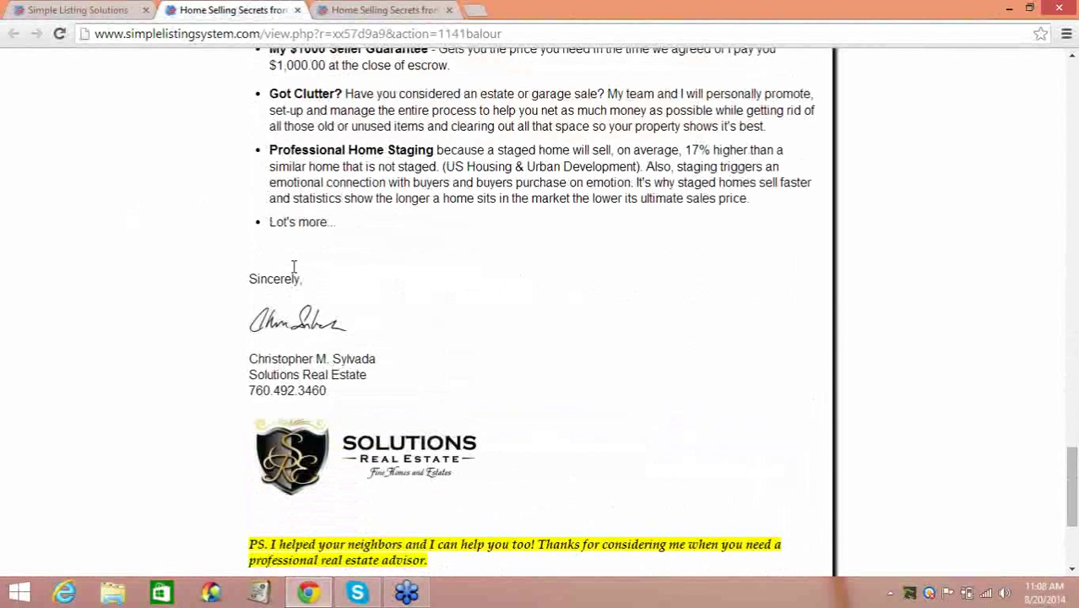
click(122, 13)
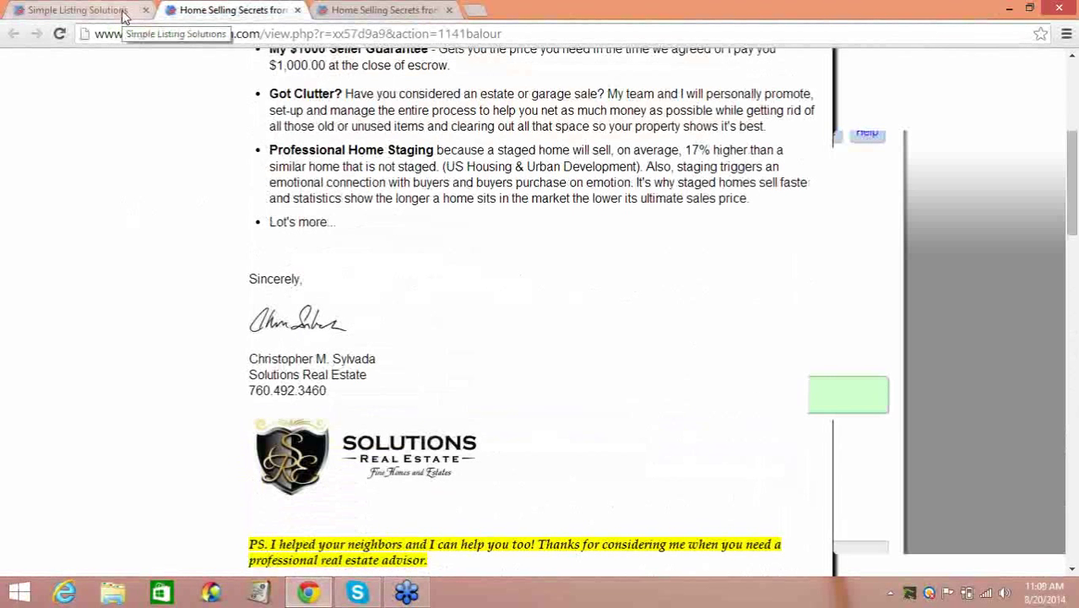
Delete the old handwritten signature image from the letter's sign-off.
scroll(71, 210, down, 4)
scroll(72, 203, down, 7)
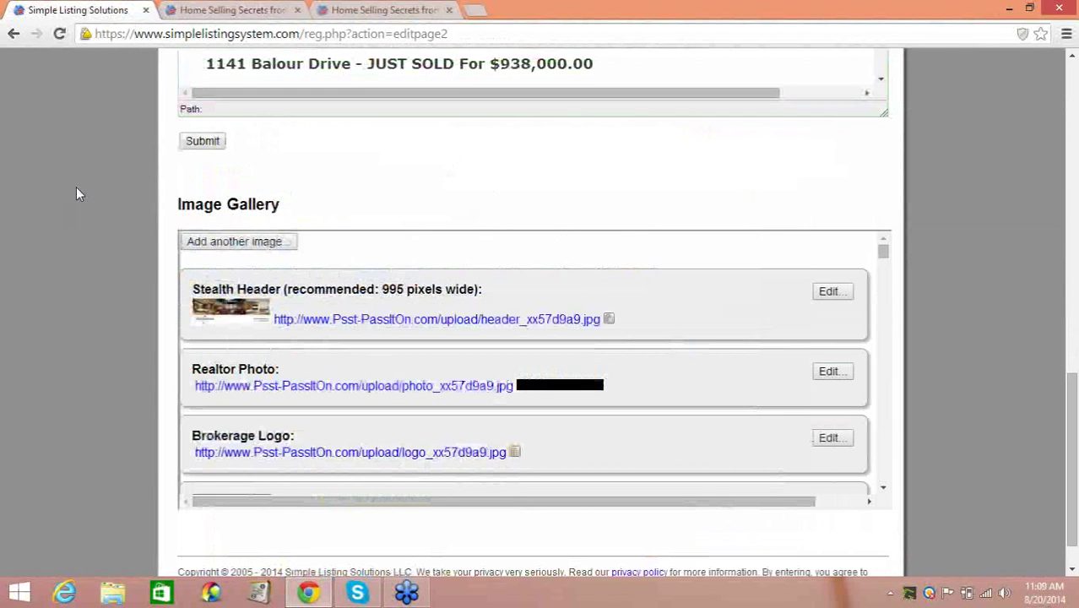
scroll(76, 190, up, 4)
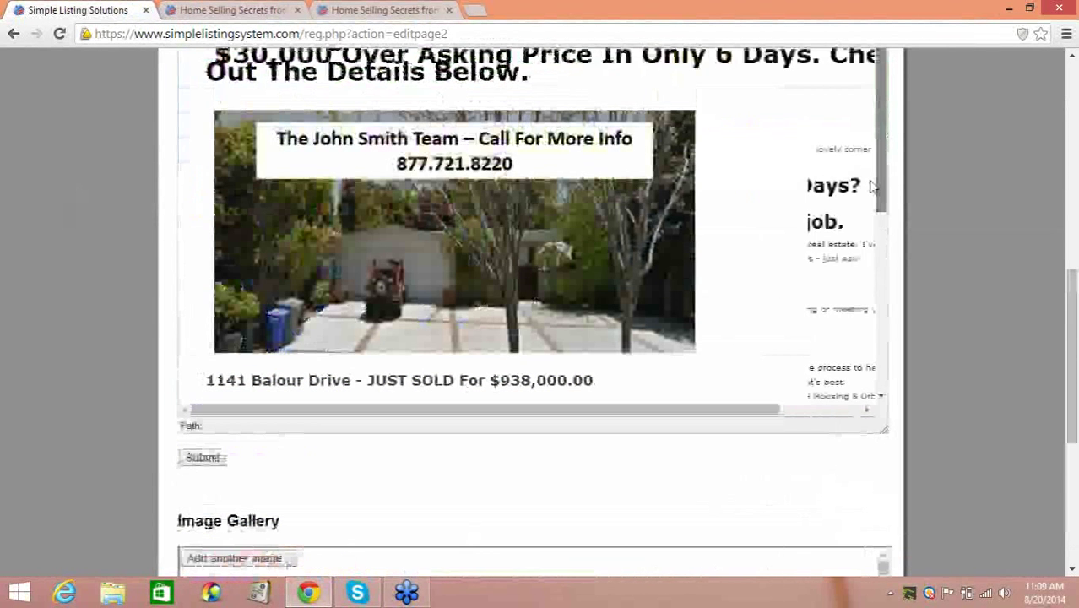
drag(882, 102, 869, 257)
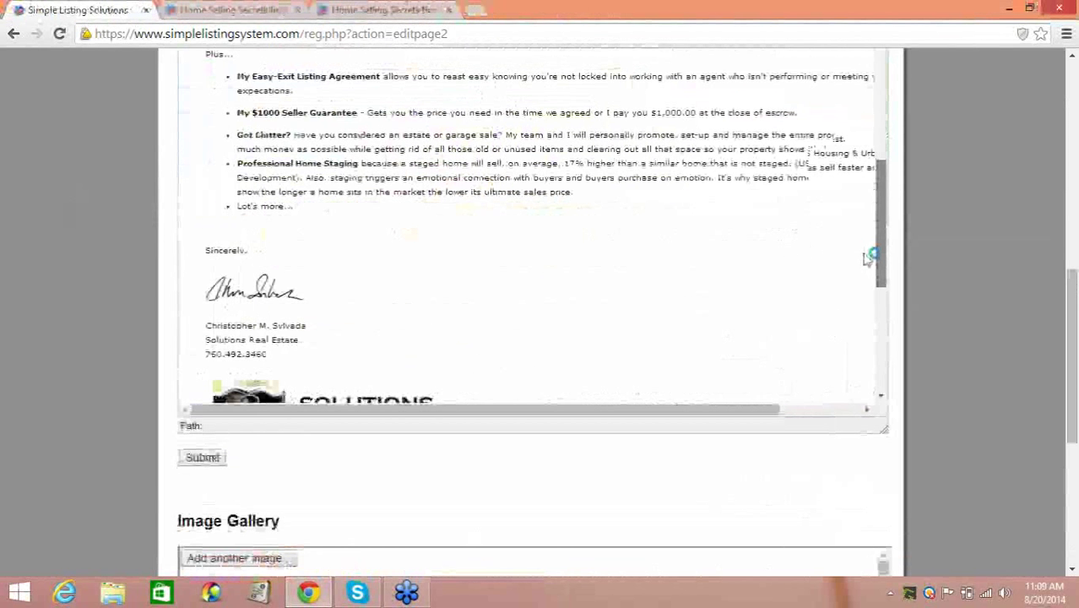
scroll(540, 261, down, 1)
click(257, 268)
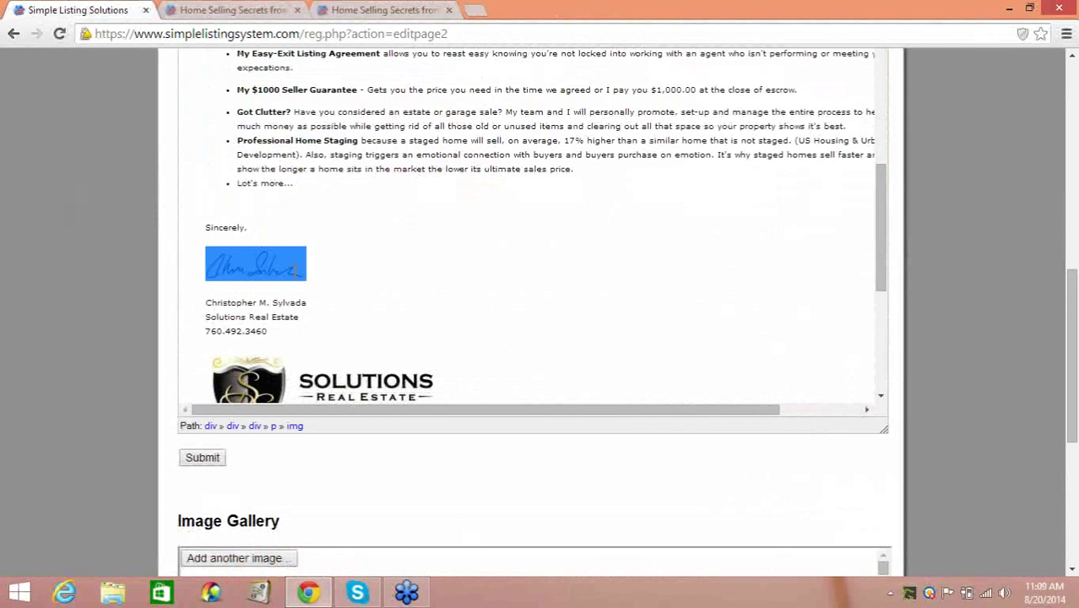
key(Delete)
Replace the sign-off with the new agent's name, 'Re/Max Advisors' company line and phone number.
drag(207, 285, 316, 282)
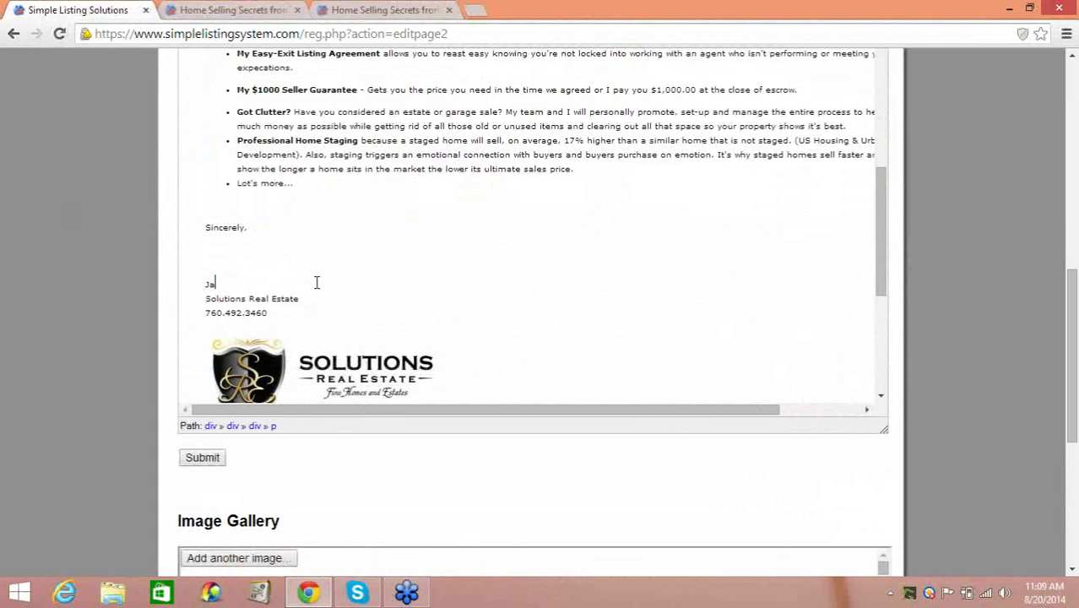
triple_click(202, 297)
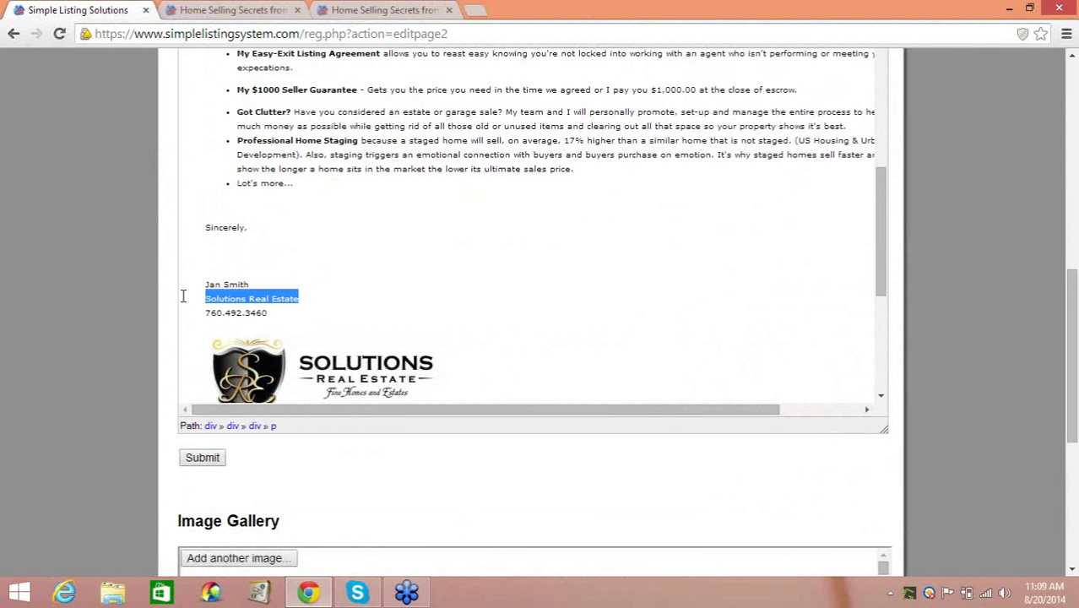
text(Re/)
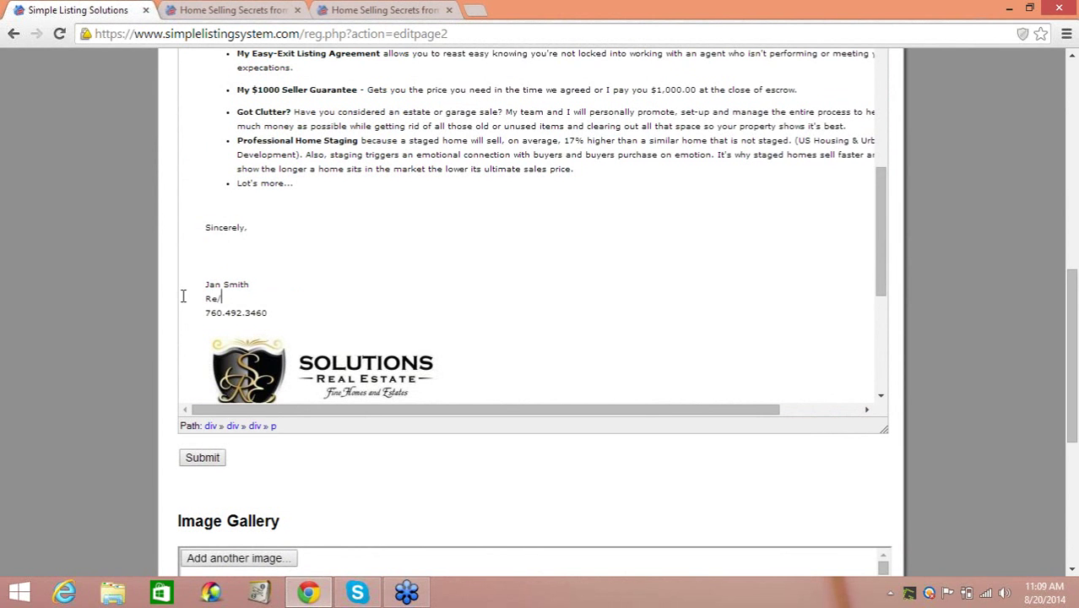
text(Max Advisors)
click(272, 312)
key(BackSpace)
key(BackSpace)
key(BackSpace)
key(BackSpace)
key(BackSpace)
key(BackSpace)
key(BackSpace)
key(BackSpace)
key(BackSpace)
key(BackSpace)
key(BackSpace)
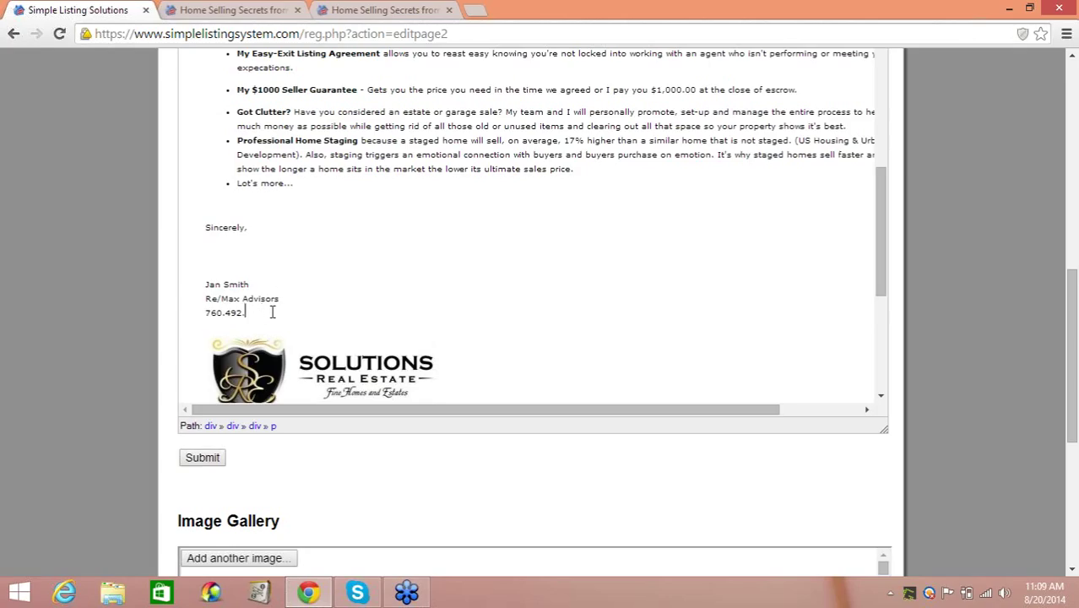
key(BackSpace)
Delete the Solutions Real Estate logo, the PS line and the embedded Flash video from the letter.
scroll(540, 194, down, 3)
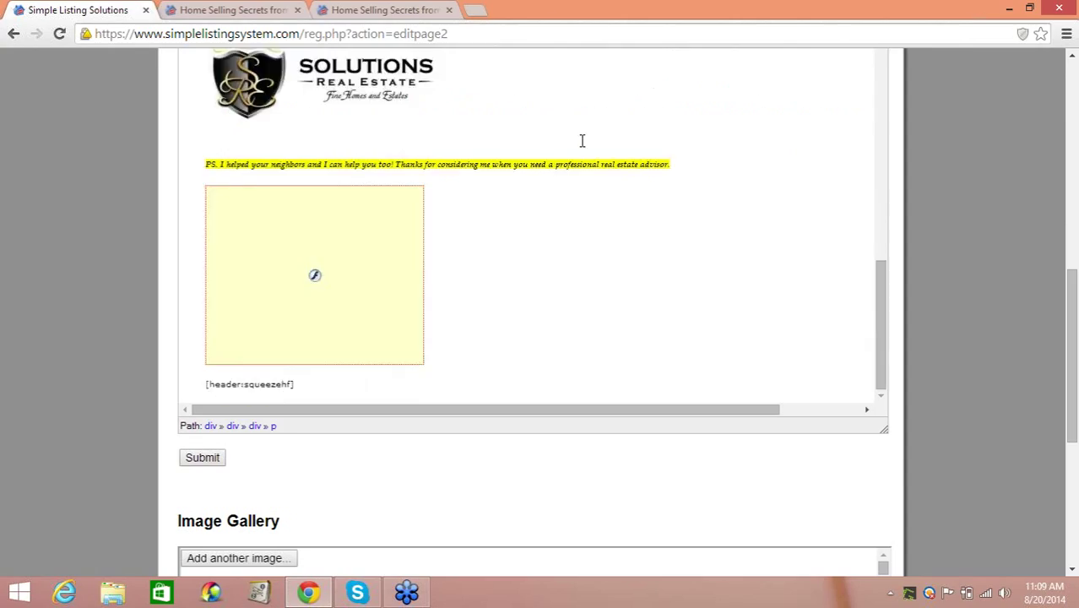
scroll(272, 152, up, 1)
click(269, 154)
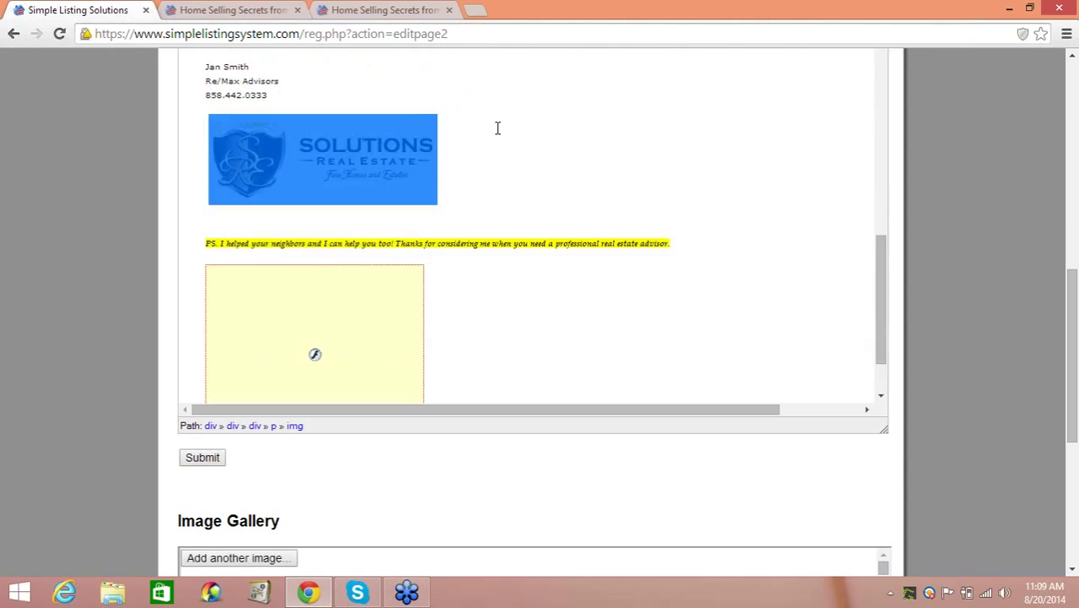
key(Delete)
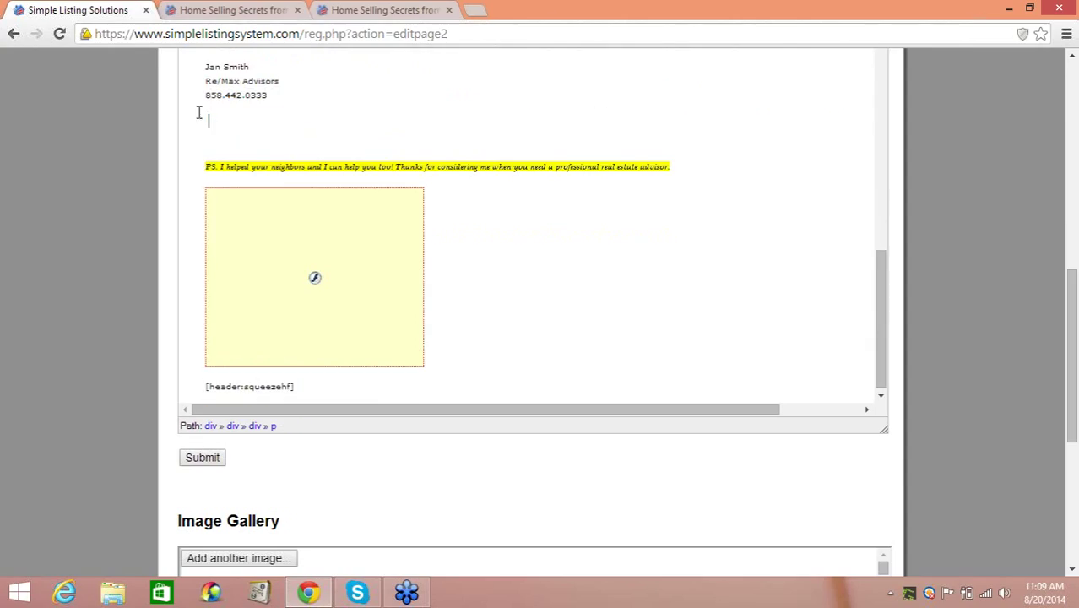
click(251, 156)
triple_click(251, 156)
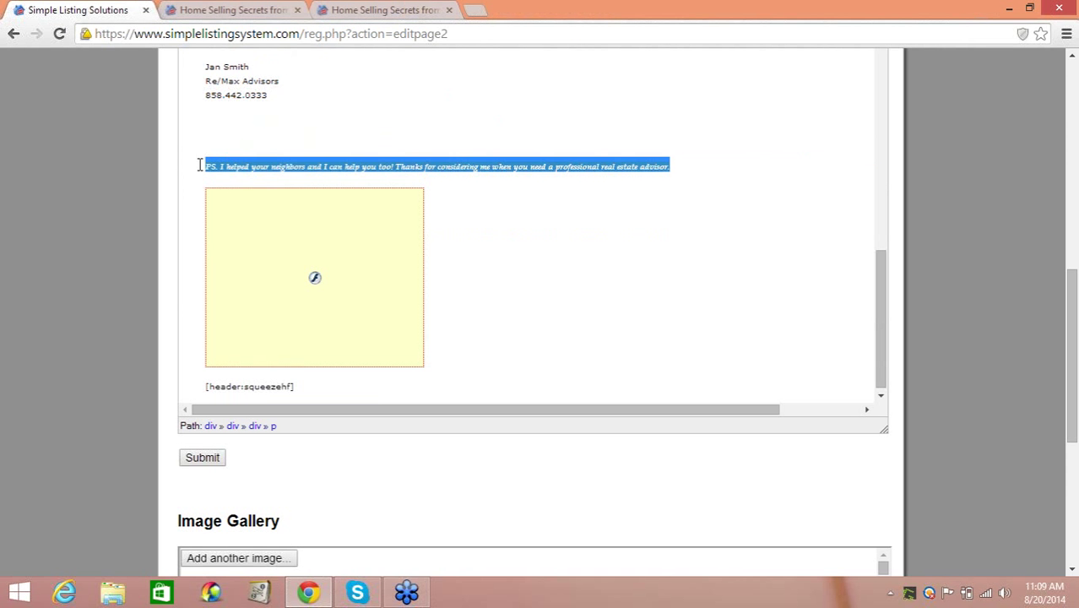
key(Delete)
click(300, 277)
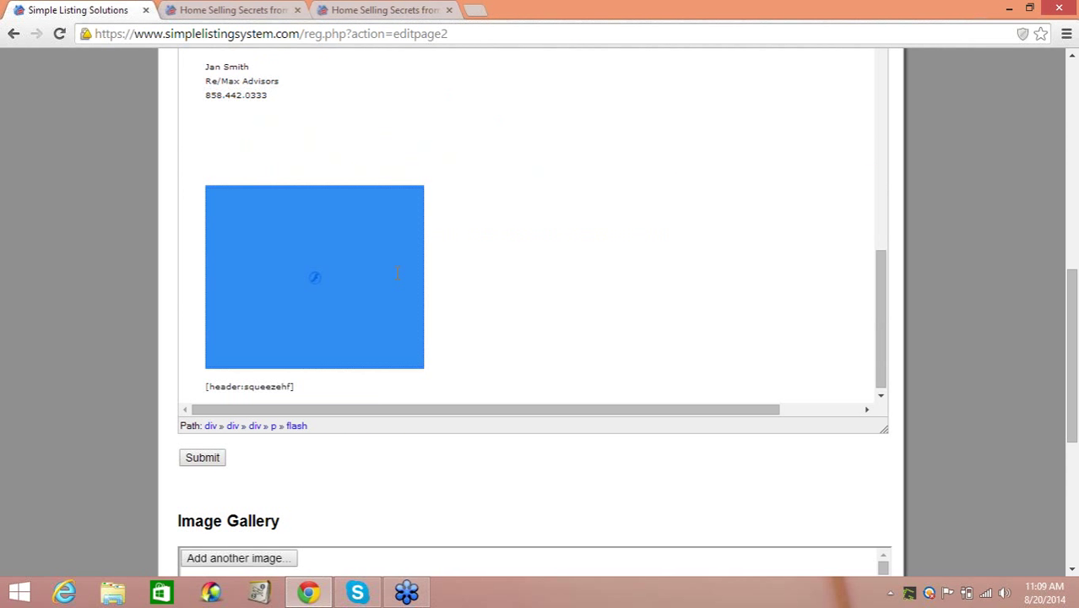
key(Delete)
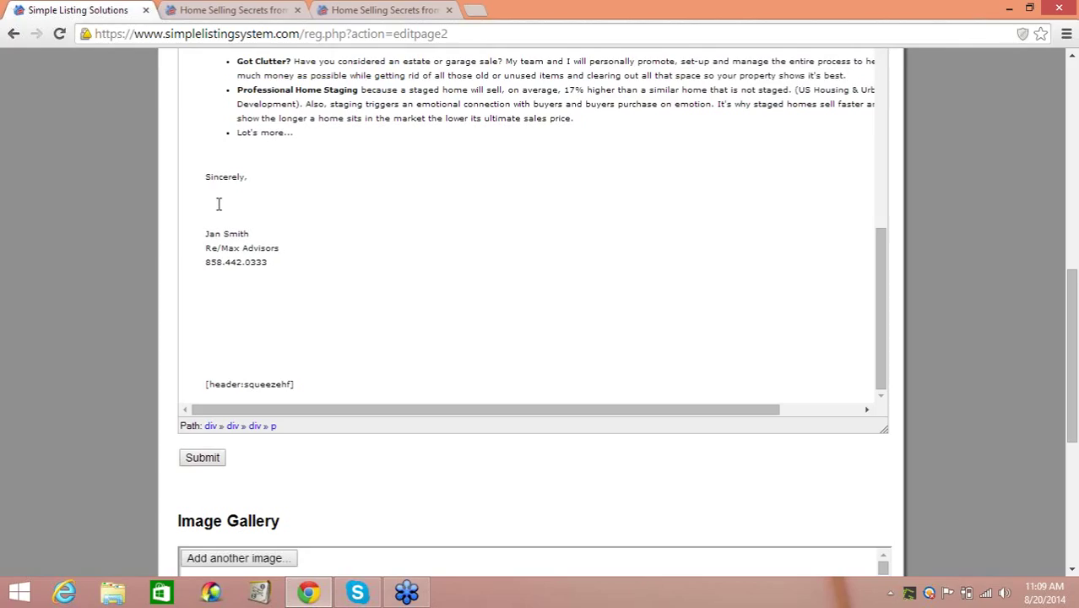
Save the page, return to the back-office main menu and open a new browser tab.
click(209, 202)
scroll(94, 244, up, 1)
scroll(94, 240, up, 7)
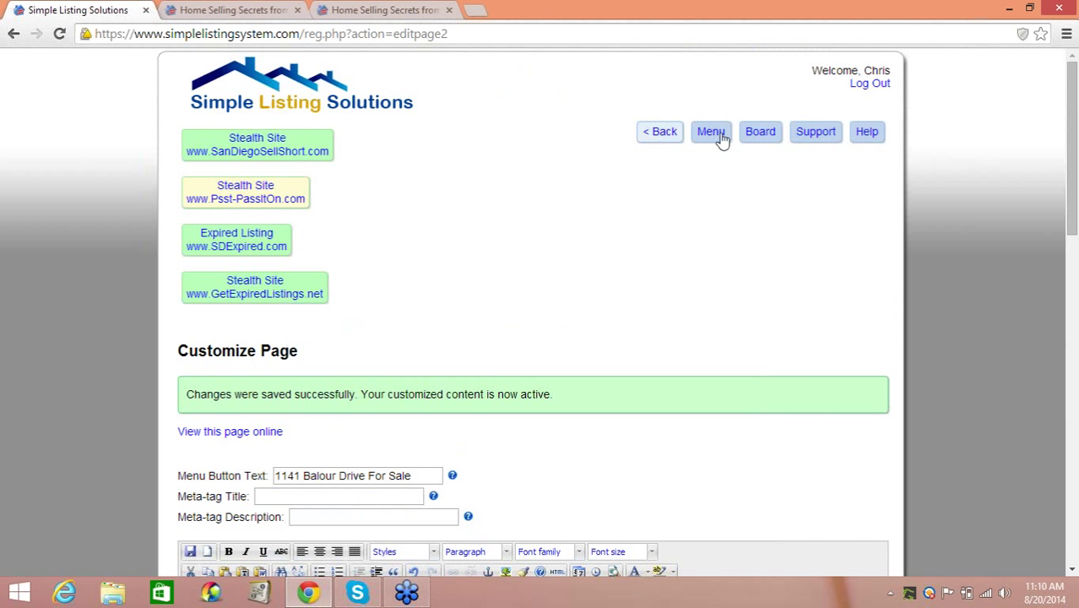
click(716, 138)
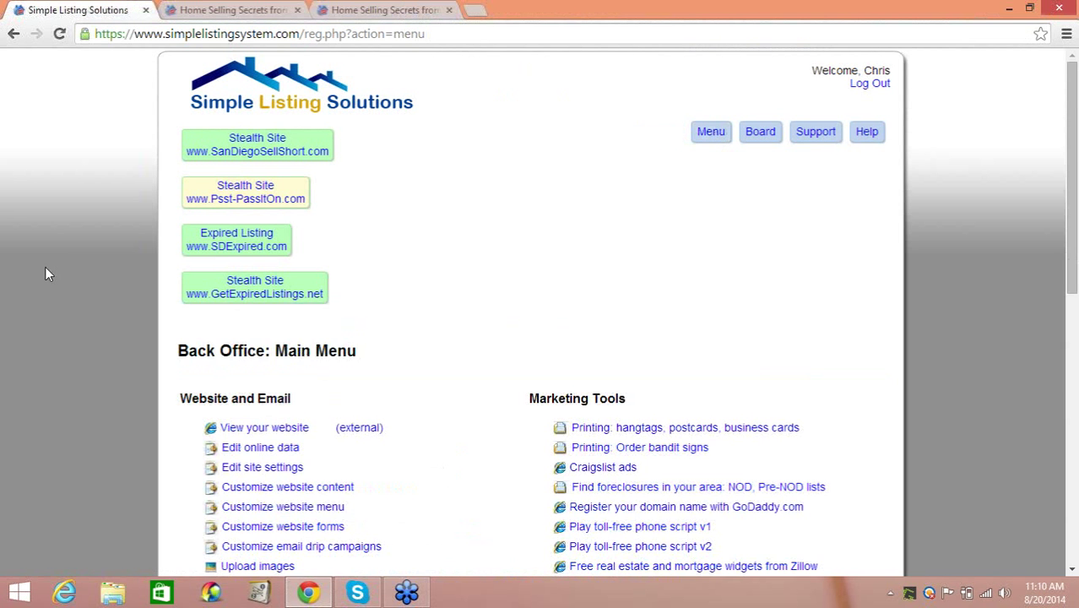
scroll(52, 270, down, 3)
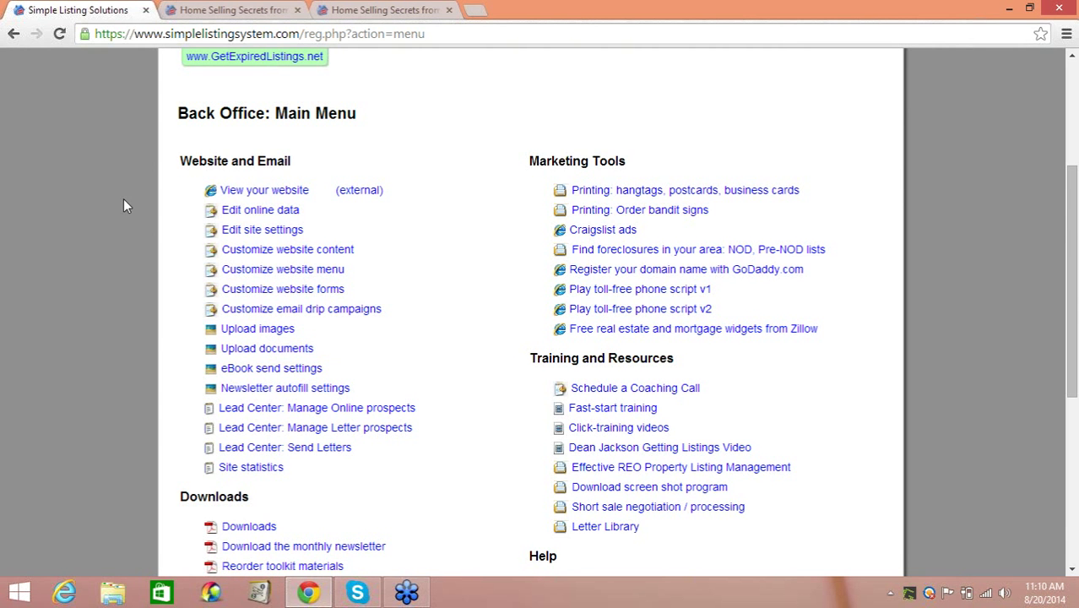
key(ctrl+t)
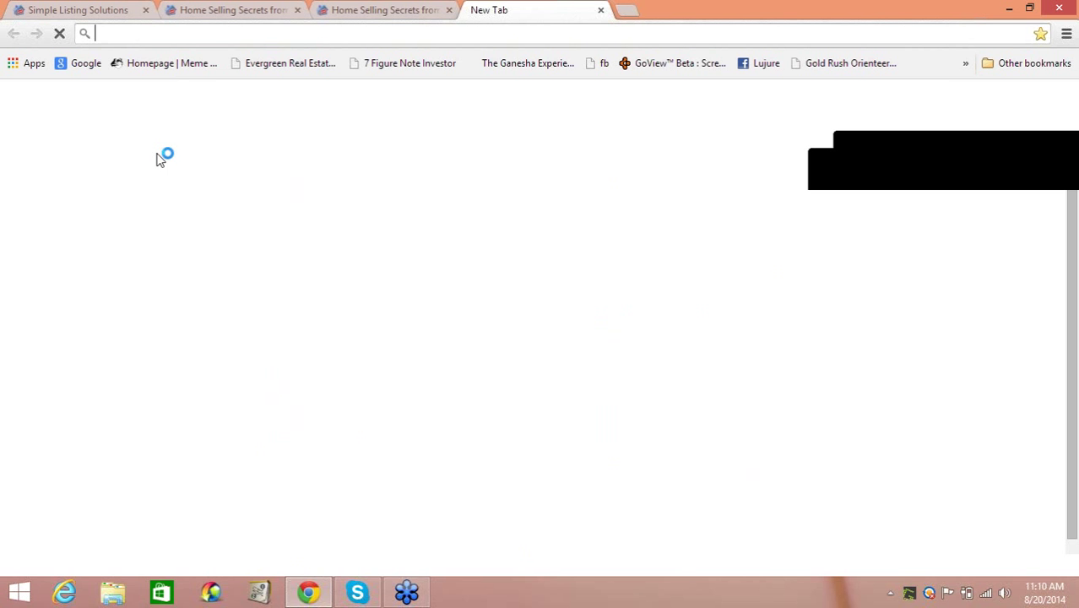
Search Google Images for 'remax logos' and preview the 2083 × 2083 red-and-blue RE/MAX wordmark.
text(remax logos)
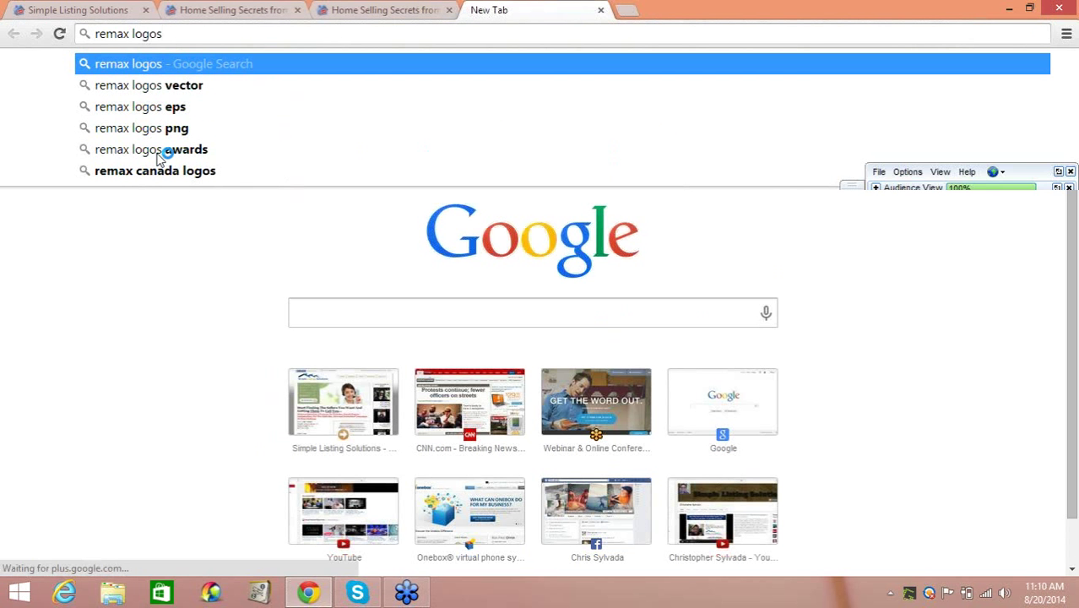
key(Return)
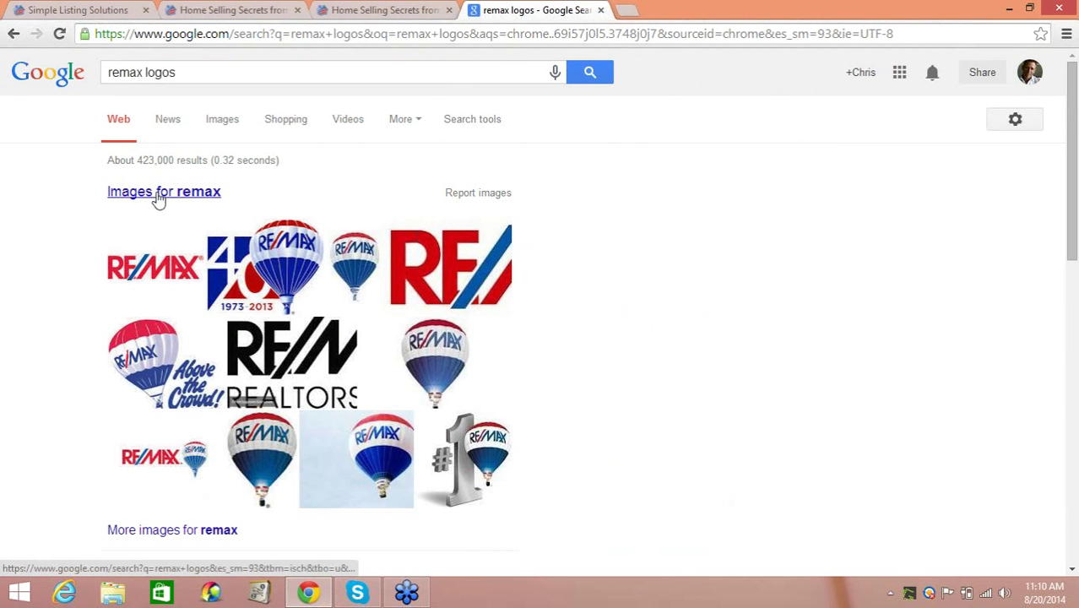
click(159, 193)
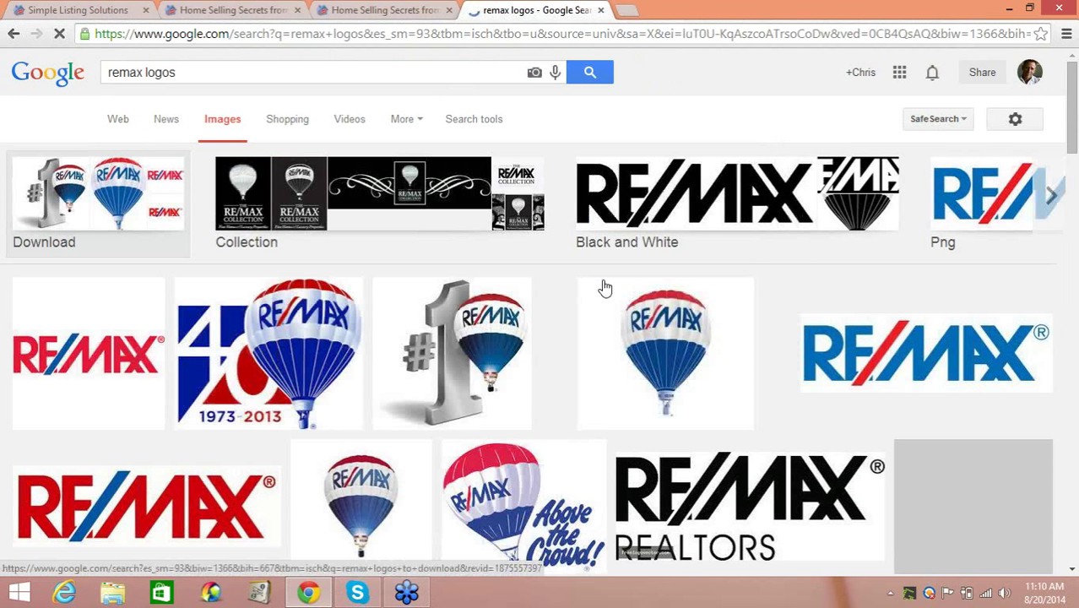
scroll(608, 287, down, 1)
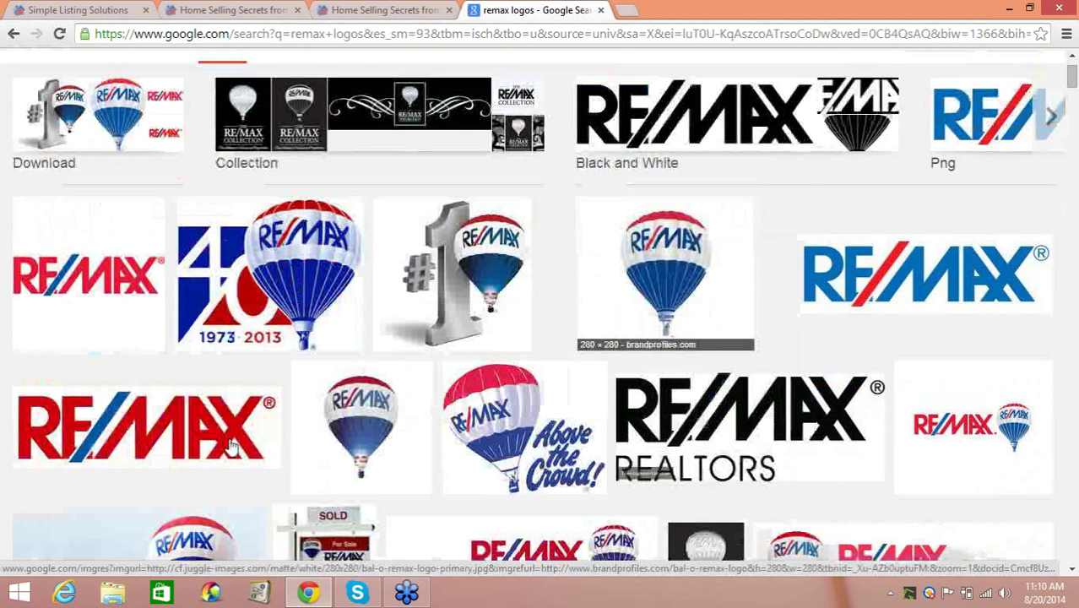
click(72, 285)
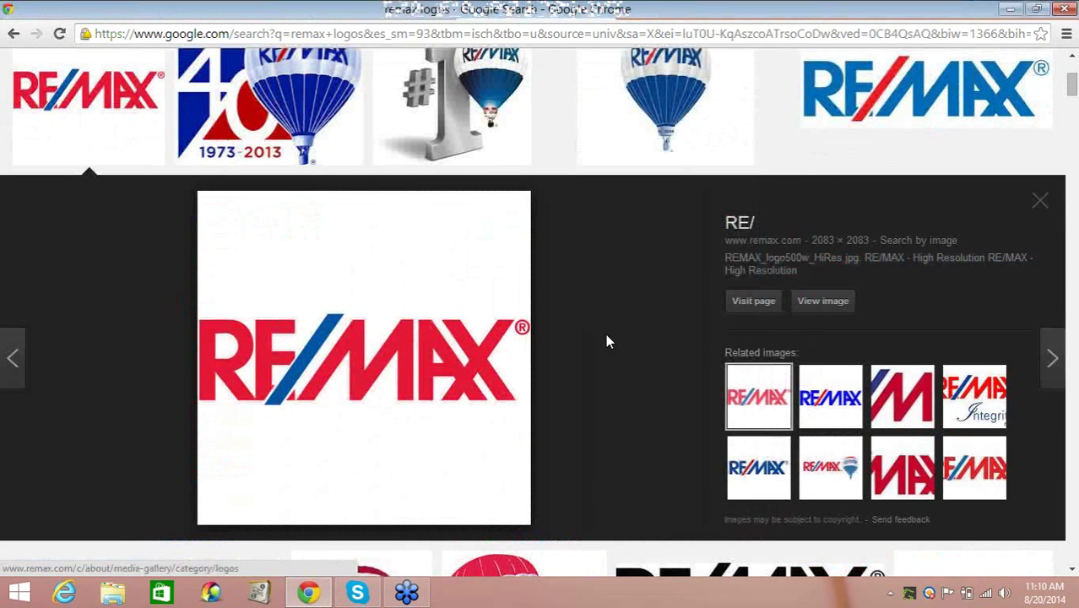
Capture the RE/MAX logo region with Greenshot and save it as remax_logo JPG in Pictures.
right_click(908, 595)
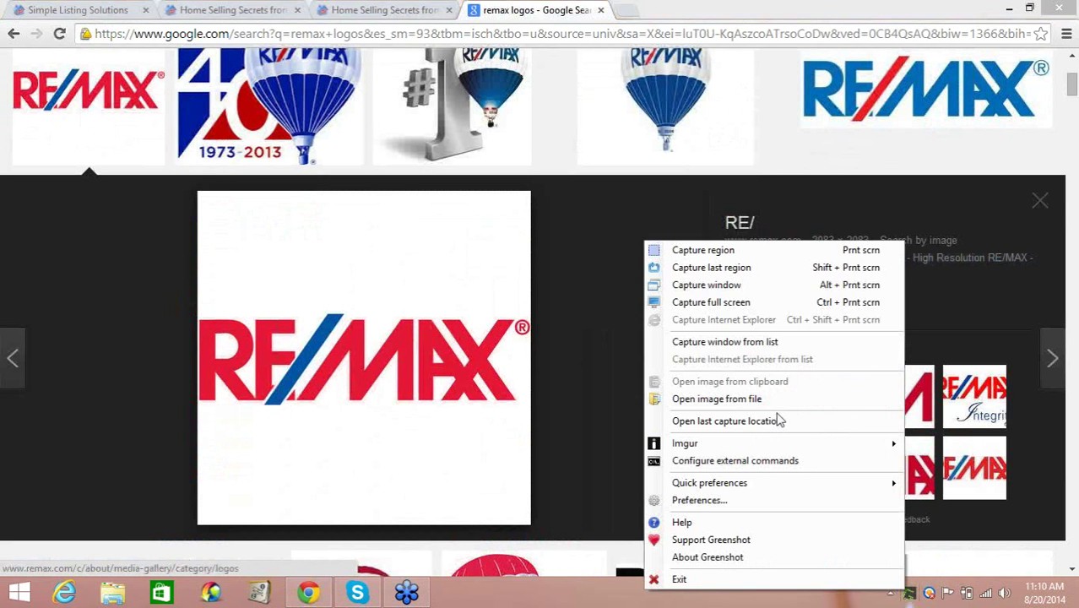
click(686, 250)
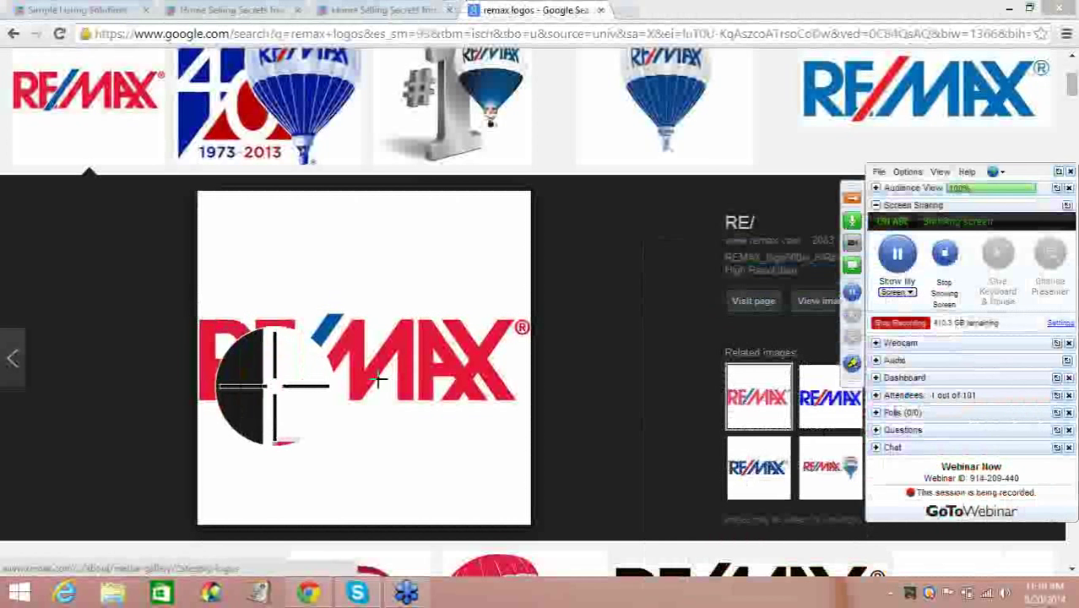
drag(199, 306, 385, 384)
drag(508, 417, 529, 414)
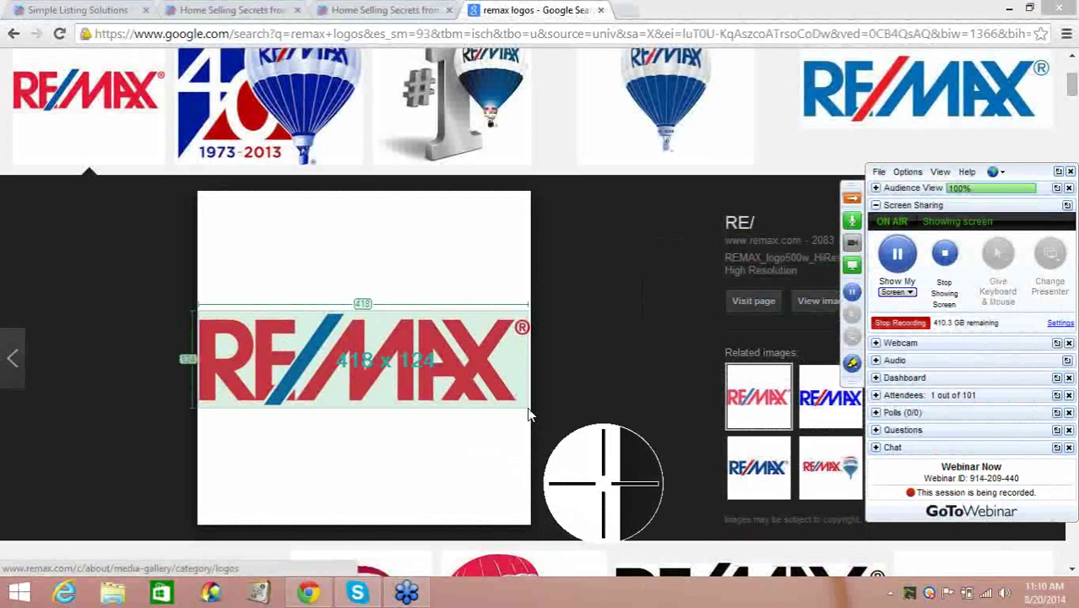
drag(530, 414, 529, 414)
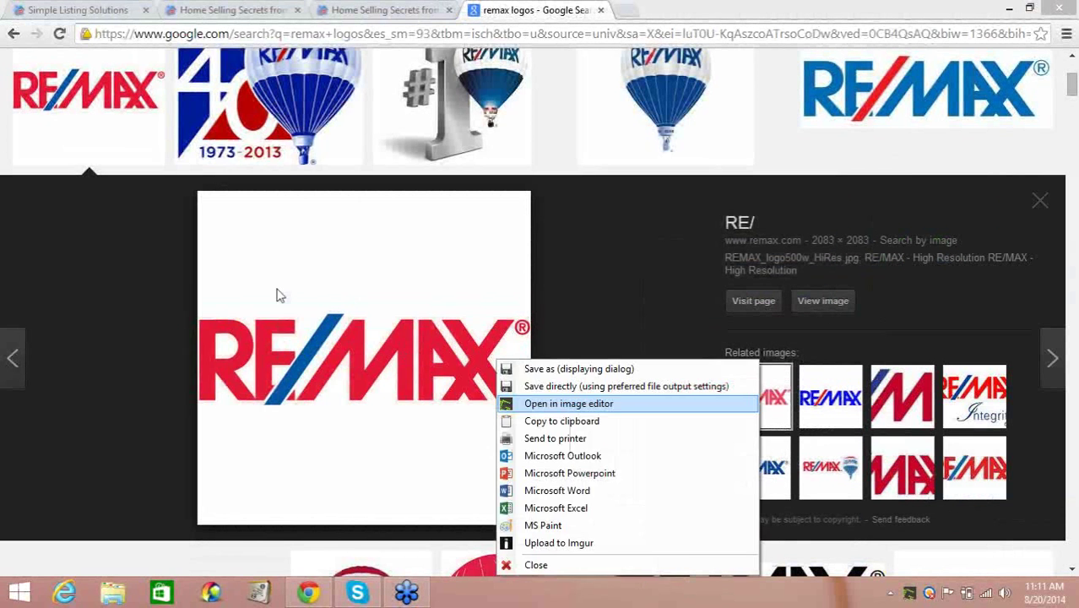
click(590, 363)
text(remax_logo)
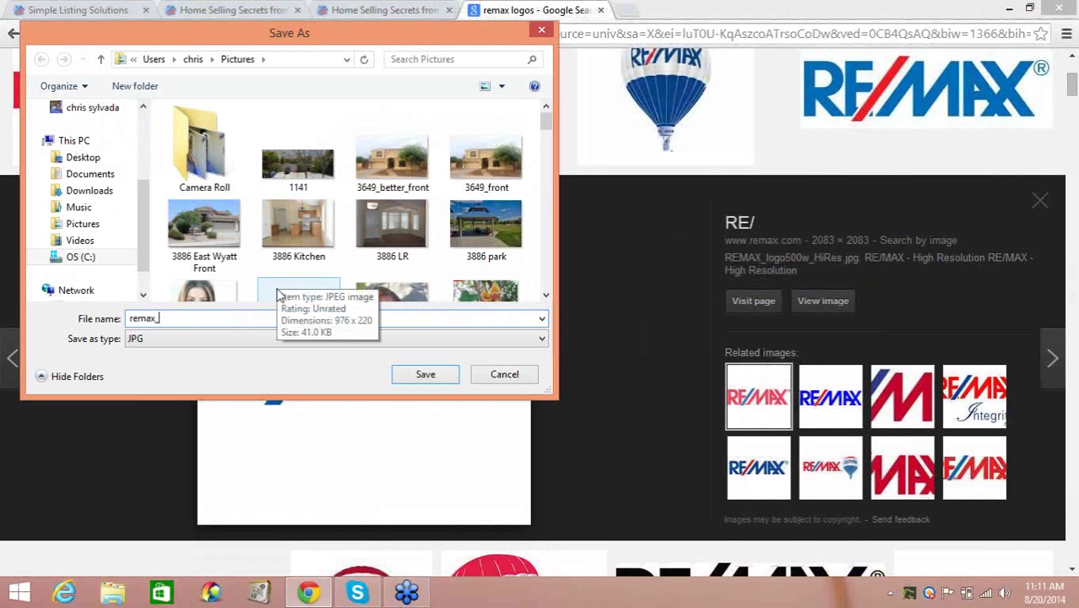
click(426, 374)
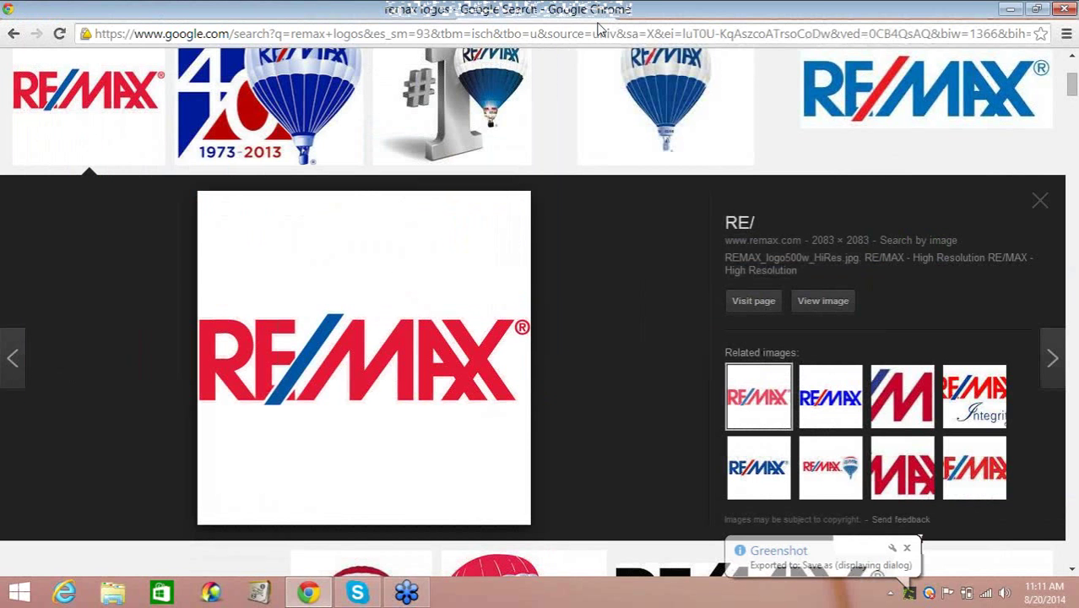
click(601, 10)
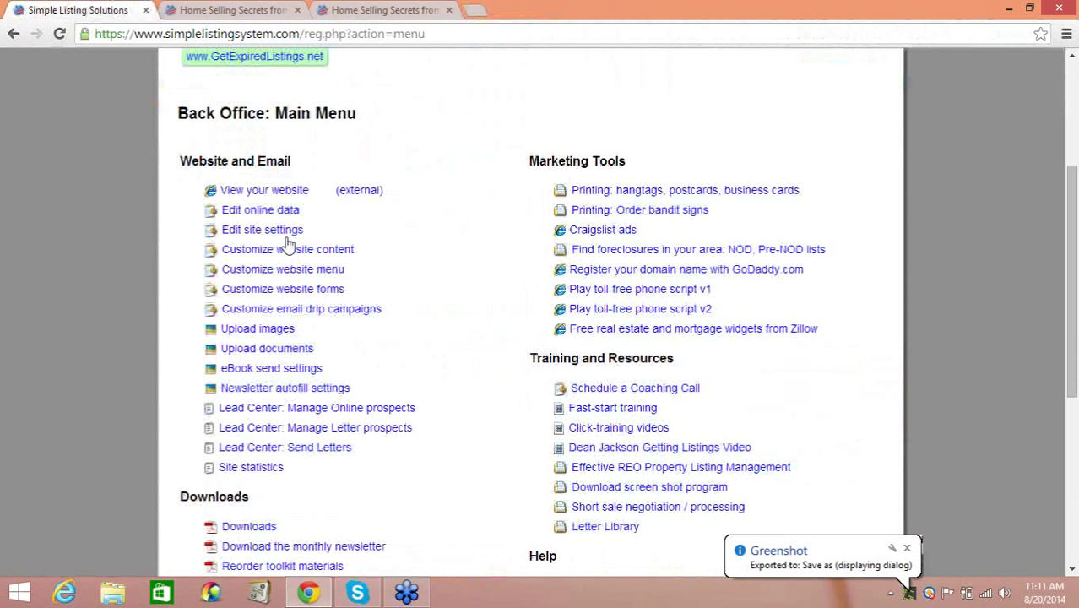
Upload remax_logo.jpg on the Upload Images page.
click(251, 329)
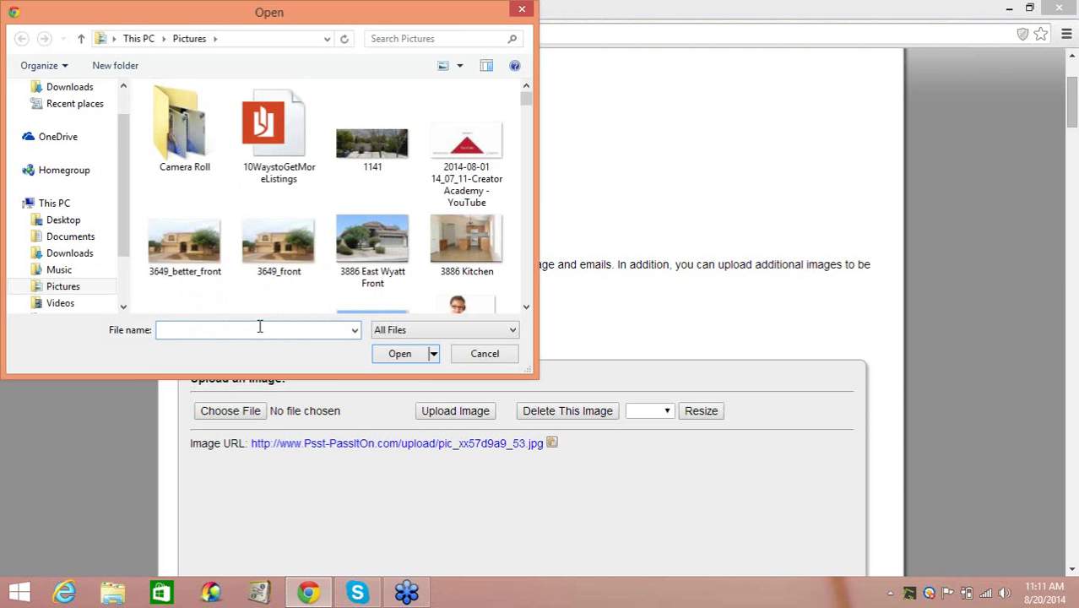
text(re)
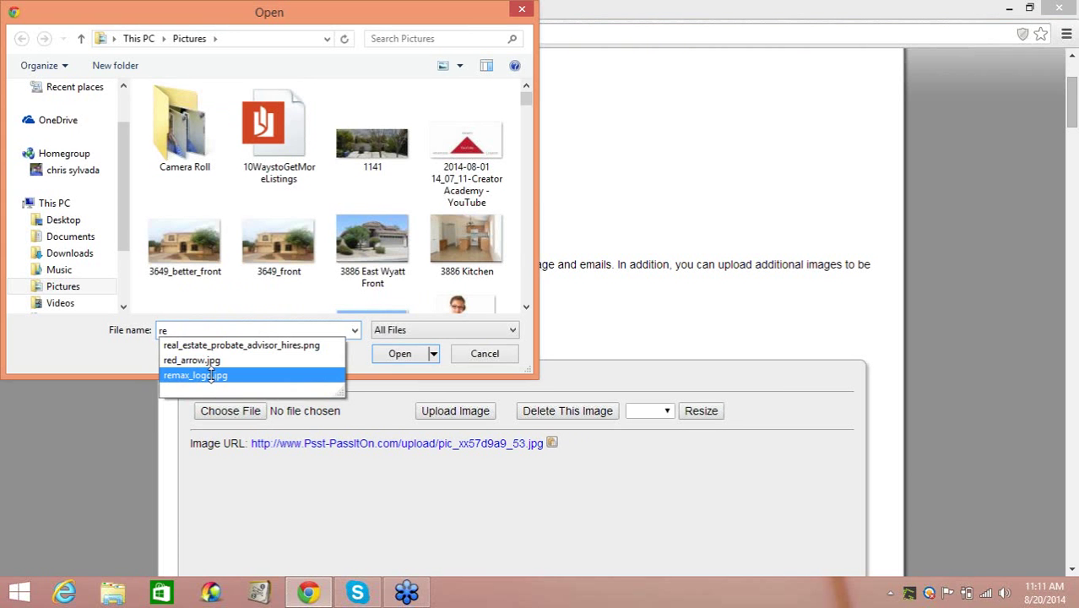
click(214, 375)
click(456, 412)
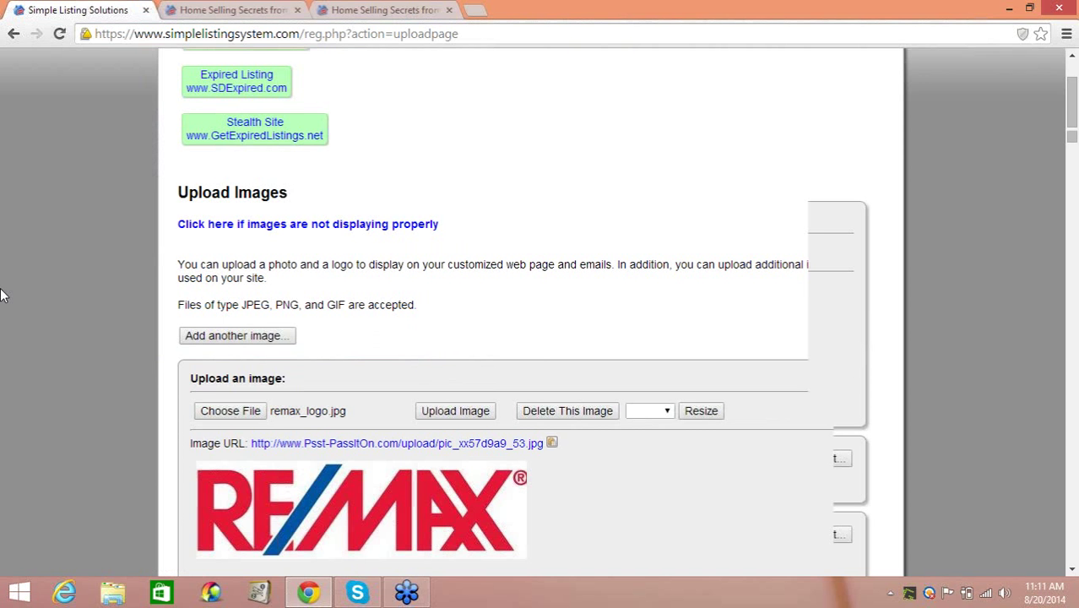
Copy the uploaded logo's image URL and go back to the Back Office menu.
scroll(3, 295, down, 2)
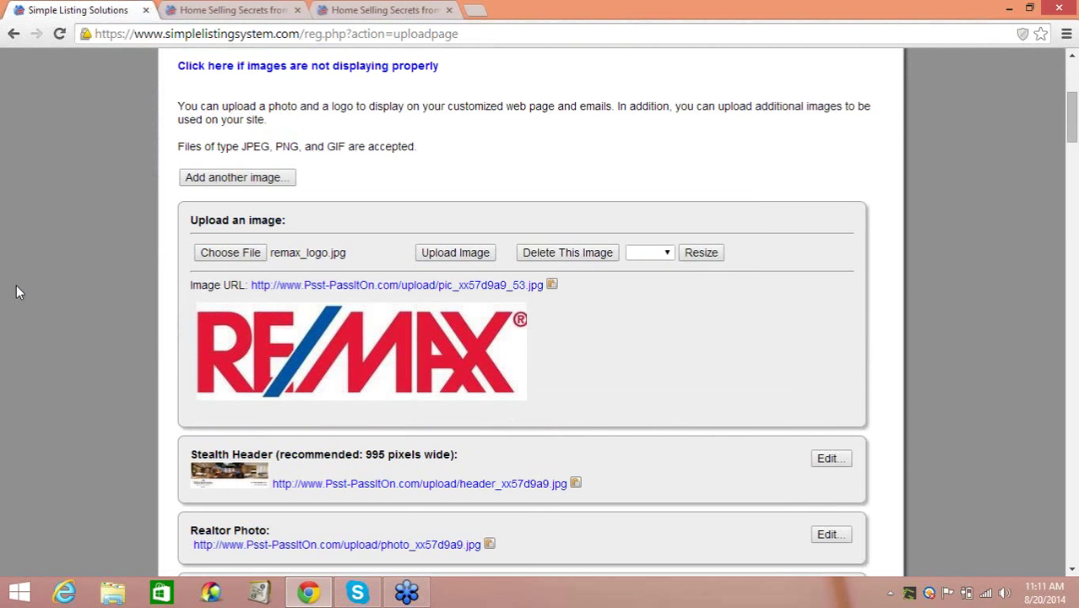
right_click(369, 289)
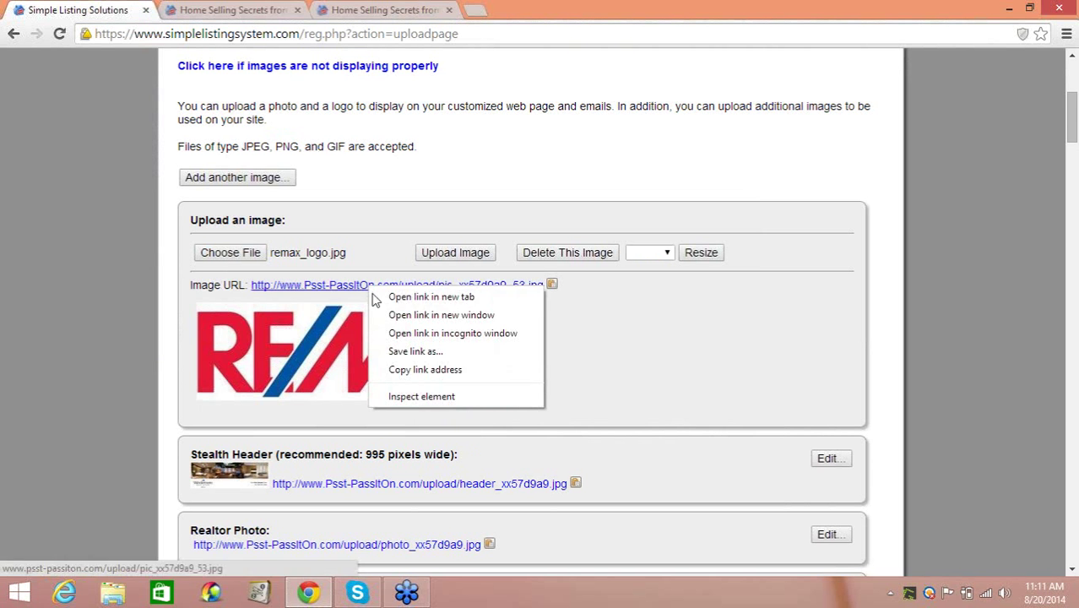
click(424, 369)
scroll(4, 266, up, 2)
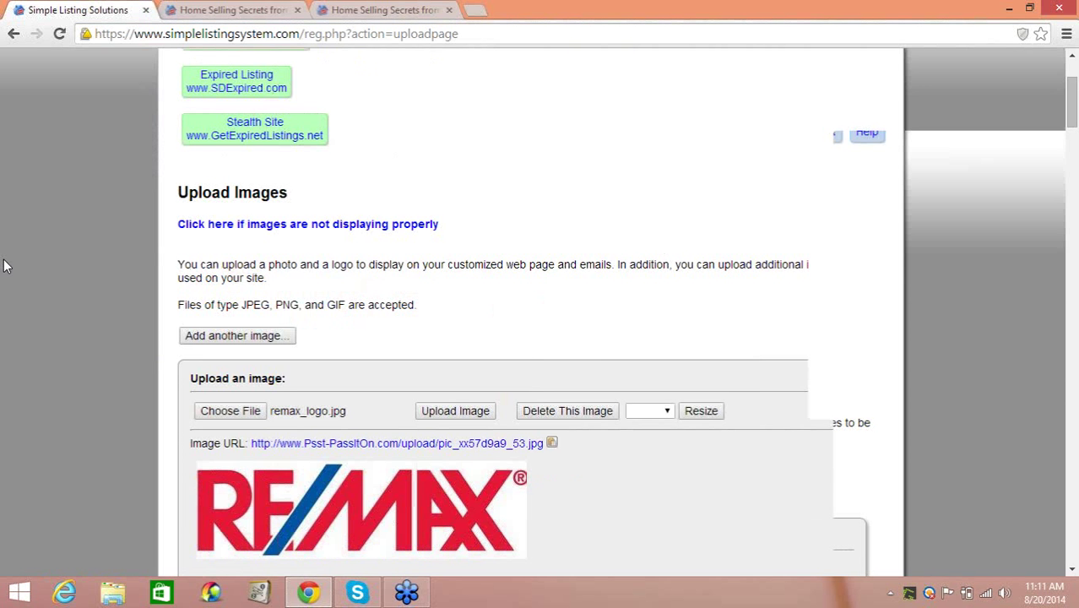
click(711, 137)
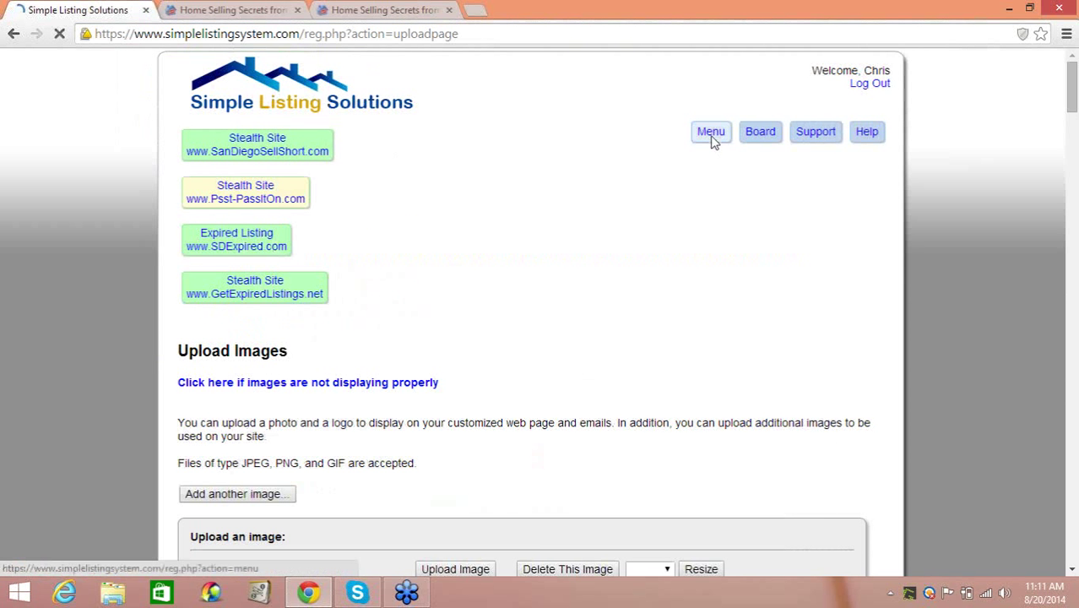
scroll(84, 235, down, 1)
click(289, 407)
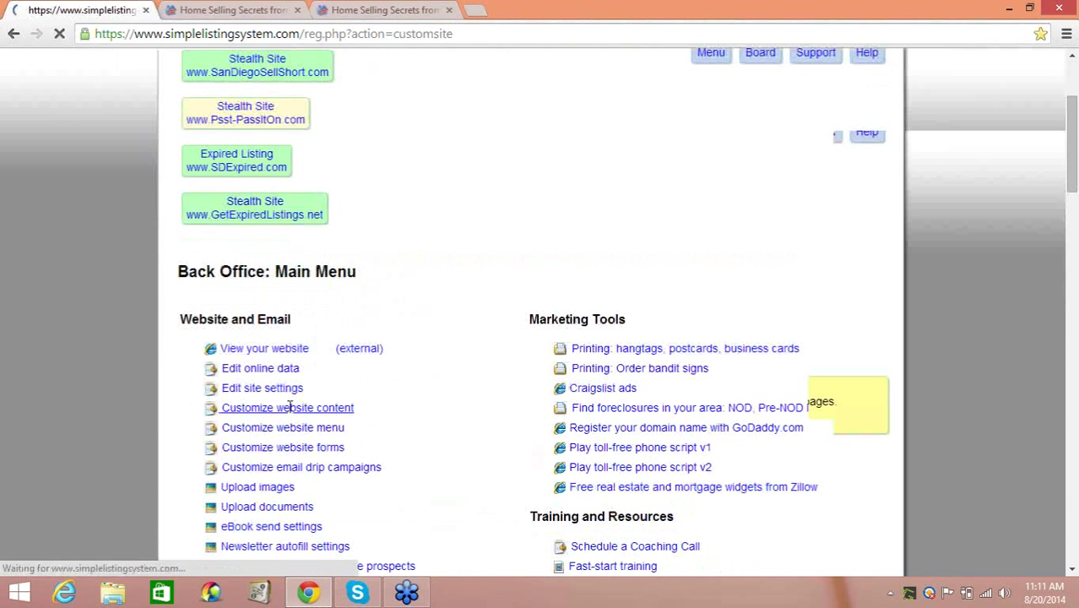
scroll(67, 250, down, 5)
scroll(68, 250, down, 11)
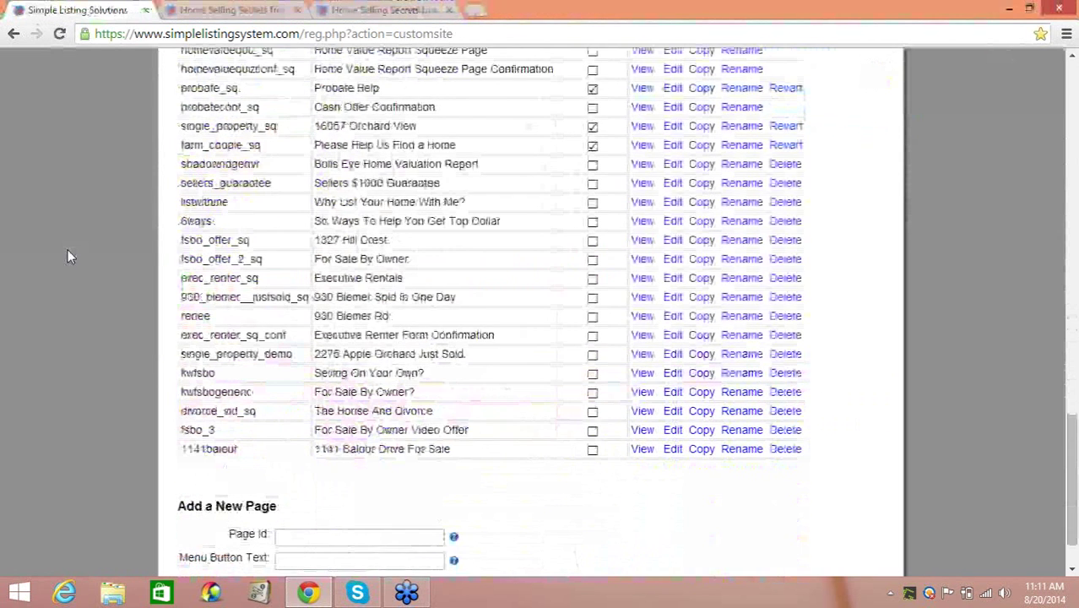
scroll(68, 249, down, 1)
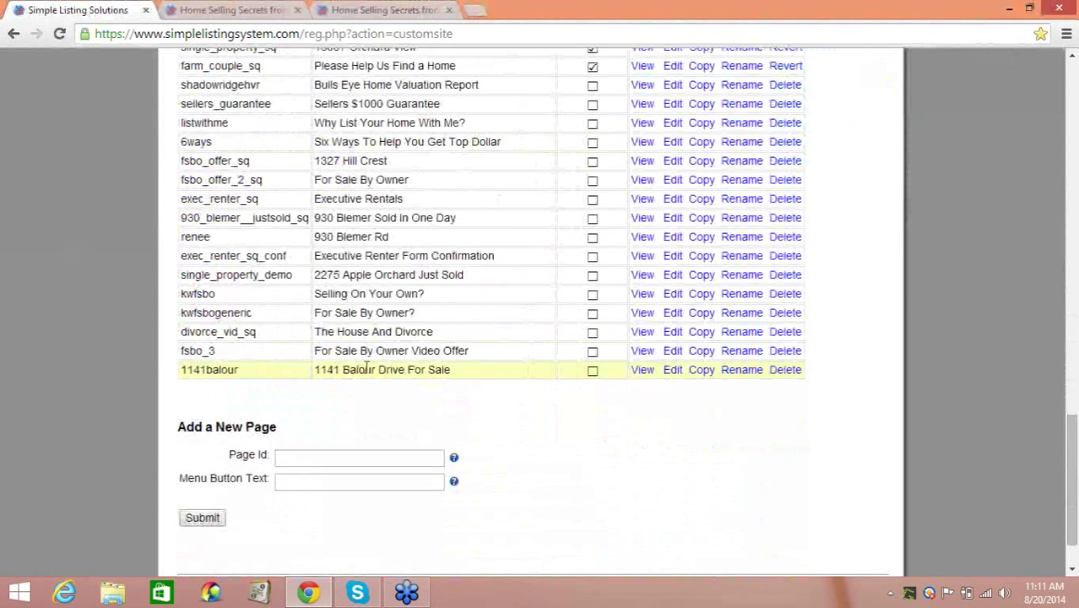
click(673, 372)
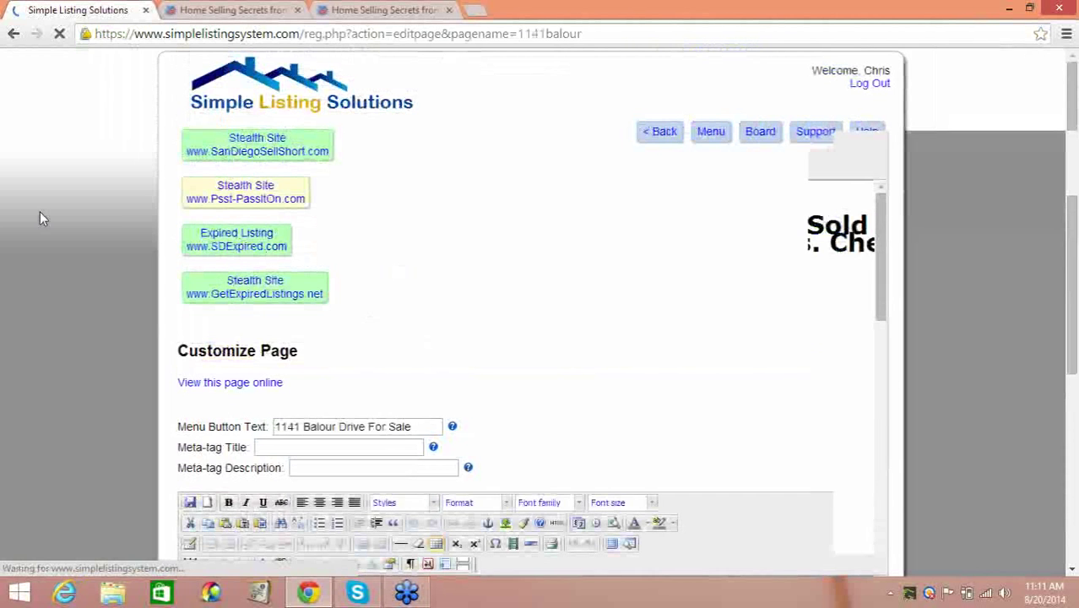
Scroll to the letter's signature block and Solutions Real Estate logo in the page editor.
scroll(40, 211, down, 5)
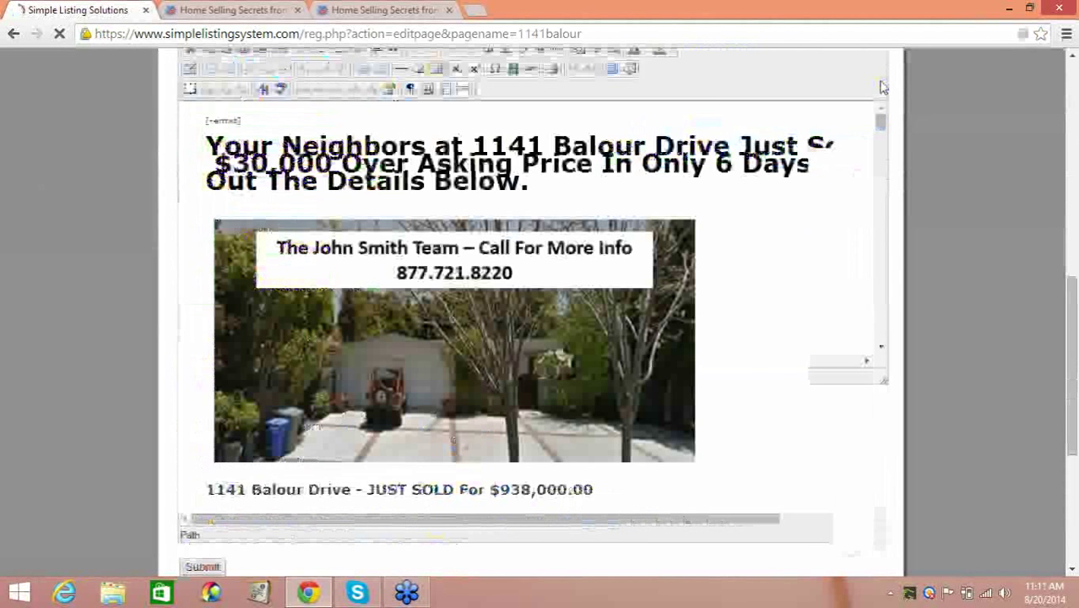
scroll(872, 127, down, 2)
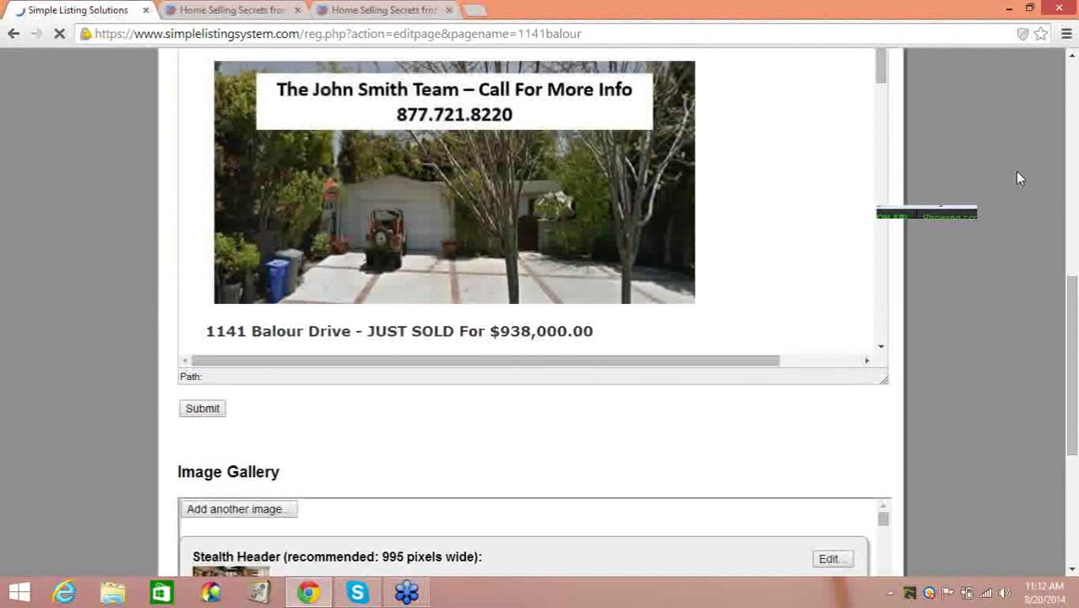
scroll(878, 227, down, 2)
scroll(878, 220, down, 5)
scroll(856, 214, up, 1)
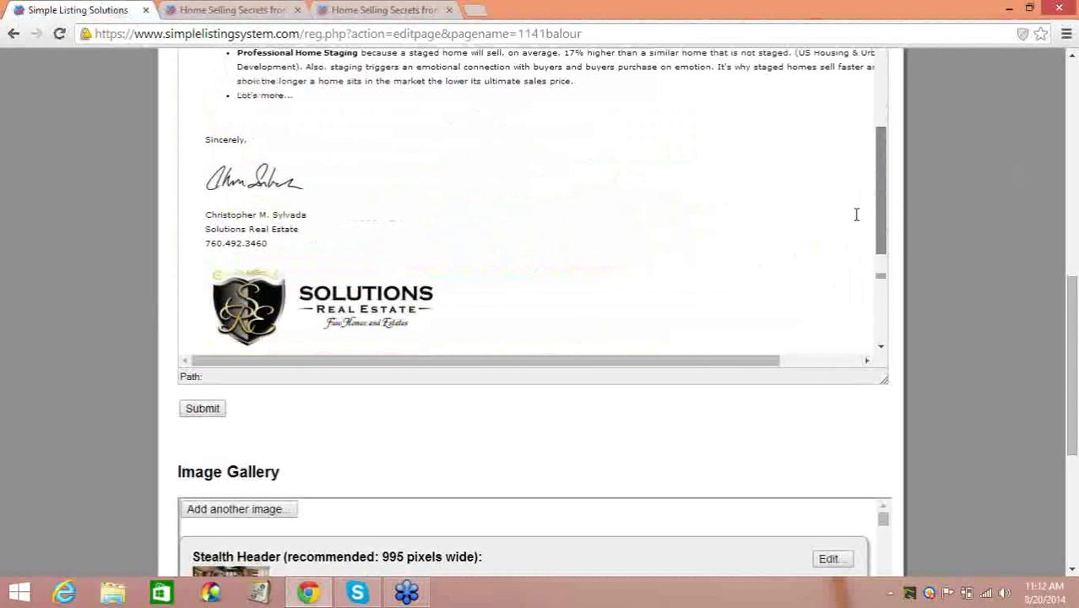
scroll(856, 215, down, 1)
Delete the Solutions logo and replace the signer's name line with the new agent's name.
click(340, 226)
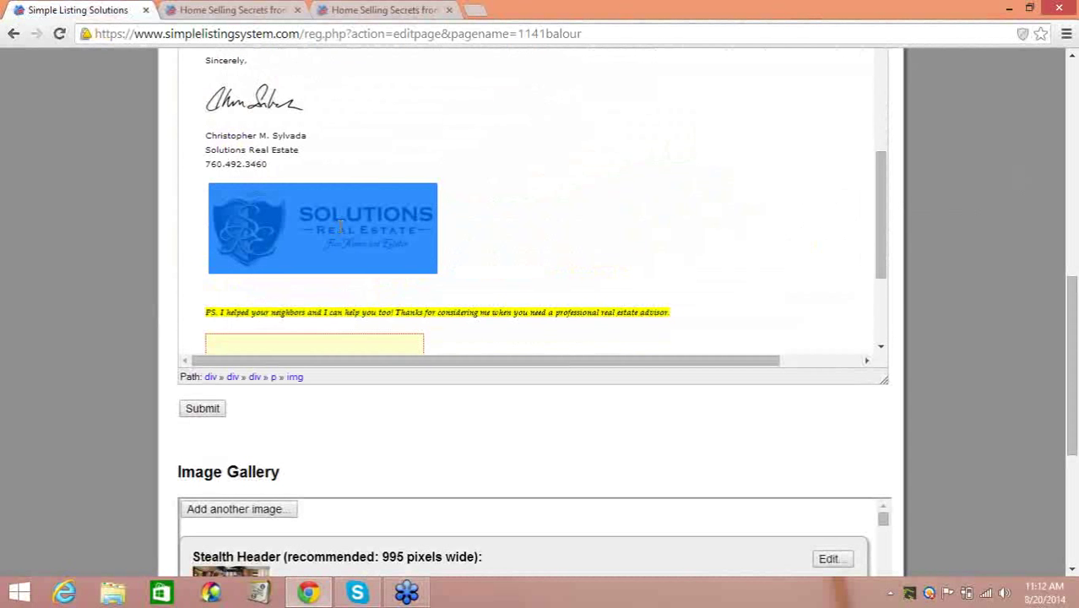
key(Delete)
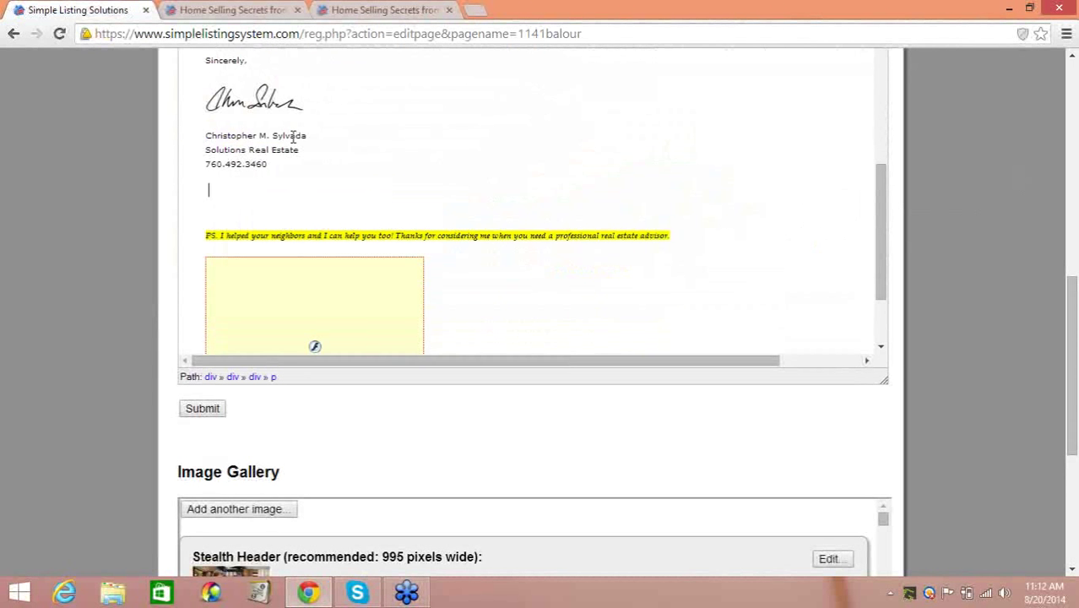
triple_click(293, 137)
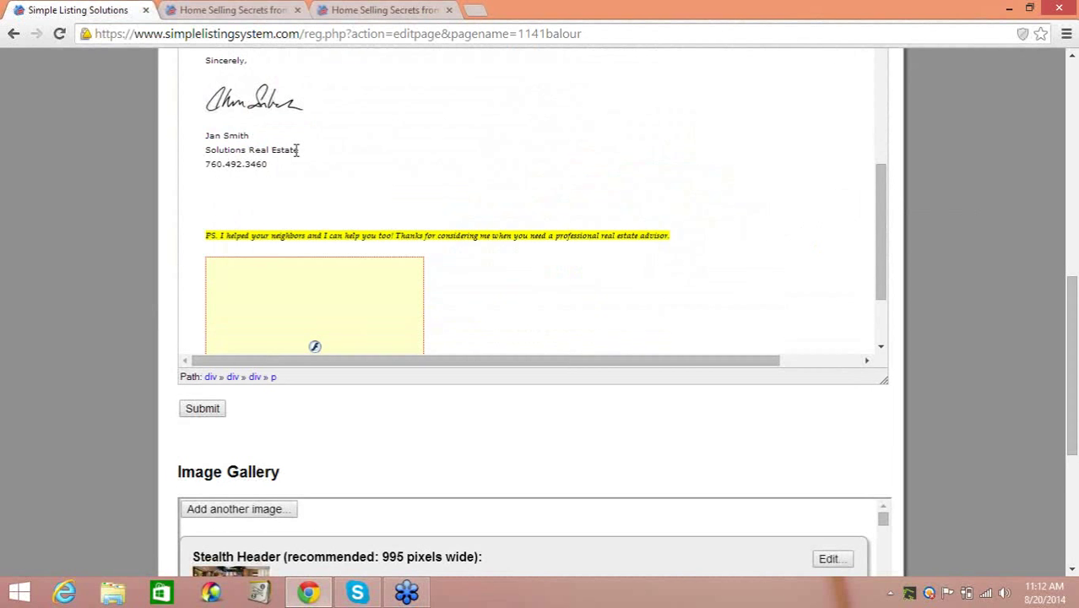
Change the sign-off's company line to 'Re/Max Advsors'.
drag(302, 149, 201, 152)
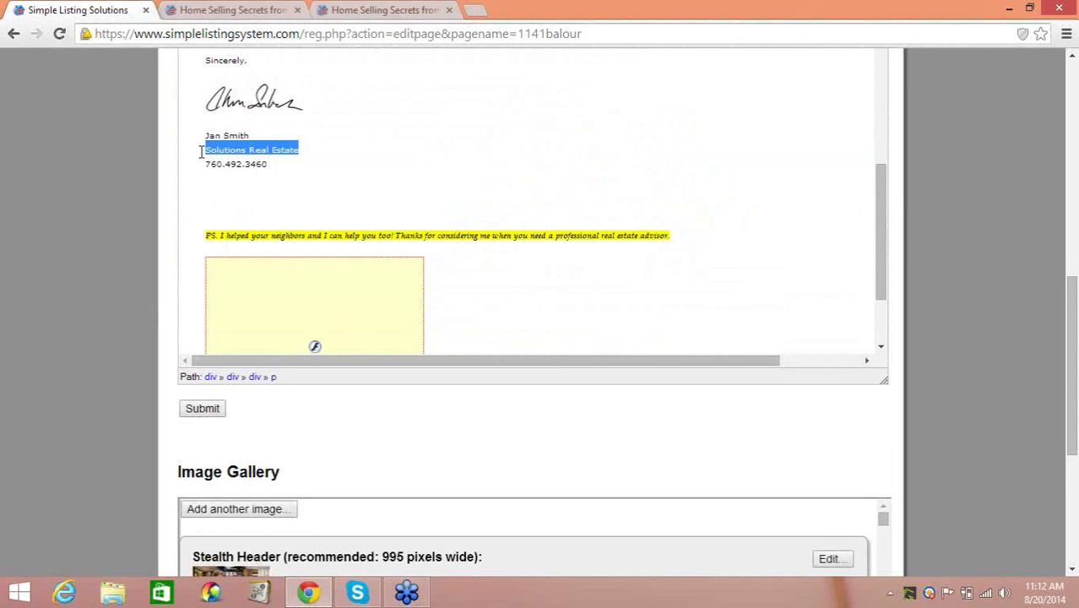
text(Re/Ma)
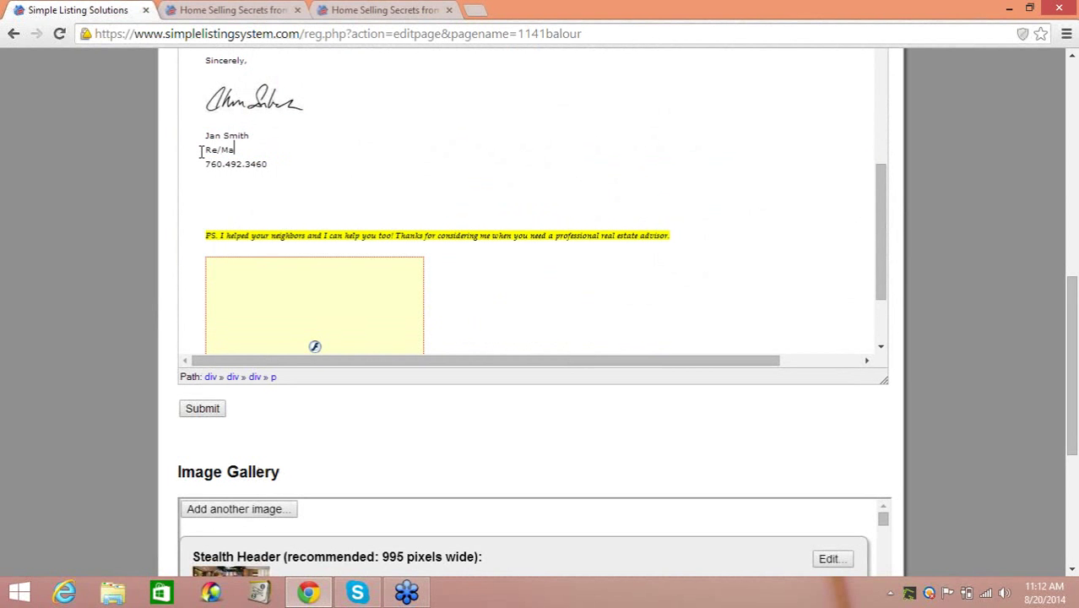
text(x Advsors)
click(262, 192)
scroll(237, 281, up, 1)
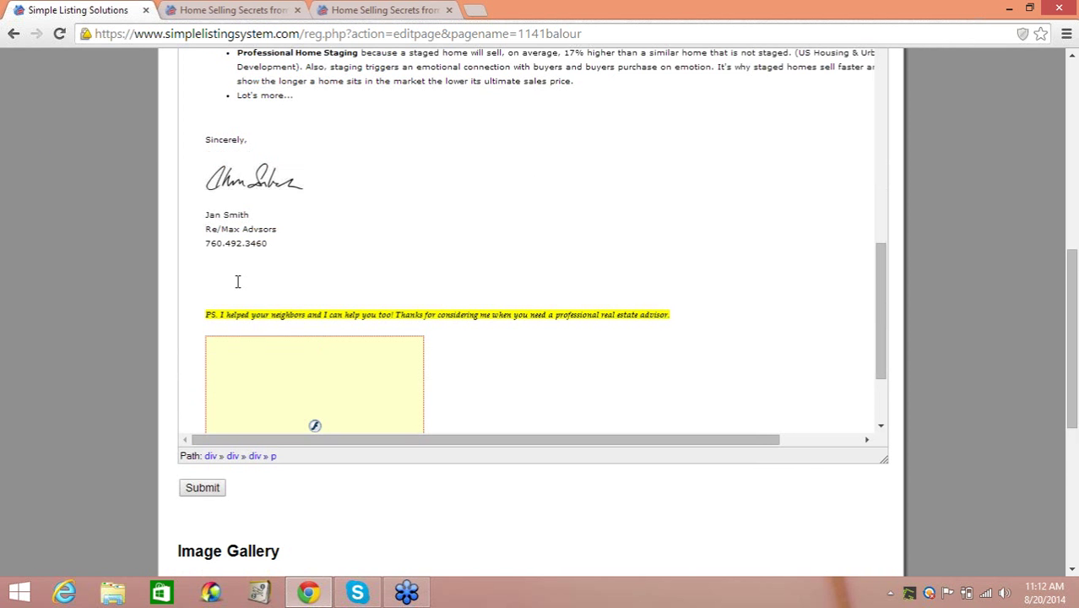
scroll(237, 281, down, 1)
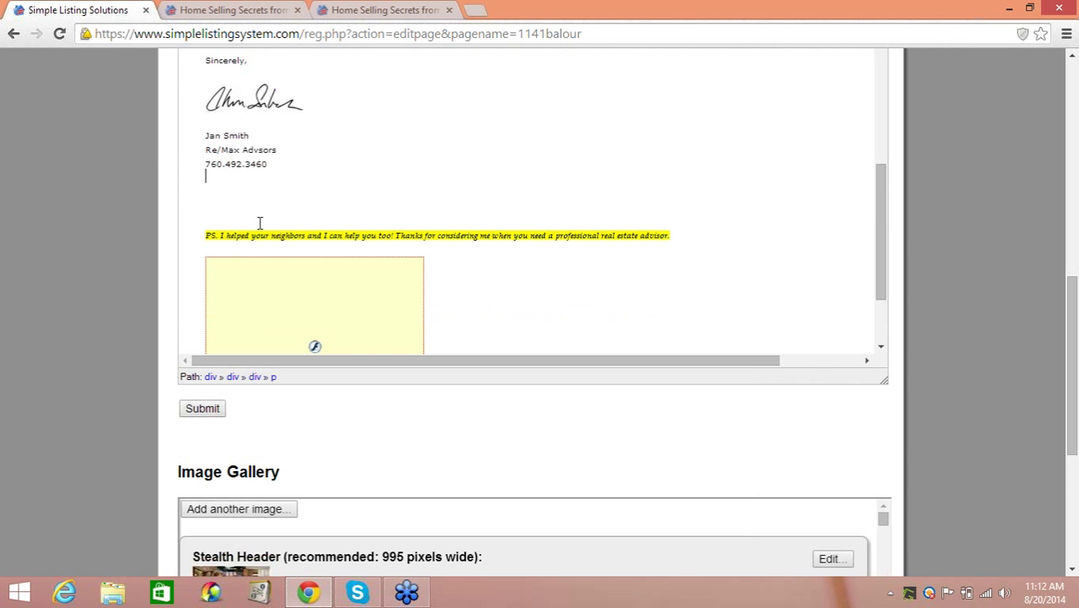
scroll(85, 184, up, 2)
scroll(85, 184, up, 2)
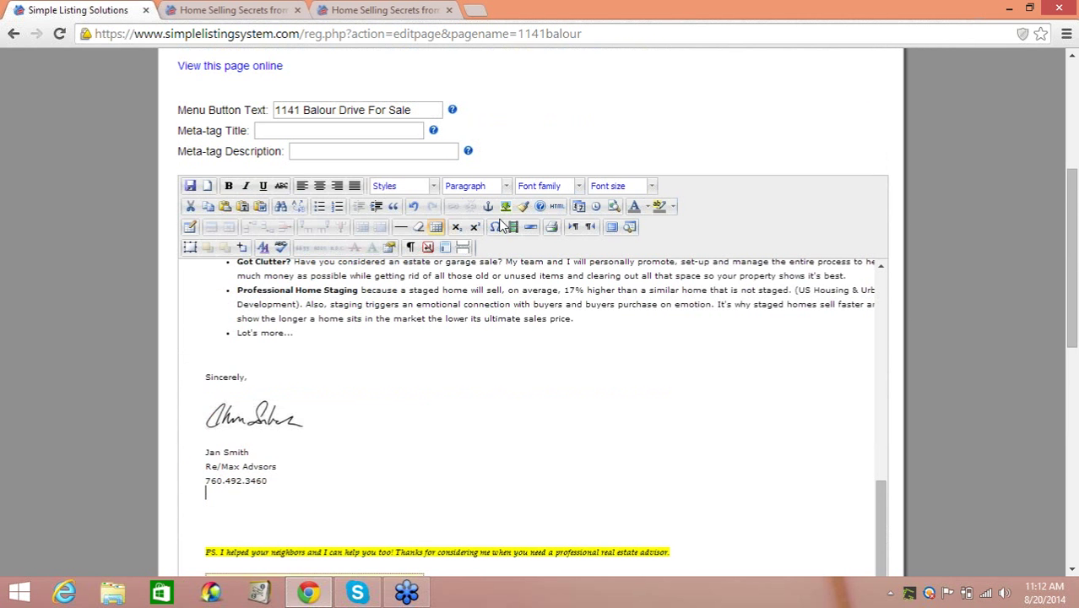
Insert the RE/MAX logo into the letter using the copied image URL.
click(505, 207)
right_click(478, 223)
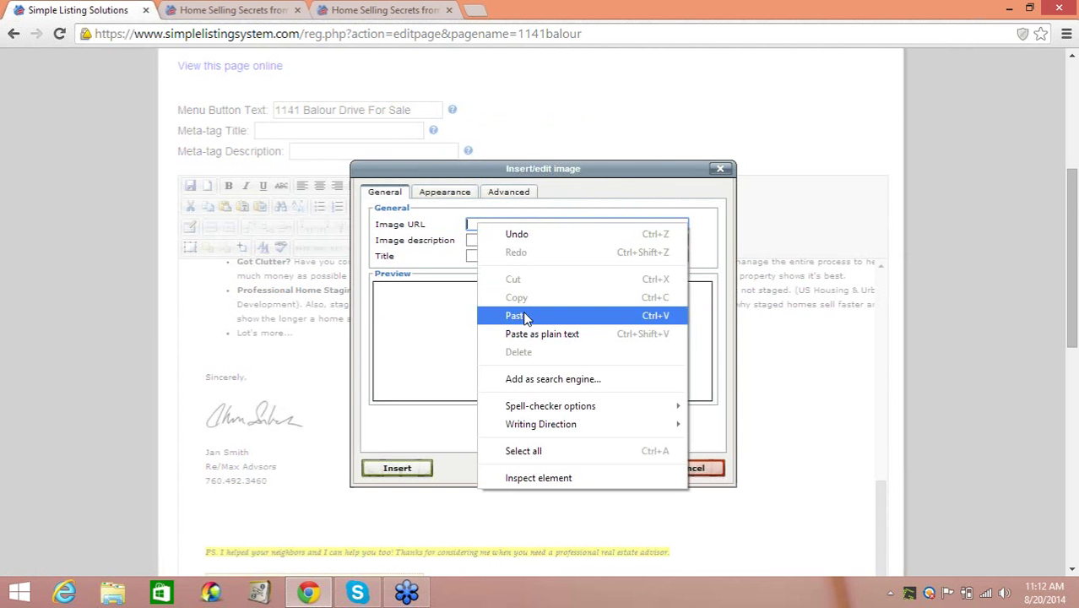
click(519, 316)
click(398, 468)
click(500, 343)
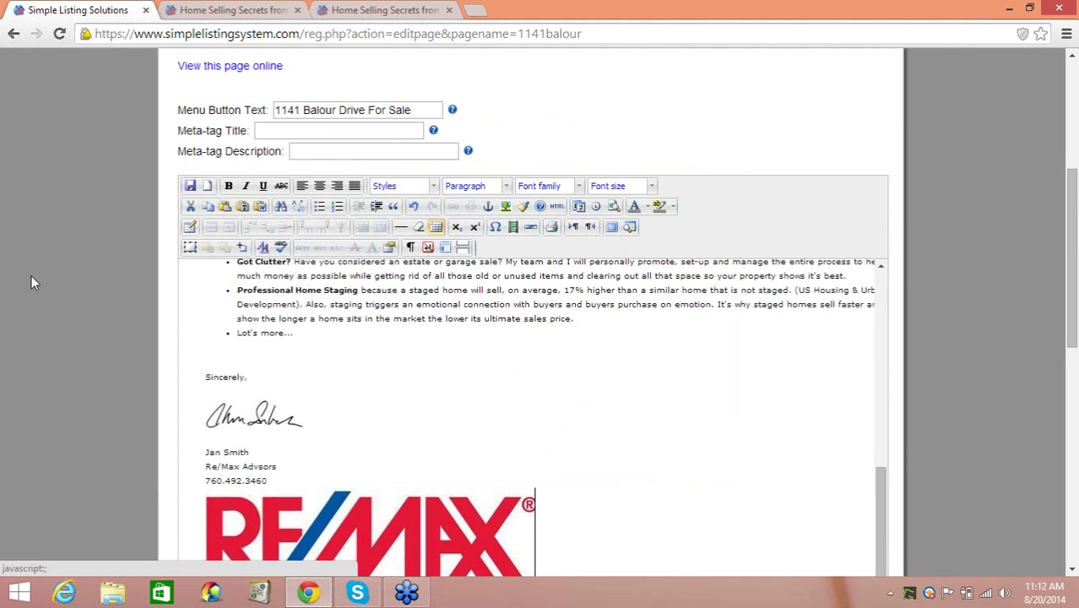
Delete the PS line, the leftover Flash object and the empty line below the RE/MAX logo.
scroll(32, 273, down, 2)
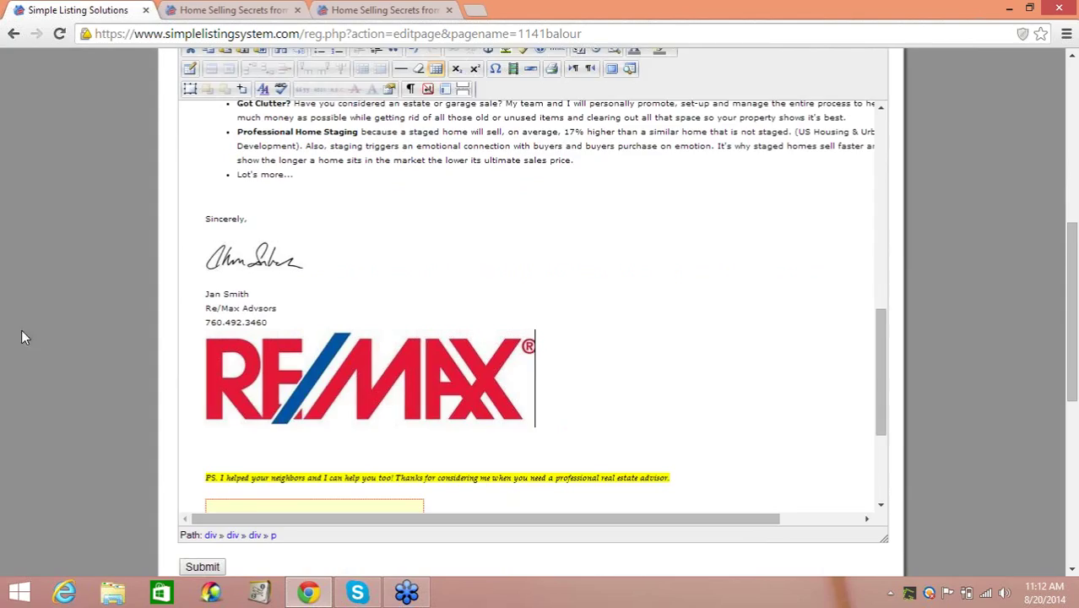
scroll(31, 326, down, 1)
double_click(551, 400)
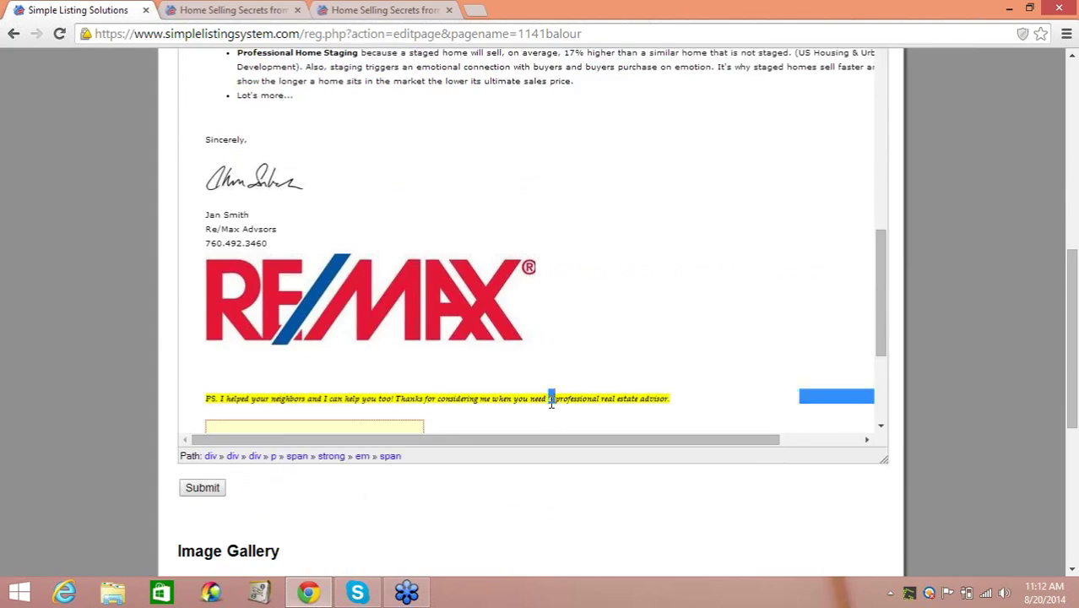
click(551, 400)
key(Delete)
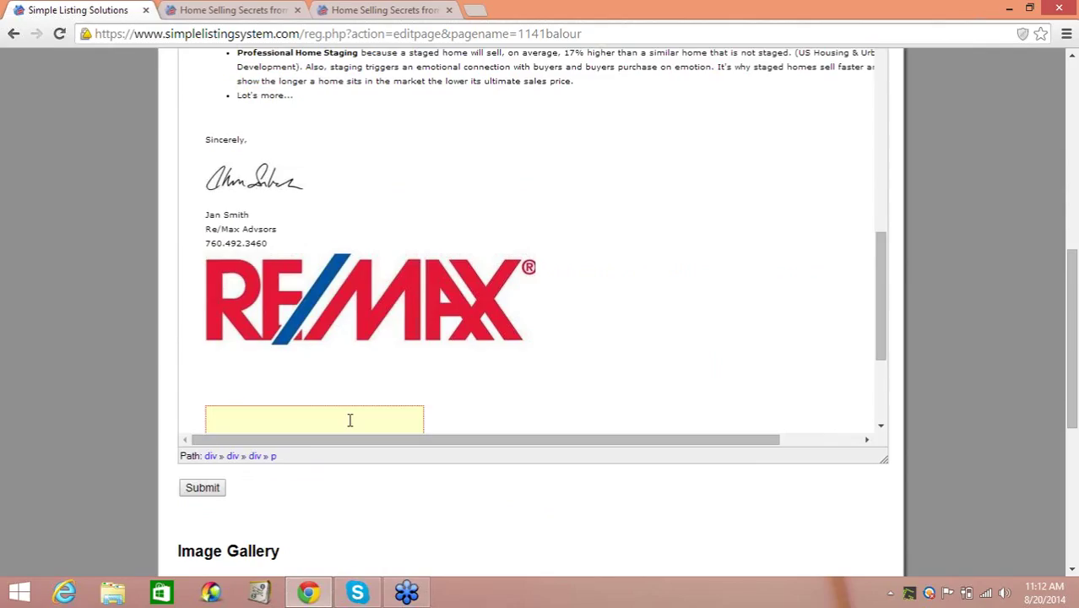
click(349, 422)
key(Delete)
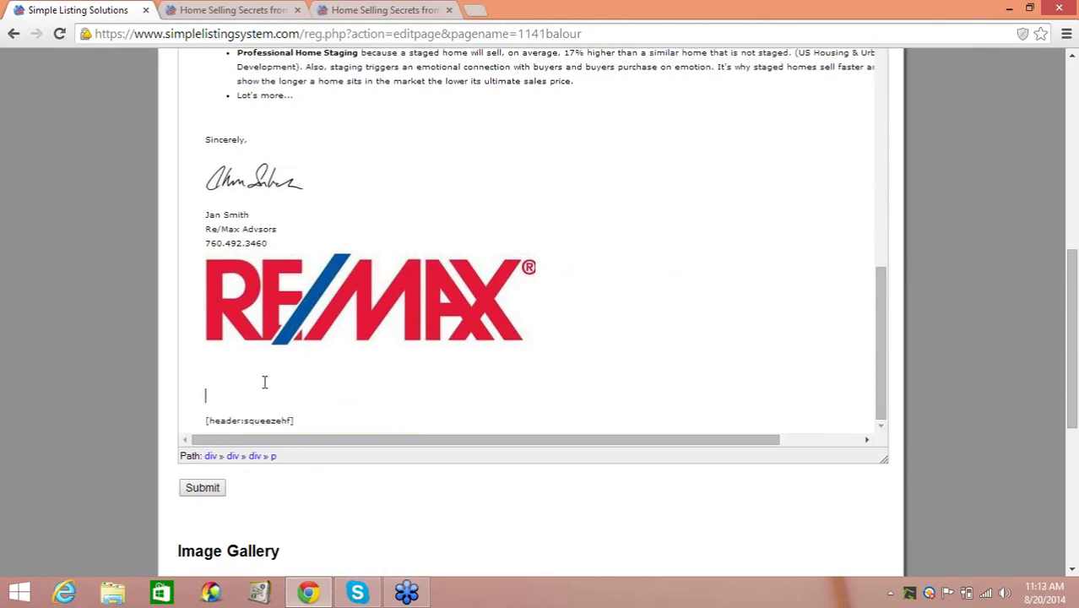
key(Delete)
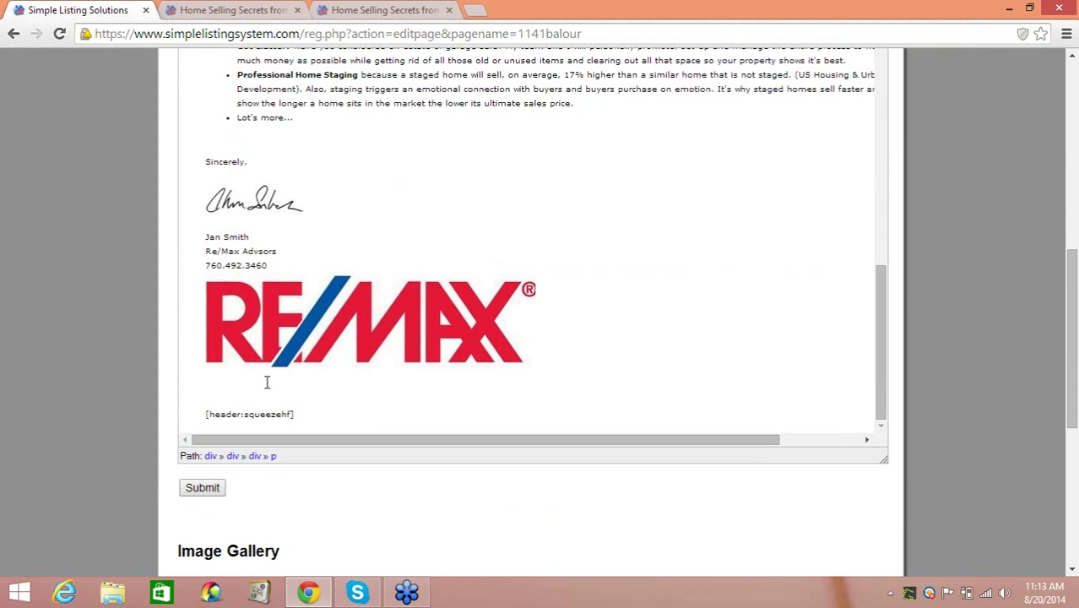
click(346, 325)
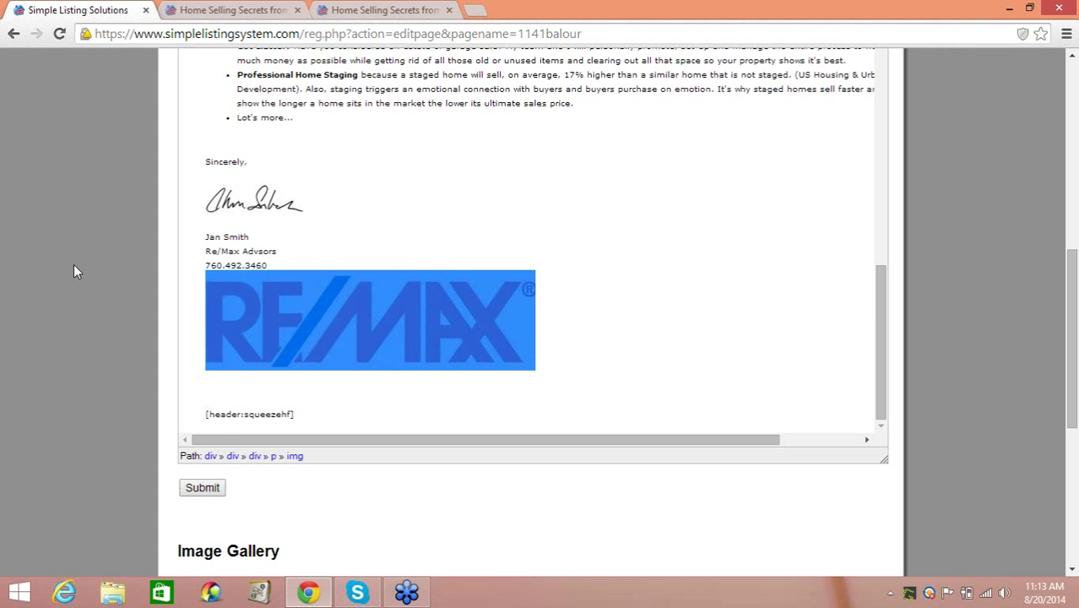
Resize the RE/MAX logo from 418 to 225 px wide, making it 225 × 67.
scroll(74, 264, up, 1)
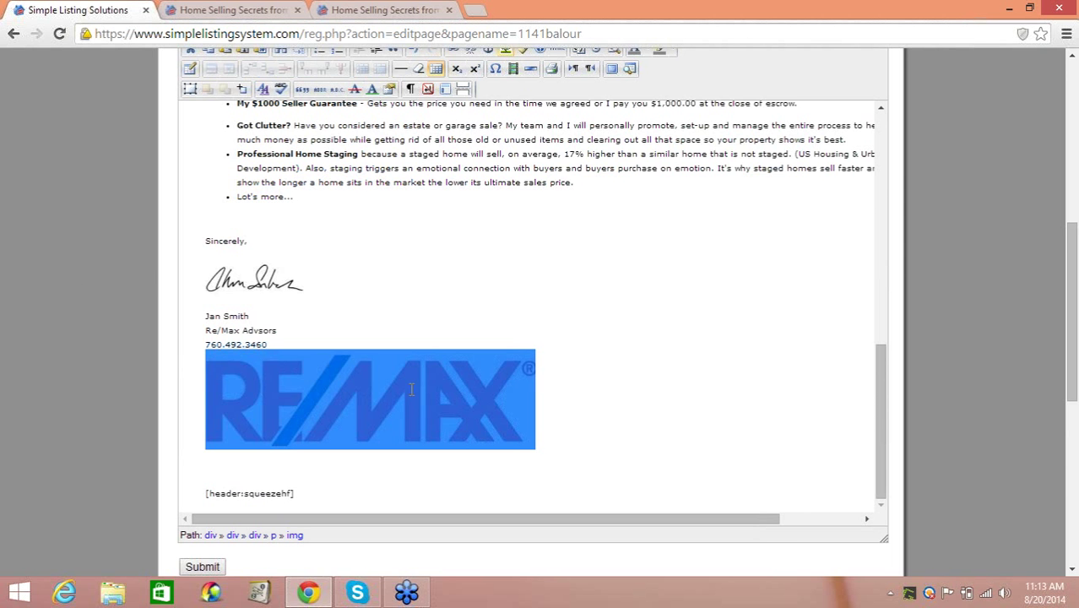
scroll(143, 302, up, 1)
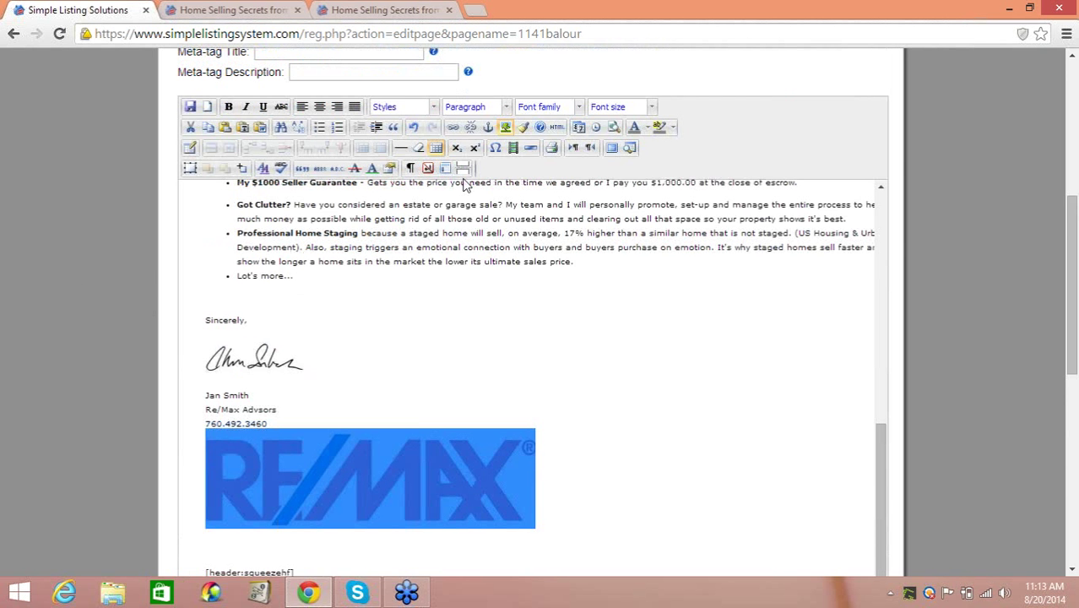
click(504, 128)
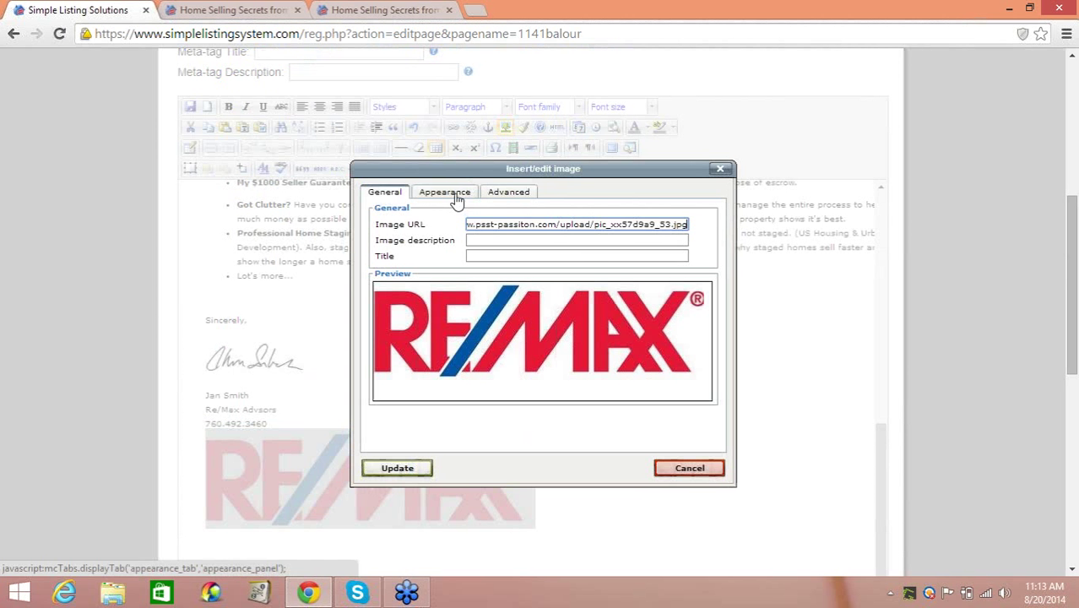
click(445, 192)
double_click(474, 246)
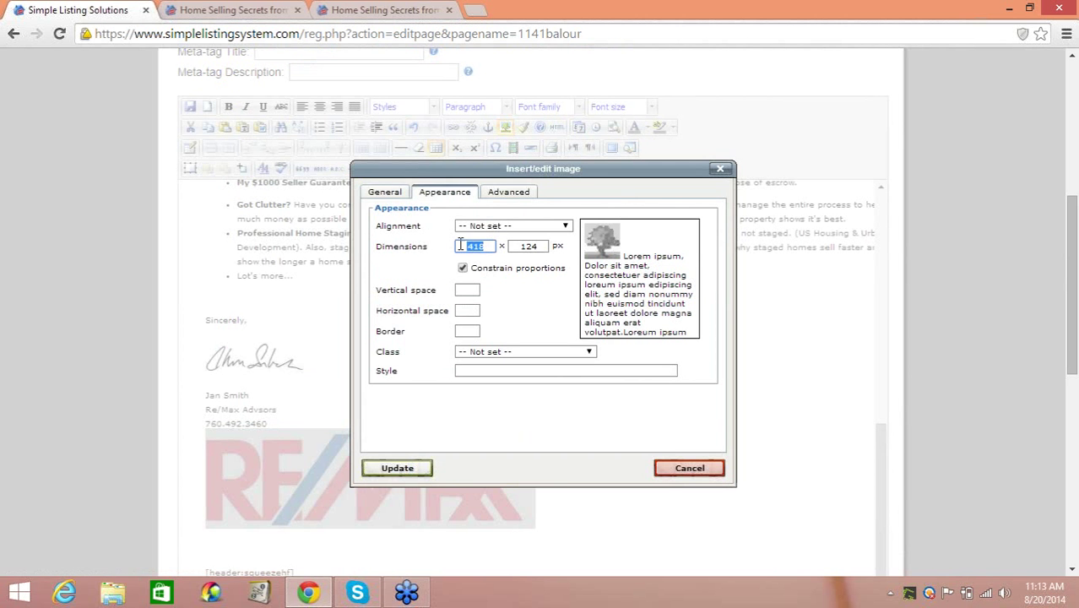
text(225)
click(416, 471)
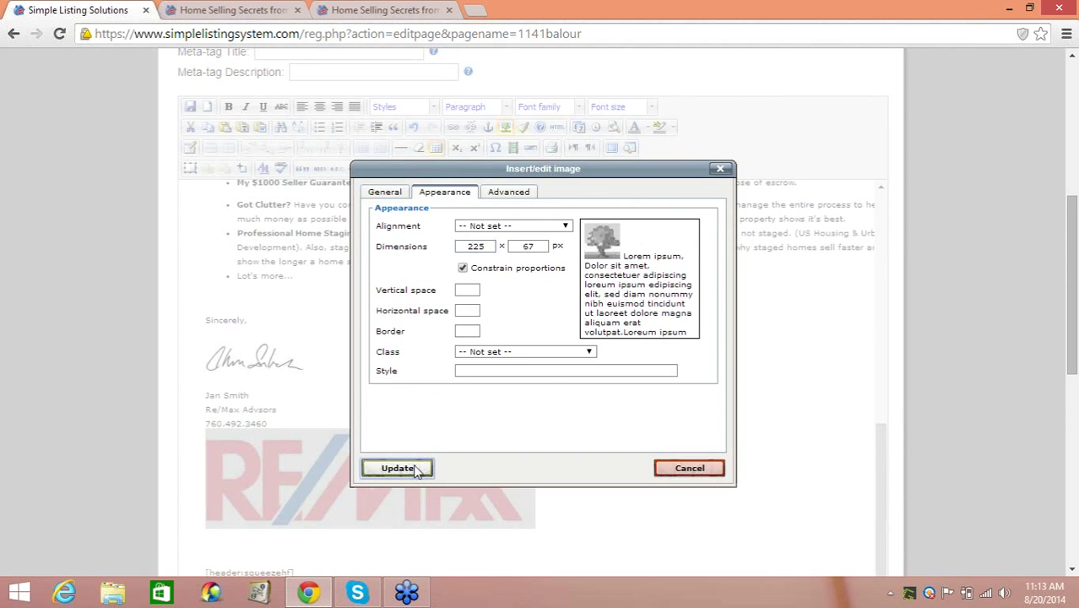
click(499, 346)
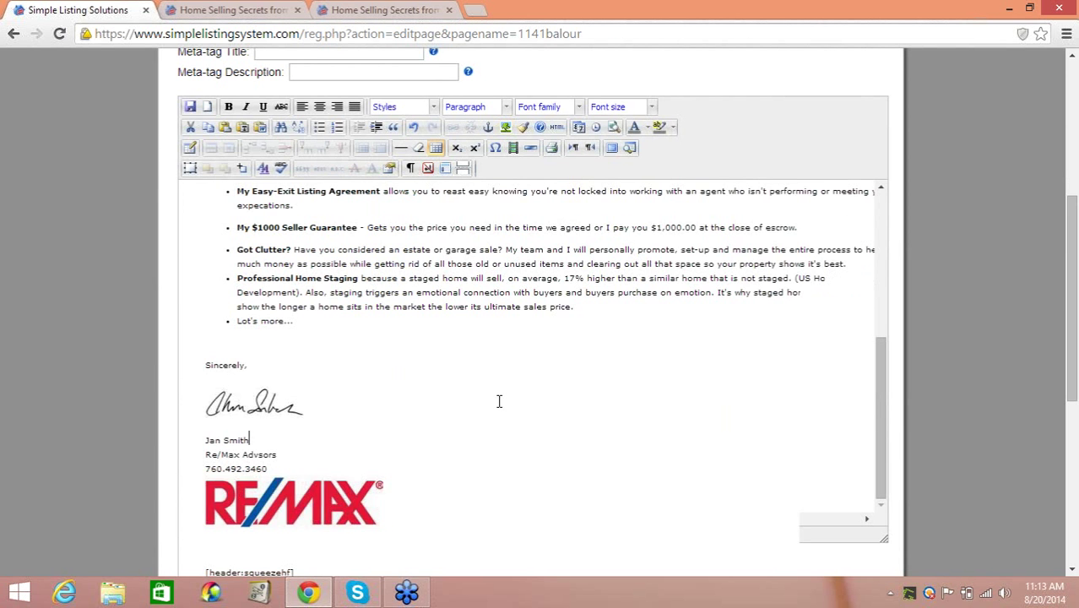
scroll(498, 400, down, 1)
scroll(361, 441, down, 1)
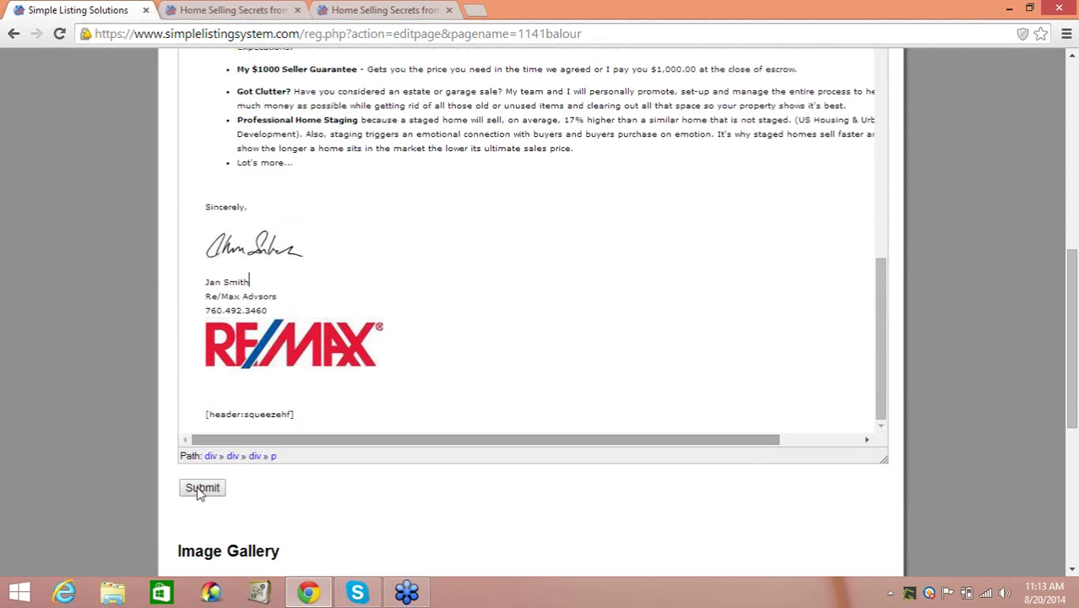
click(201, 489)
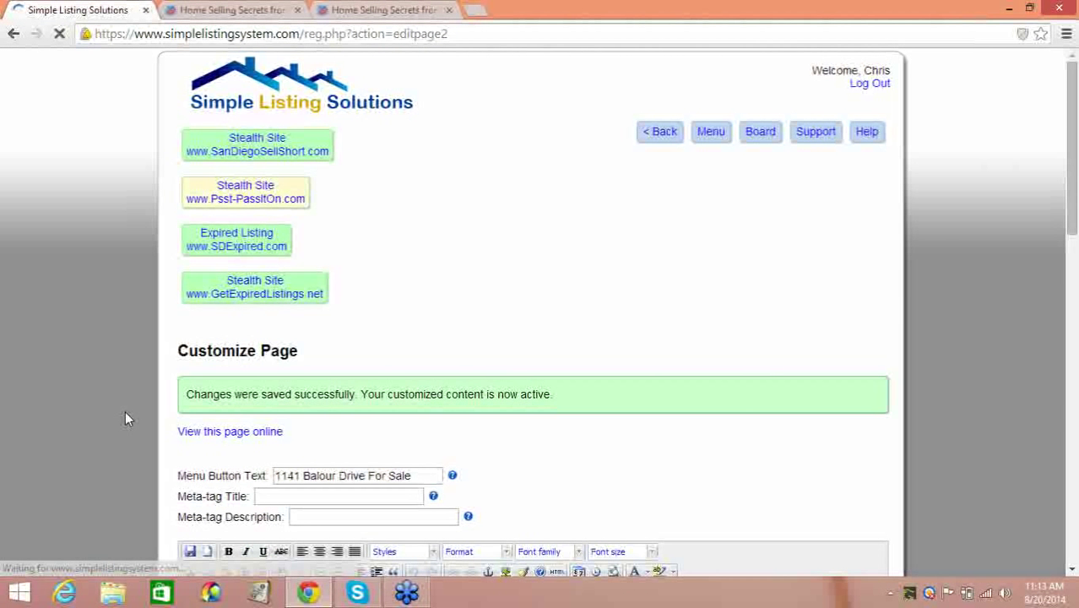
double_click(255, 14)
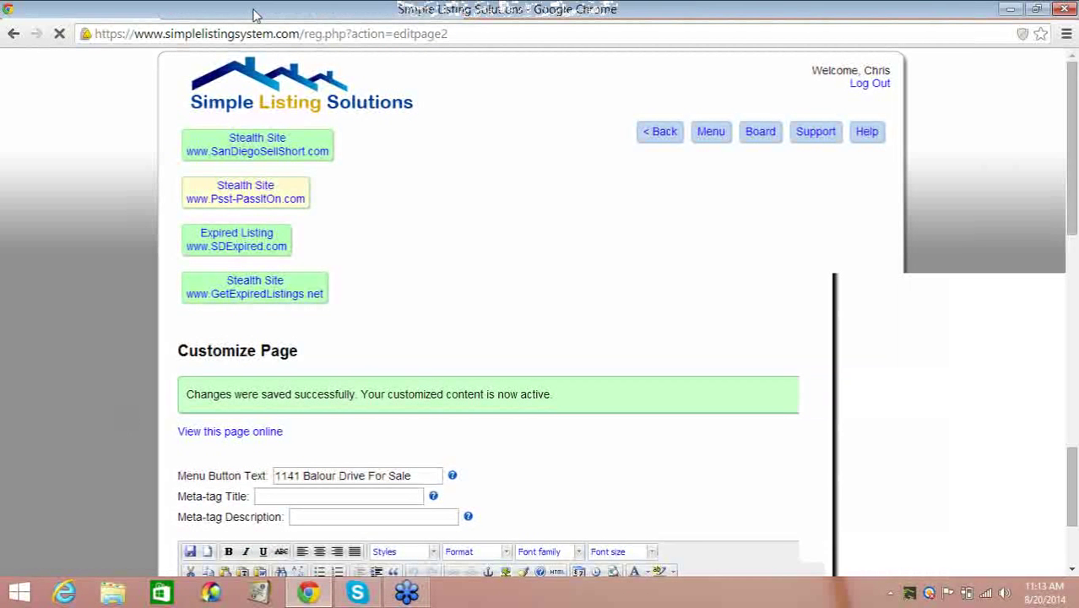
click(256, 14)
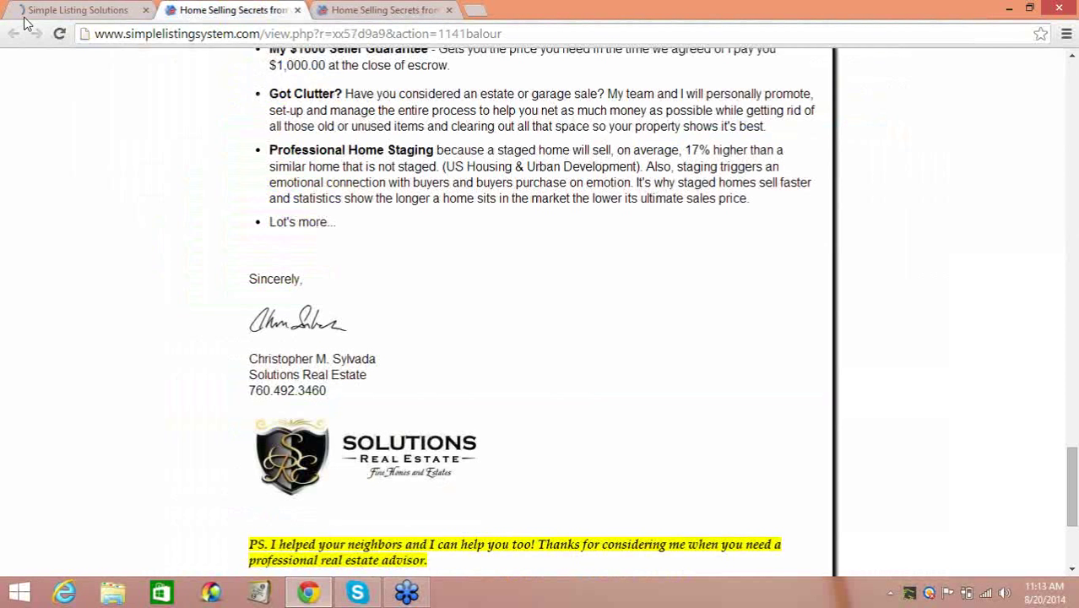
right_click(129, 131)
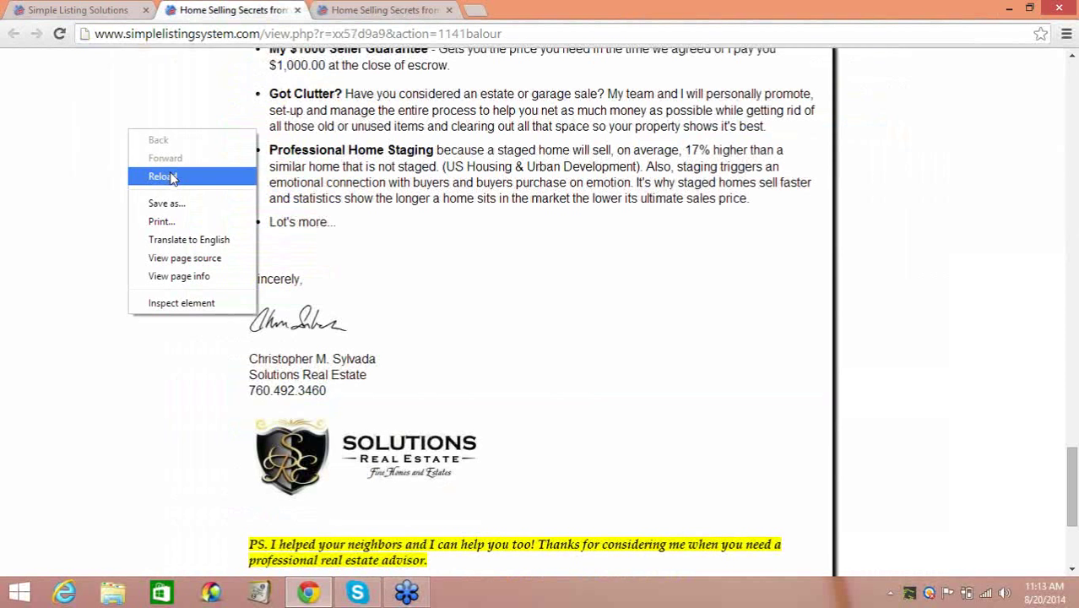
click(162, 176)
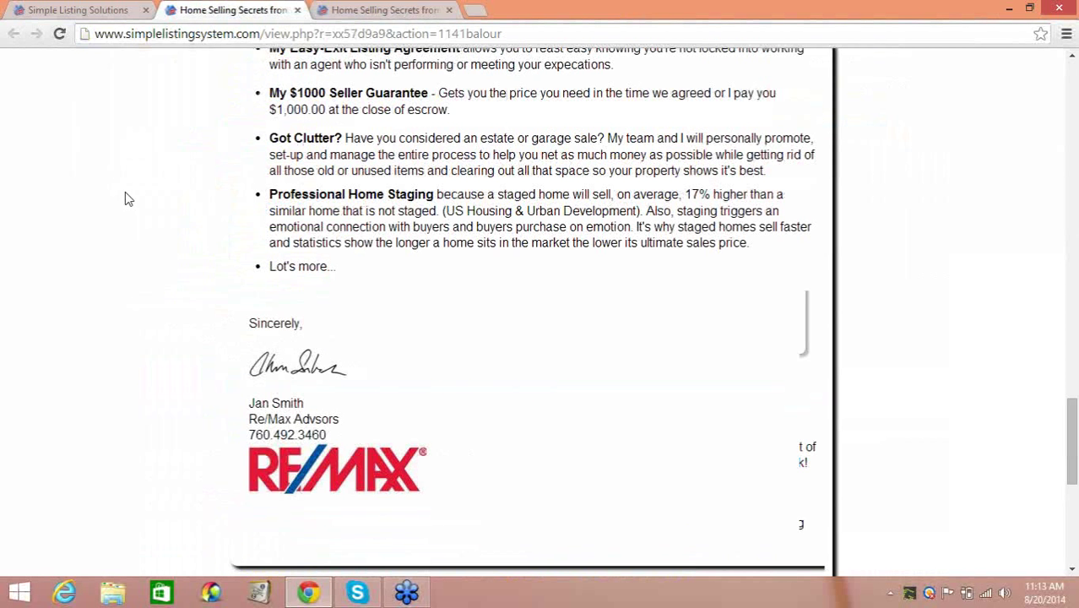
scroll(125, 197, up, 20)
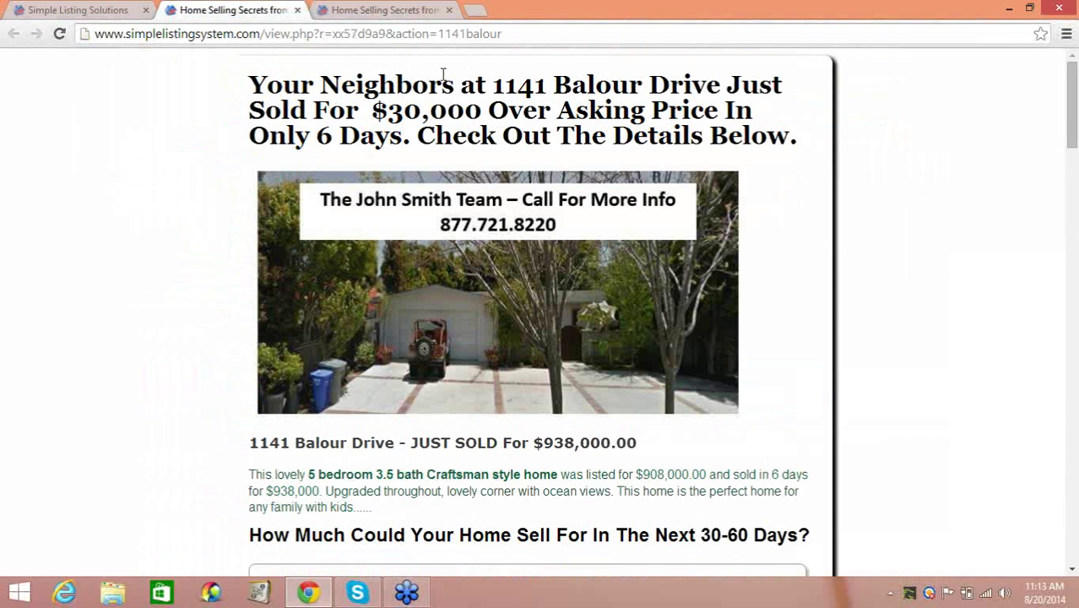
Scroll through the refreshed page to check the signature block and smaller RE/MAX logo.
drag(267, 85, 211, 190)
click(508, 261)
scroll(35, 269, down, 2)
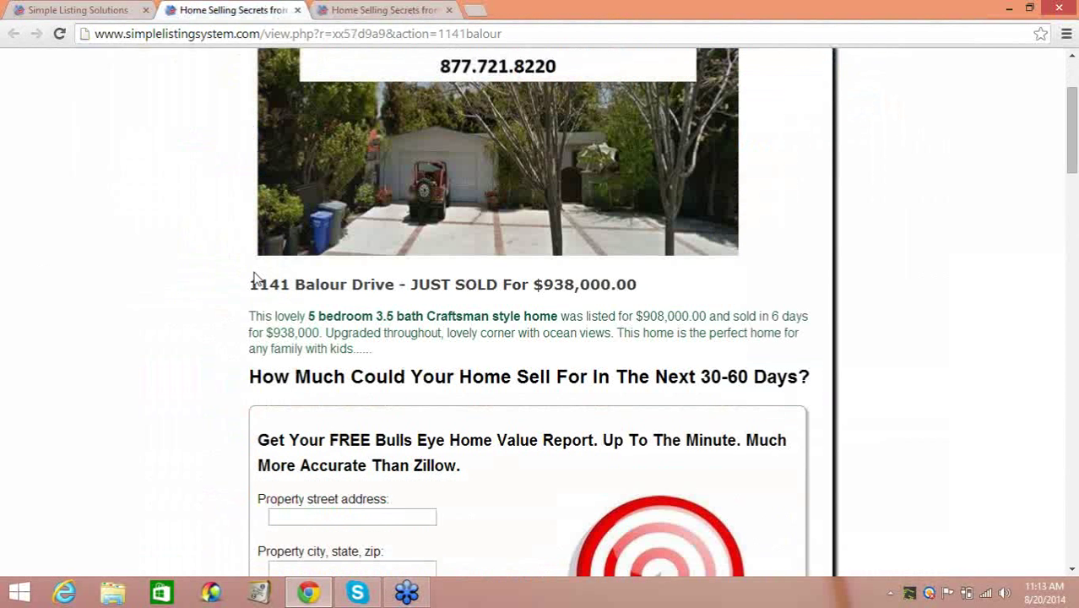
drag(250, 284, 375, 353)
click(101, 292)
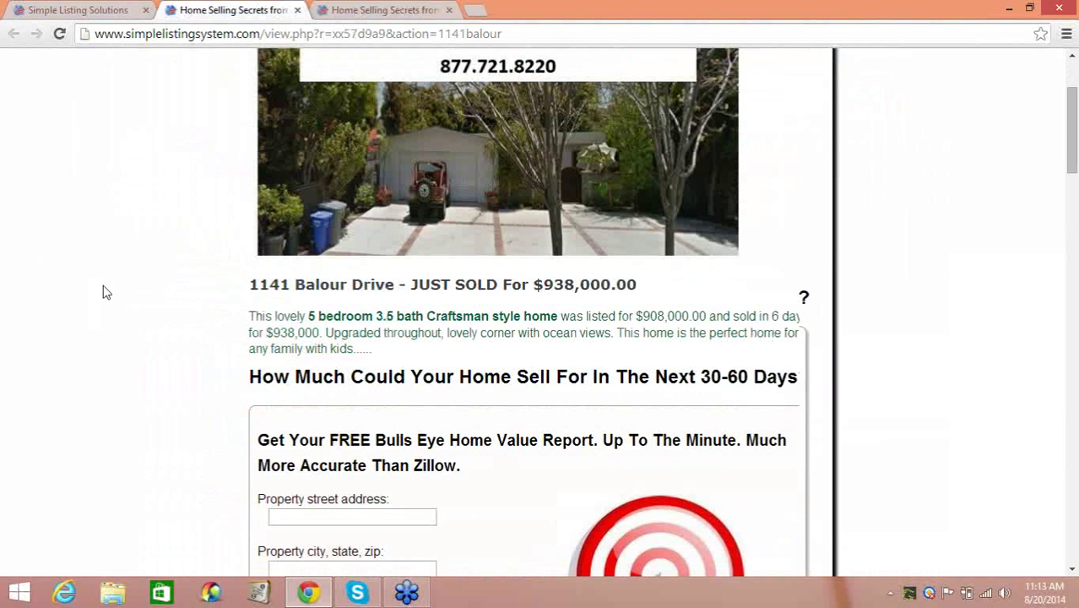
scroll(108, 292, down, 7)
scroll(114, 292, down, 10)
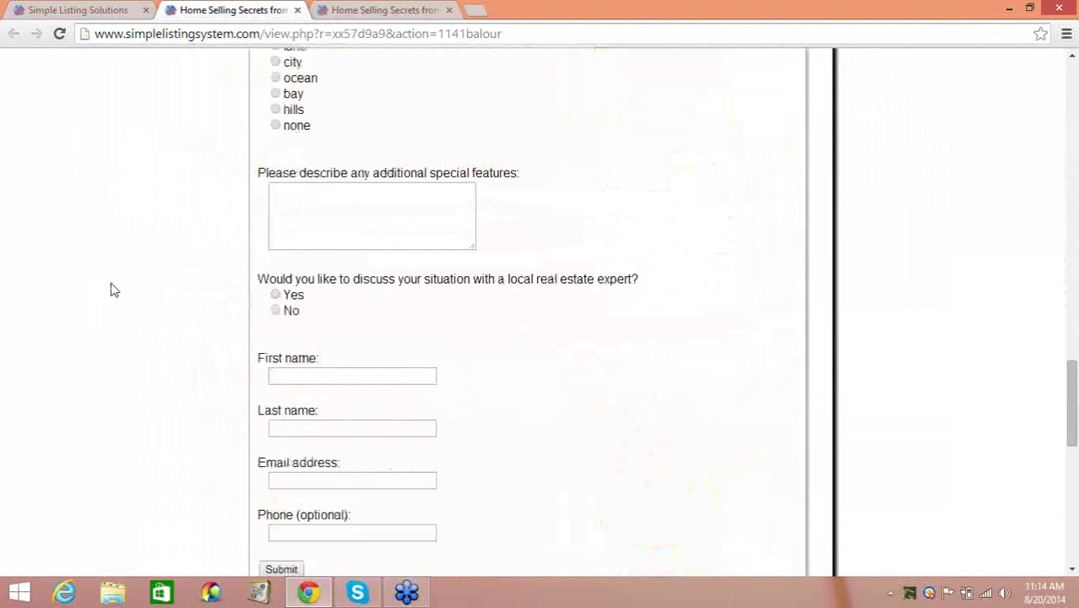
scroll(114, 292, down, 4)
scroll(112, 289, down, 5)
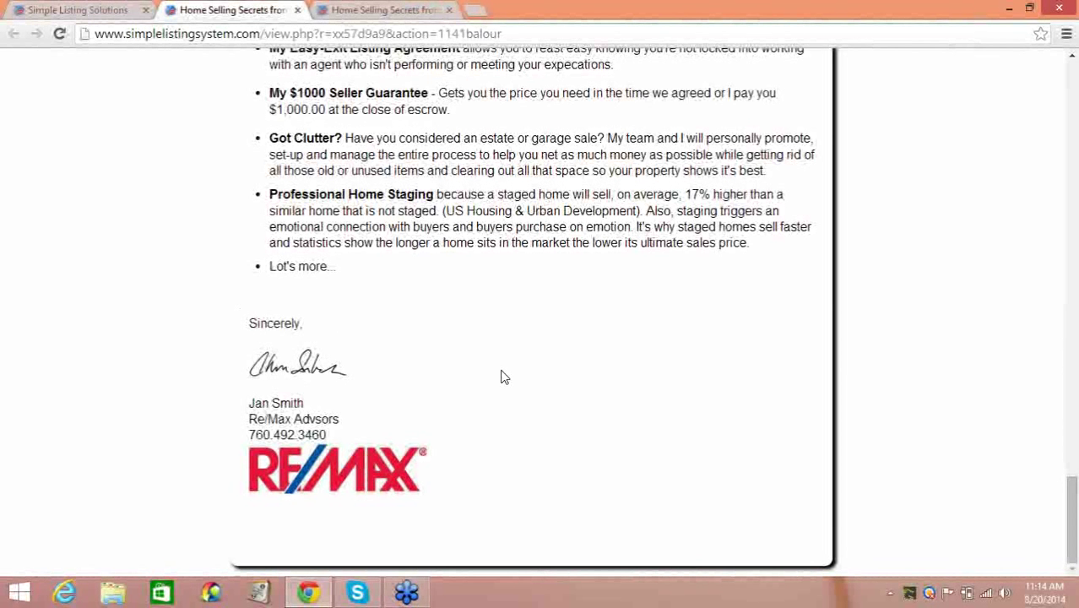
click(75, 12)
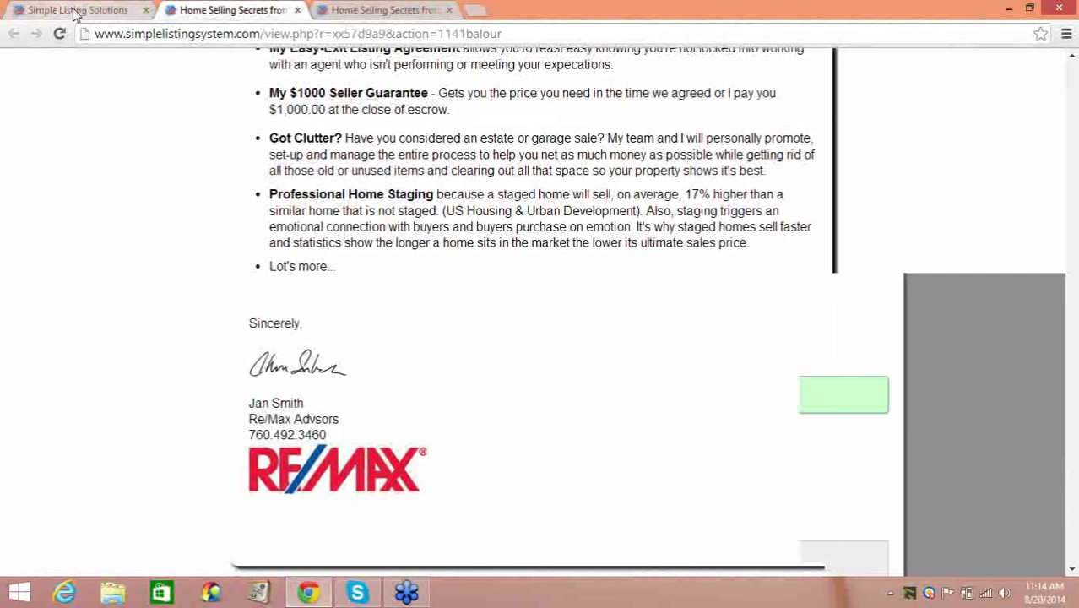
Replace the handwritten signature image under Sincerely with the agent's name typed as text.
scroll(99, 198, down, 6)
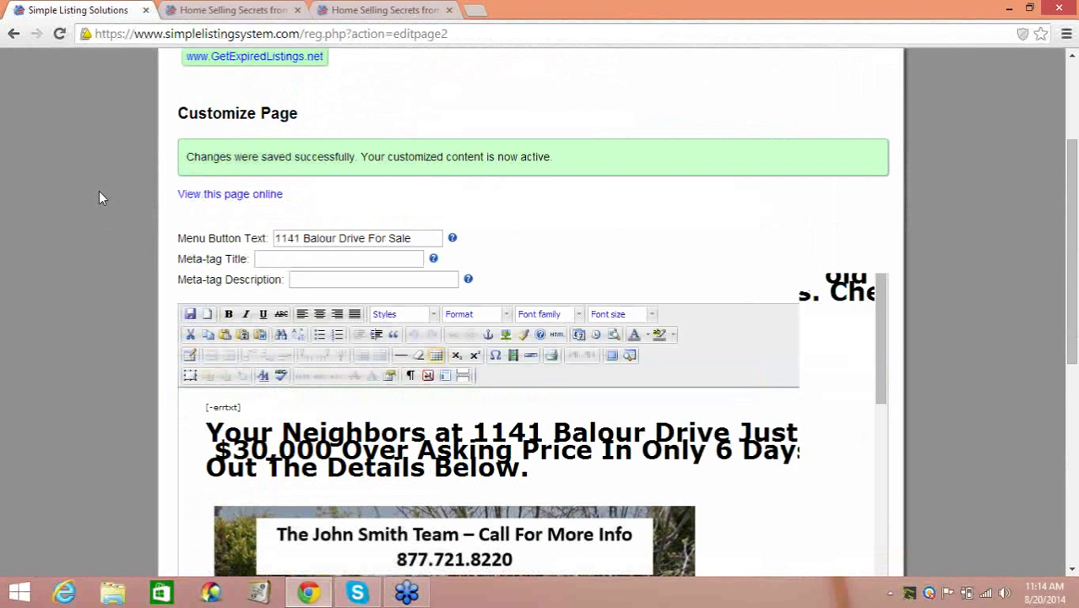
scroll(99, 198, down, 2)
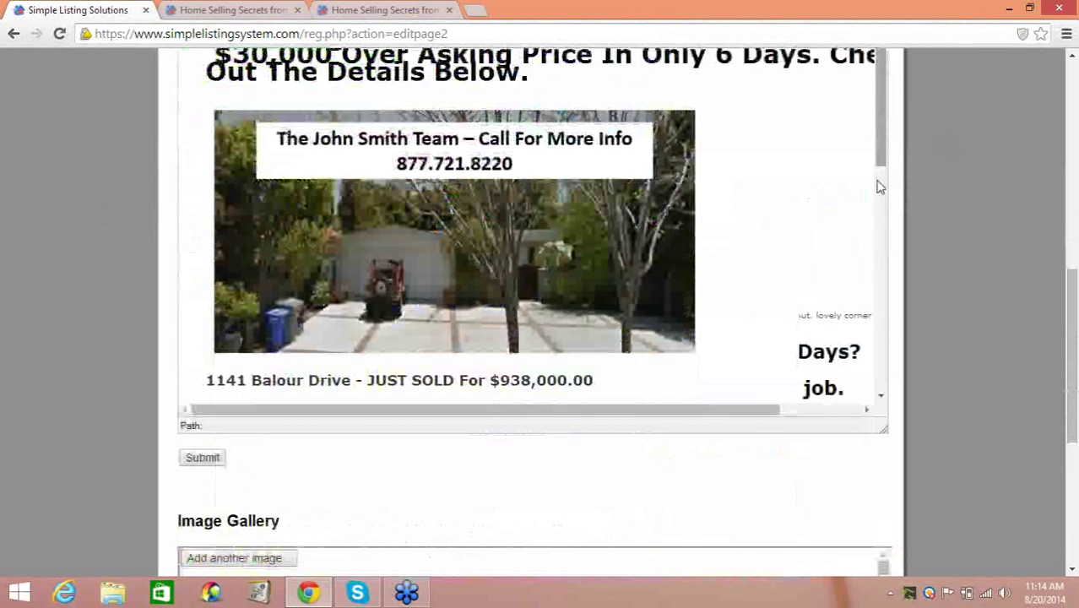
drag(879, 181, 878, 321)
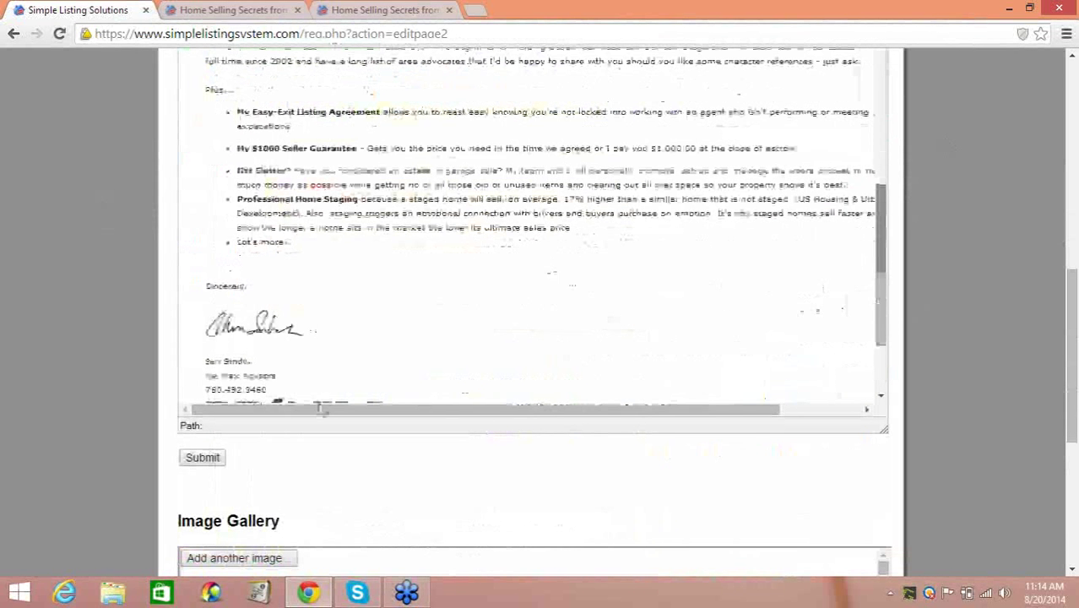
click(265, 331)
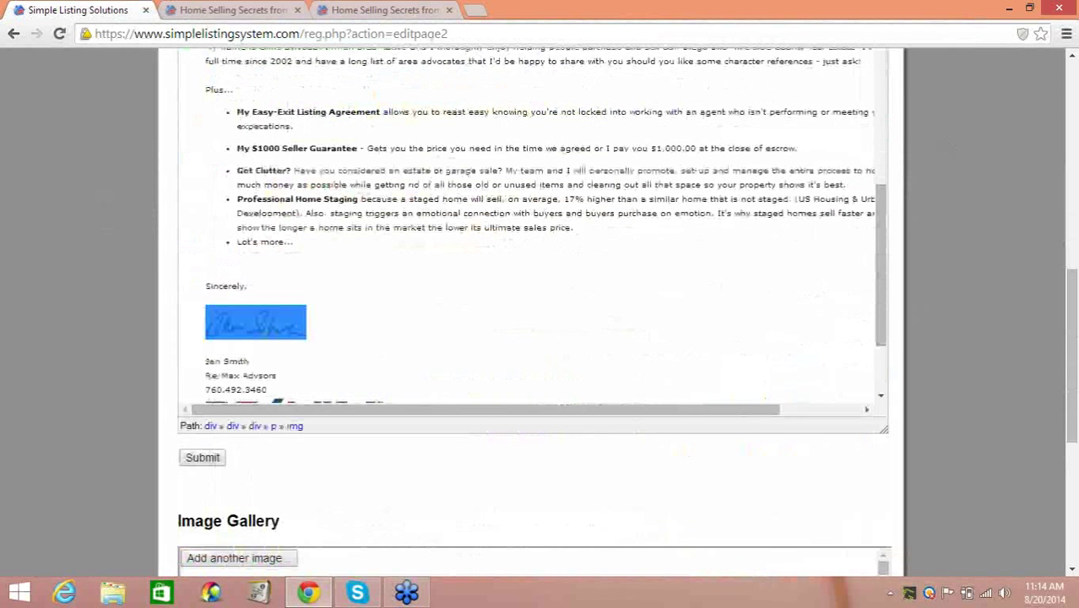
key(Delete)
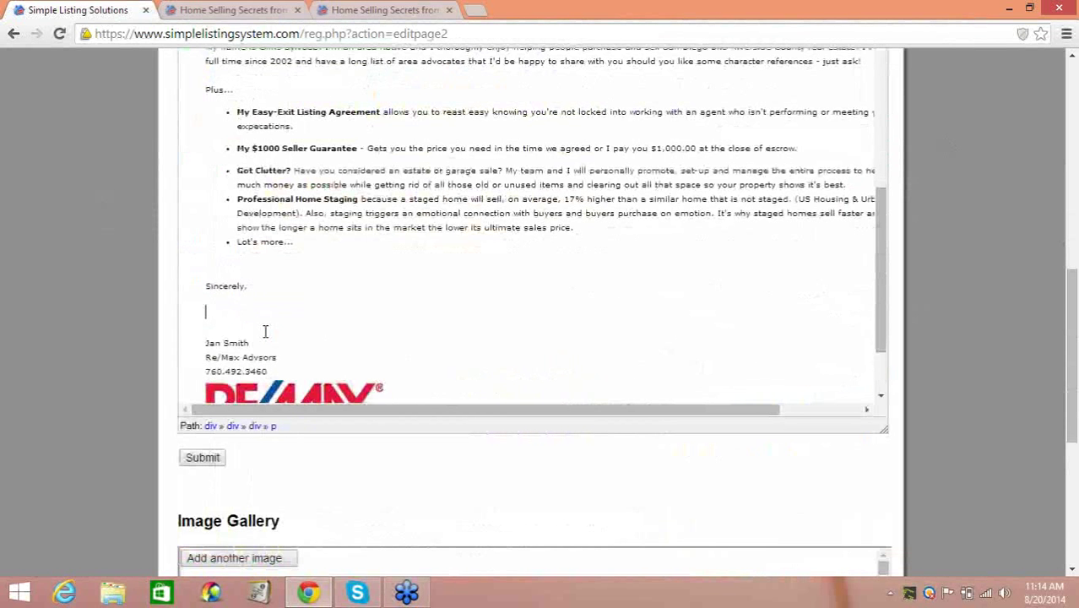
Make the typed signature line italic at 18pt.
drag(206, 314, 253, 314)
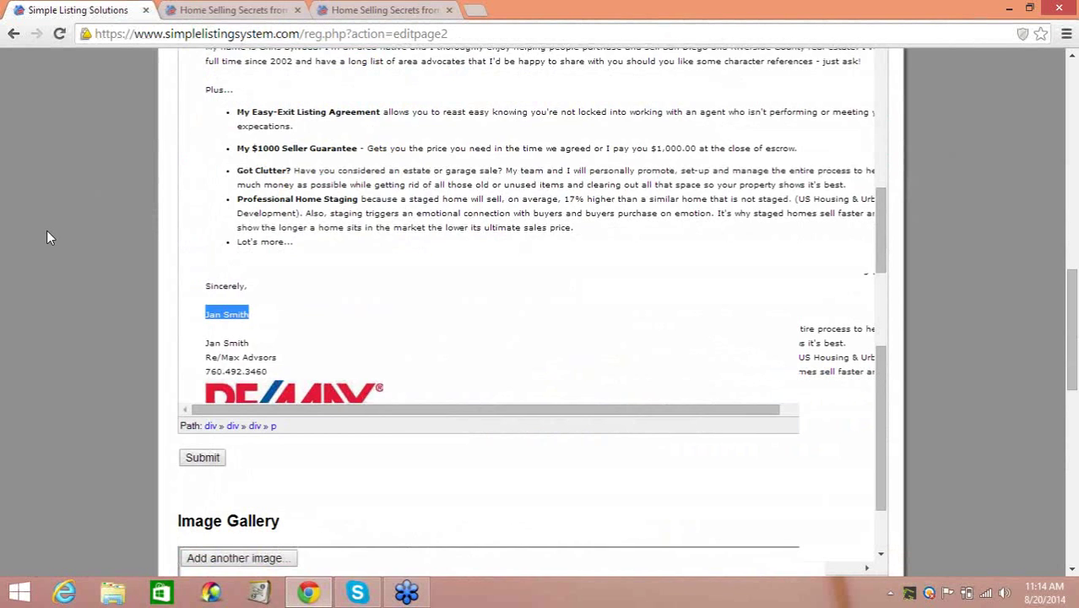
scroll(47, 238, up, 2)
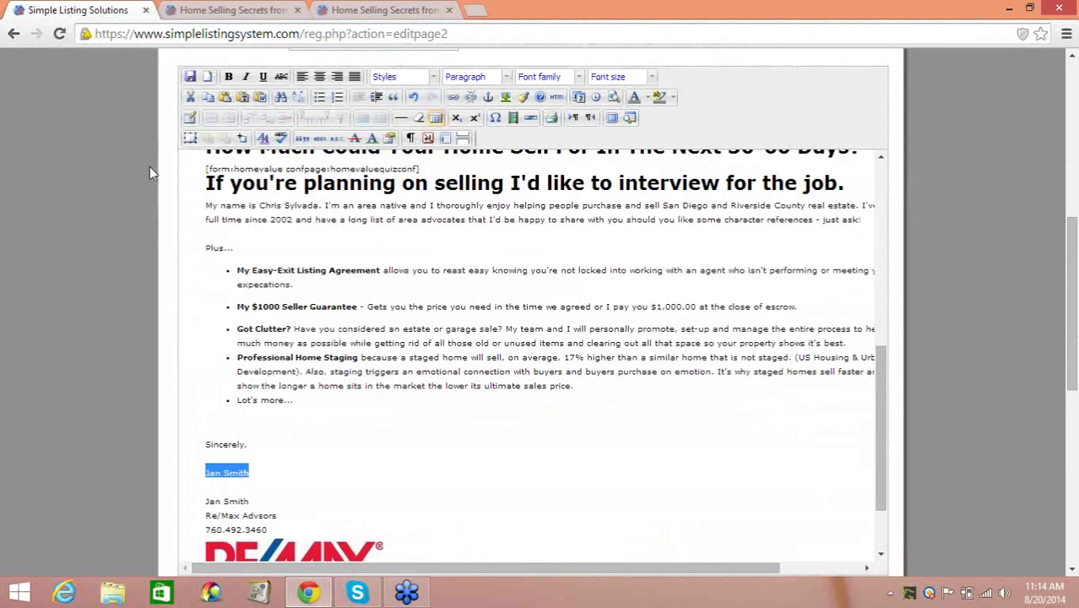
click(246, 78)
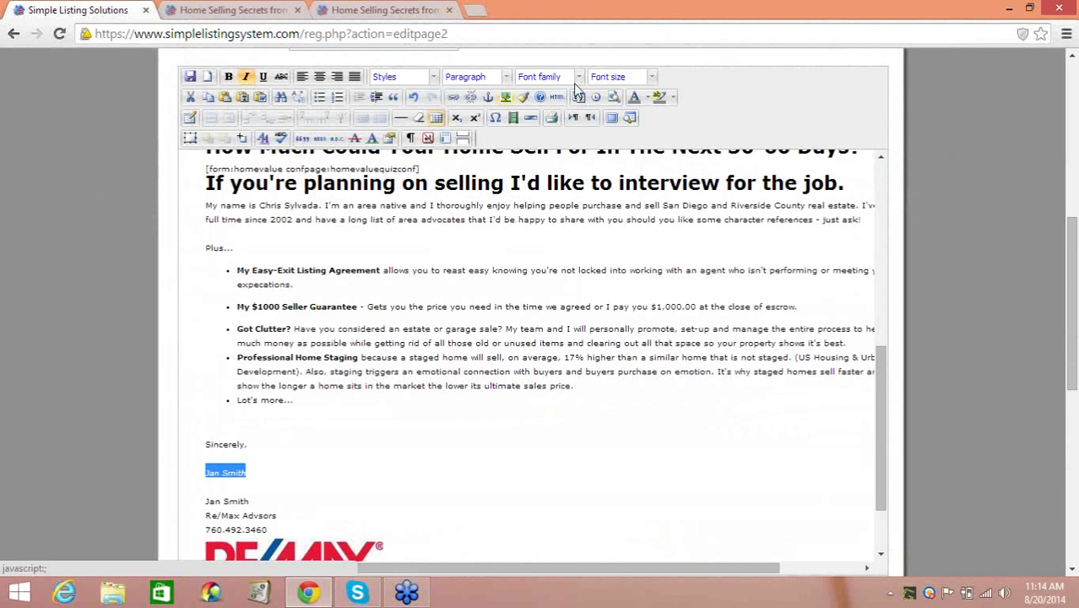
click(653, 78)
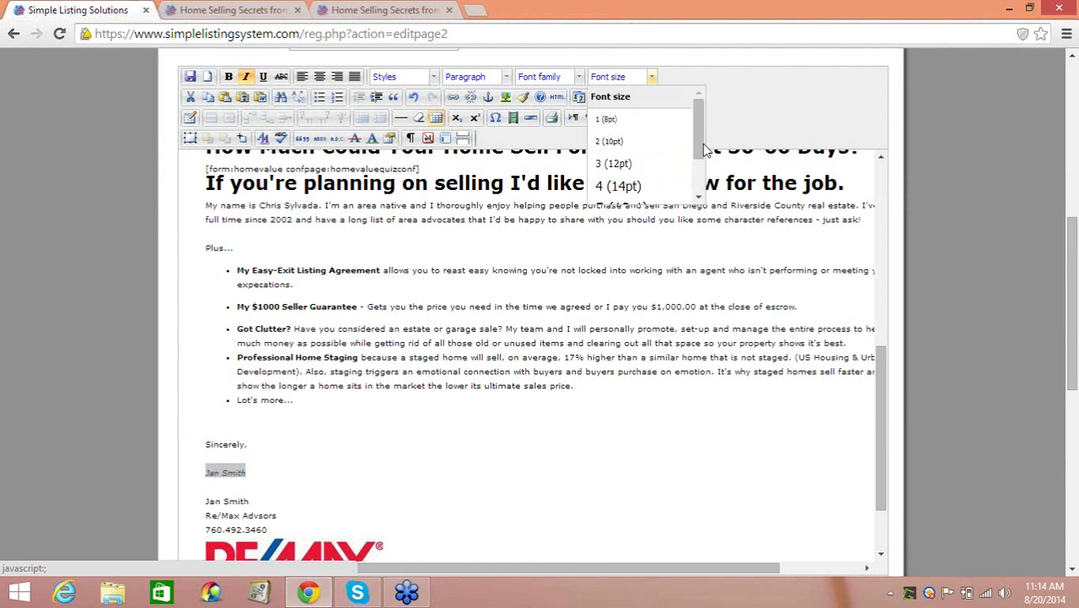
scroll(666, 172, down, 2)
click(625, 154)
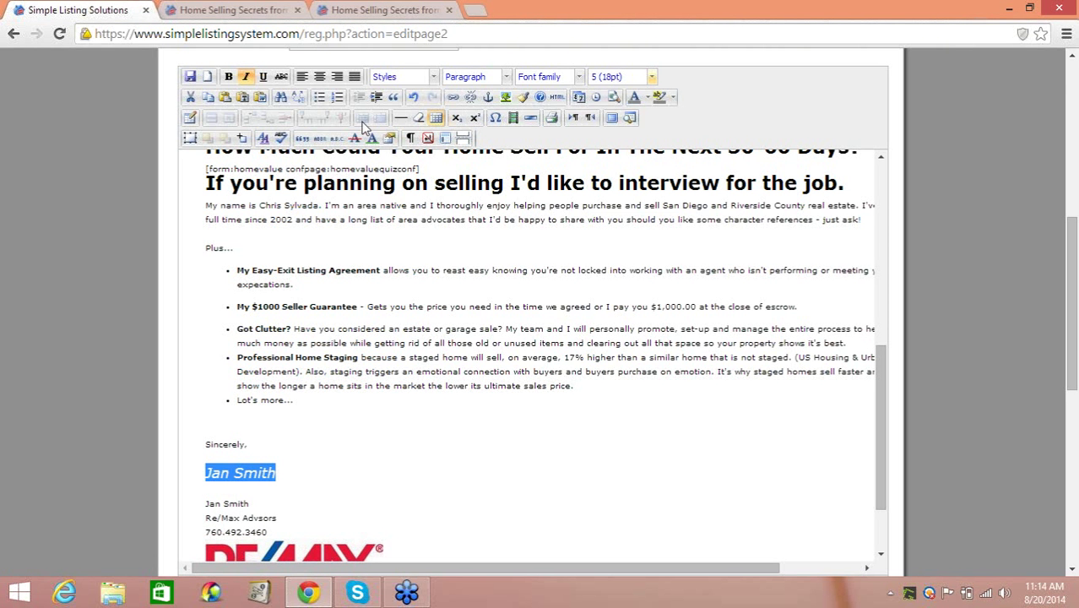
Change the signature font to Andale Mono and submit the page.
click(579, 81)
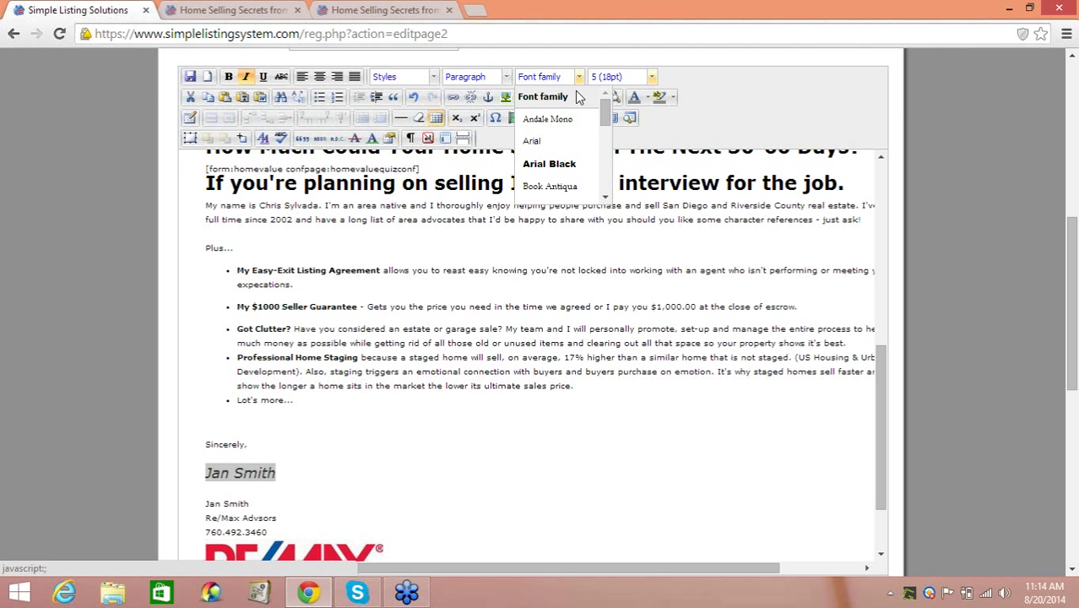
drag(606, 118, 606, 128)
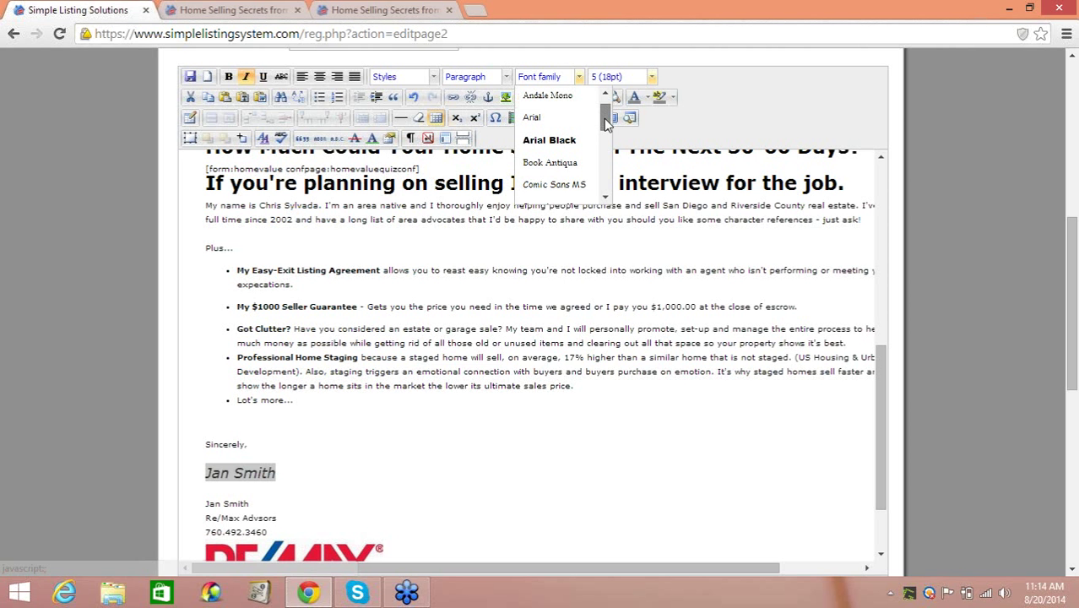
click(540, 105)
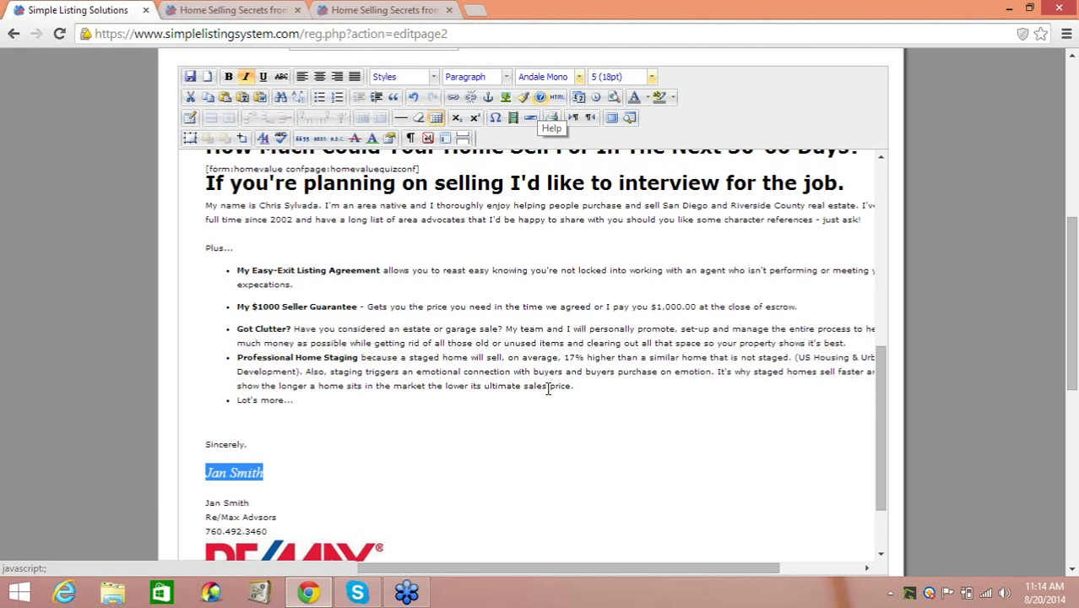
click(210, 456)
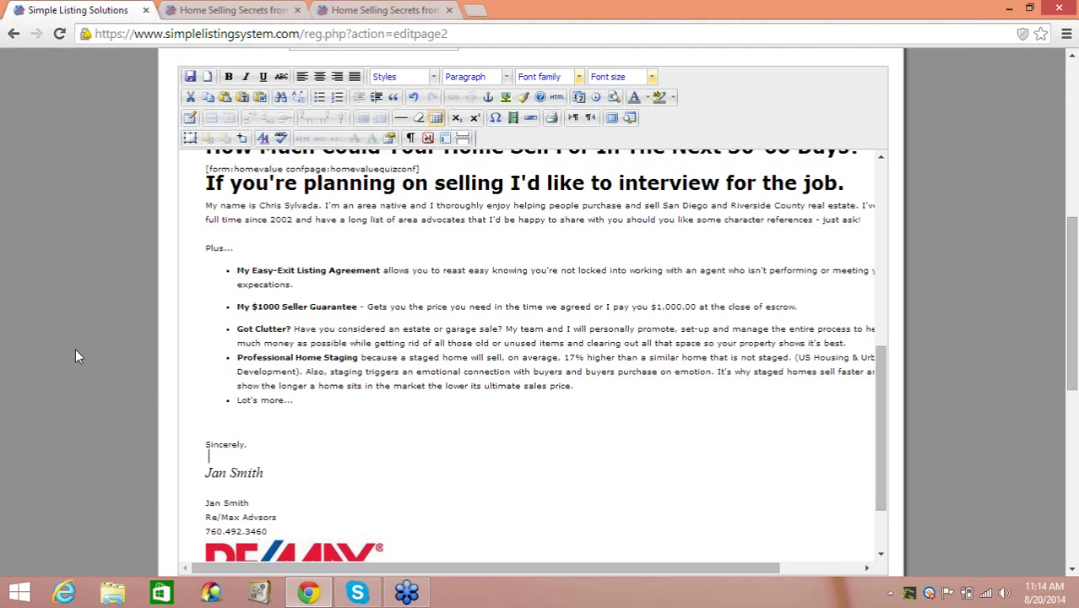
scroll(76, 348, down, 2)
click(202, 461)
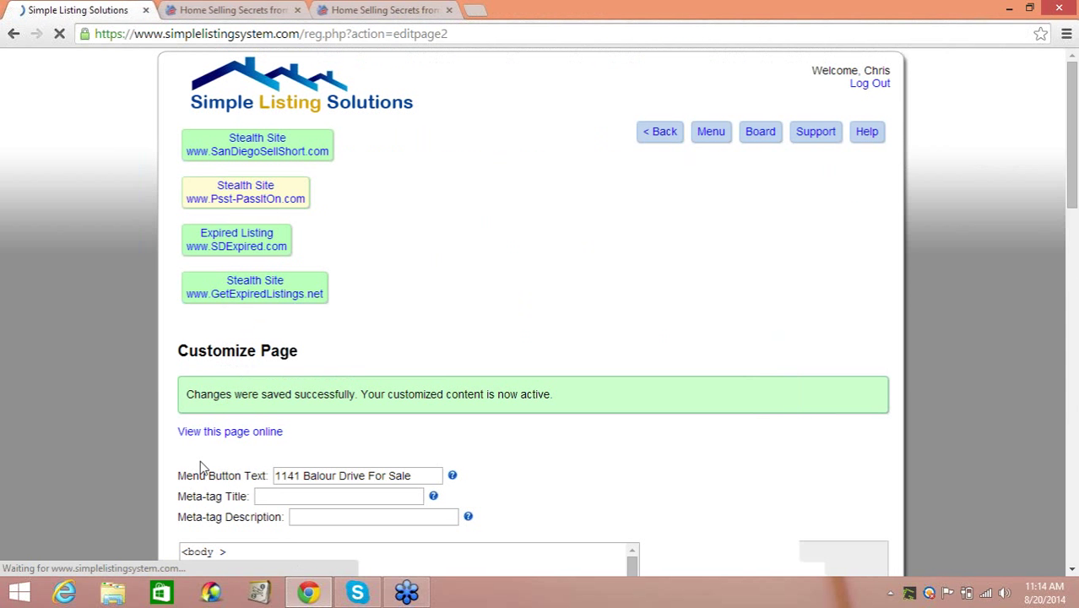
click(221, 14)
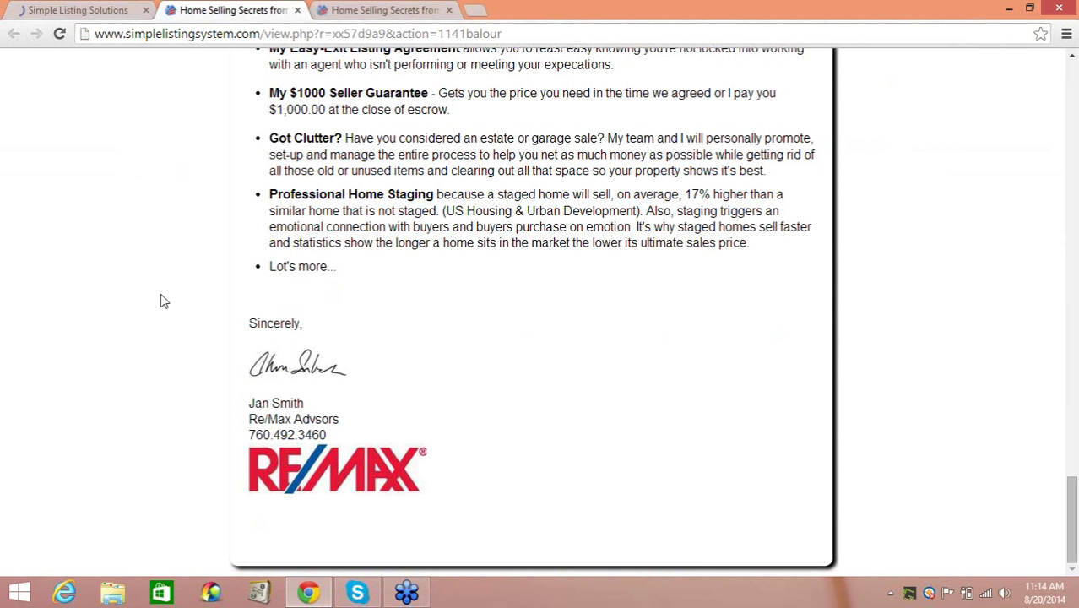
right_click(123, 226)
click(154, 270)
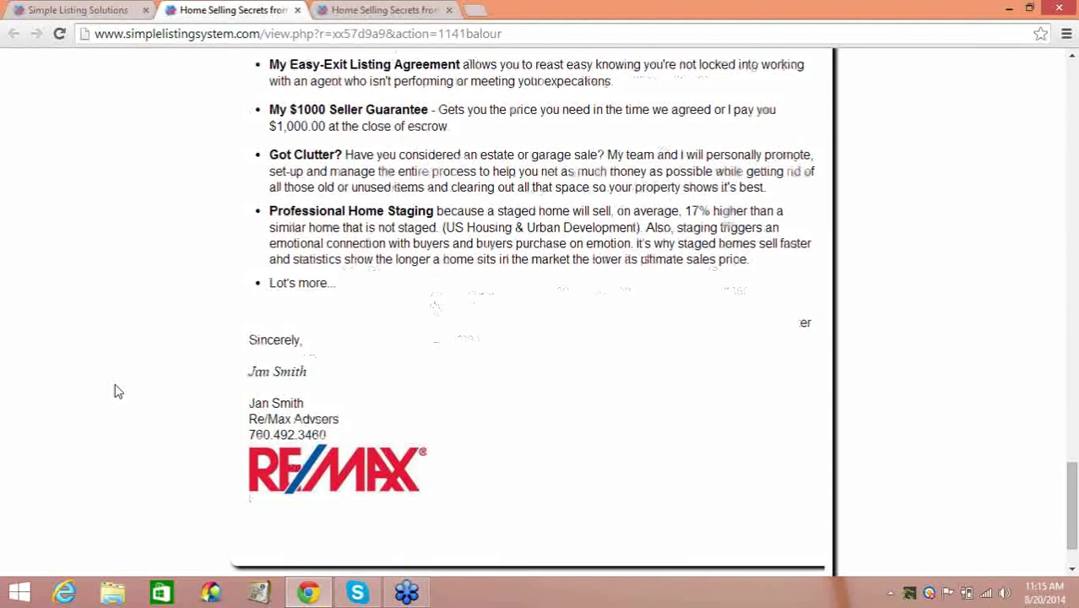
scroll(118, 390, up, 10)
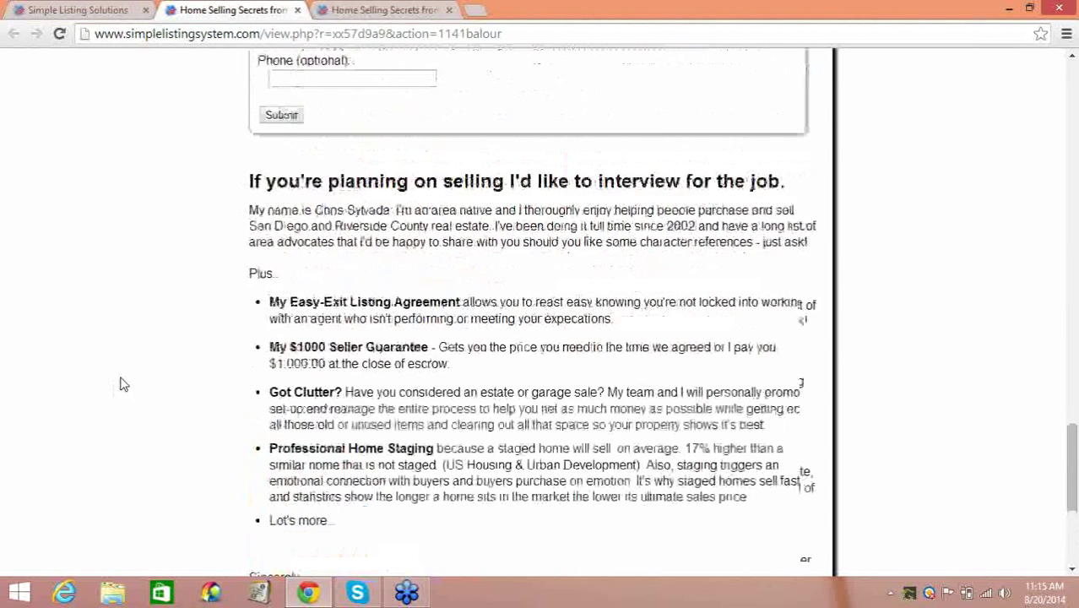
scroll(121, 384, up, 10)
scroll(120, 384, up, 5)
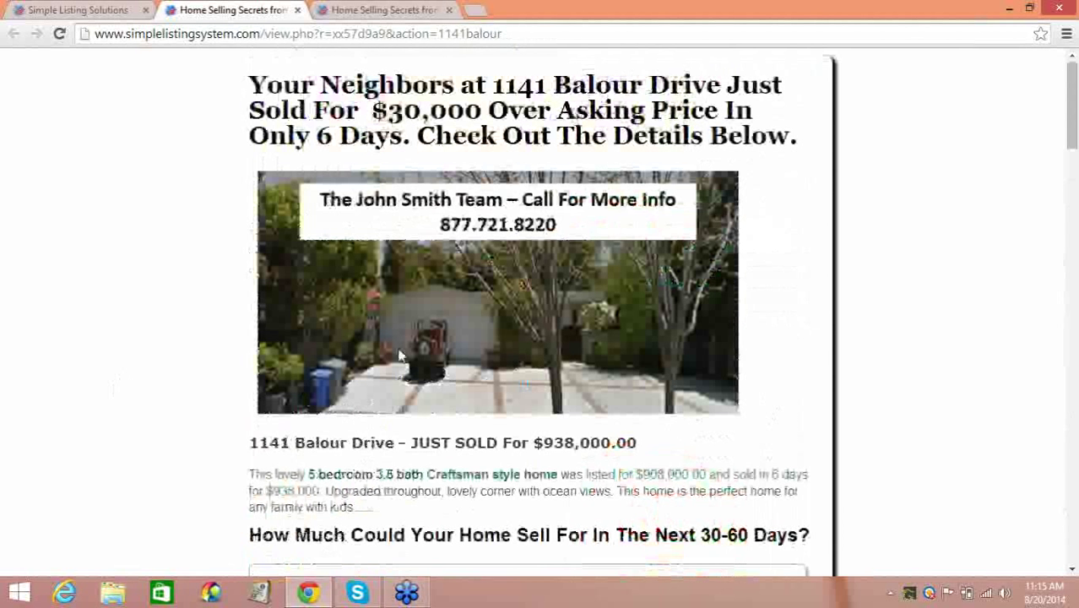
Go to the back-office Main Menu and open Customize website content.
click(96, 12)
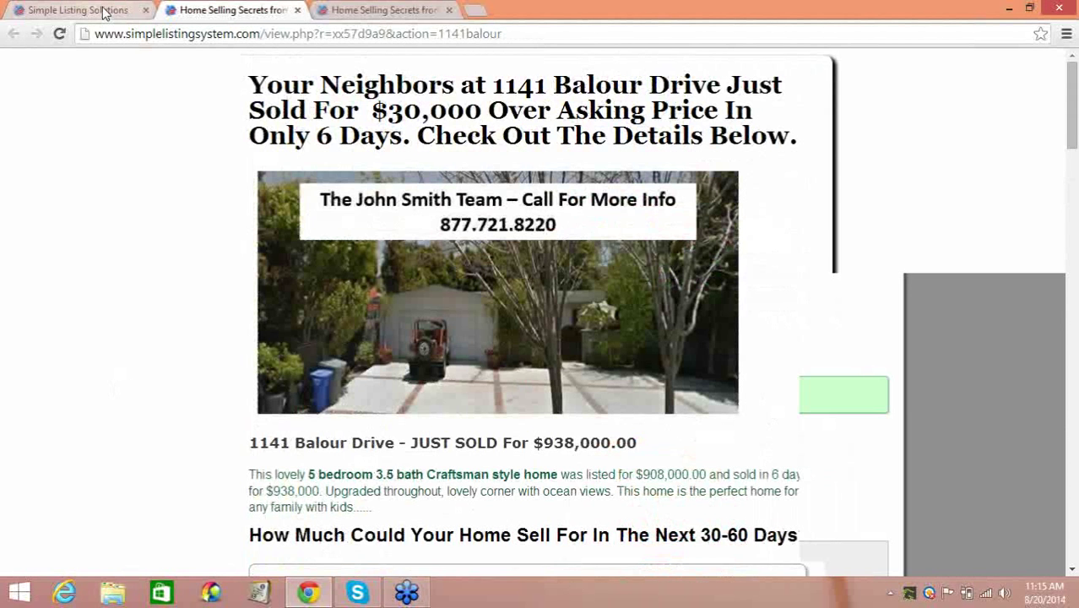
click(711, 132)
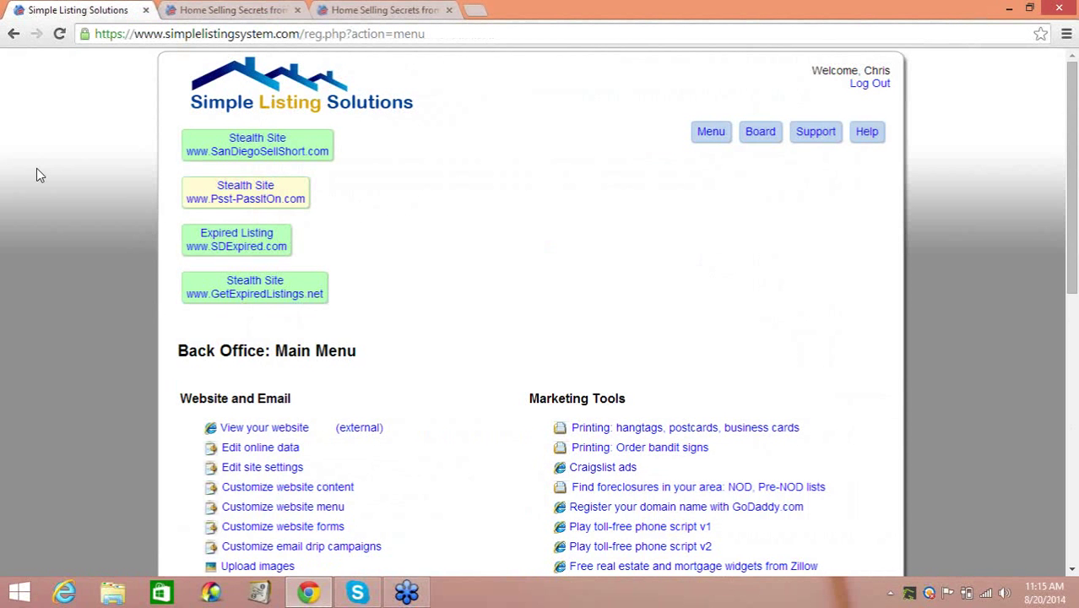
scroll(229, 337, down, 1)
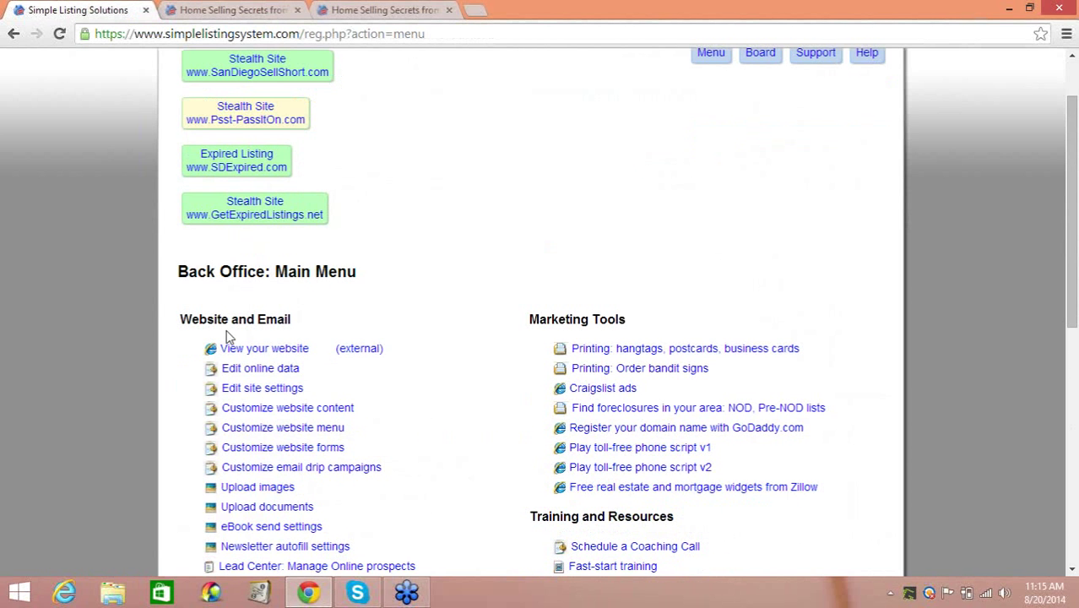
click(282, 410)
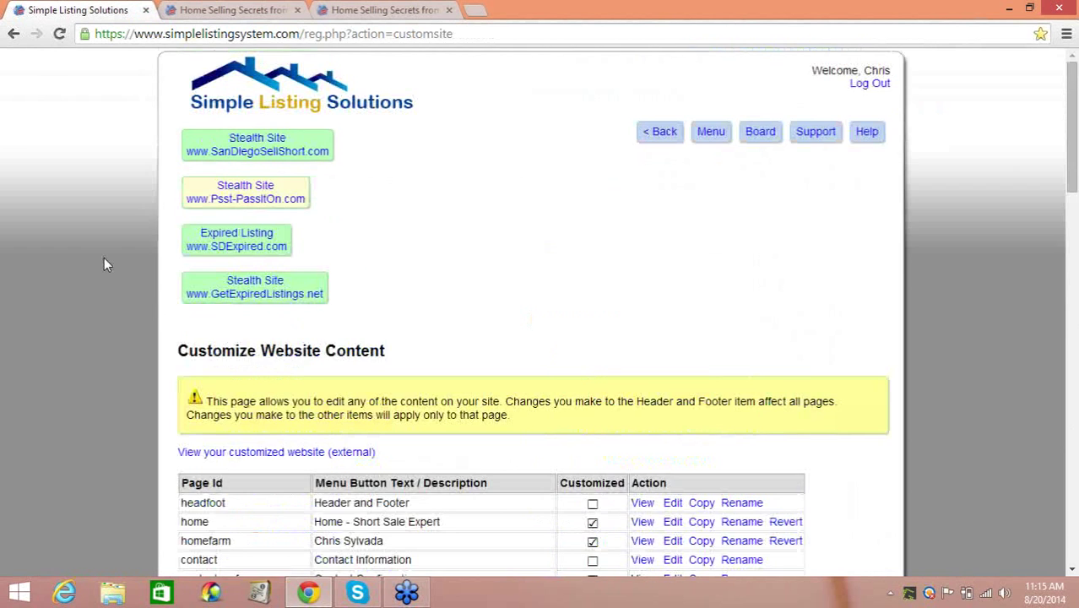
scroll(104, 262, down, 5)
scroll(110, 256, down, 12)
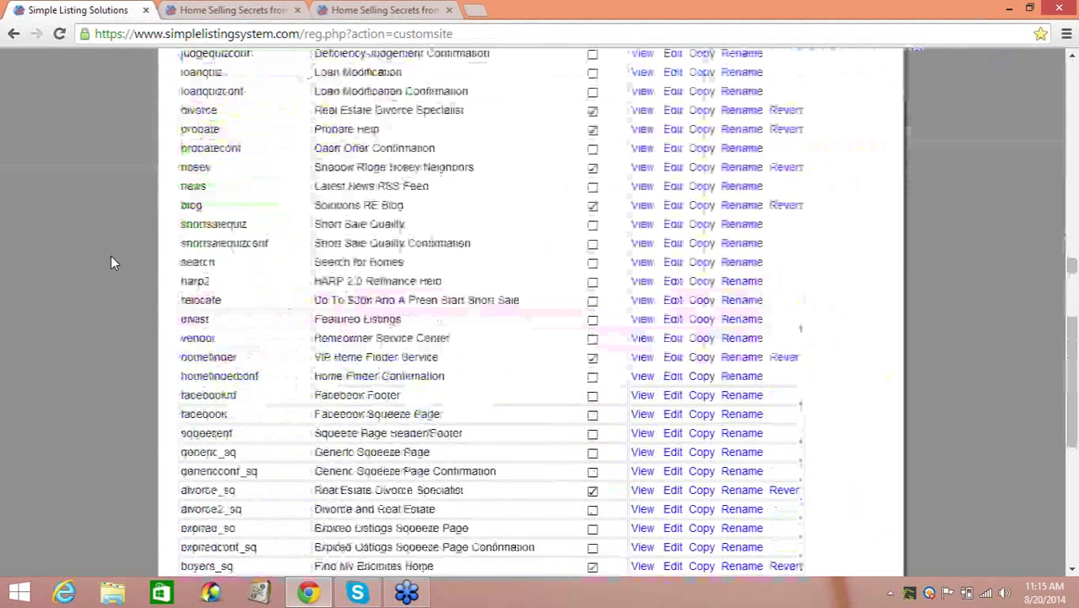
scroll(111, 256, down, 2)
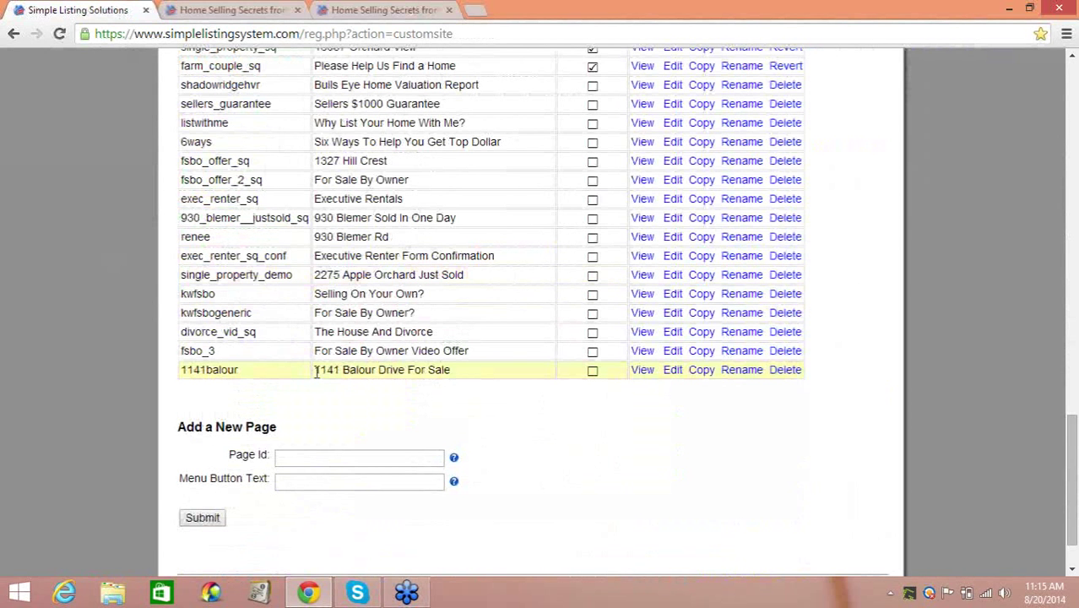
triple_click(412, 370)
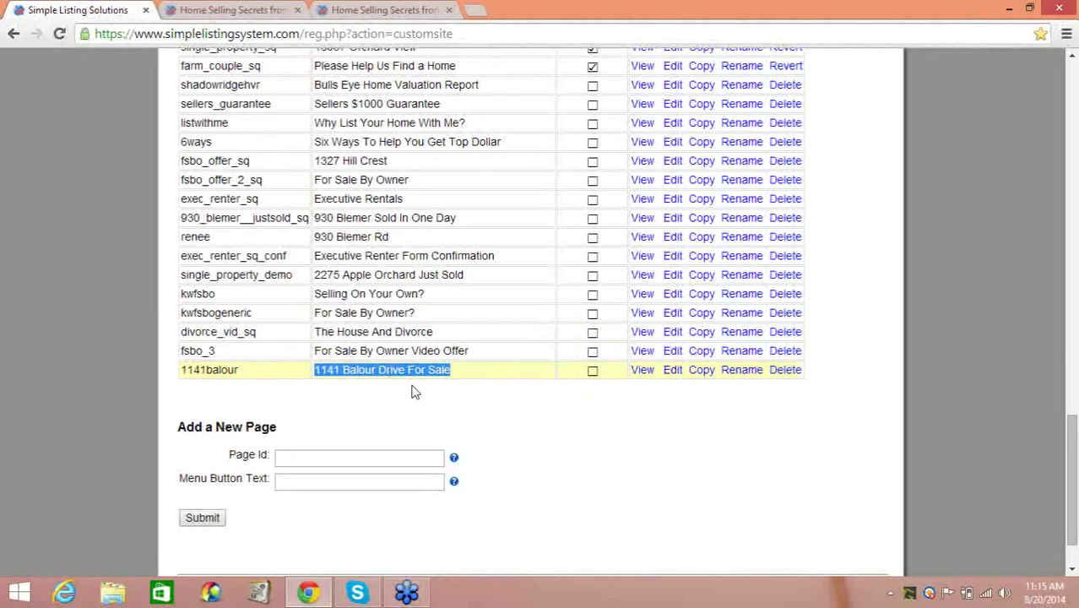
click(41, 313)
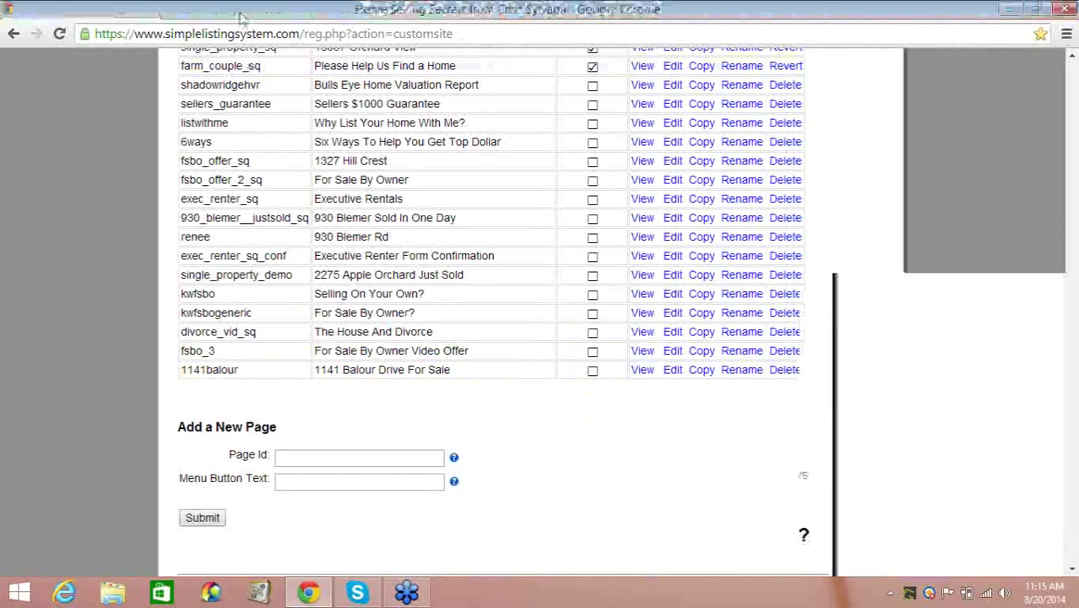
key(ctrl+Tab)
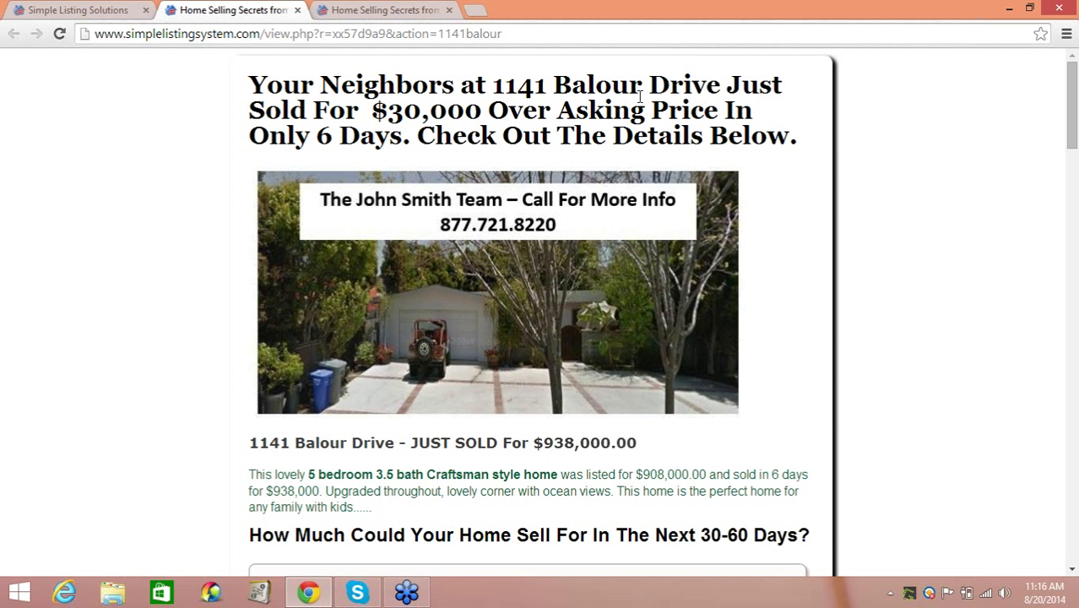
drag(492, 84, 721, 84)
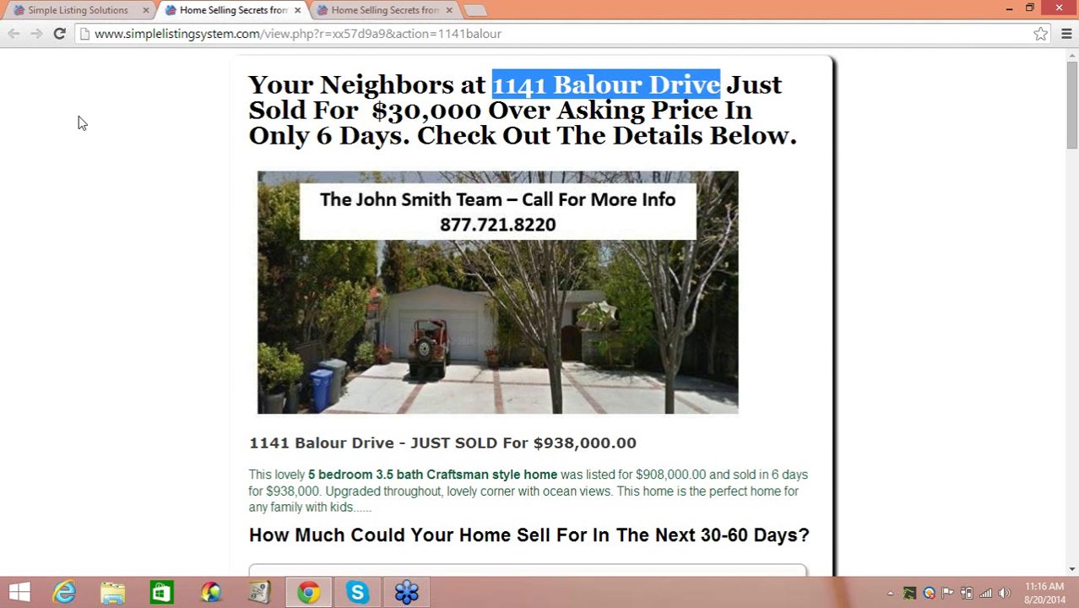
click(509, 166)
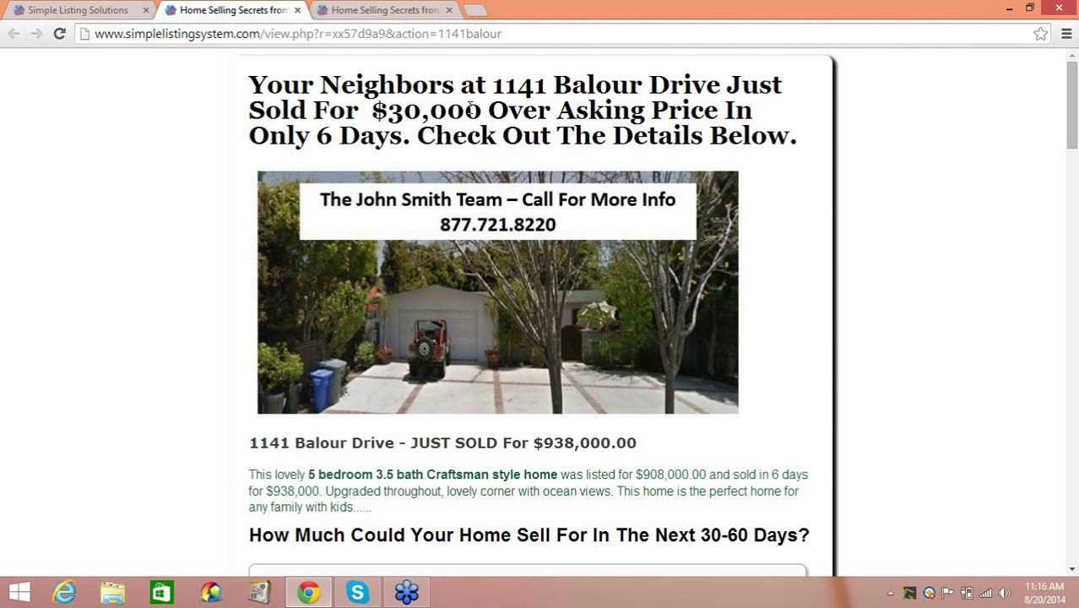
click(118, 11)
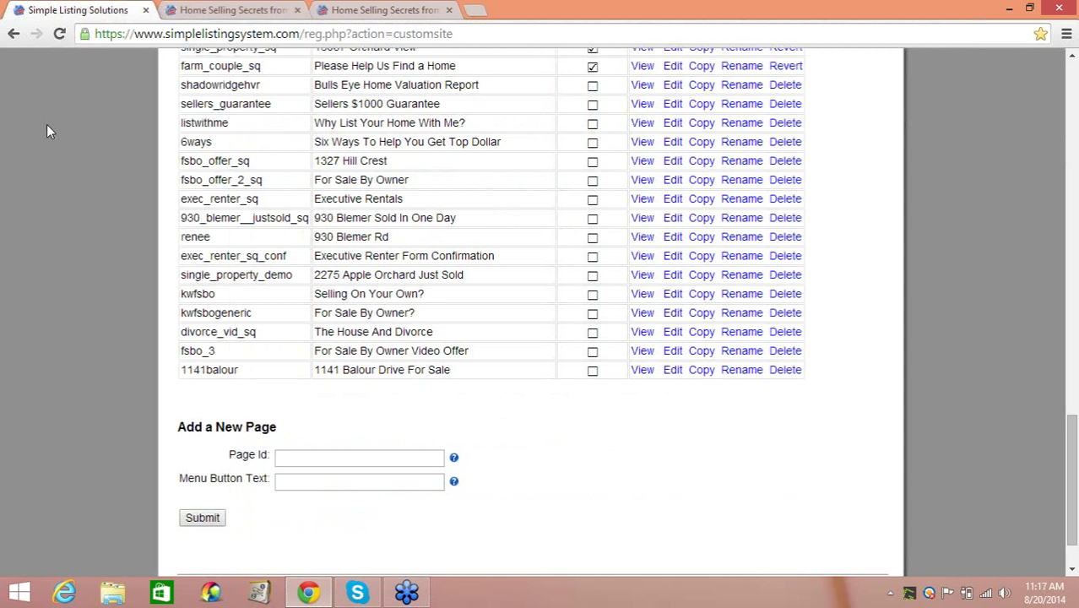
Go back to the Main Menu and scroll down to the Downloads, Account and Help sections.
scroll(56, 123, up, 15)
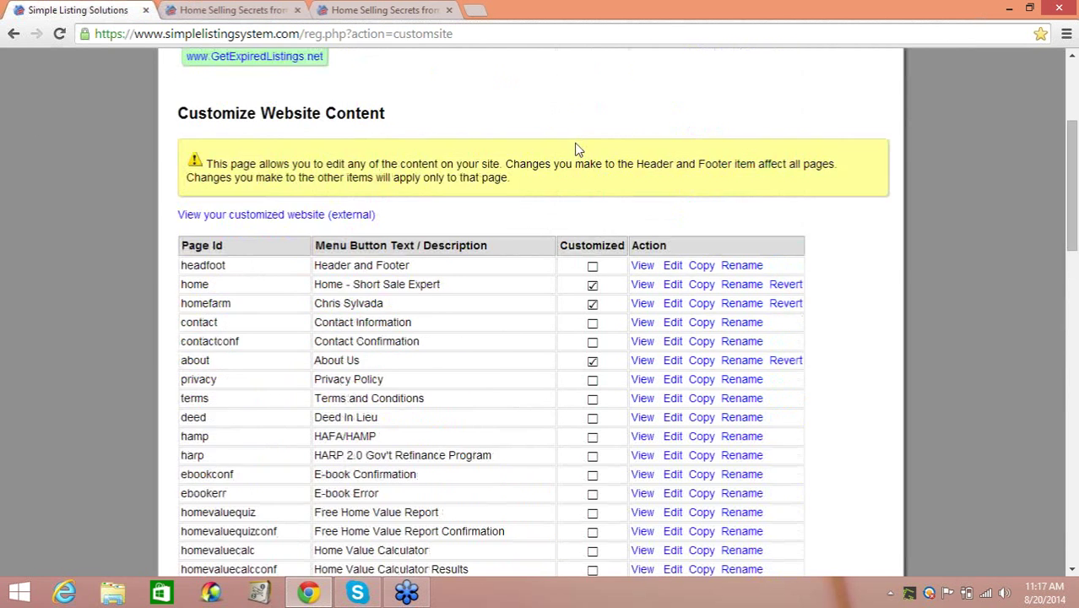
click(715, 55)
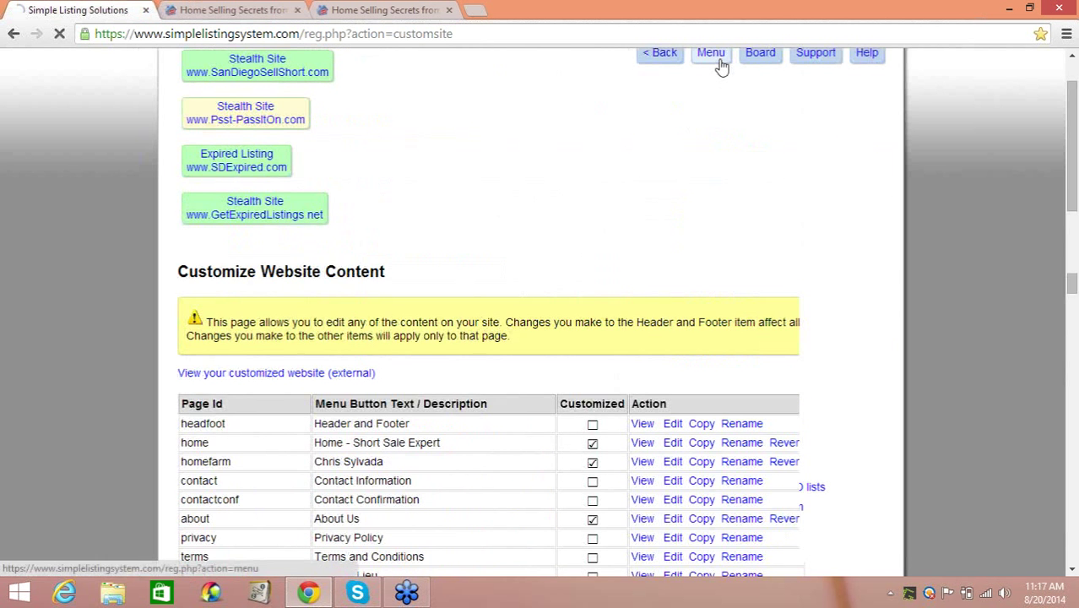
scroll(50, 202, down, 6)
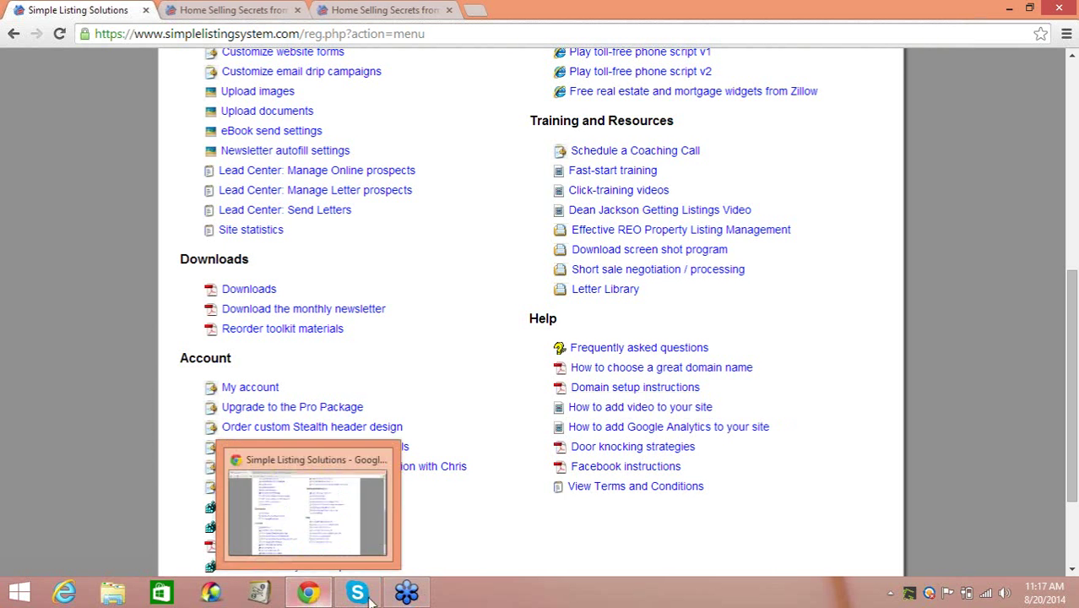
Minimize Chrome, dismiss the Greenshot Save As dialog, and show PowerPoint's INSERT options.
click(1009, 9)
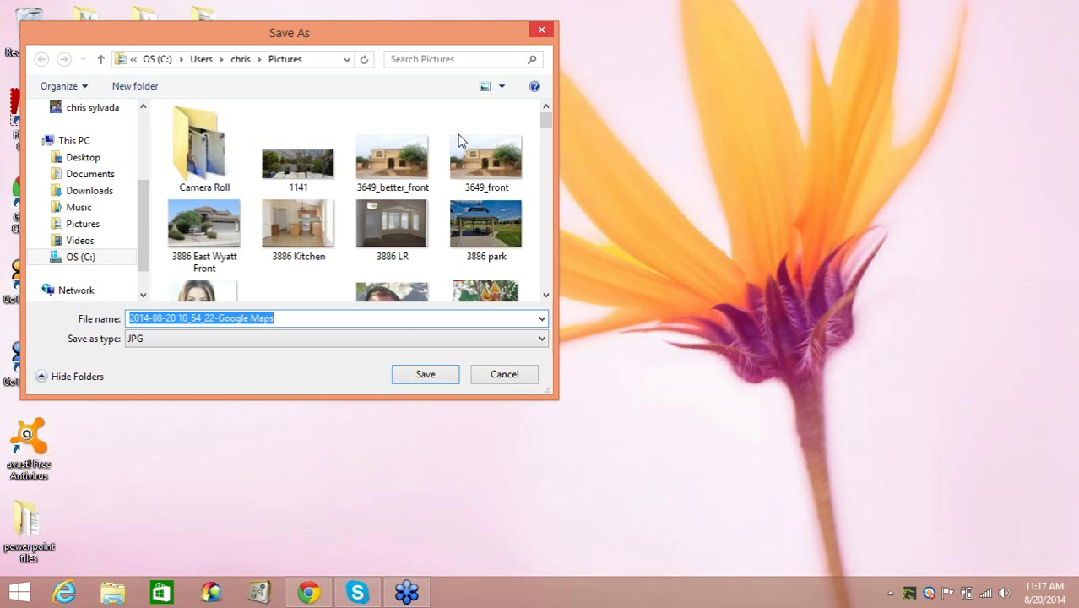
key(Escape)
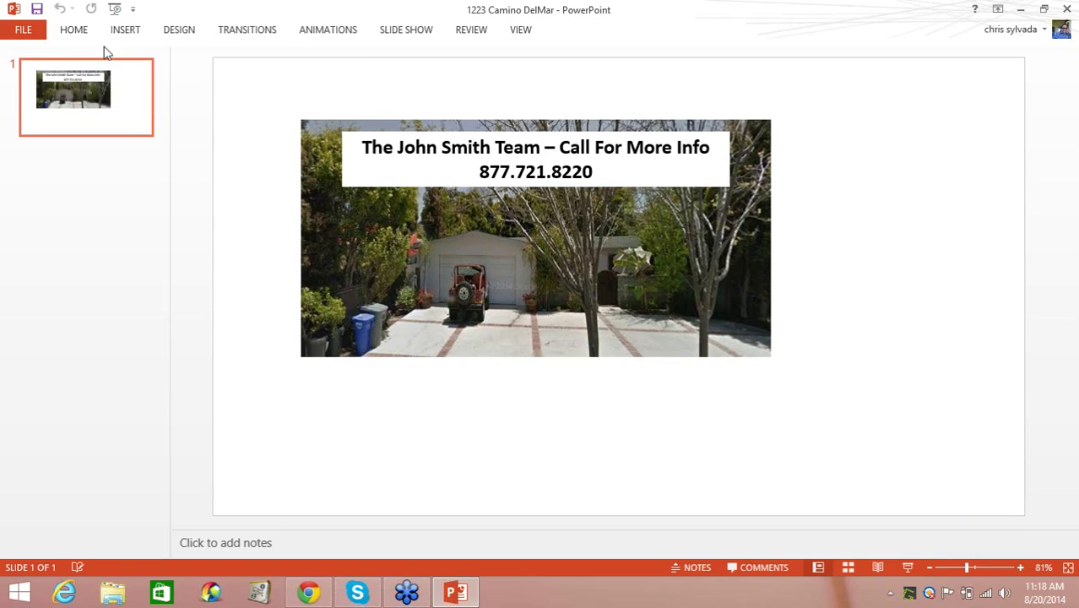
click(124, 30)
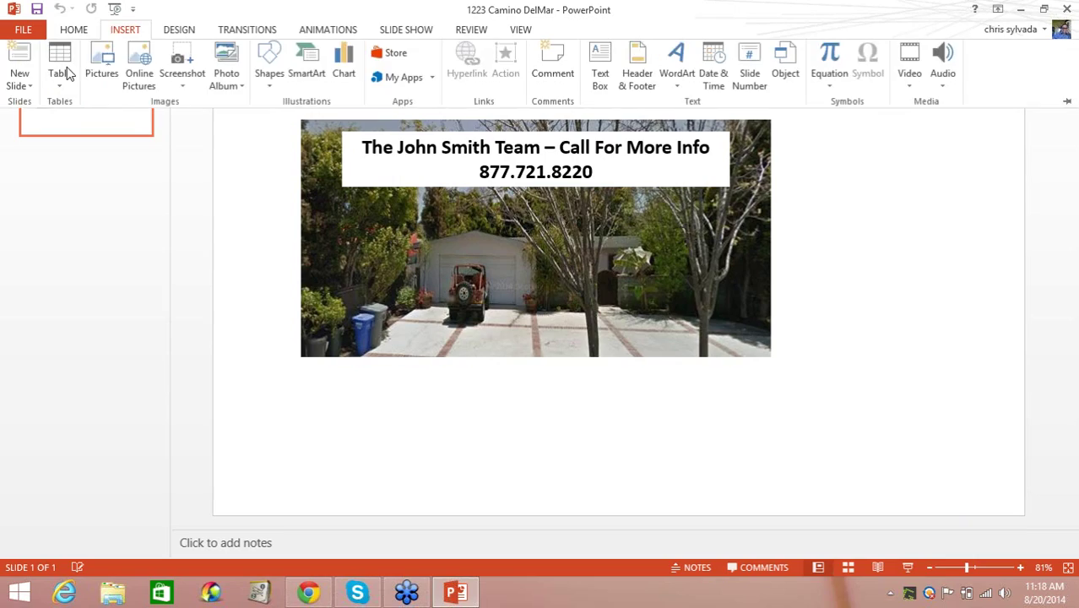
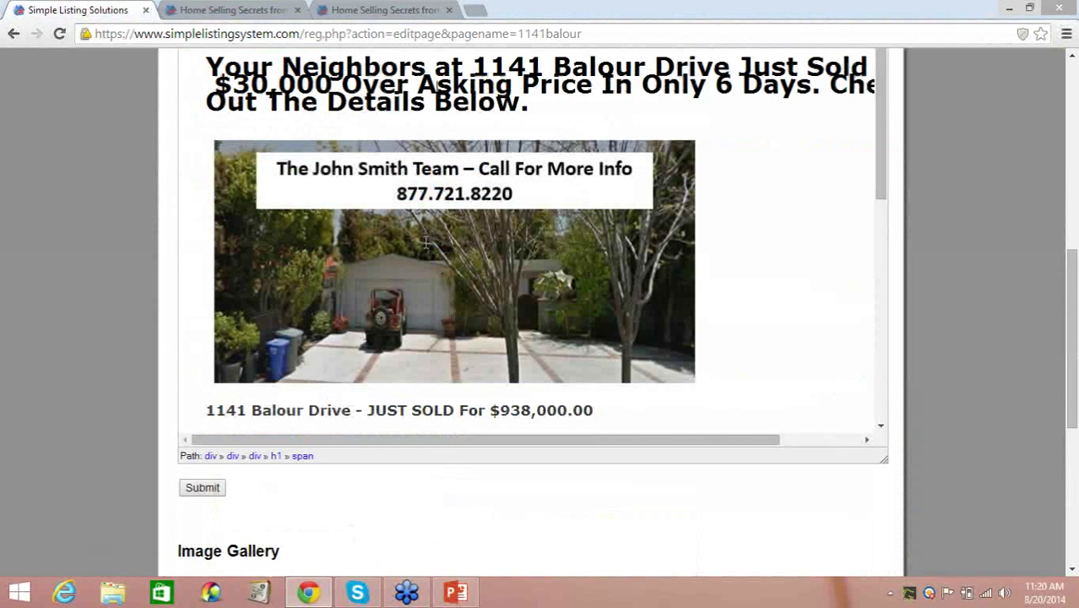
click(426, 242)
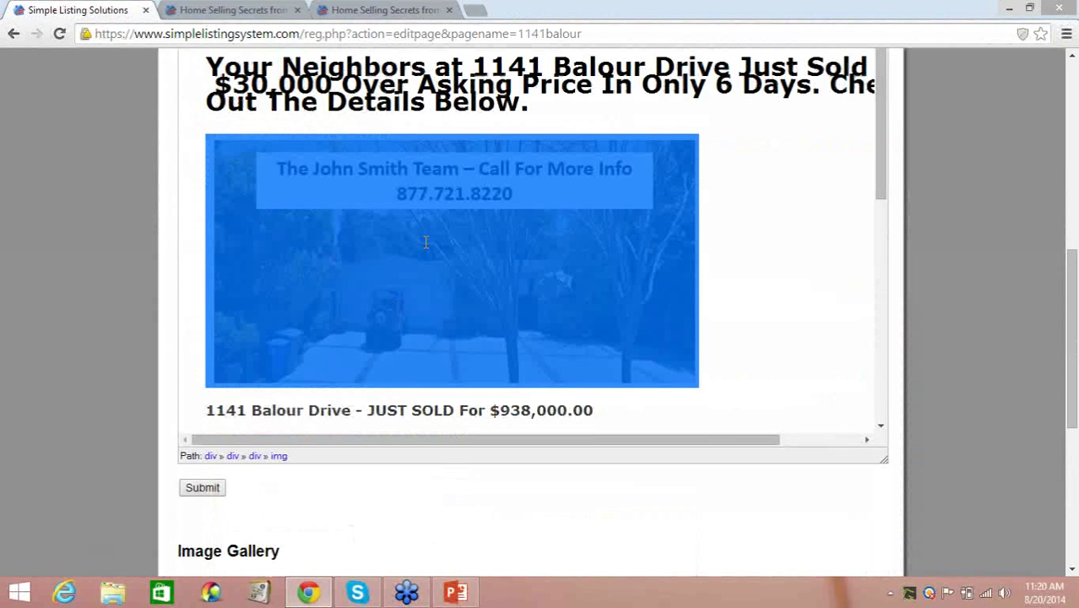
Delete the selected house photo and add another image slot in the Image Gallery.
key(Delete)
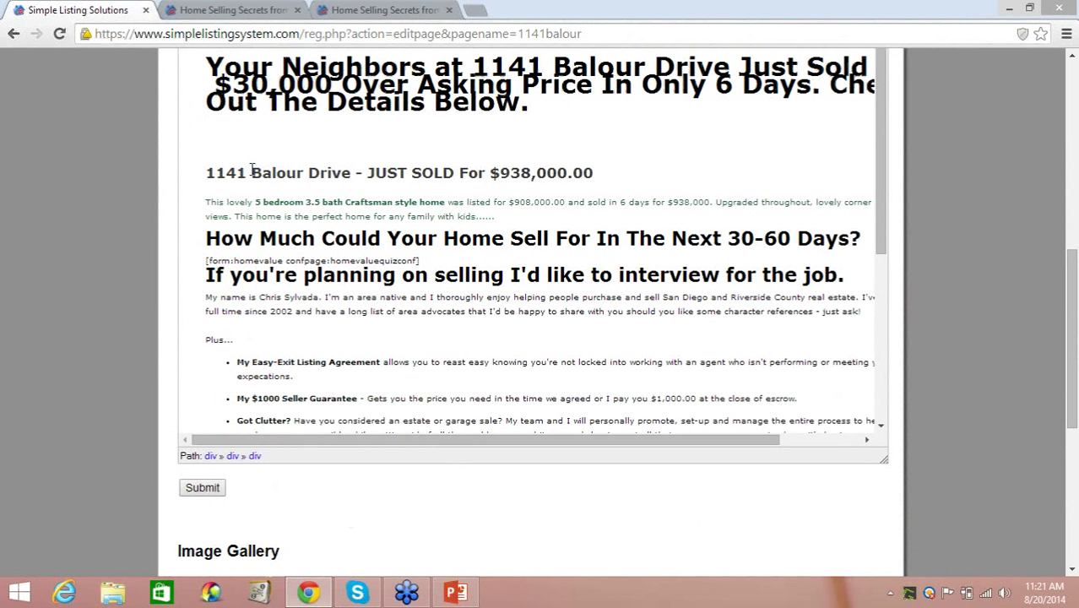
scroll(91, 226, down, 2)
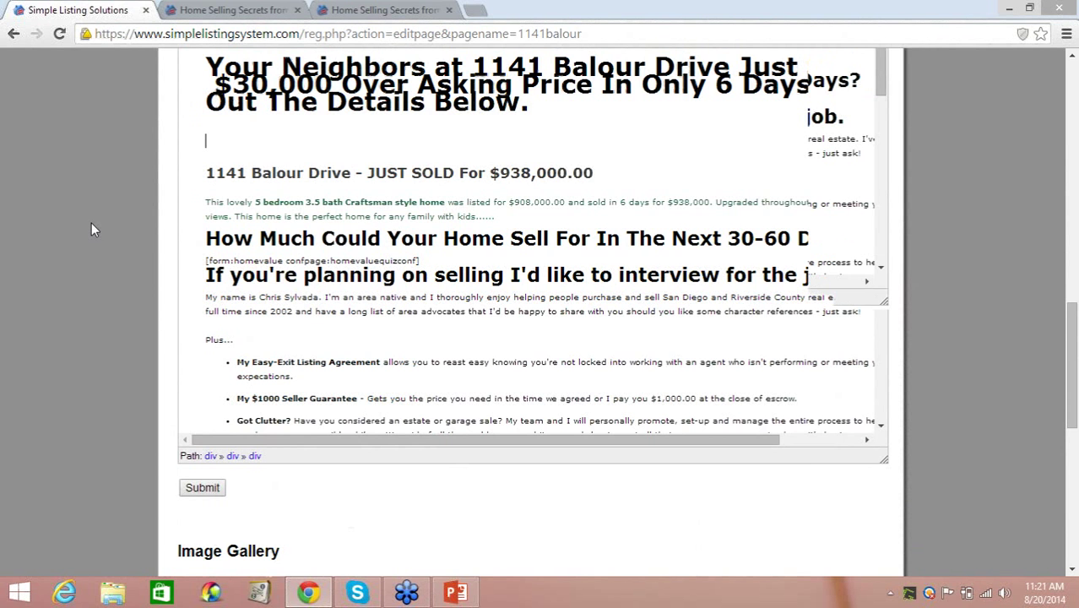
scroll(92, 222, down, 1)
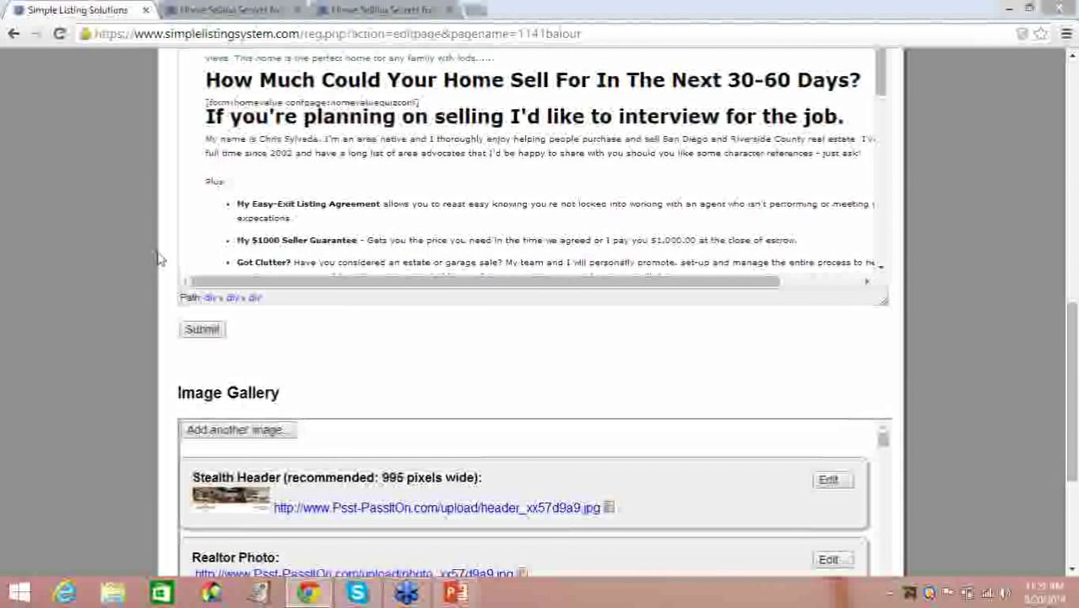
scroll(212, 280, down, 2)
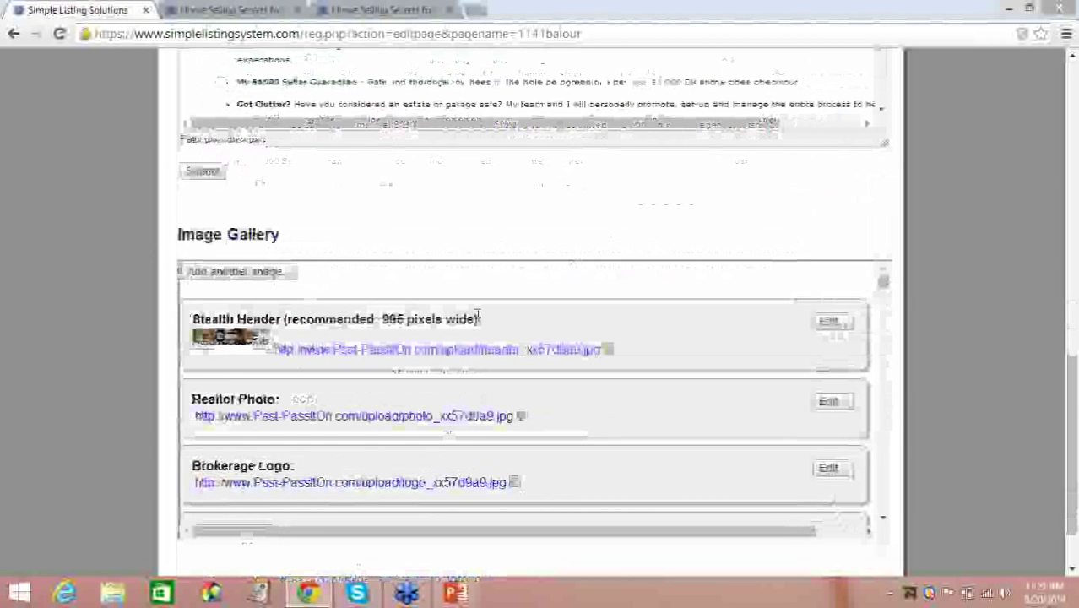
click(212, 277)
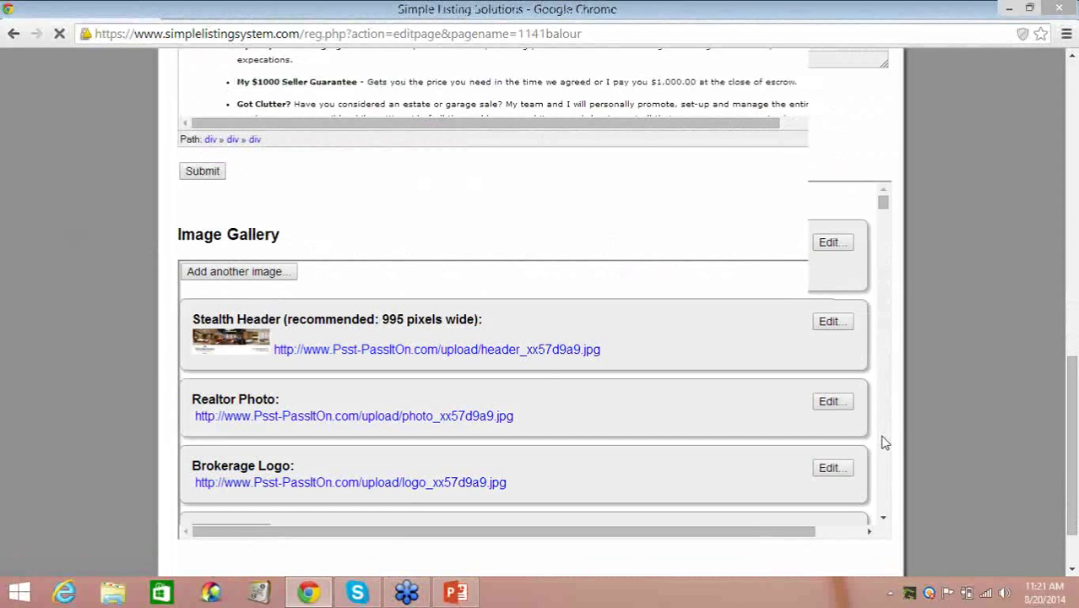
Choose 1141_balour_3pics.jpg as the new gallery image file.
scroll(884, 442, down, 1)
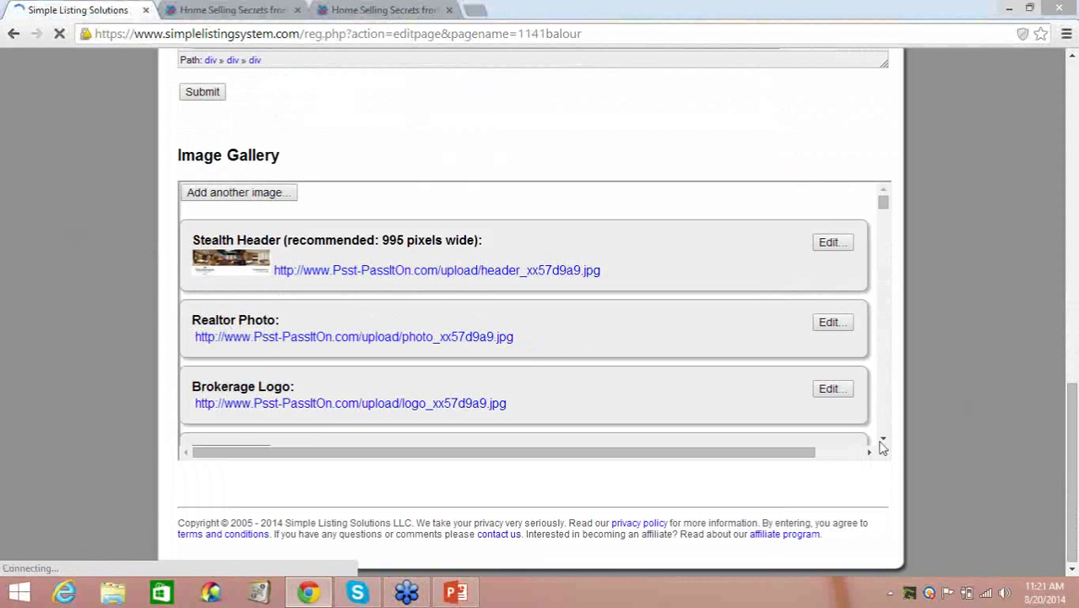
scroll(882, 446, down, 8)
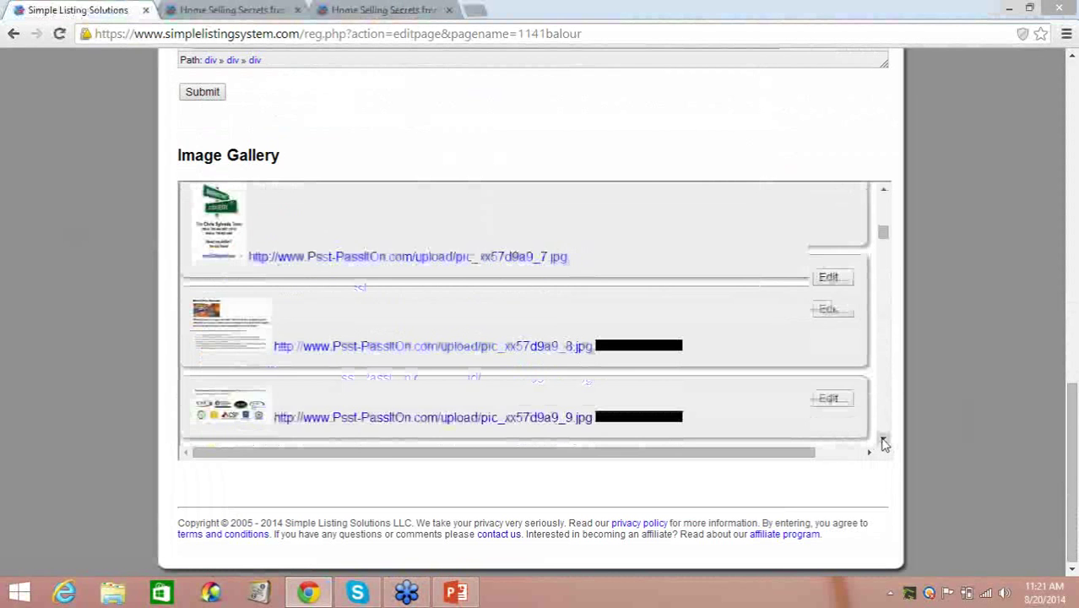
scroll(884, 444, down, 9)
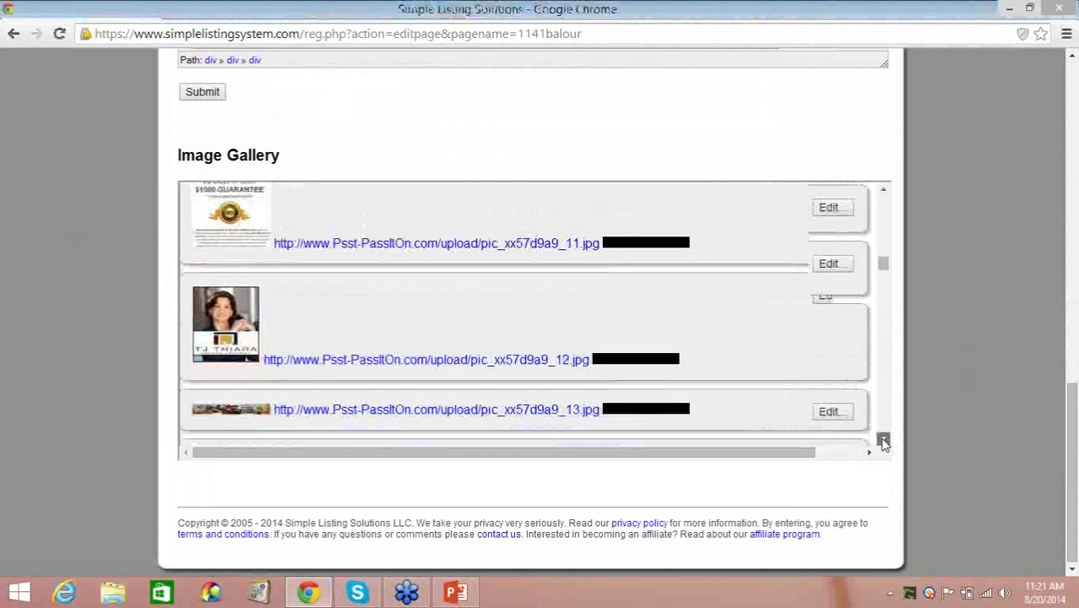
scroll(883, 442, down, 7)
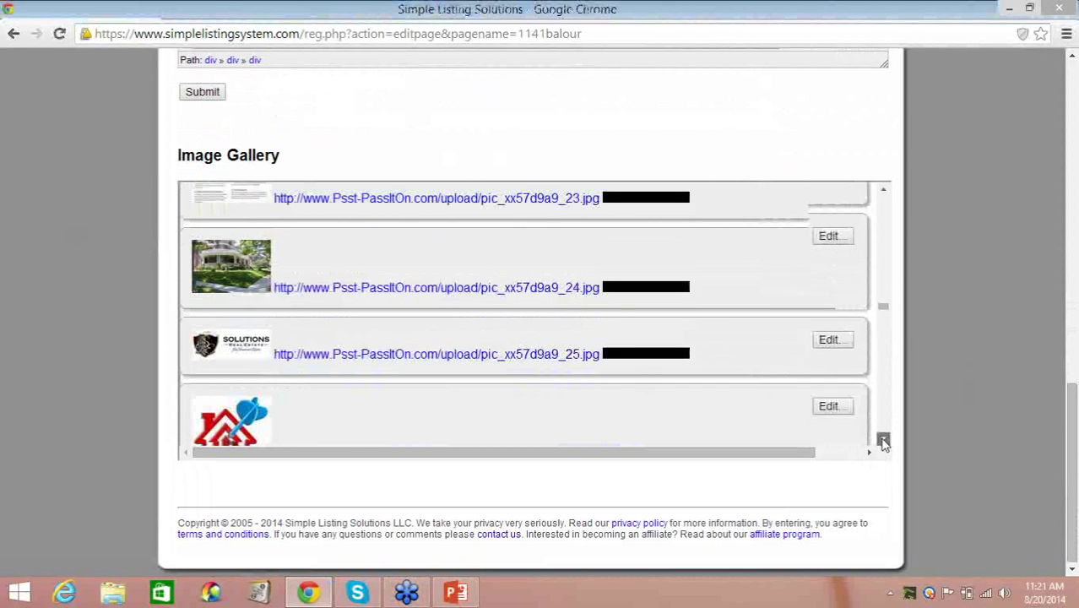
scroll(883, 440, down, 3)
scroll(894, 445, down, 1)
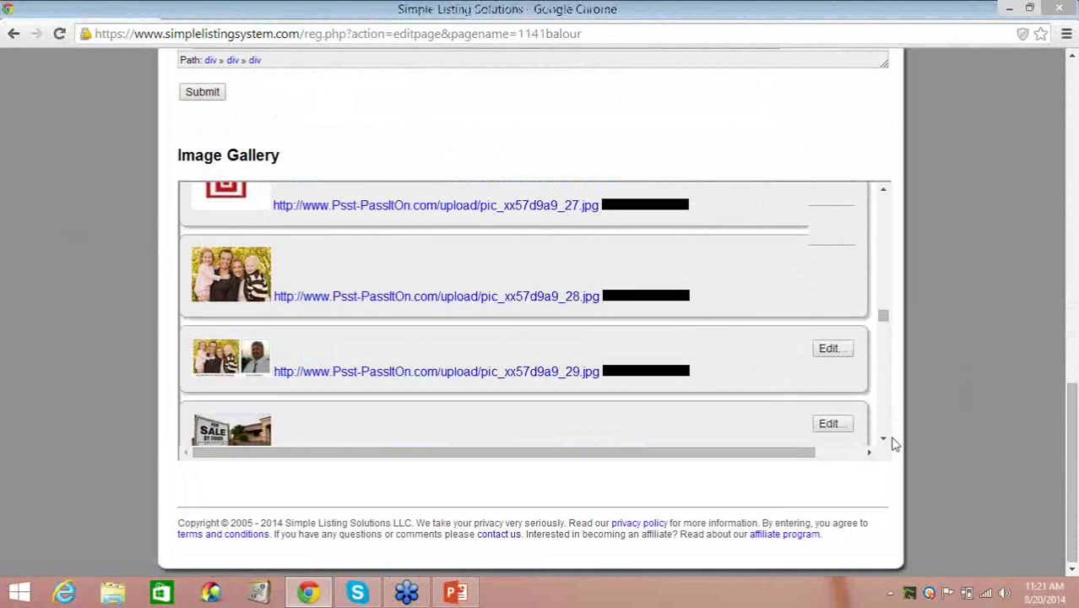
scroll(895, 445, down, 3)
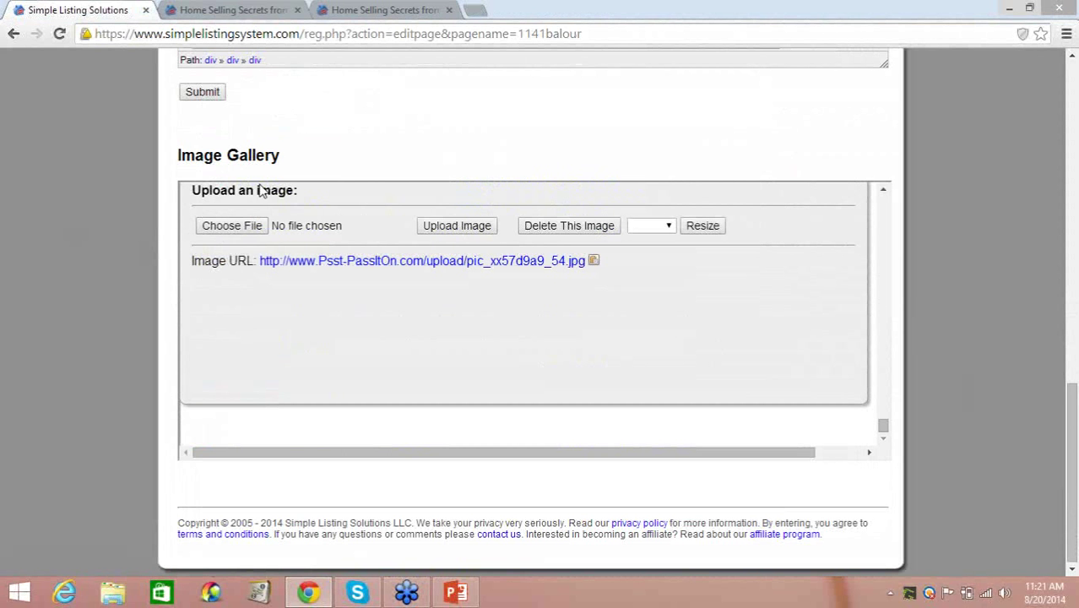
click(246, 228)
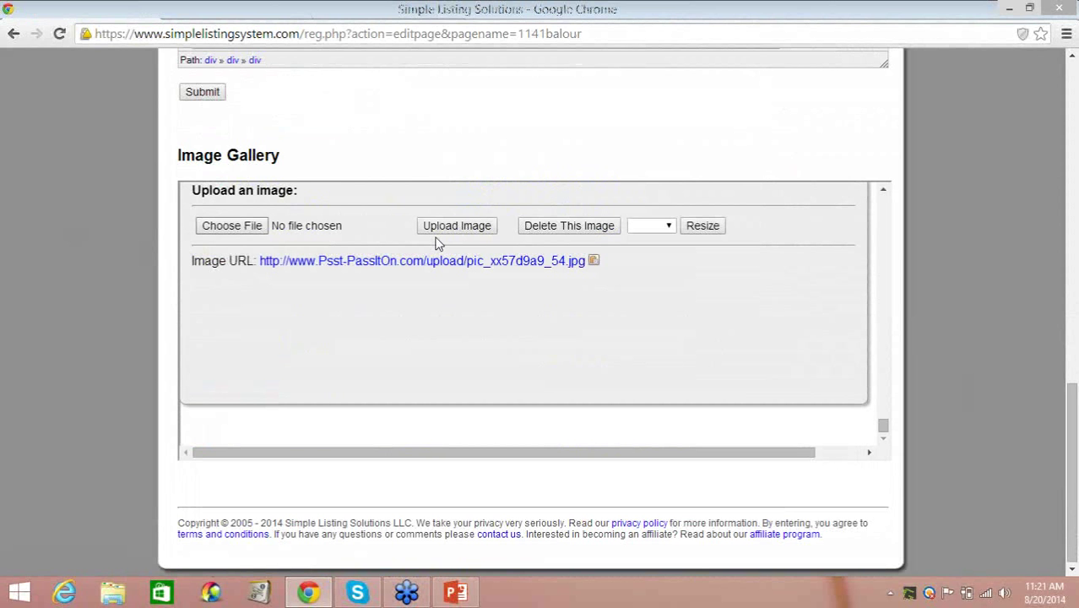
text(1141)
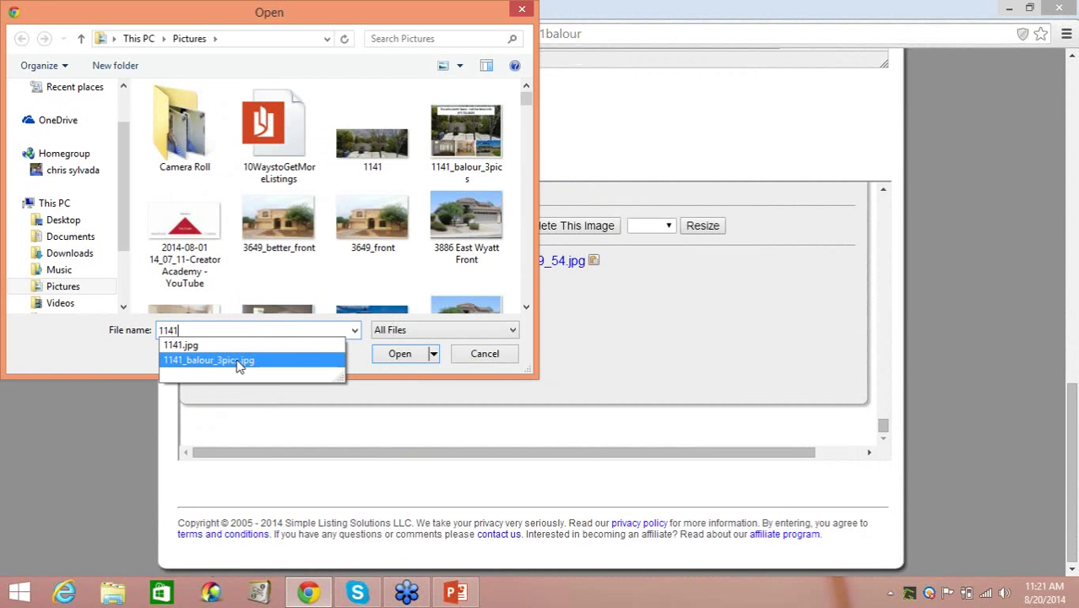
click(238, 361)
click(400, 353)
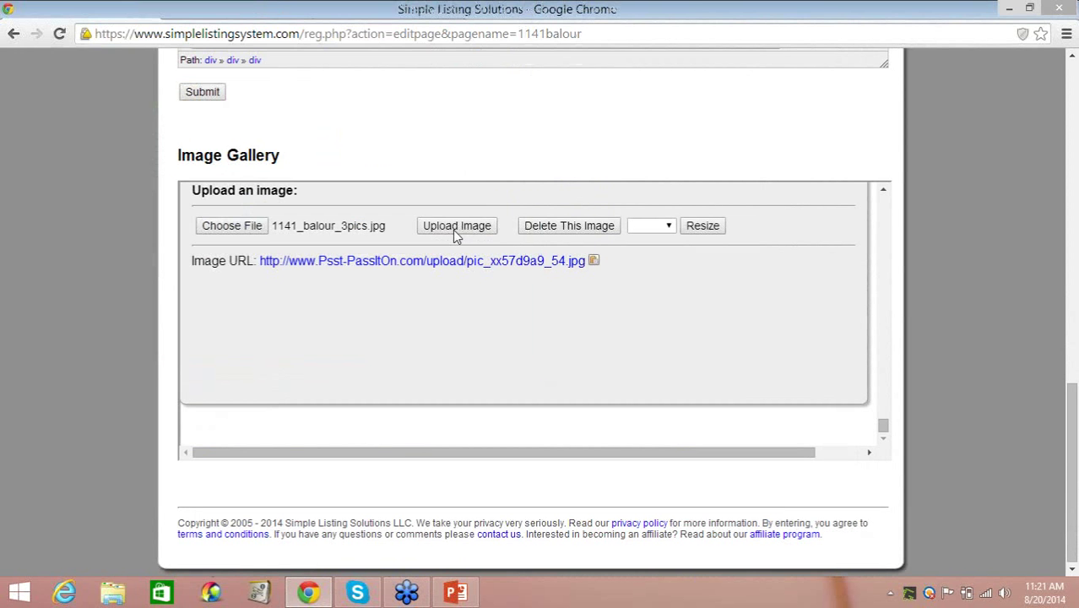
Upload the image to the gallery and copy its Image URL link address.
click(452, 229)
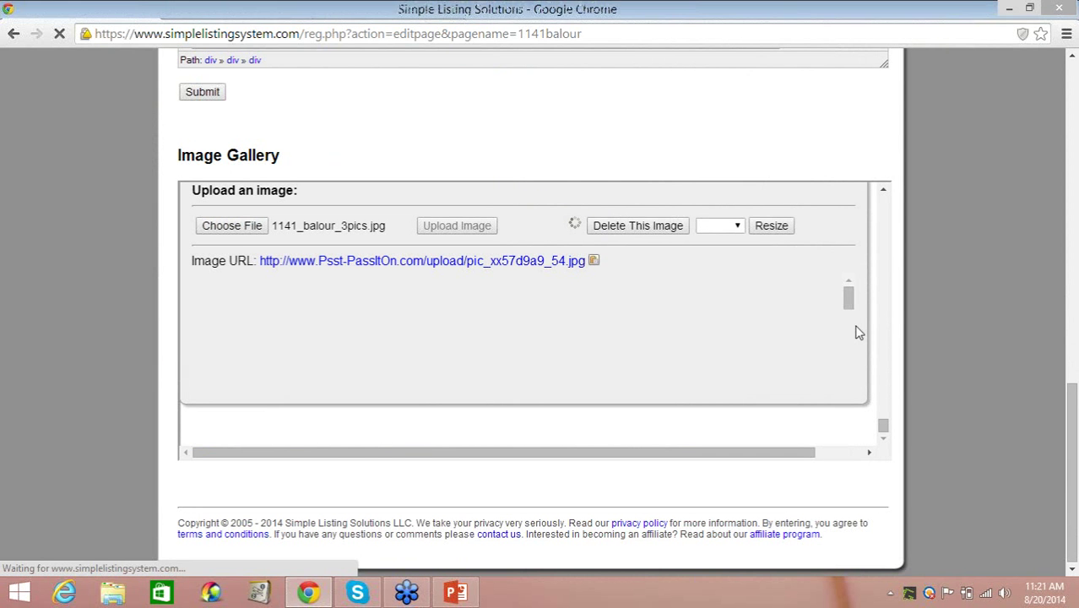
right_click(380, 262)
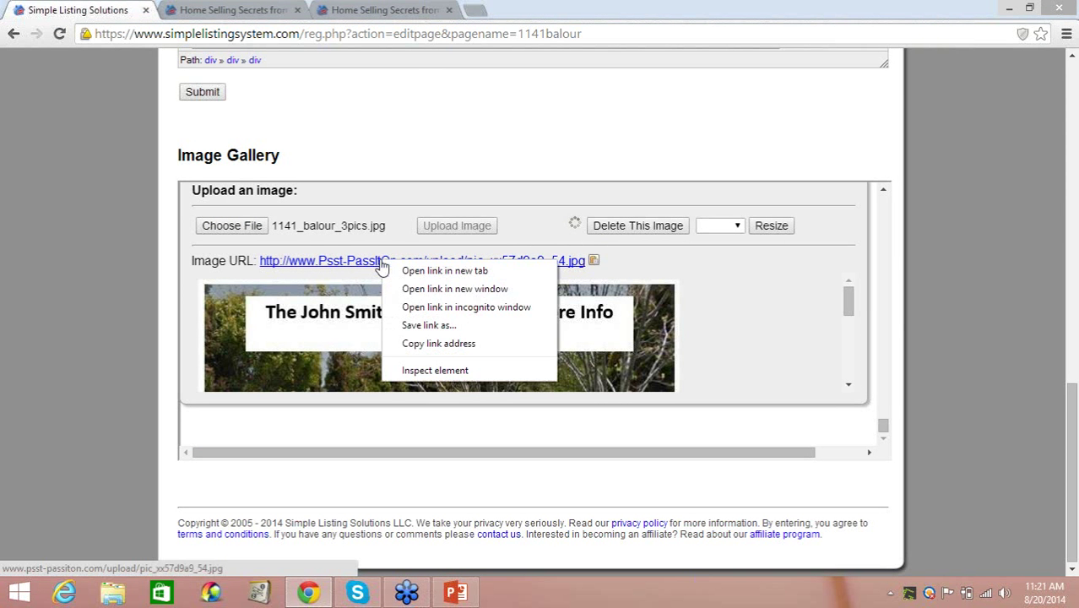
click(426, 344)
Insert the copied 1141_balour_3pics.jpg URL as an image below the headline and submit the page.
scroll(54, 226, up, 5)
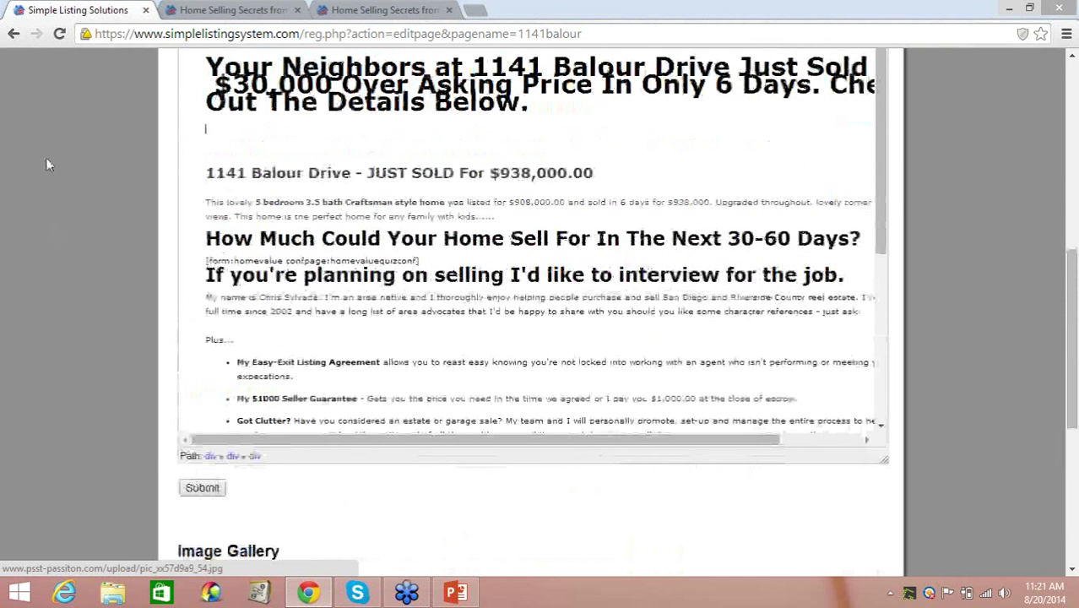
scroll(95, 163, up, 1)
scroll(95, 172, up, 2)
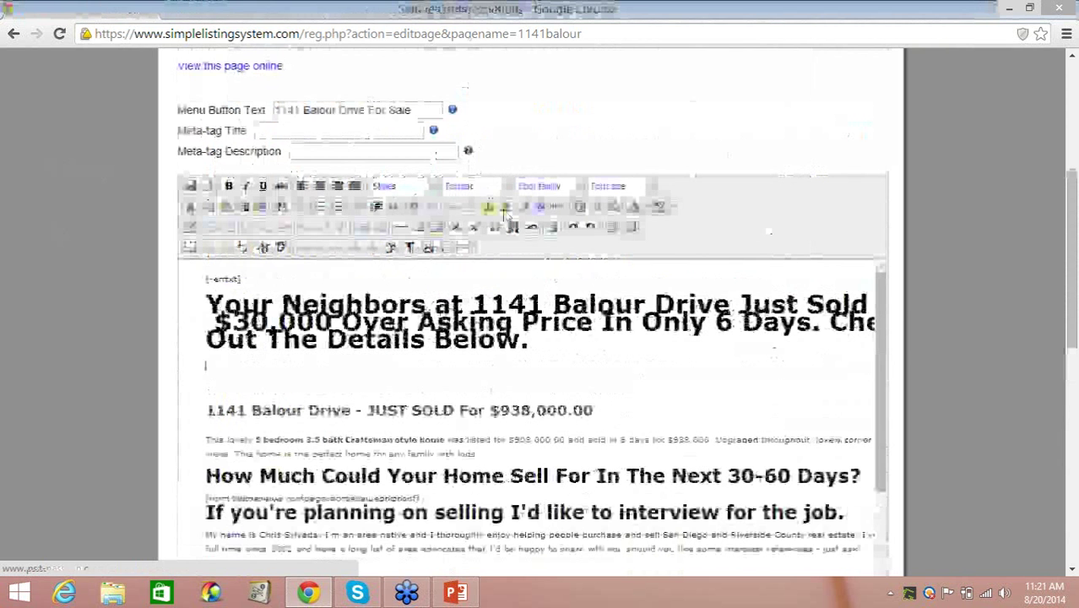
click(477, 240)
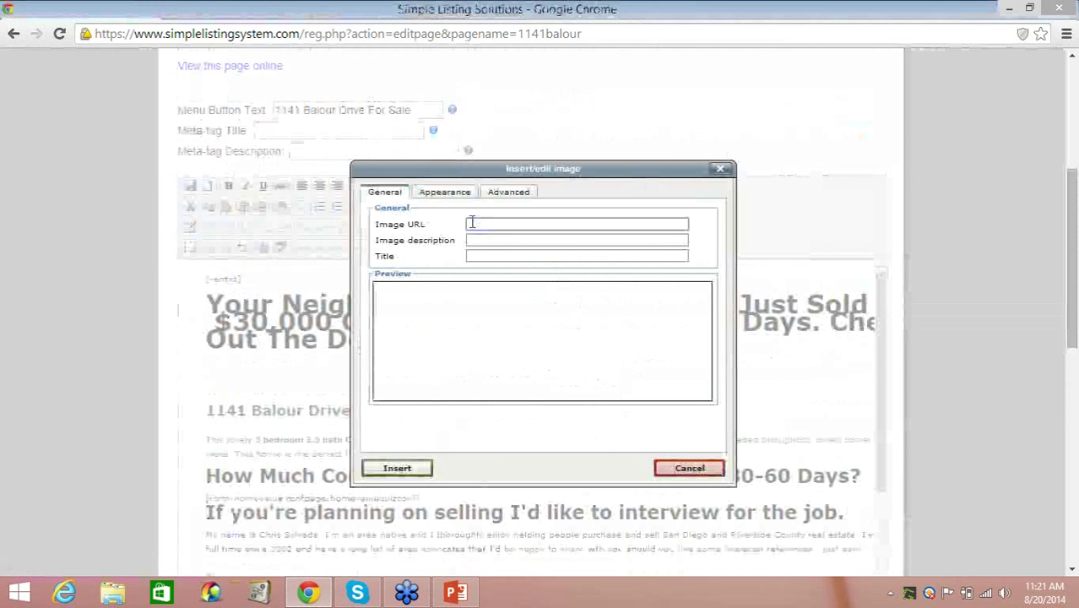
right_click(470, 223)
click(509, 315)
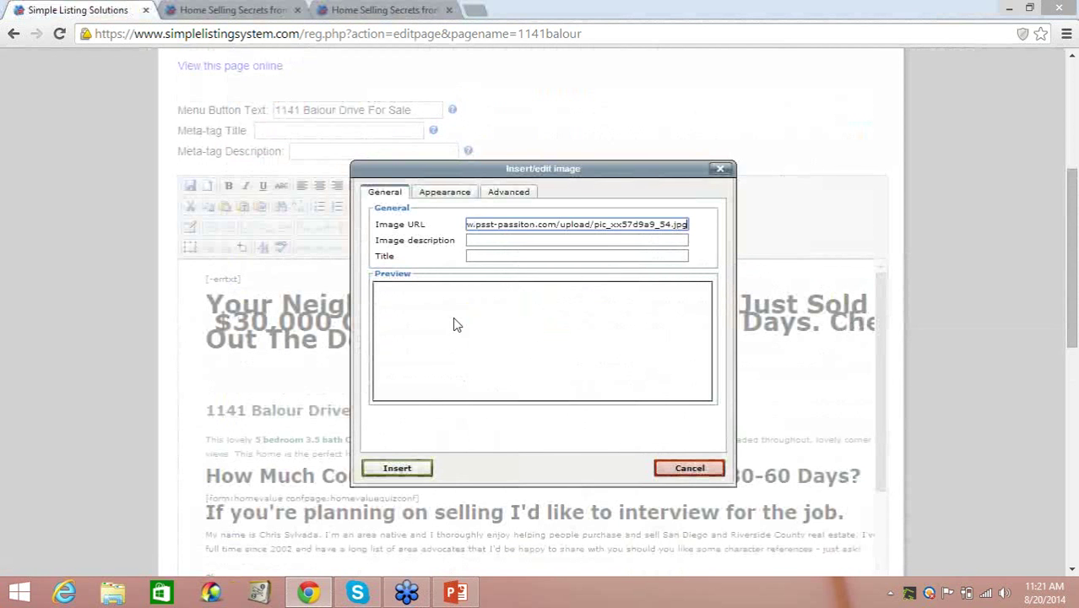
click(396, 469)
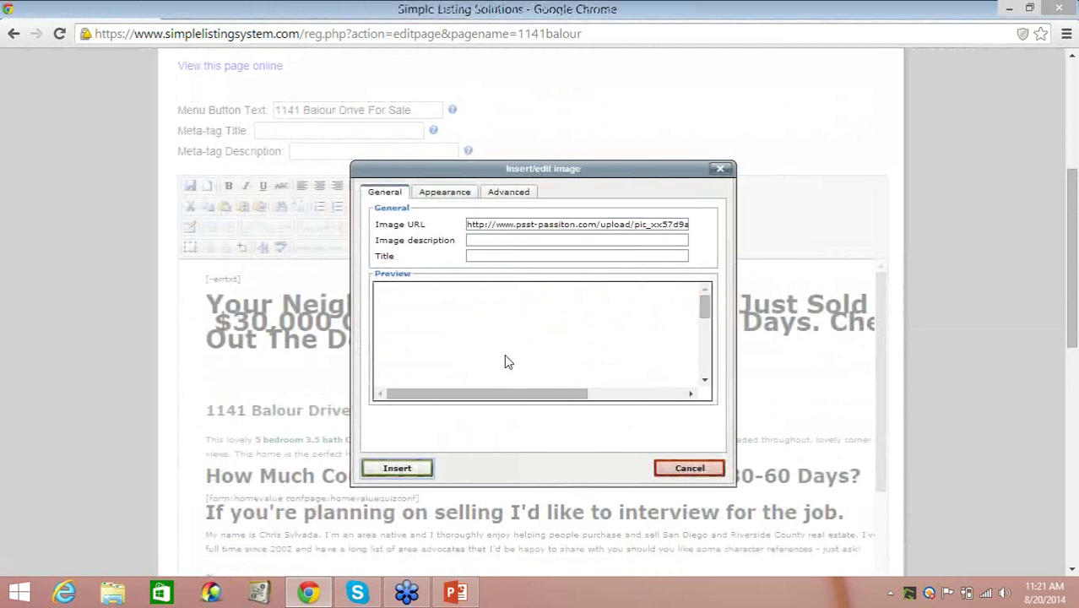
key(Return)
scroll(3, 224, down, 3)
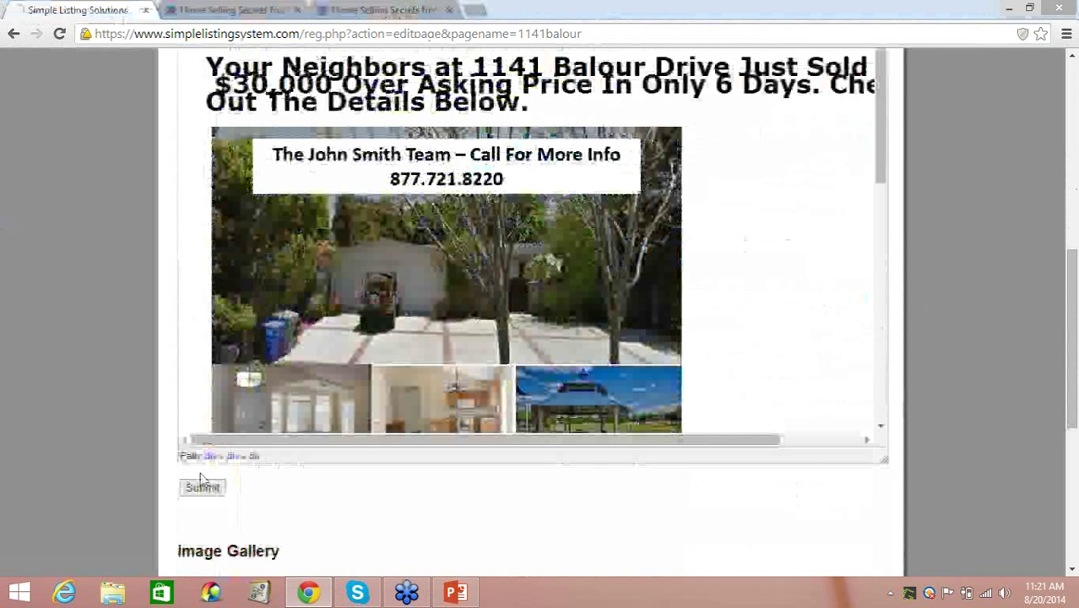
click(203, 487)
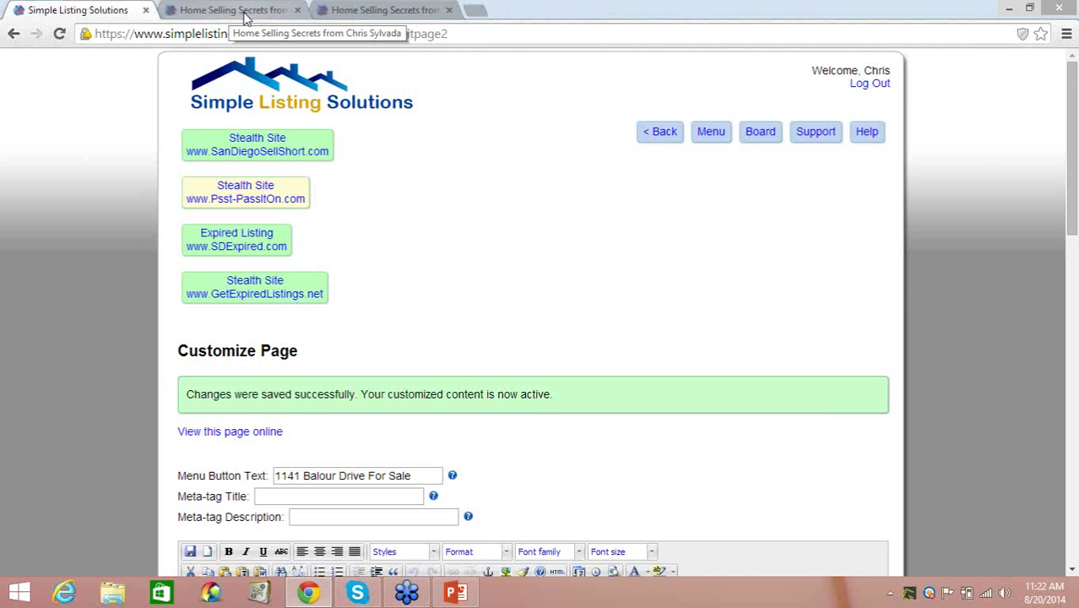
Reload the live listing page and review the headline and new photo banner.
click(245, 11)
right_click(120, 128)
click(154, 168)
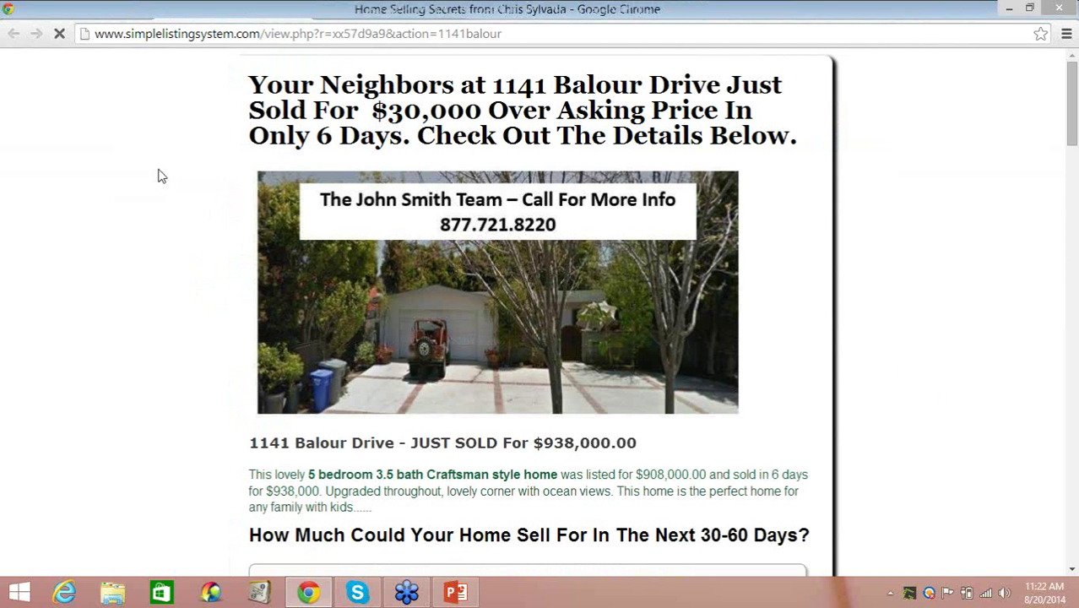
scroll(66, 176, down, 1)
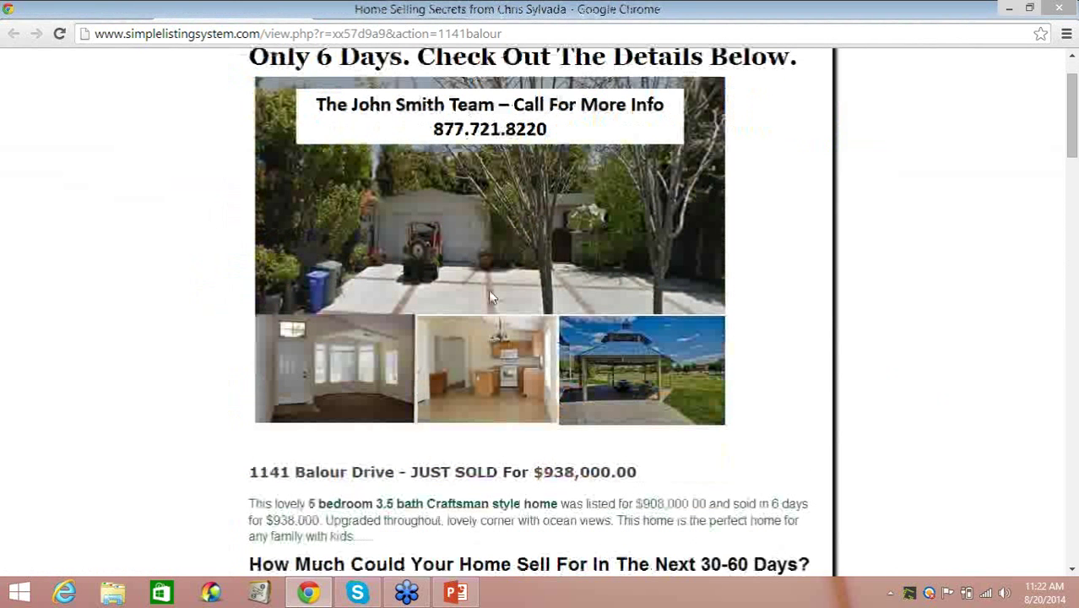
scroll(67, 280, up, 1)
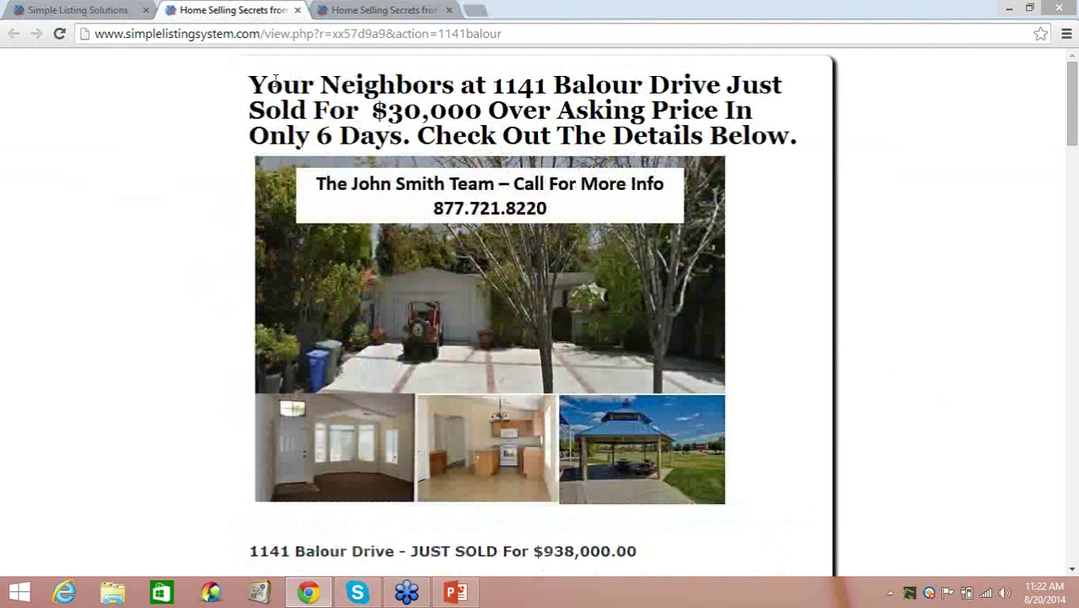
drag(275, 80, 807, 139)
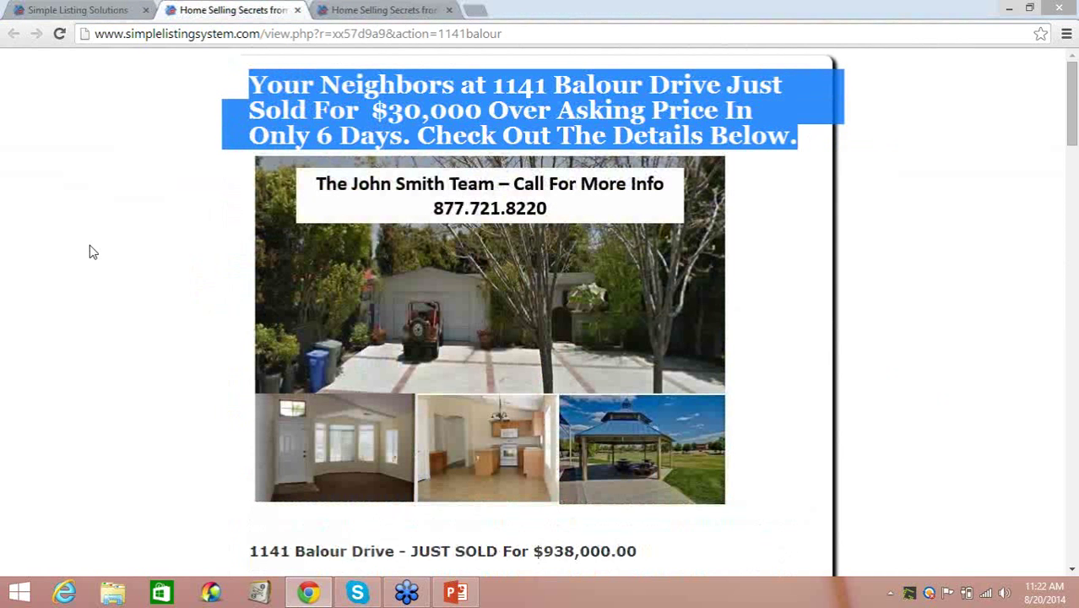
click(142, 269)
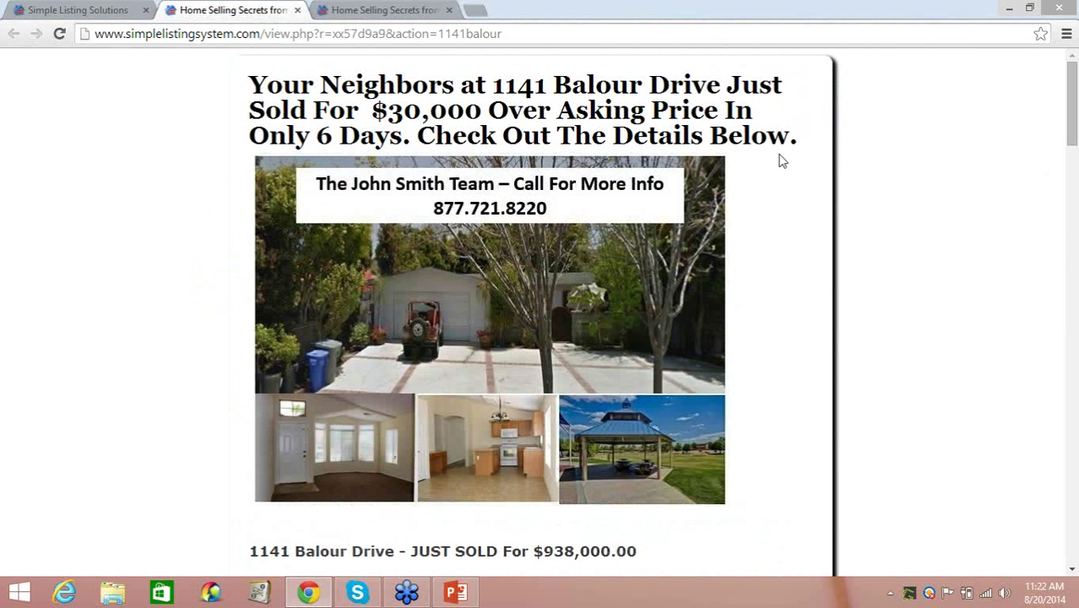
scroll(105, 224, down, 3)
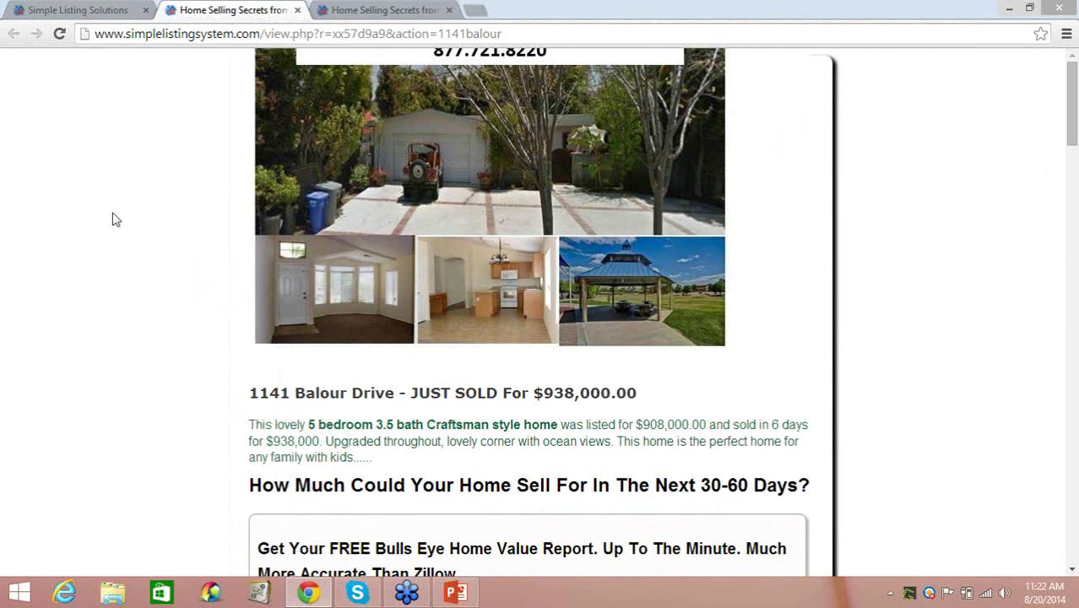
scroll(117, 218, up, 3)
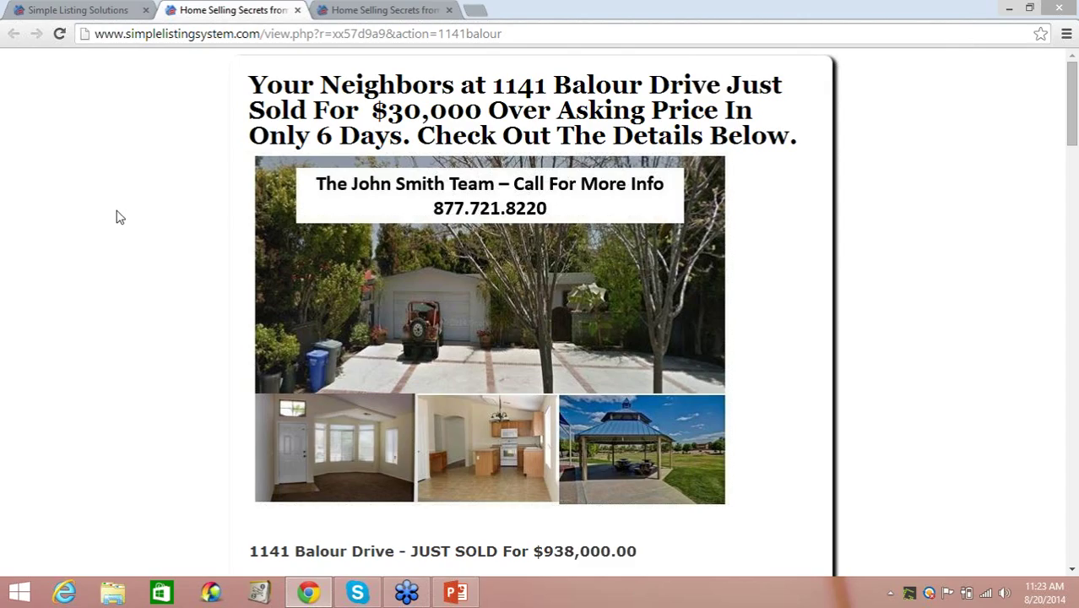
Check the JUST SOLD sold-price heading on the live page, then return to the editor.
scroll(108, 250, down, 1)
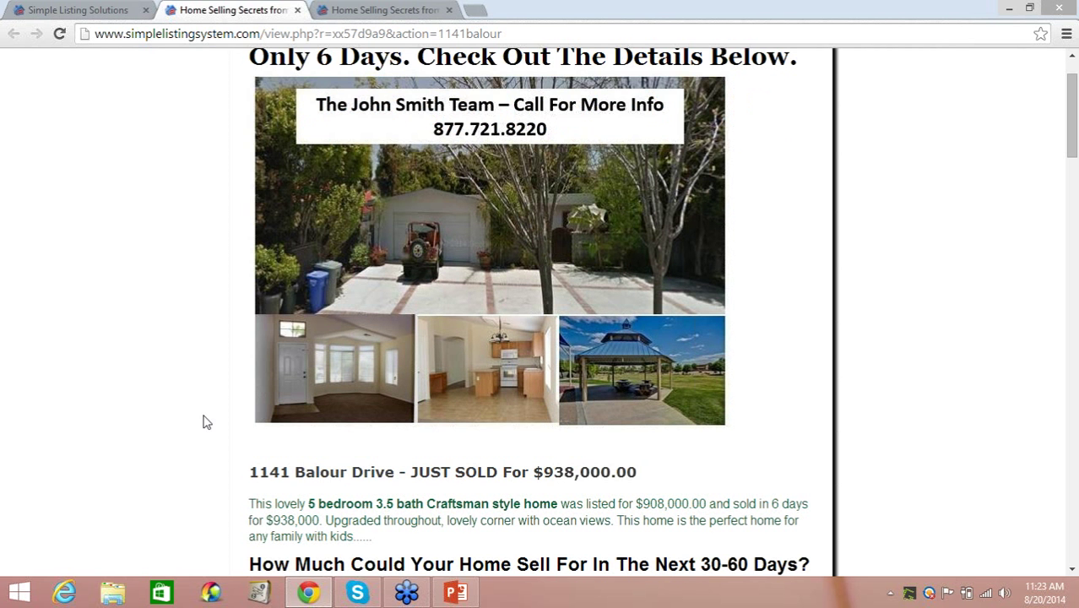
drag(253, 473, 646, 474)
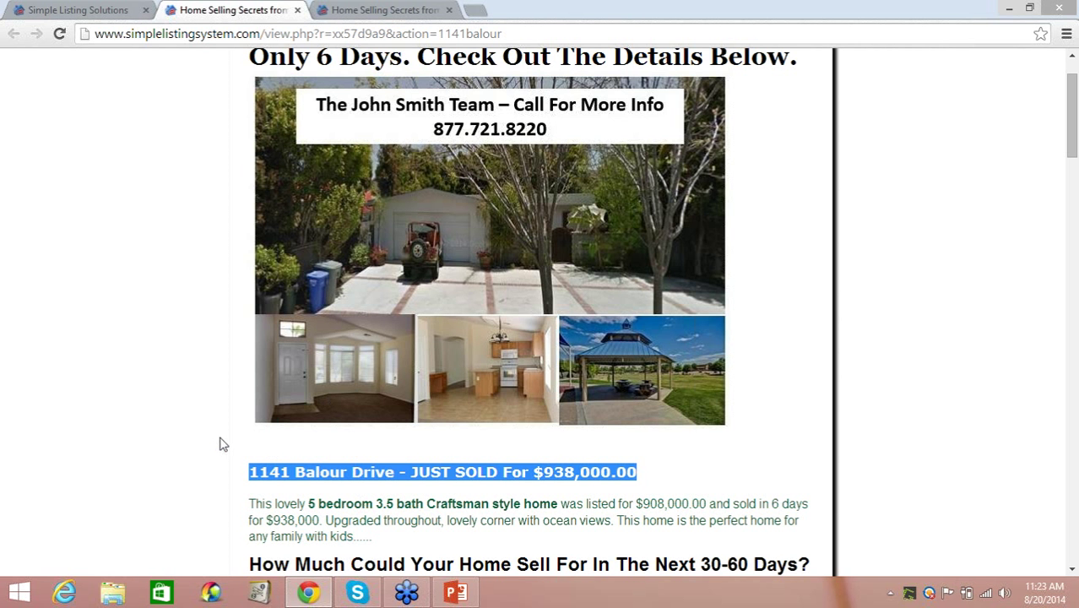
click(306, 437)
click(65, 10)
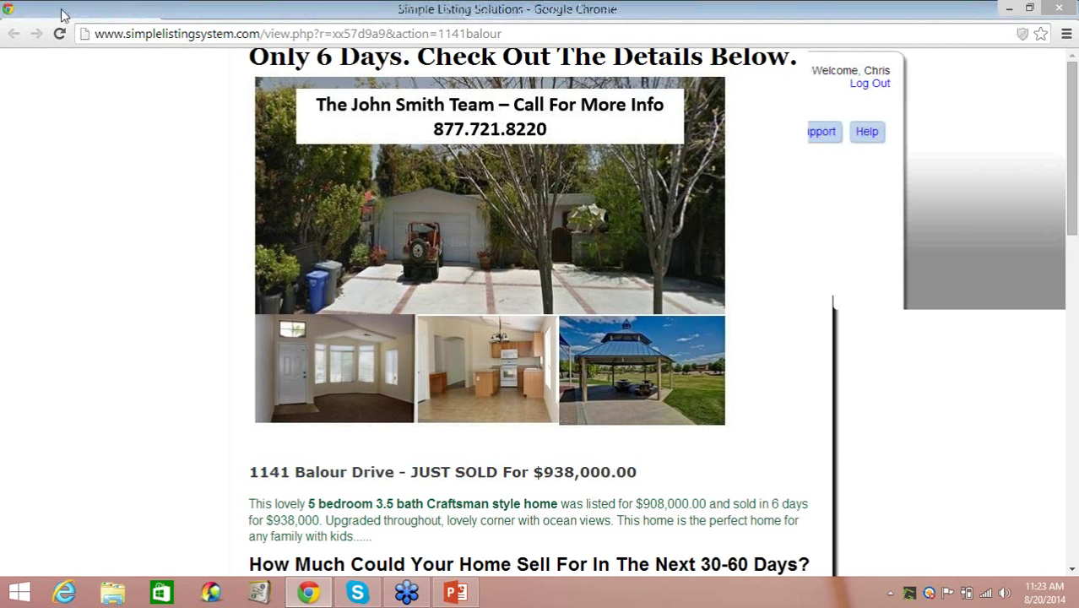
scroll(46, 221, down, 4)
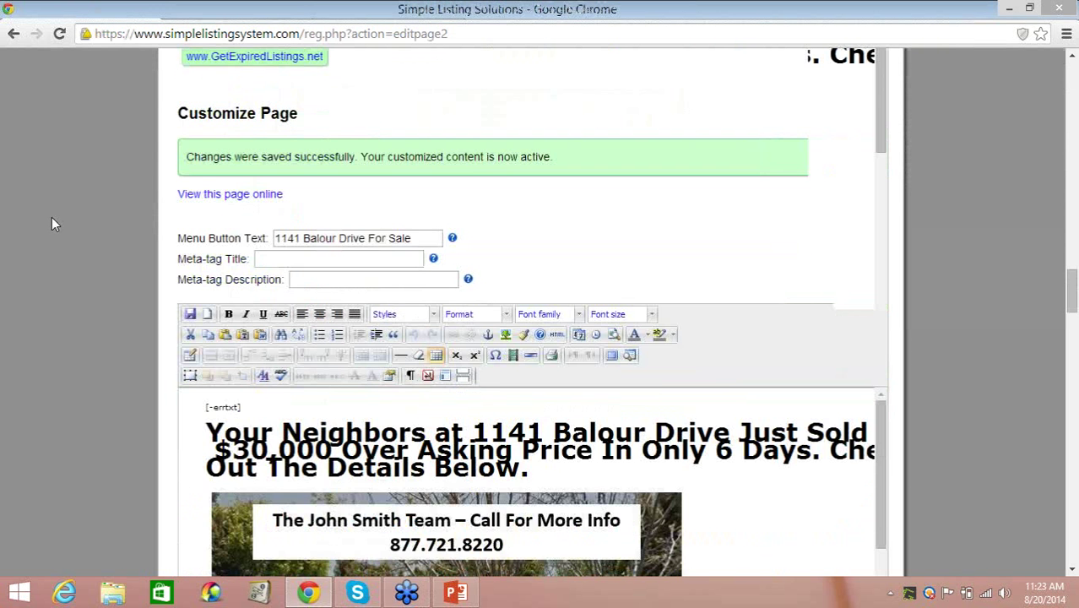
scroll(882, 401, down, 5)
Delete the empty line above the JUST SOLD For $938,000.00 heading and submit.
scroll(882, 401, down, 4)
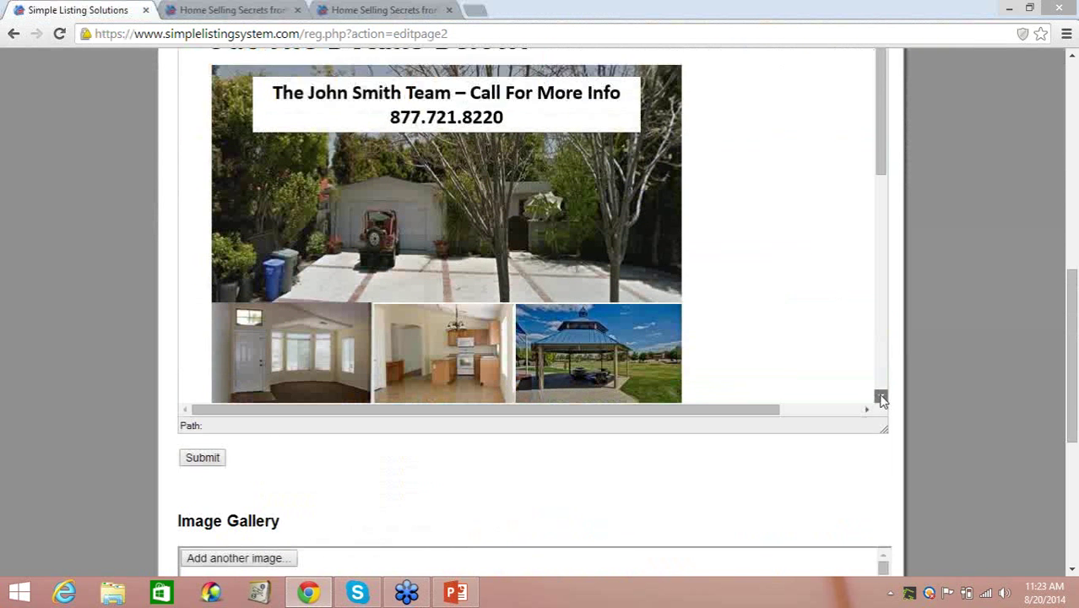
scroll(384, 300, down, 1)
click(227, 276)
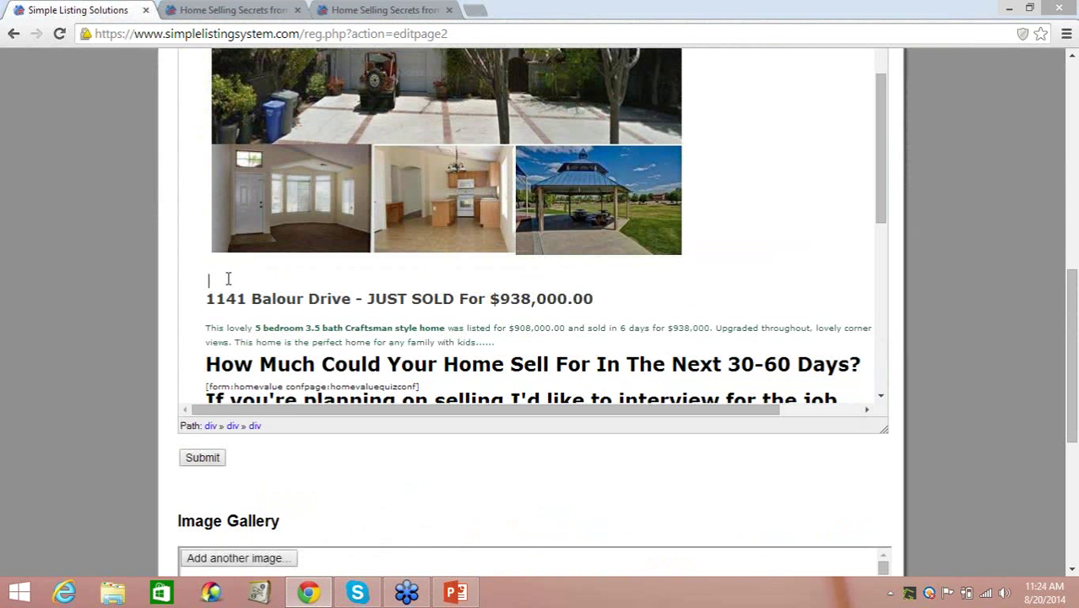
key(Delete)
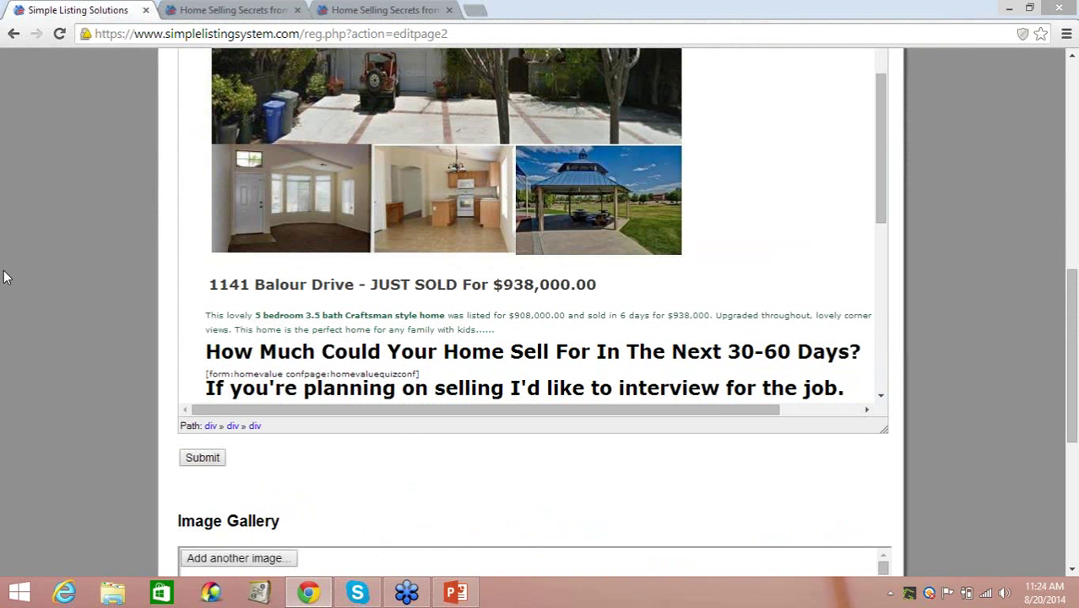
click(211, 462)
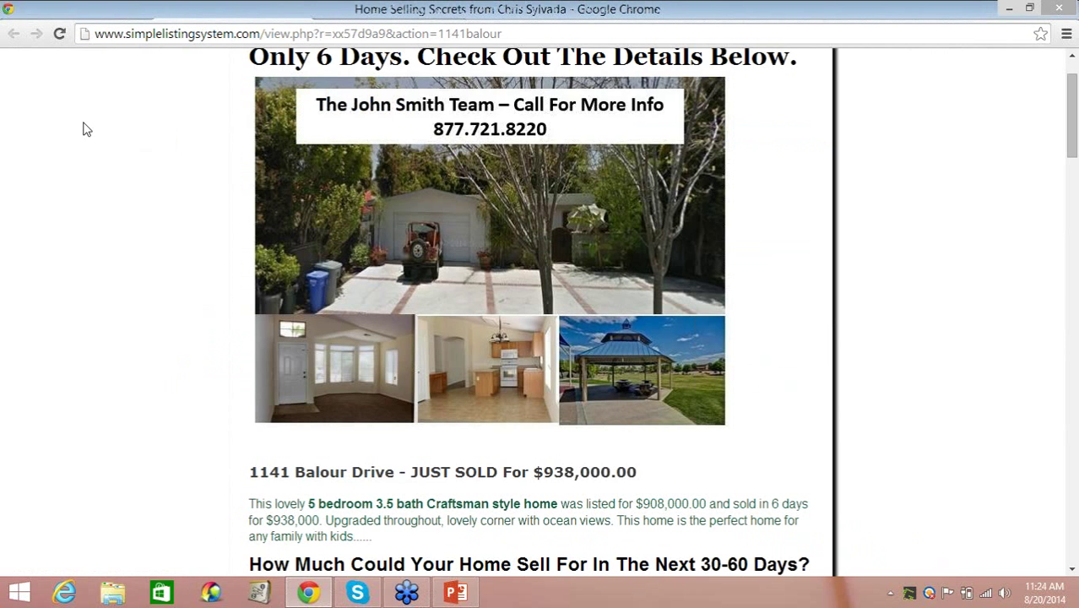
Reload the live listing and scroll through the photos and value-report form.
right_click(118, 176)
click(118, 167)
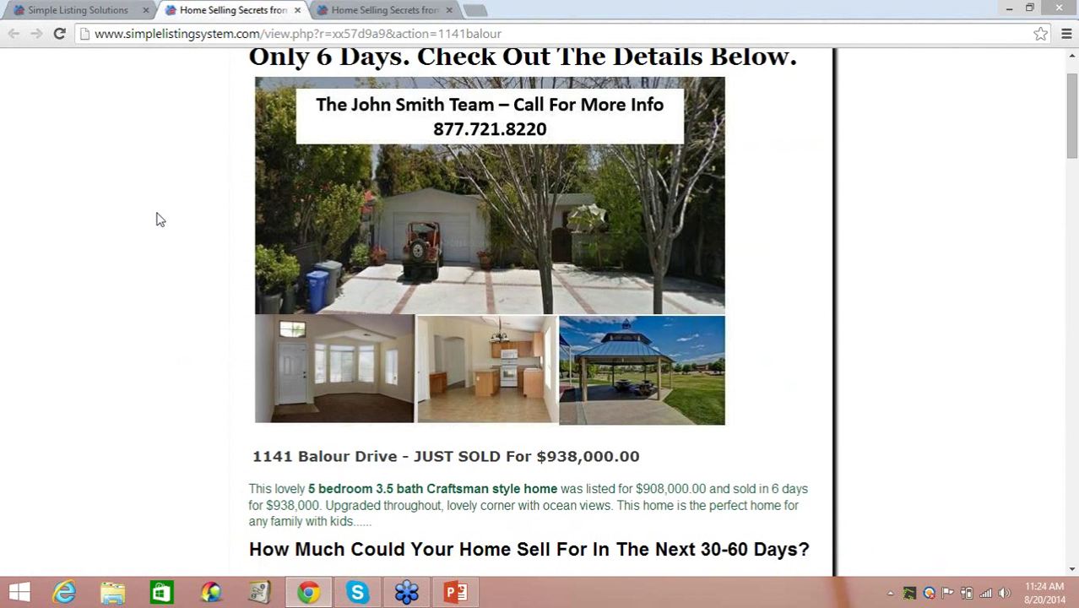
scroll(329, 373, down, 1)
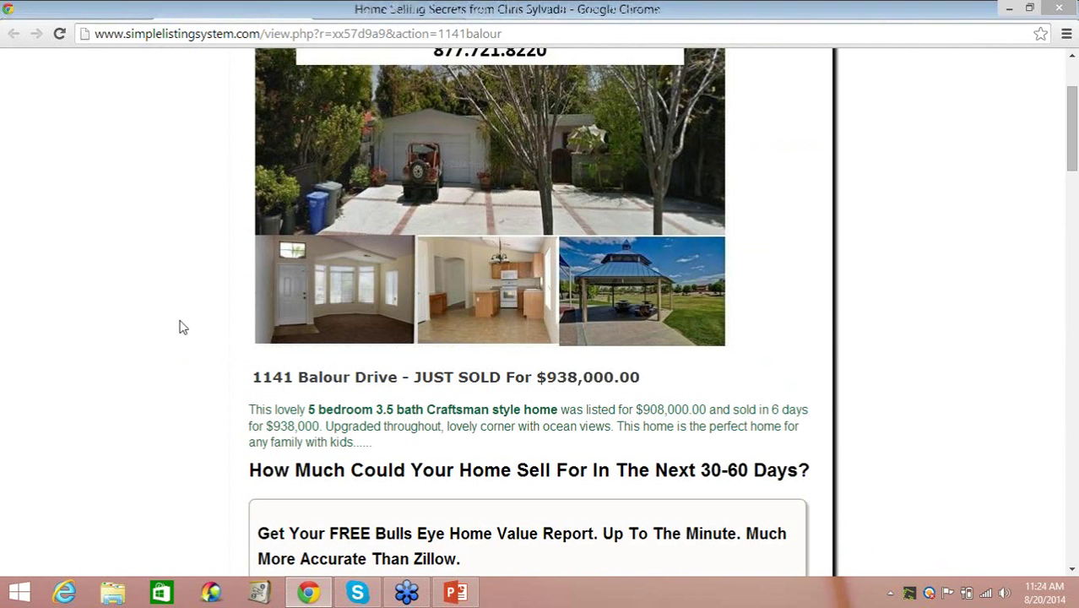
scroll(135, 308, up, 2)
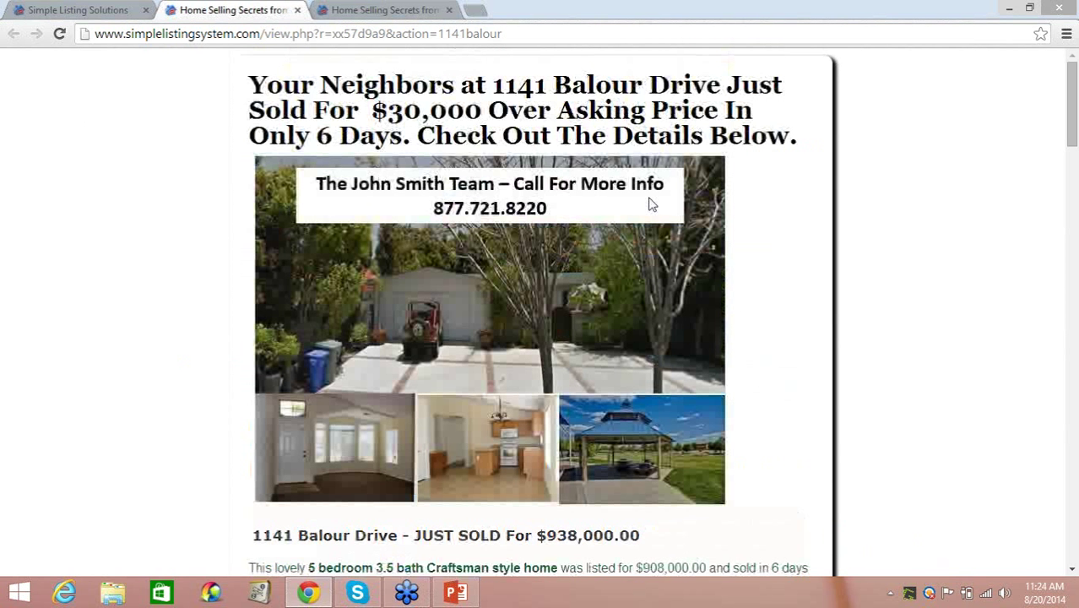
scroll(181, 246, down, 1)
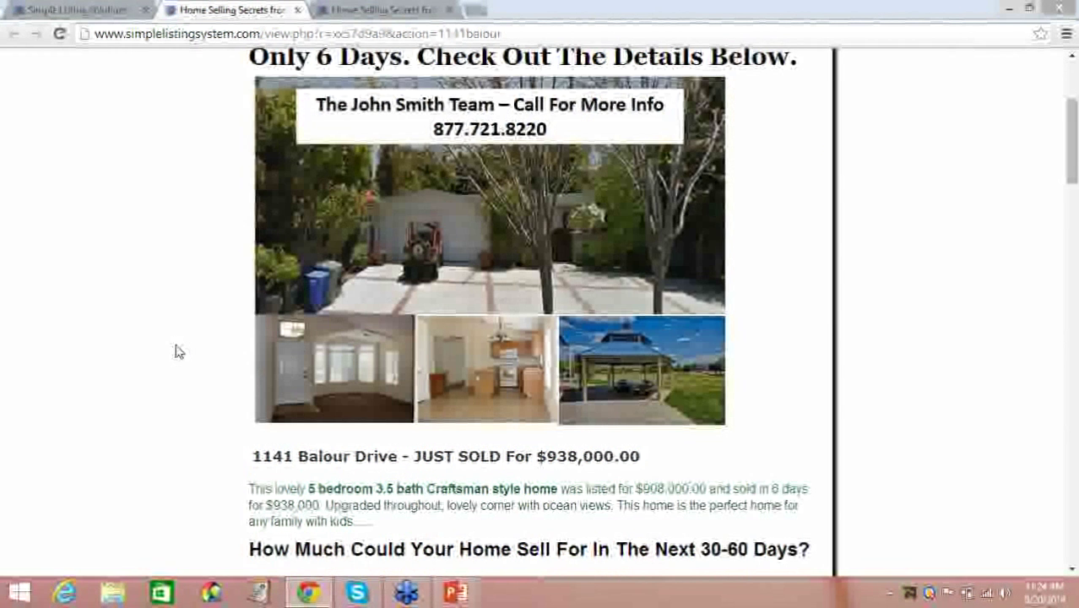
scroll(173, 349, down, 2)
scroll(463, 335, down, 2)
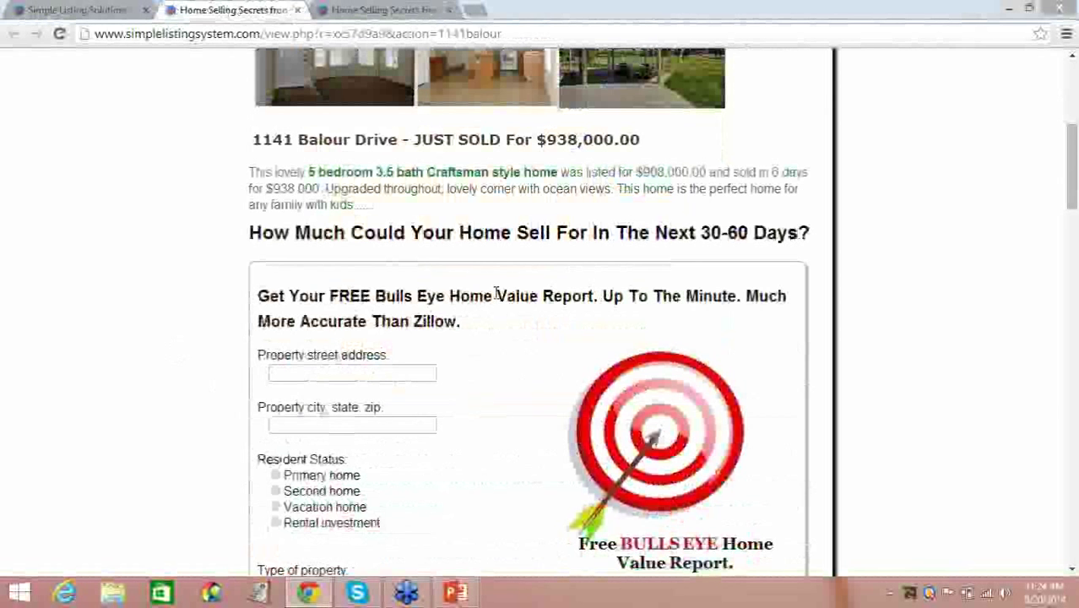
scroll(510, 296, down, 4)
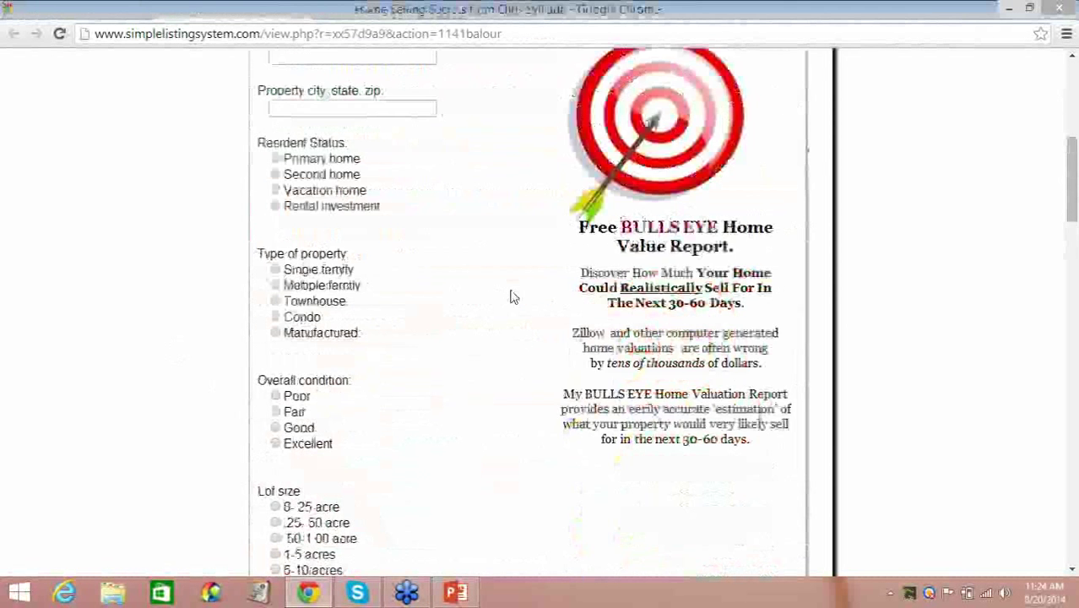
scroll(510, 296, up, 5)
Select the listing description paragraph to review it, then return to the editor.
drag(355, 285, 392, 283)
drag(262, 253, 385, 289)
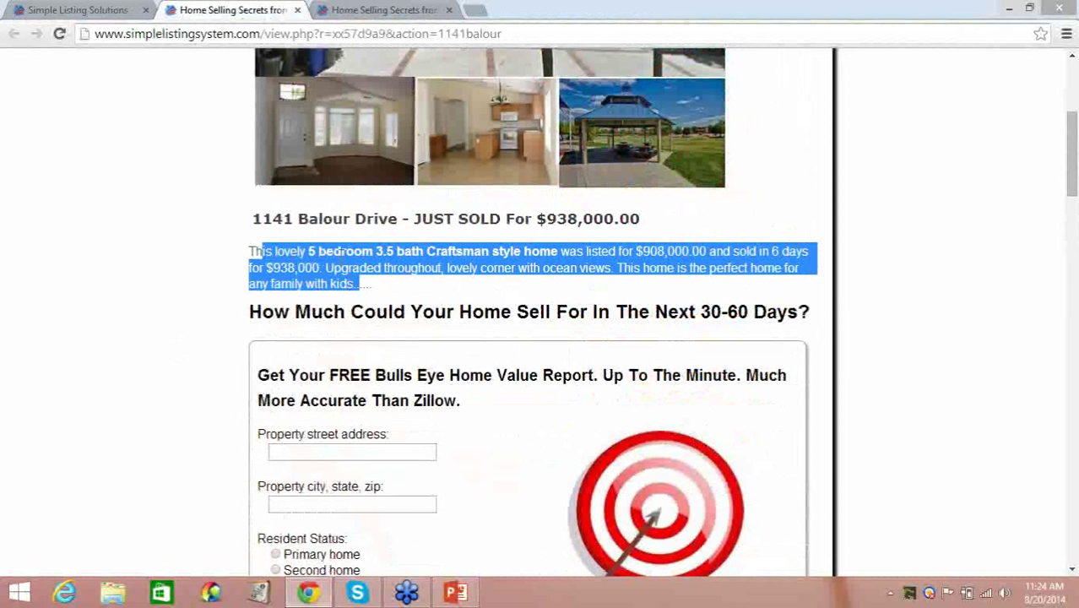
click(389, 287)
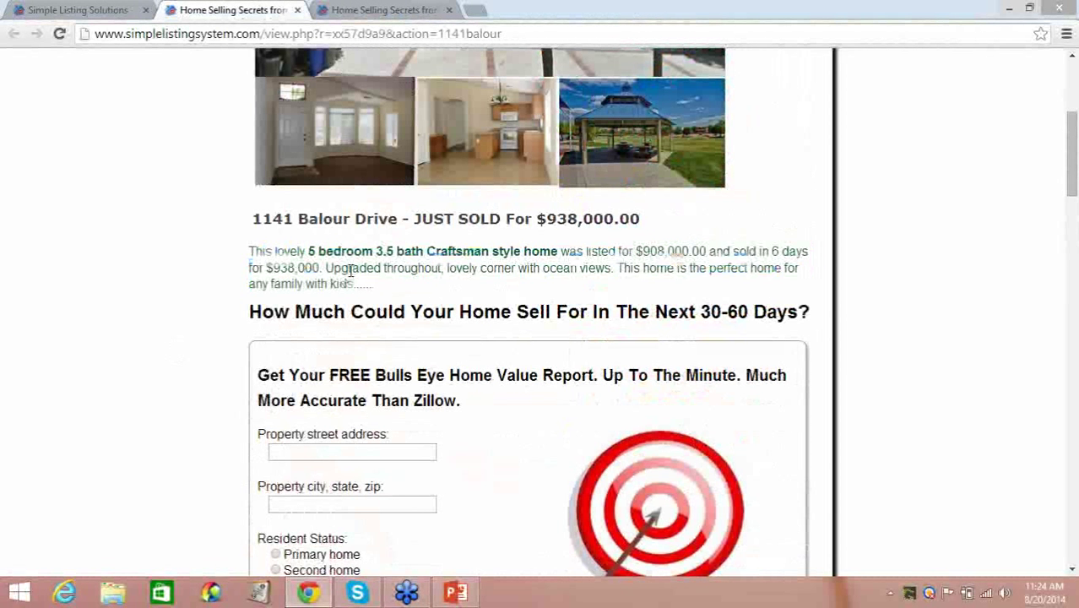
click(81, 18)
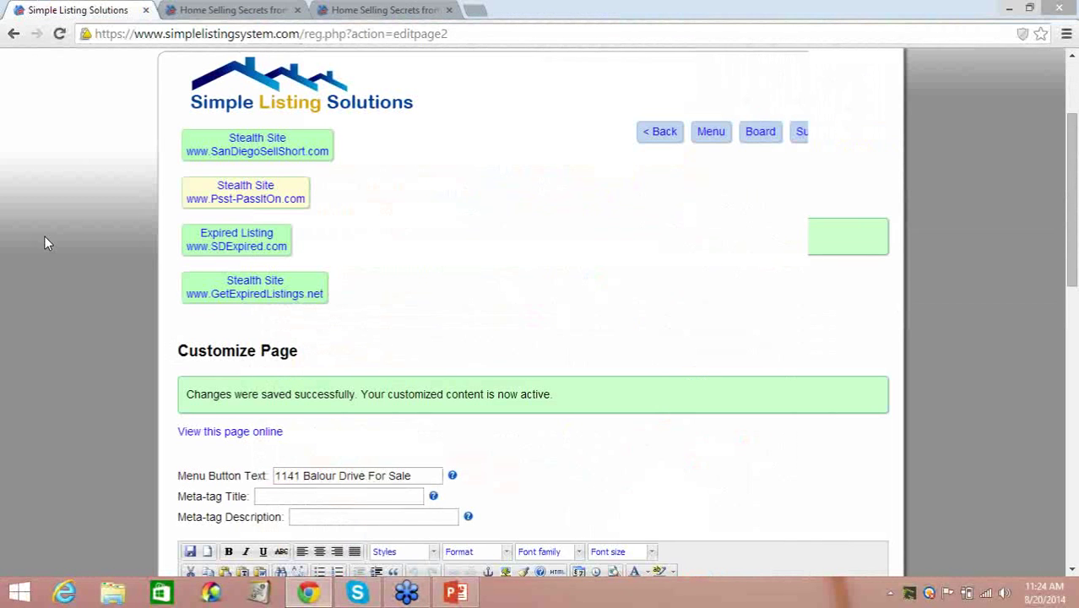
Type 'for more on this property call' with the agent's name and phone number after the description.
scroll(46, 235, down, 2)
scroll(40, 235, down, 2)
scroll(802, 287, down, 2)
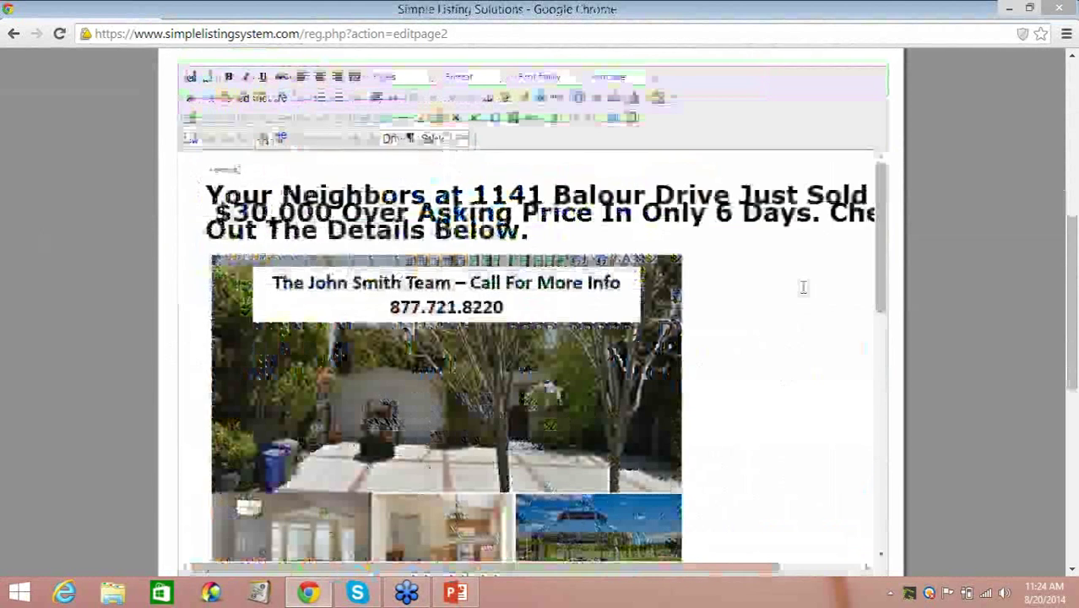
scroll(873, 369, down, 3)
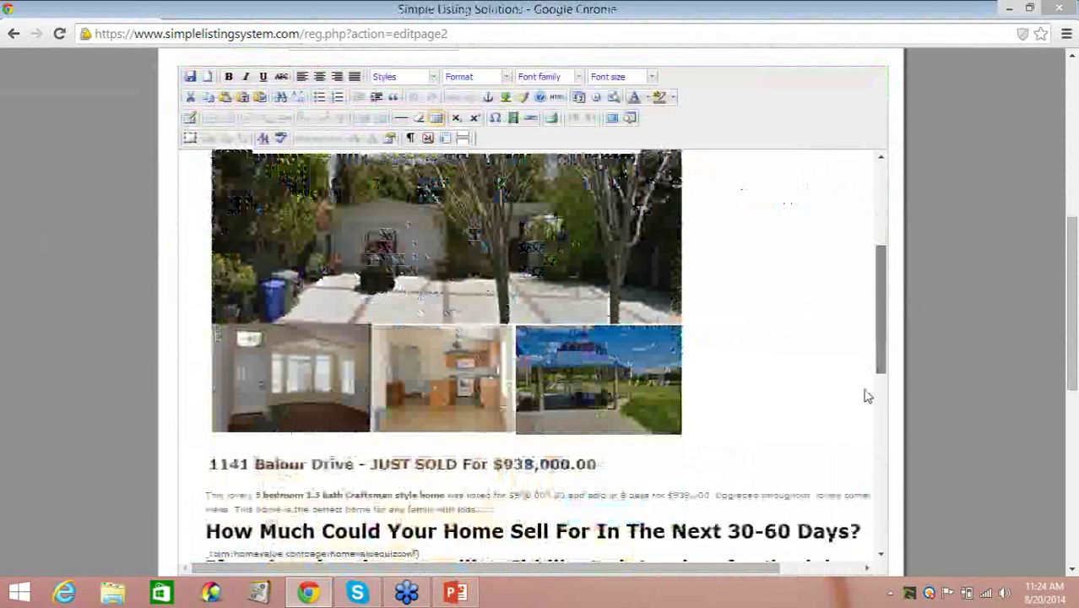
scroll(868, 396, down, 1)
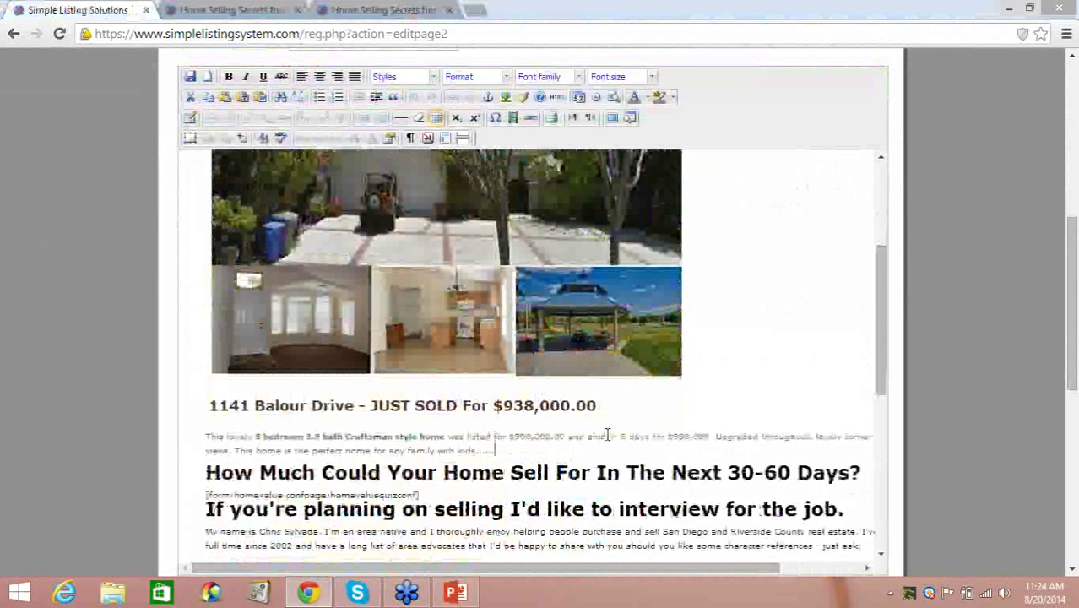
text(for mor einf)
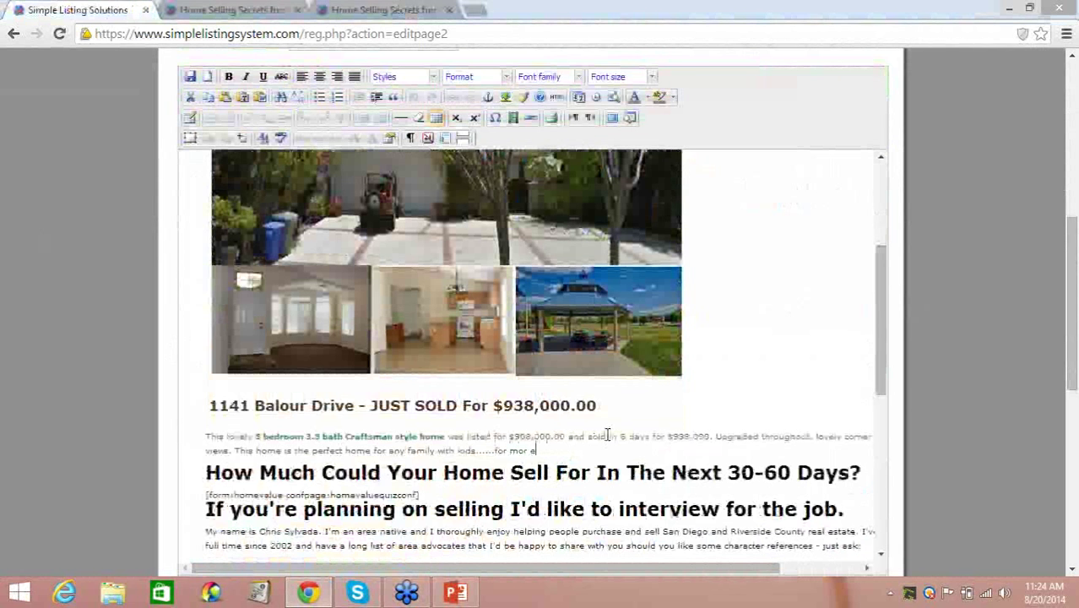
key(BackSpace)
key(BackSpace)
key(BackSpace)
key(BackSpace)
key(BackSpace)
text(e)
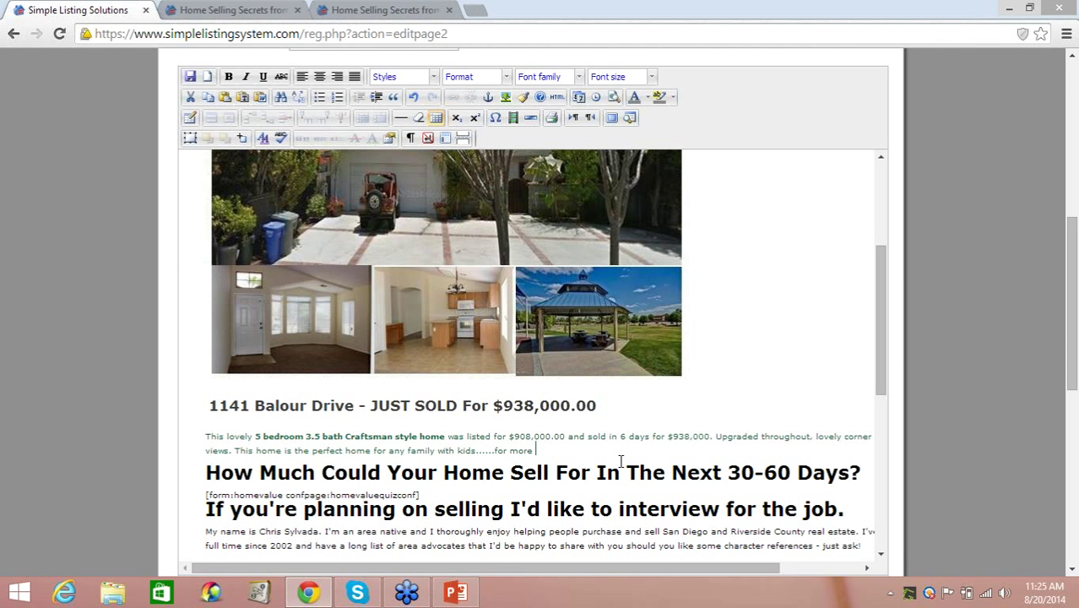
text(on this property)
text(call)
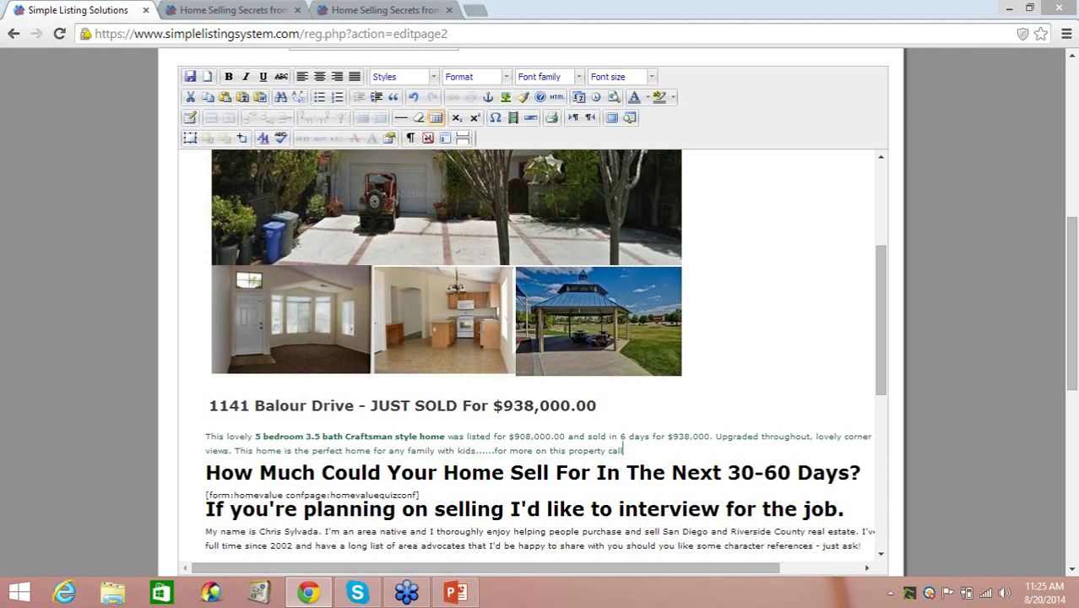
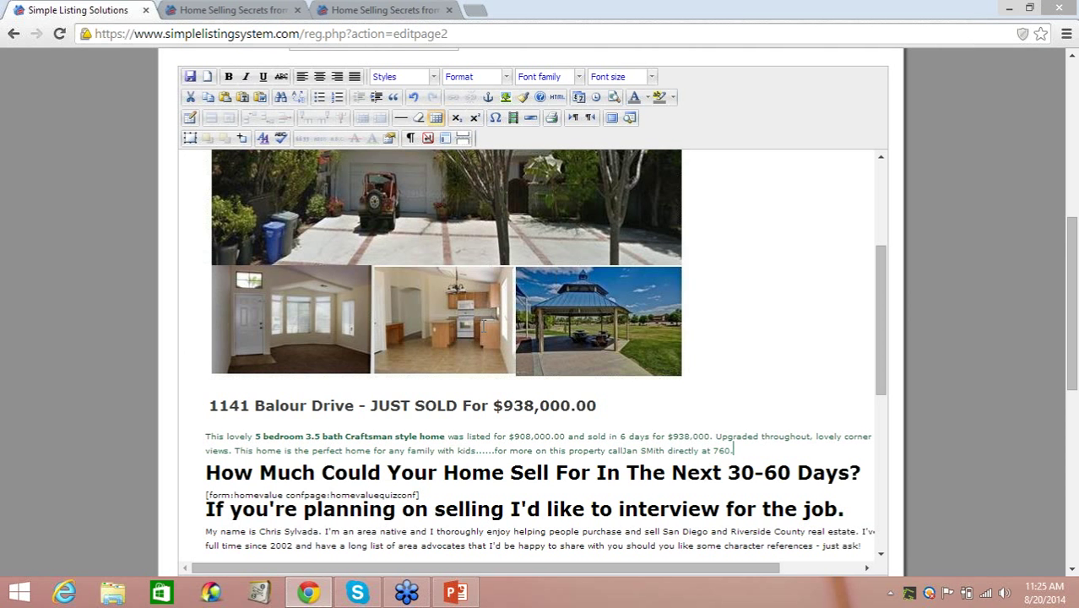
Correct the spacing and surname capitalization in the contact line, then submit the page.
click(625, 450)
click(655, 445)
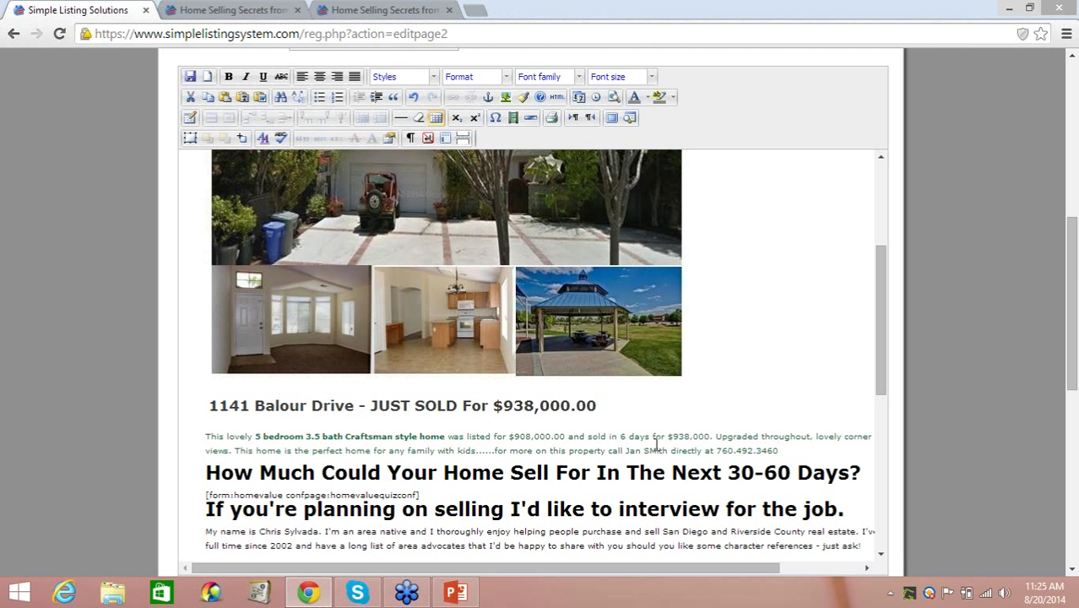
key(Delete)
text(m)
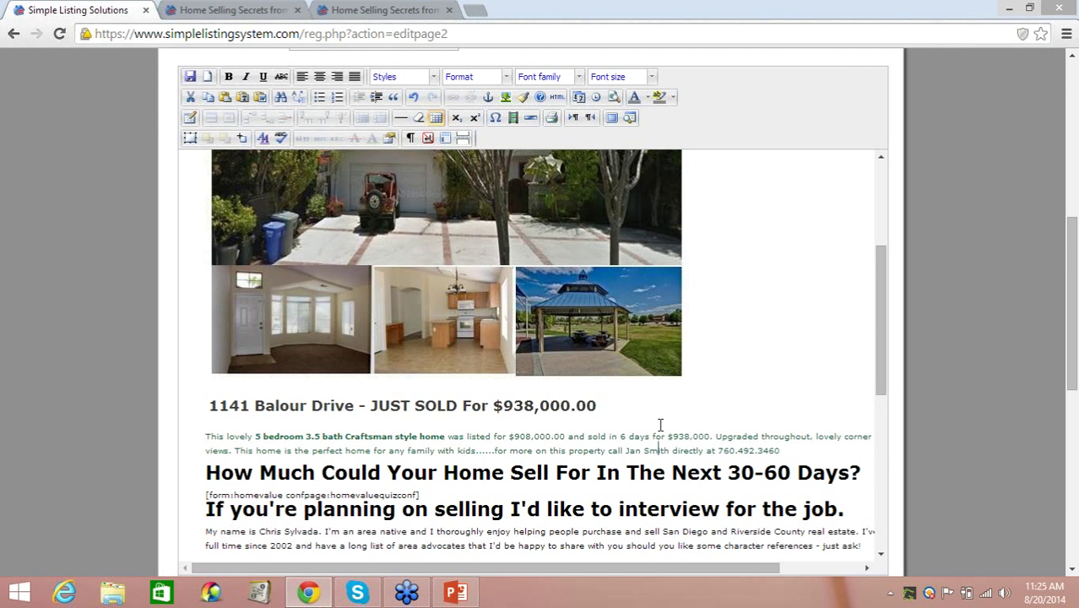
scroll(180, 451, down, 1)
scroll(180, 450, down, 1)
click(205, 456)
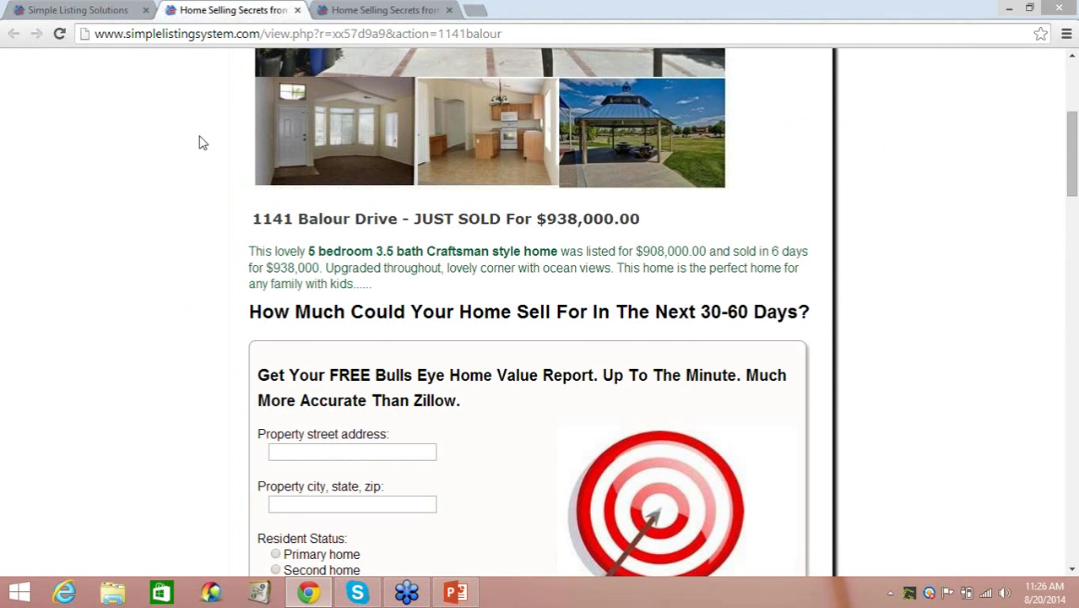
Reload the live page and highlight the new agent contact line to check it.
right_click(199, 143)
click(221, 177)
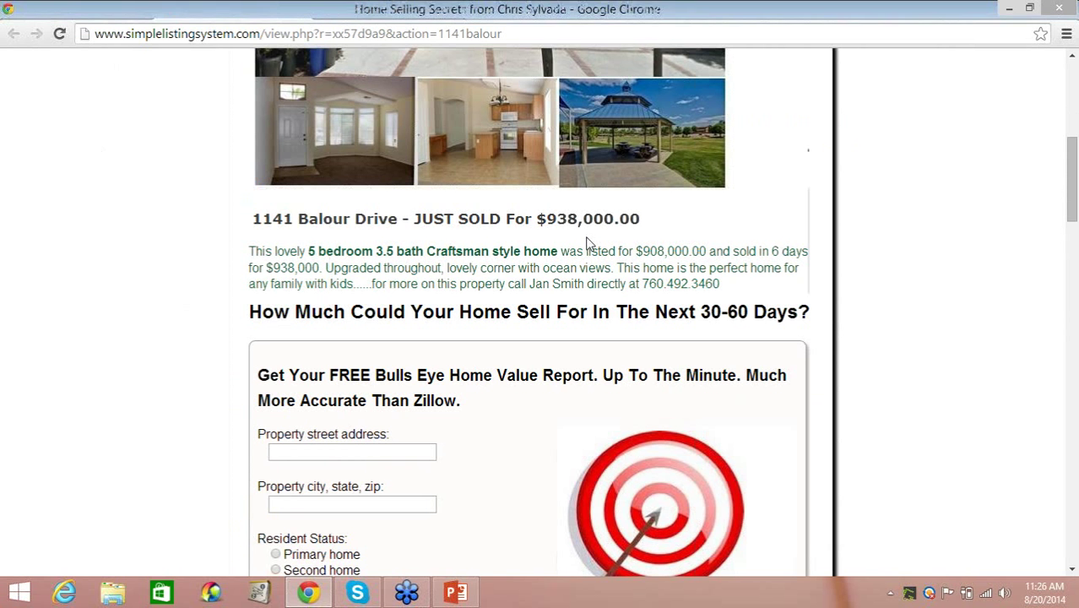
scroll(586, 242, down, 2)
scroll(438, 161, down, 1)
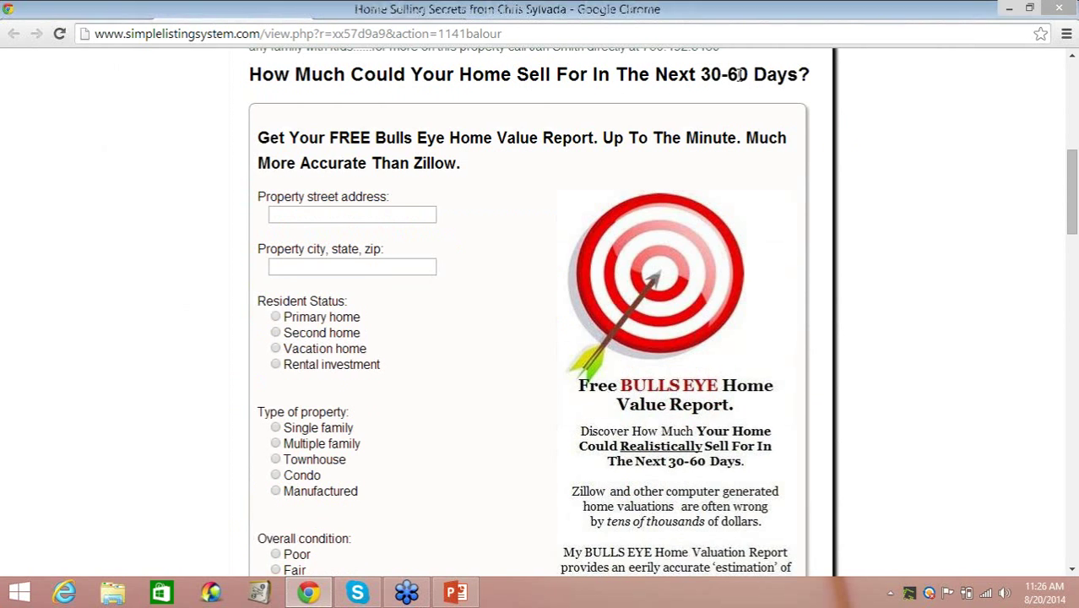
scroll(172, 225, up, 2)
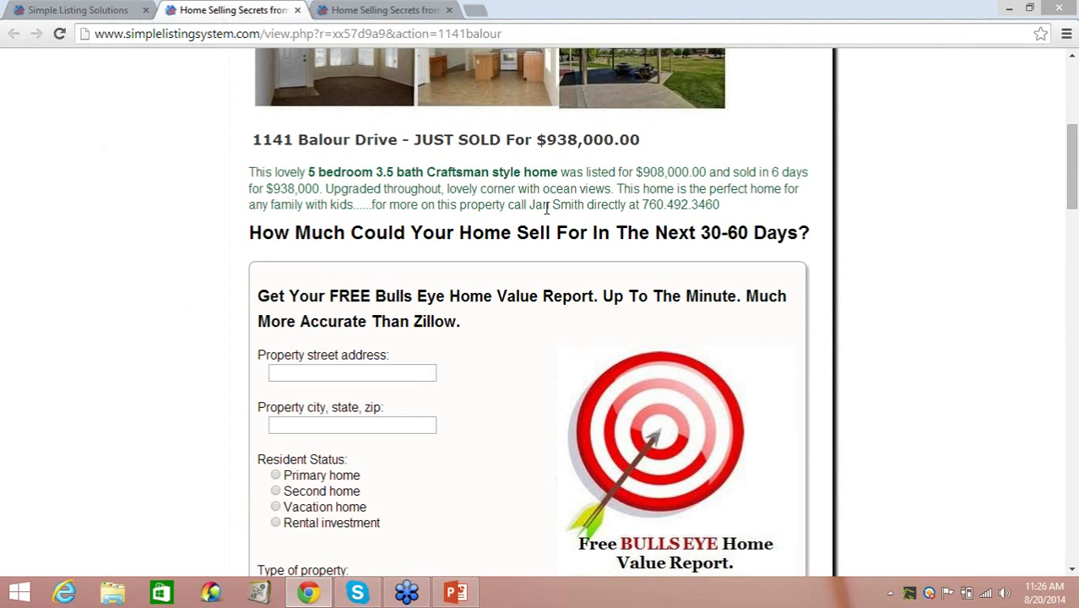
drag(529, 204, 721, 204)
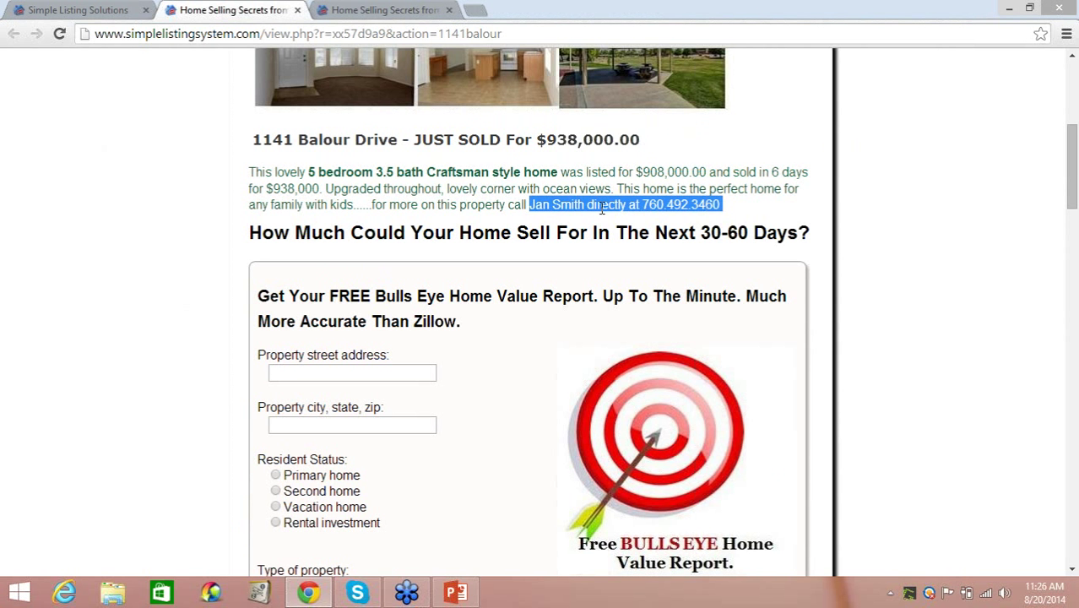
click(74, 213)
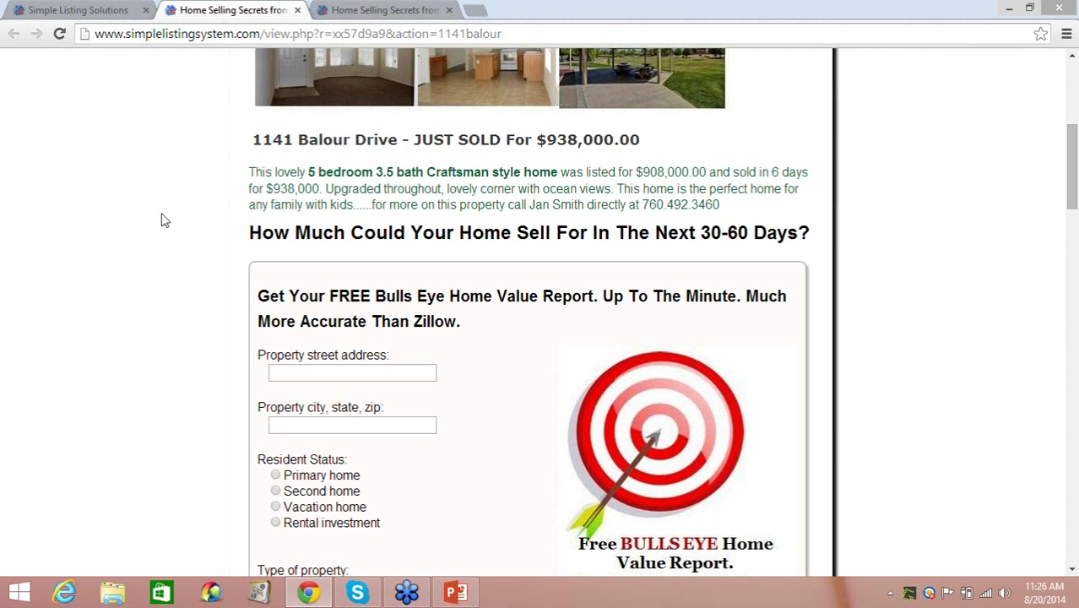
Highlight the whole listing description paragraph to review it, then scroll back up.
scroll(629, 314, down, 2)
scroll(629, 314, down, 2)
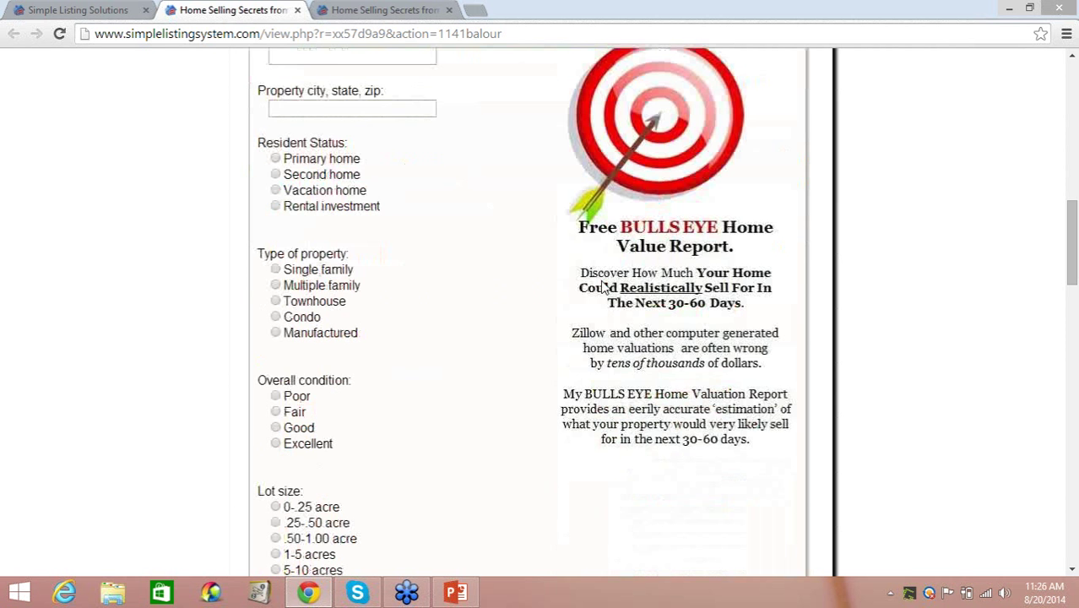
scroll(605, 287, down, 2)
scroll(612, 276, up, 15)
scroll(612, 275, up, 1)
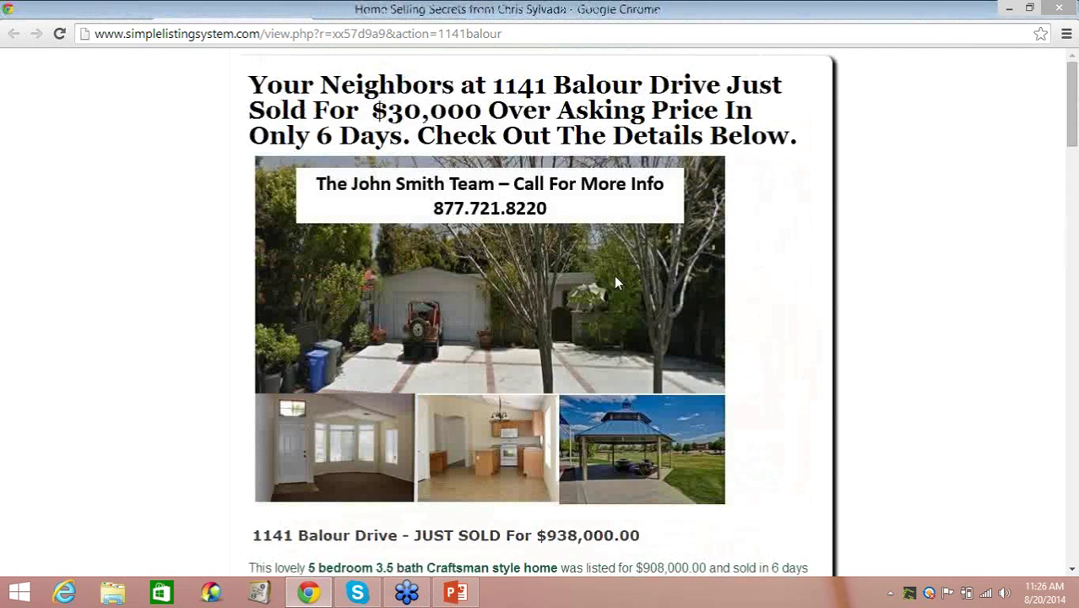
scroll(614, 275, down, 1)
scroll(616, 279, down, 2)
drag(528, 362, 688, 362)
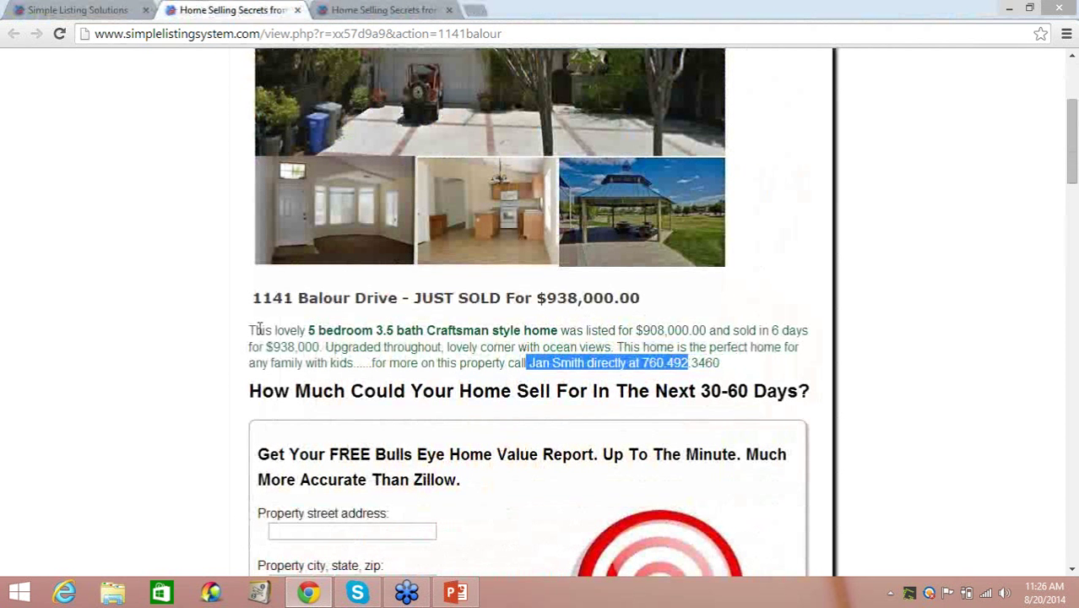
drag(253, 330, 728, 365)
click(67, 265)
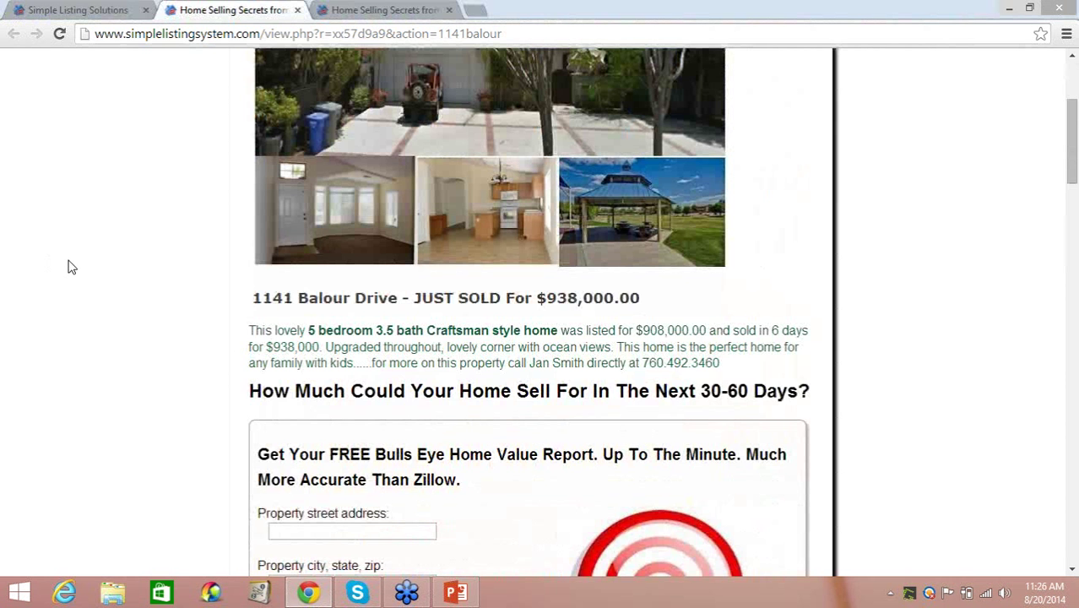
scroll(77, 264, up, 2)
scroll(77, 264, up, 1)
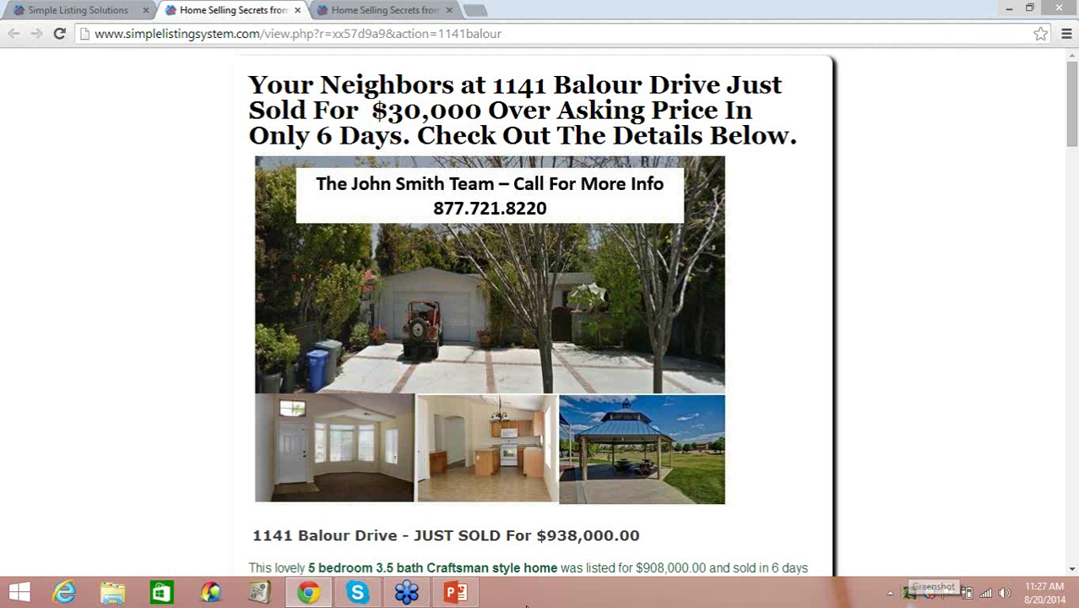
click(467, 596)
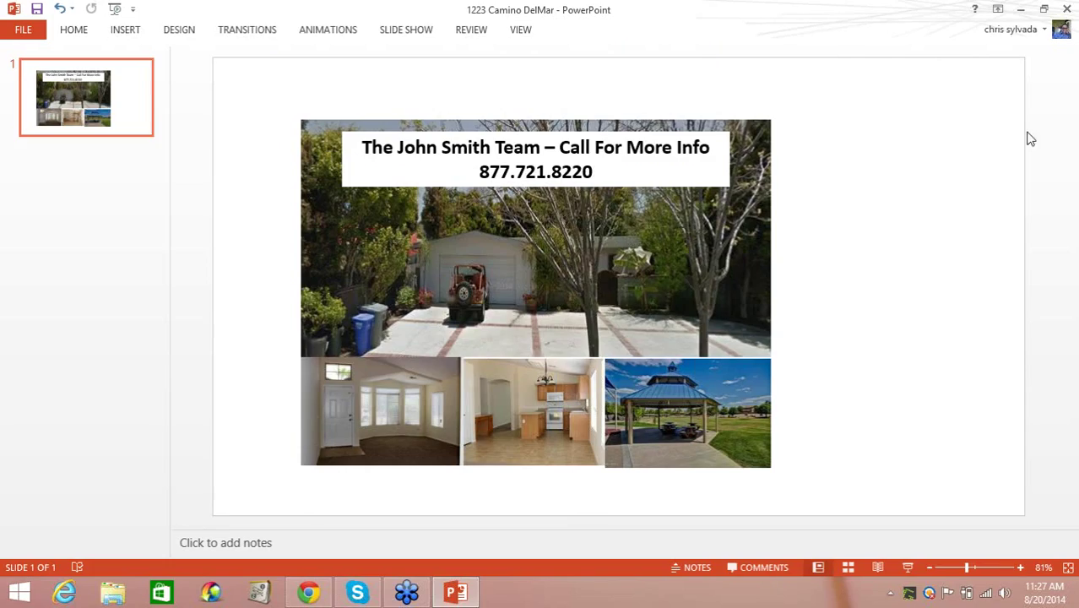
click(1069, 8)
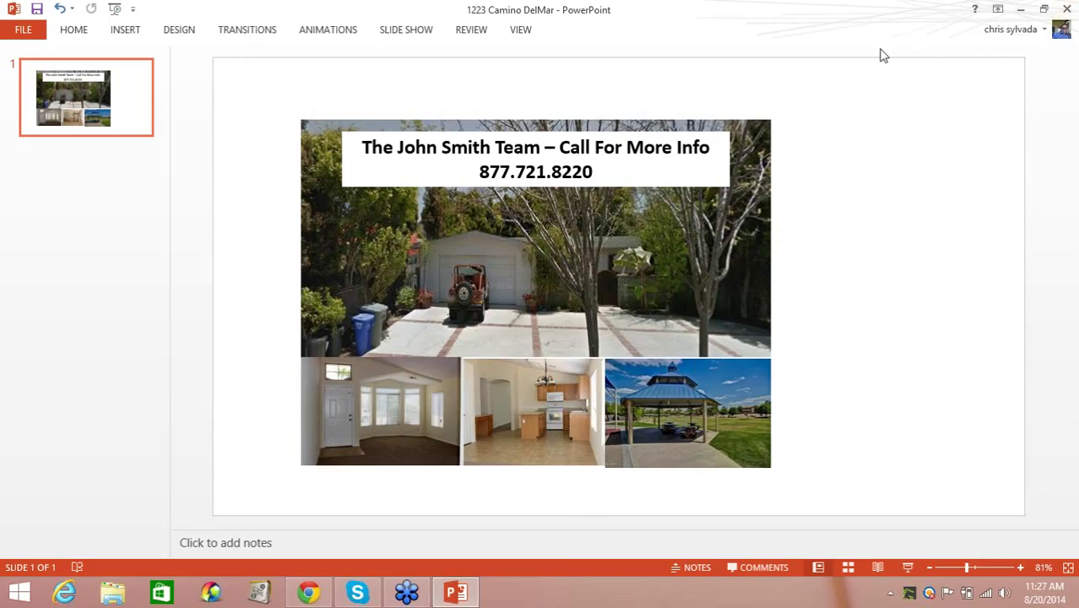